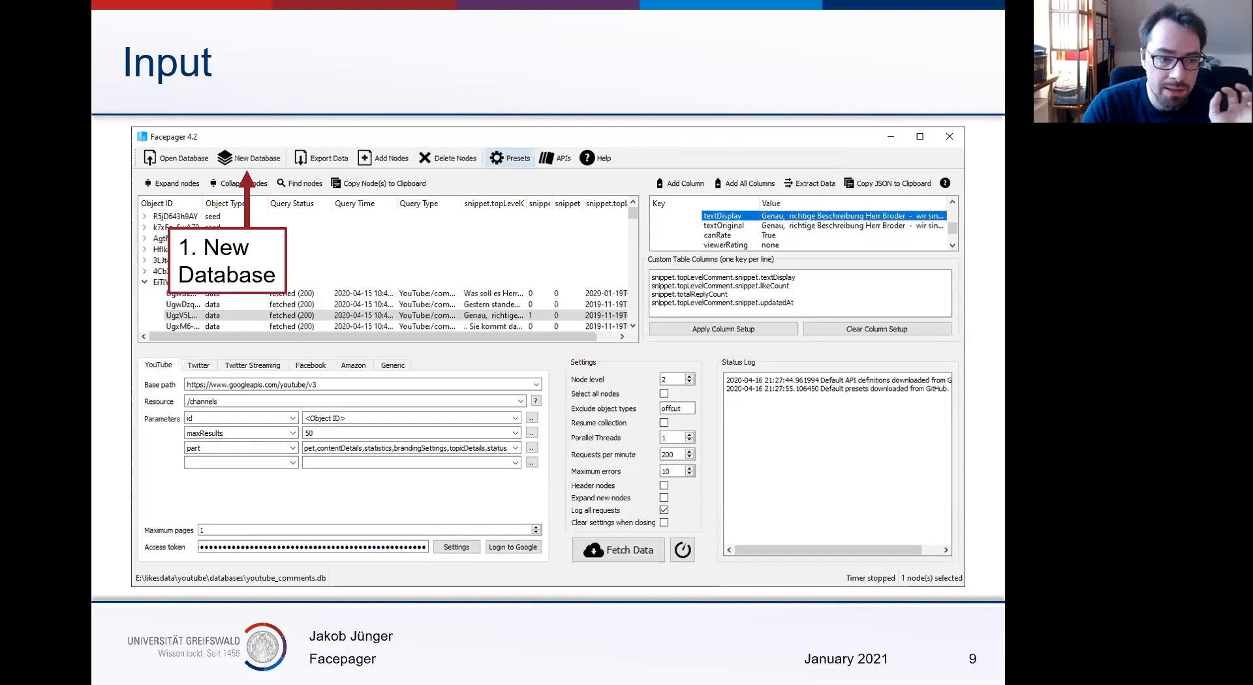
{"action": "key", "text": "Right"}
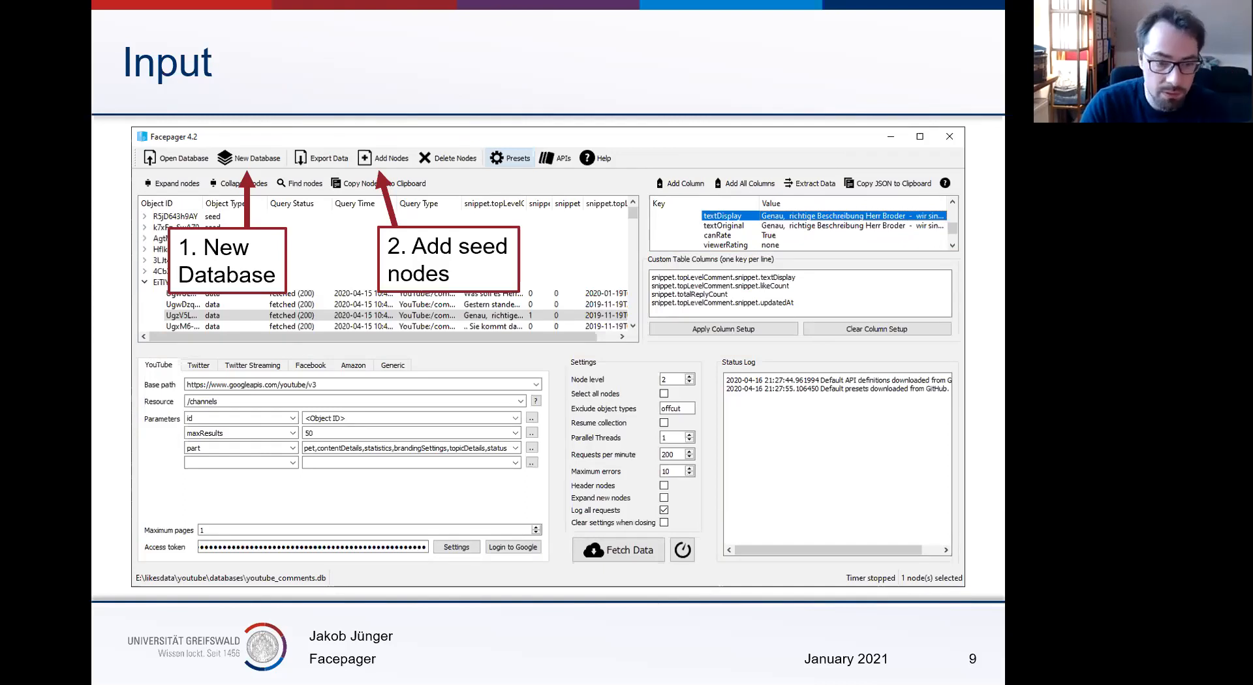
{"action": "key", "text": "Right"}
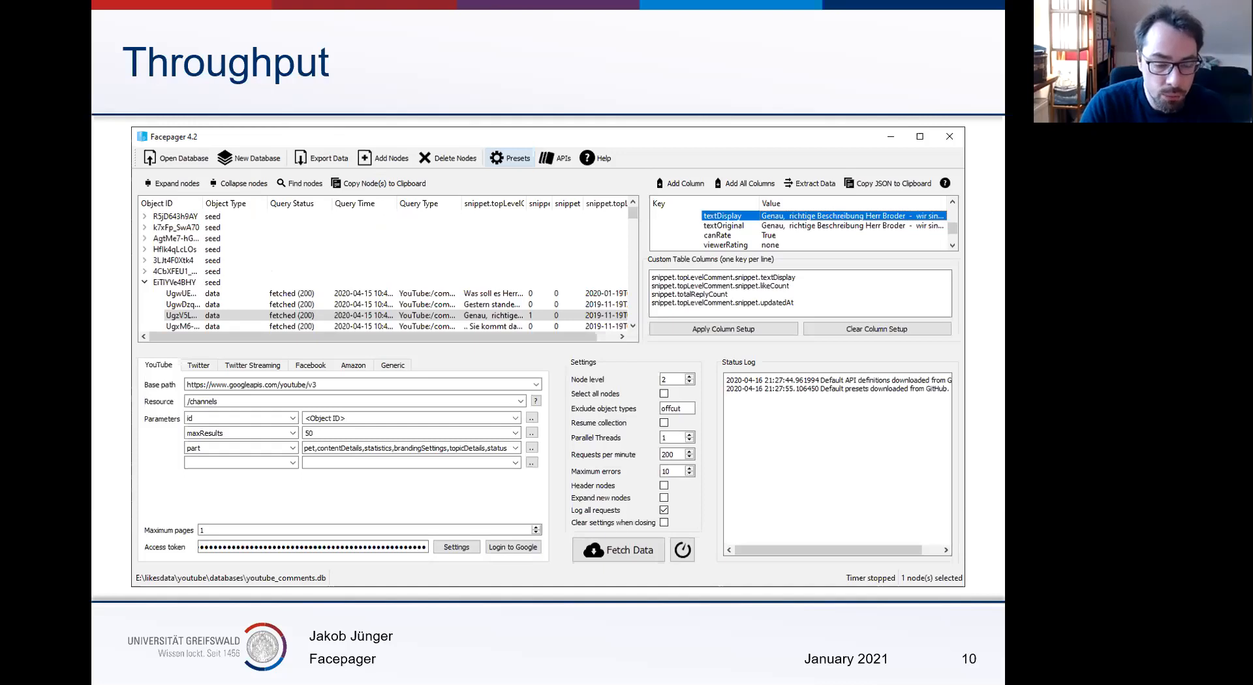
{"action": "key", "text": "Right"}
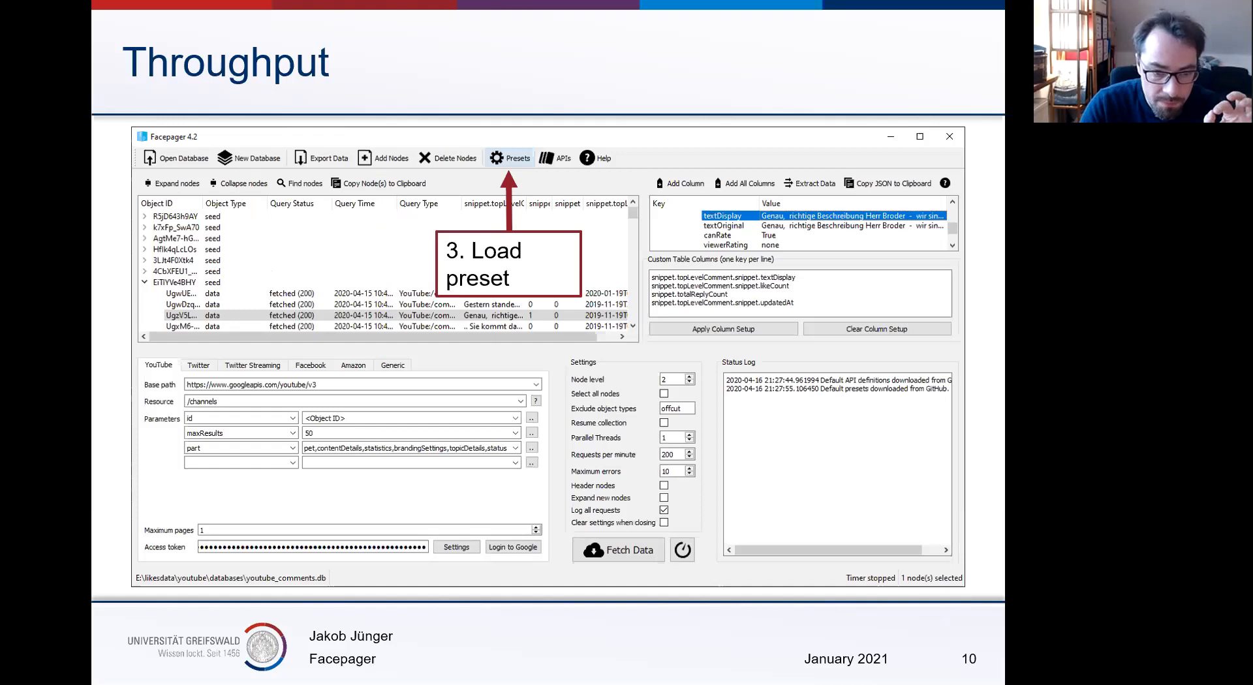
{"action": "key", "text": "Right"}
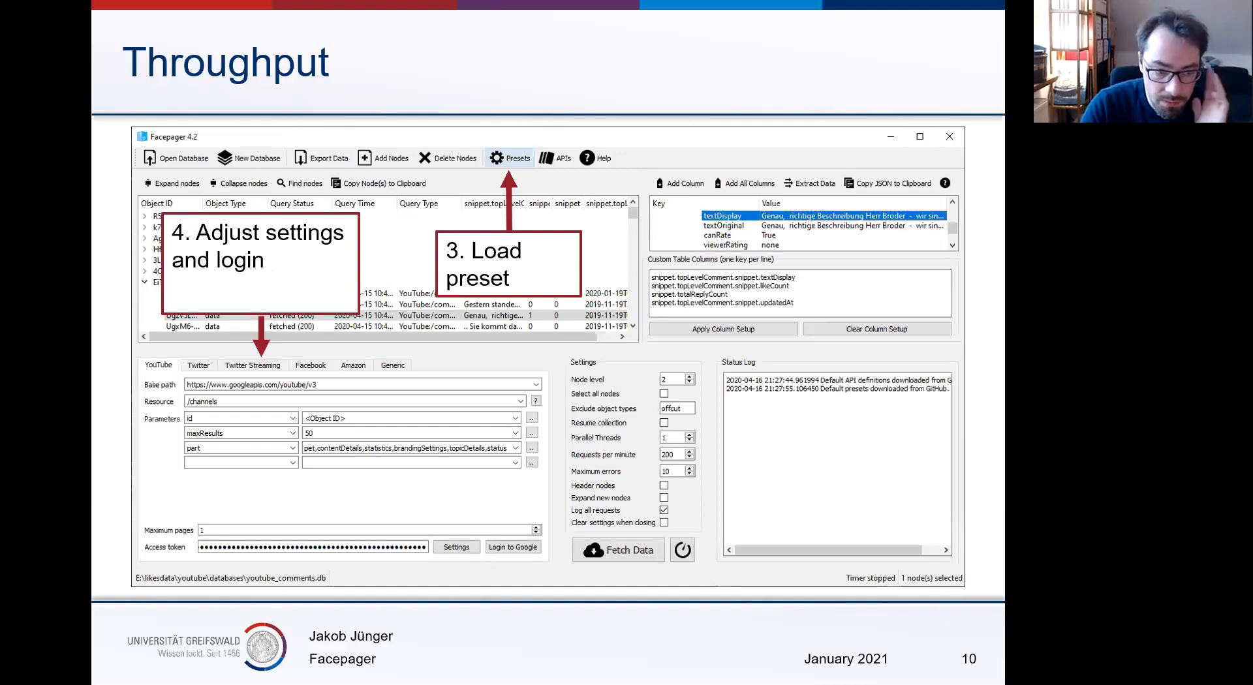
{"action": "key", "text": "Right"}
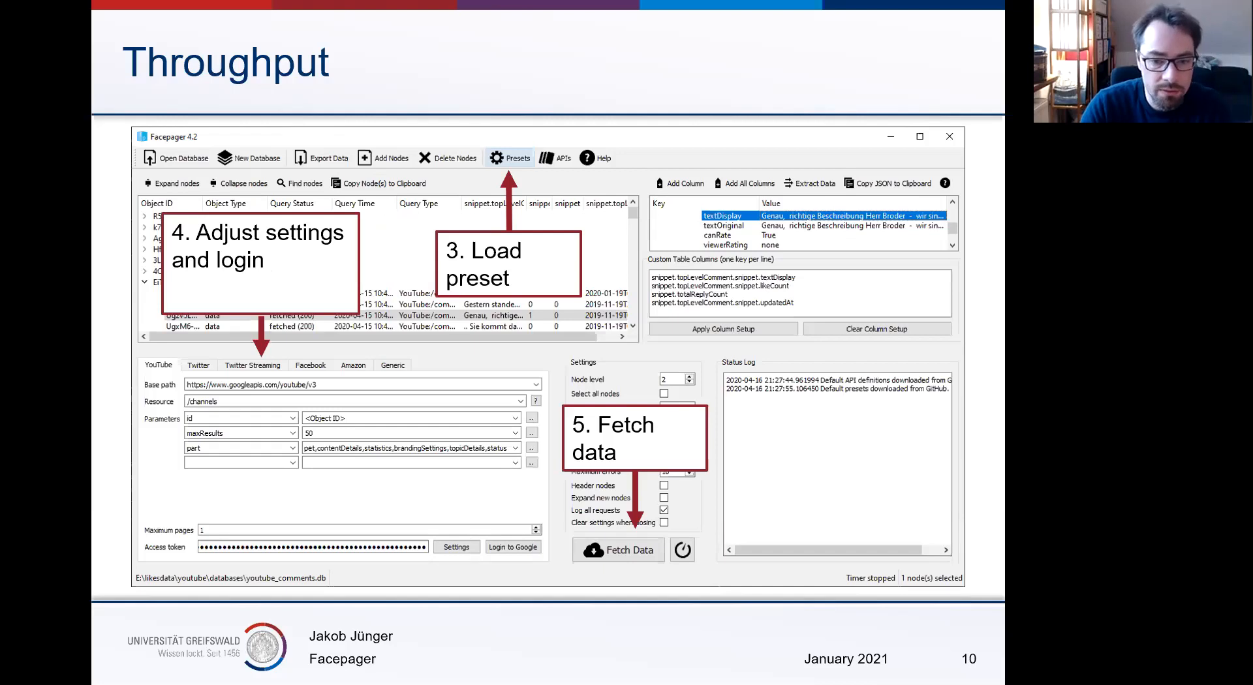
{"action": "key", "text": "Right"}
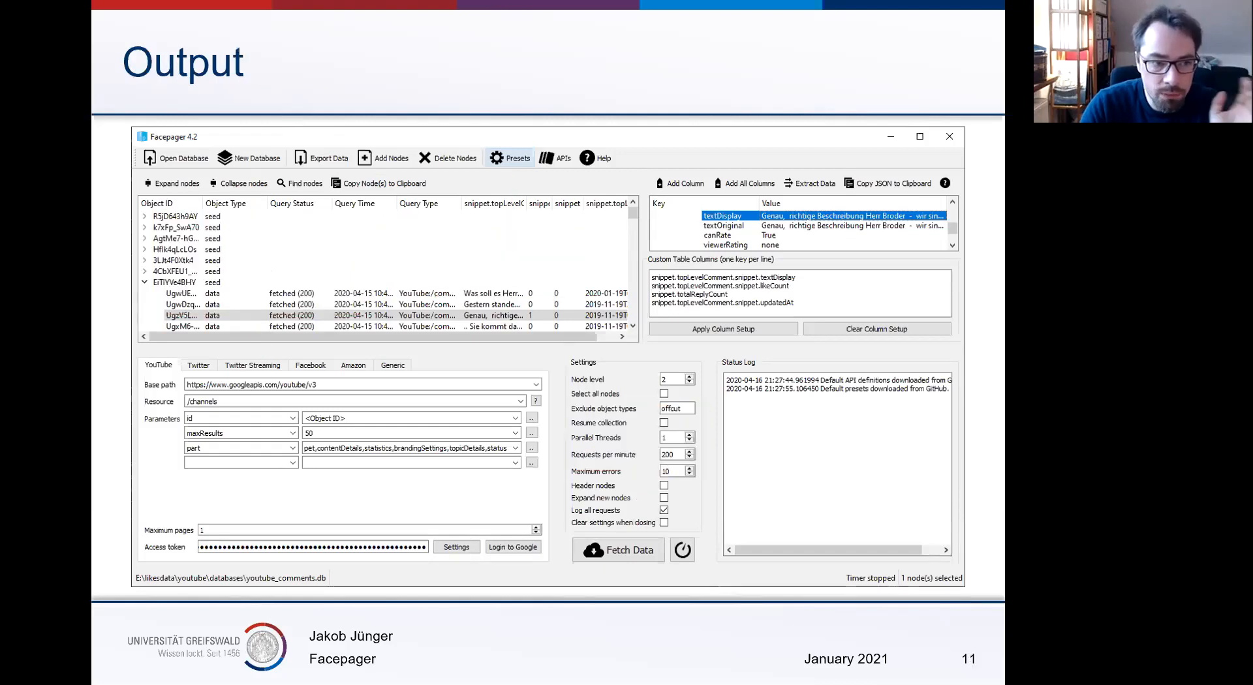
{"action": "key", "text": "Right"}
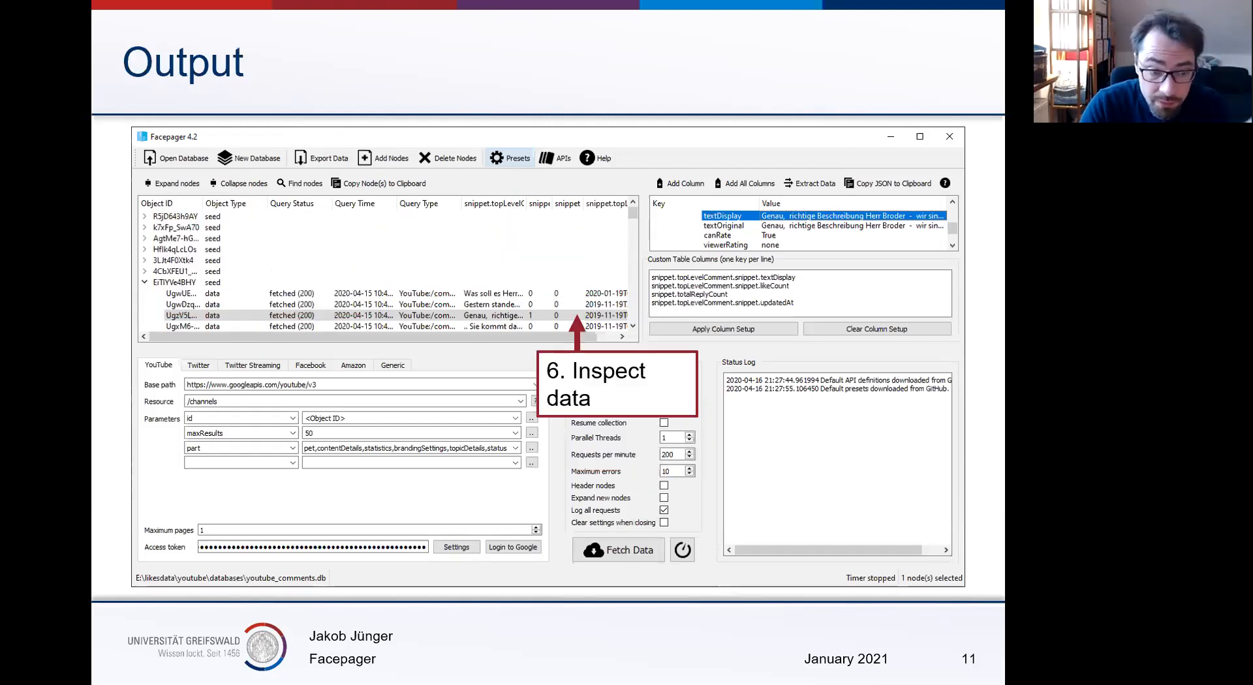
{"action": "key", "text": "Right"}
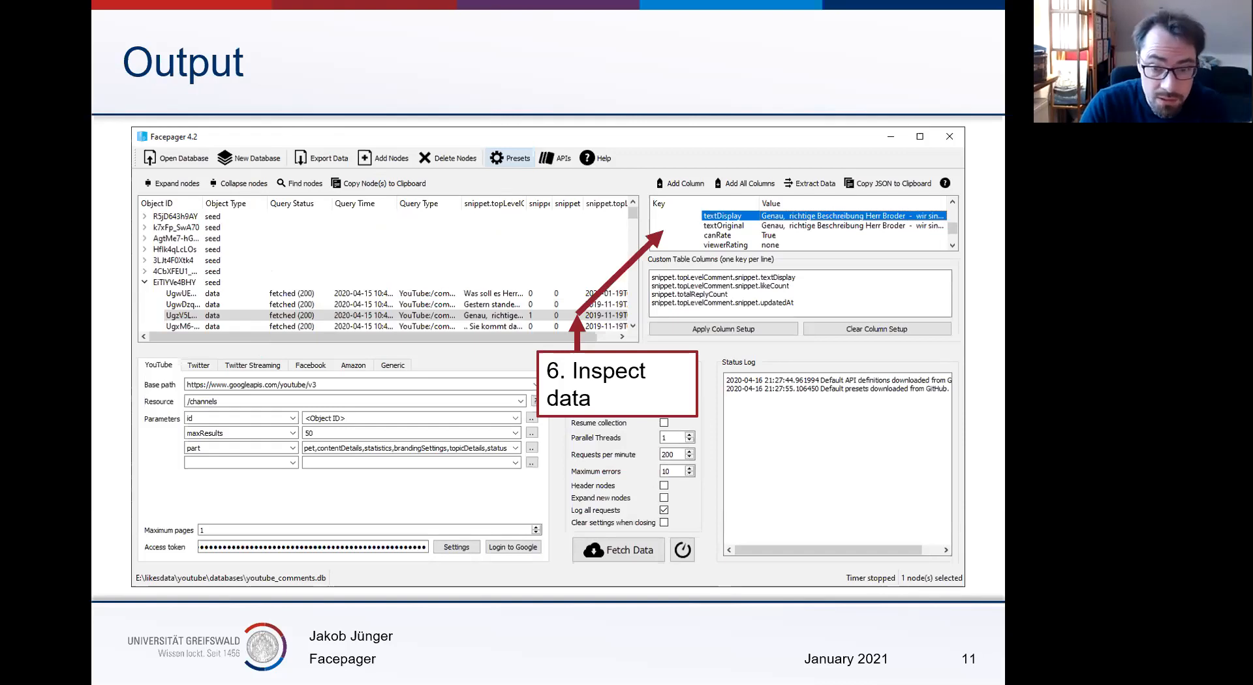
{"action": "key", "text": "Right"}
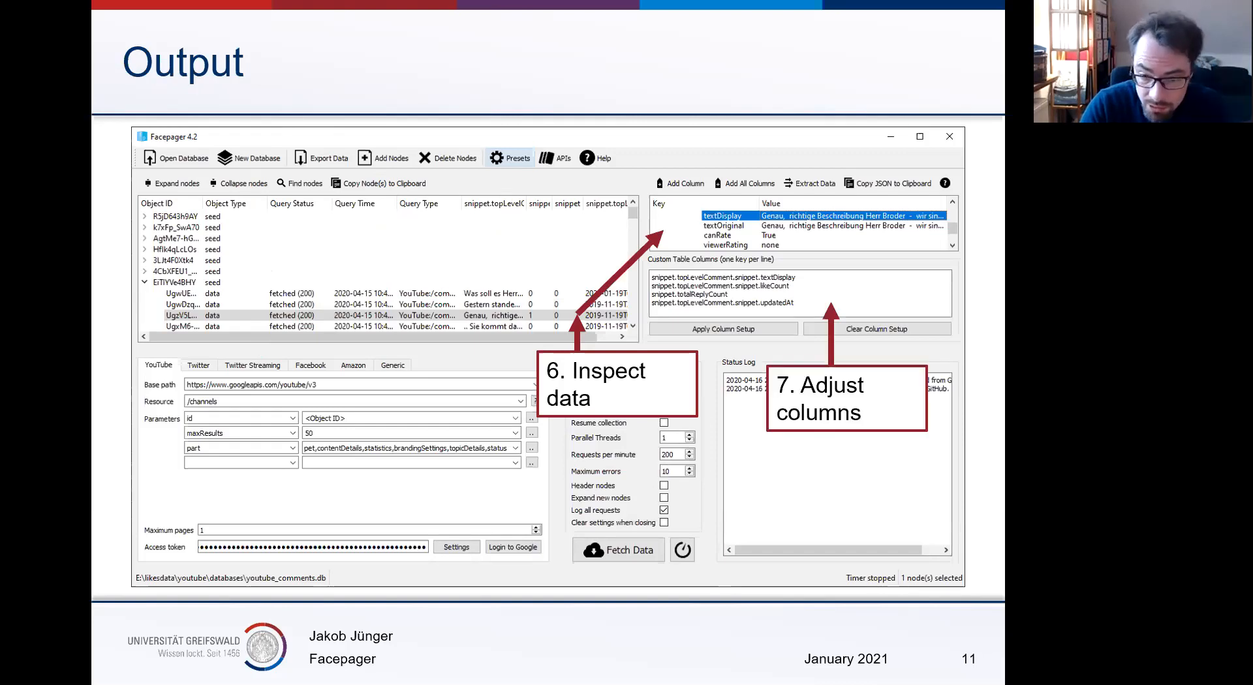
{"action": "key", "text": "Right"}
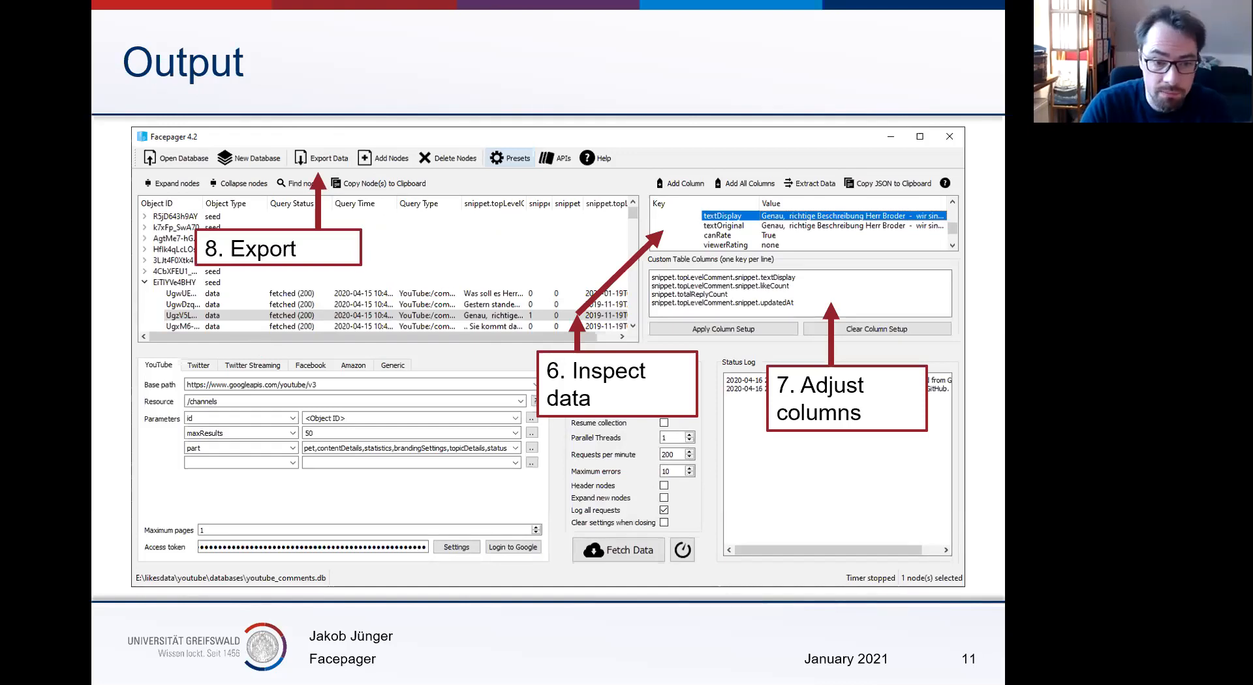
{"action": "key", "text": "Right"}
{"action": "key", "text": "Left"}
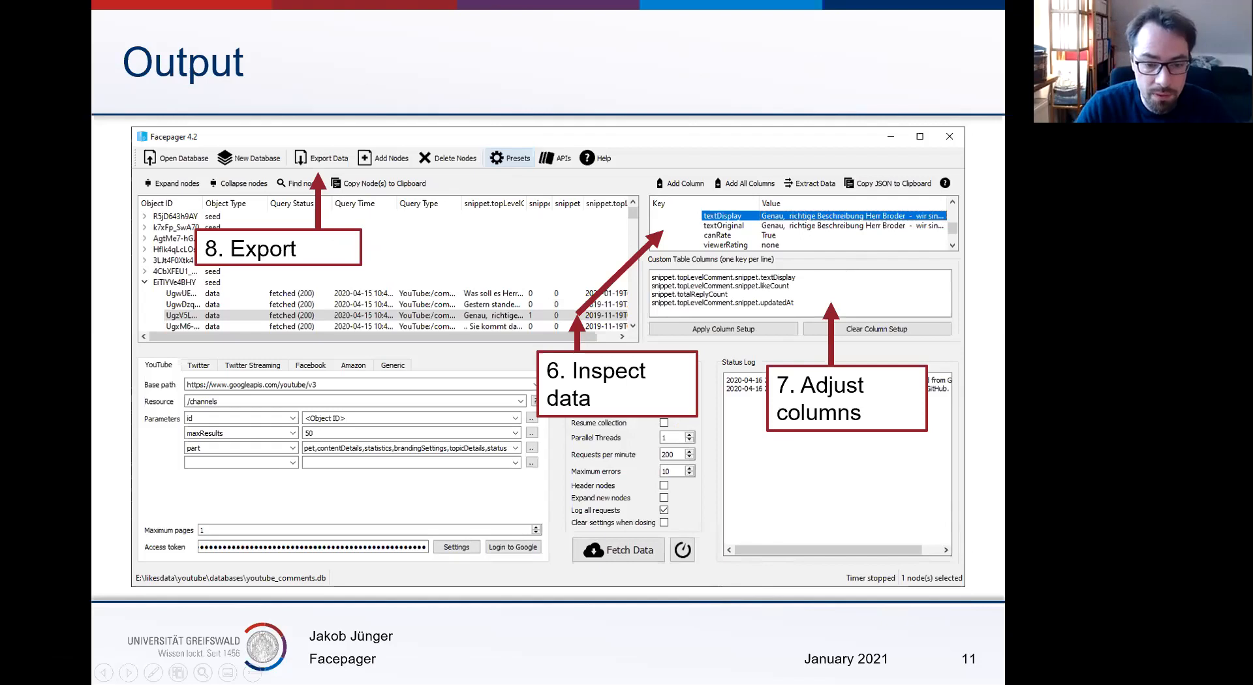
End the slide show, switch to Chrome and open the Israel page from the Fridays For Future countries archive
{"action": "key", "text": "Escape"}
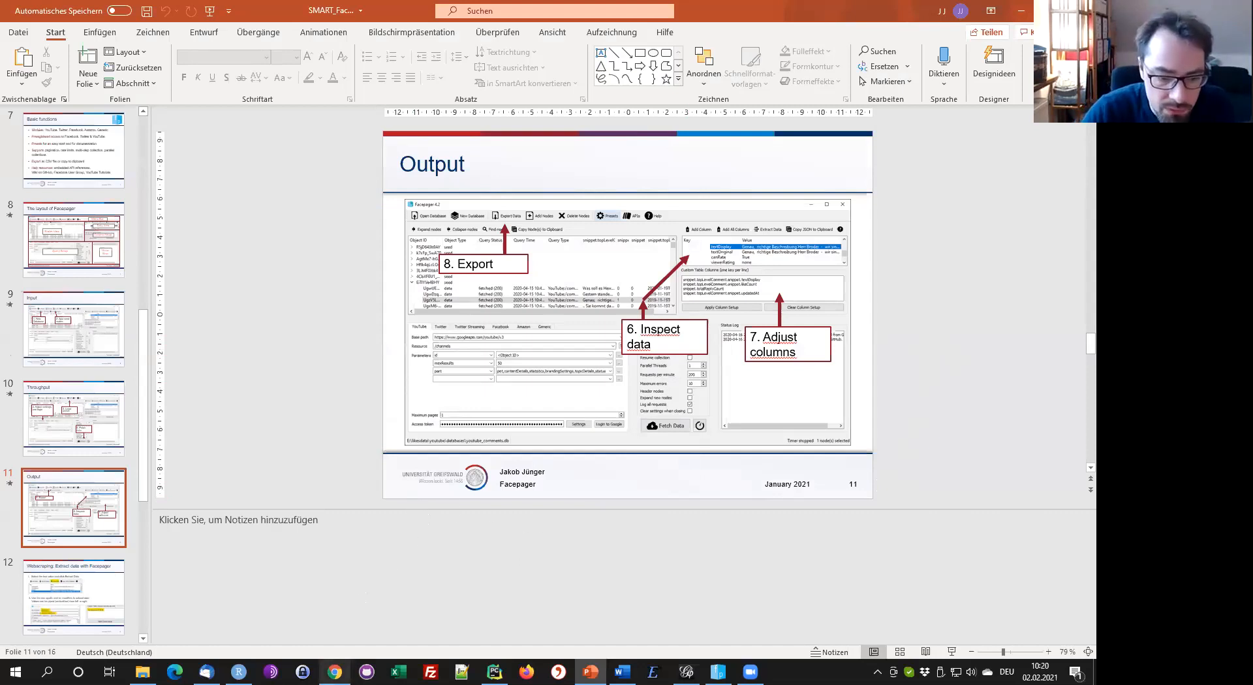
{"action": "left_click", "coordinate": [334, 673]}
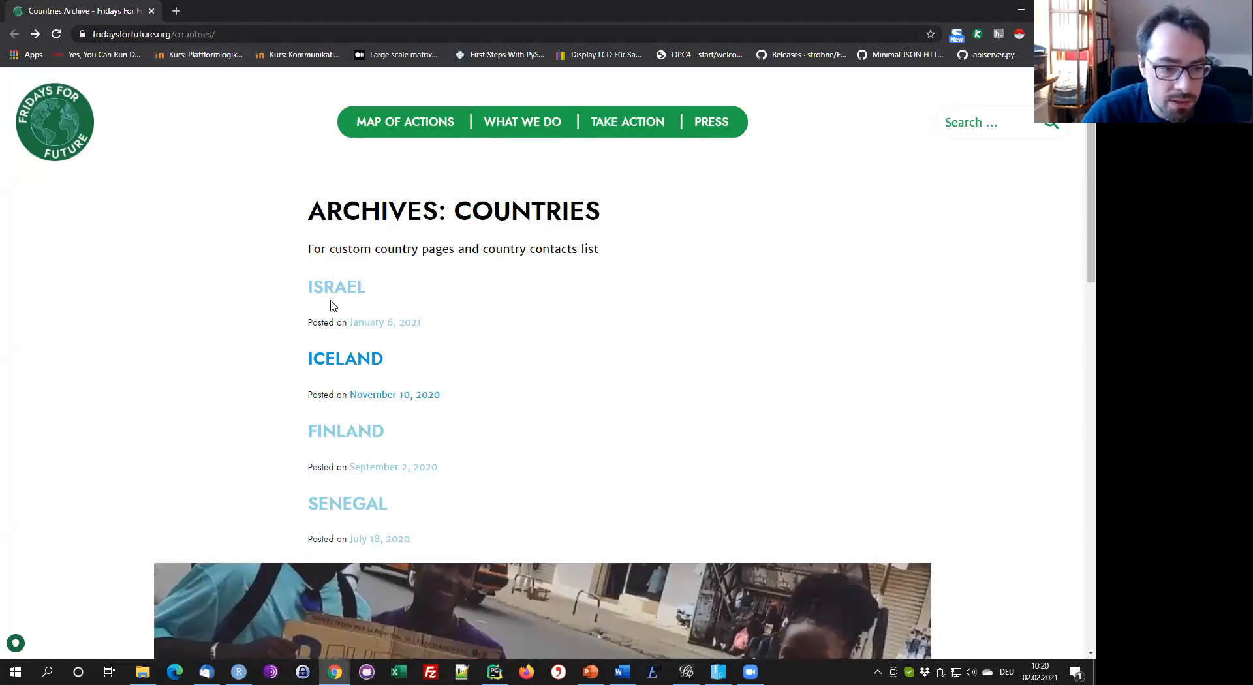
{"action": "scroll", "coordinate": [335, 300], "scroll_direction": "down", "scroll_amount": 3}
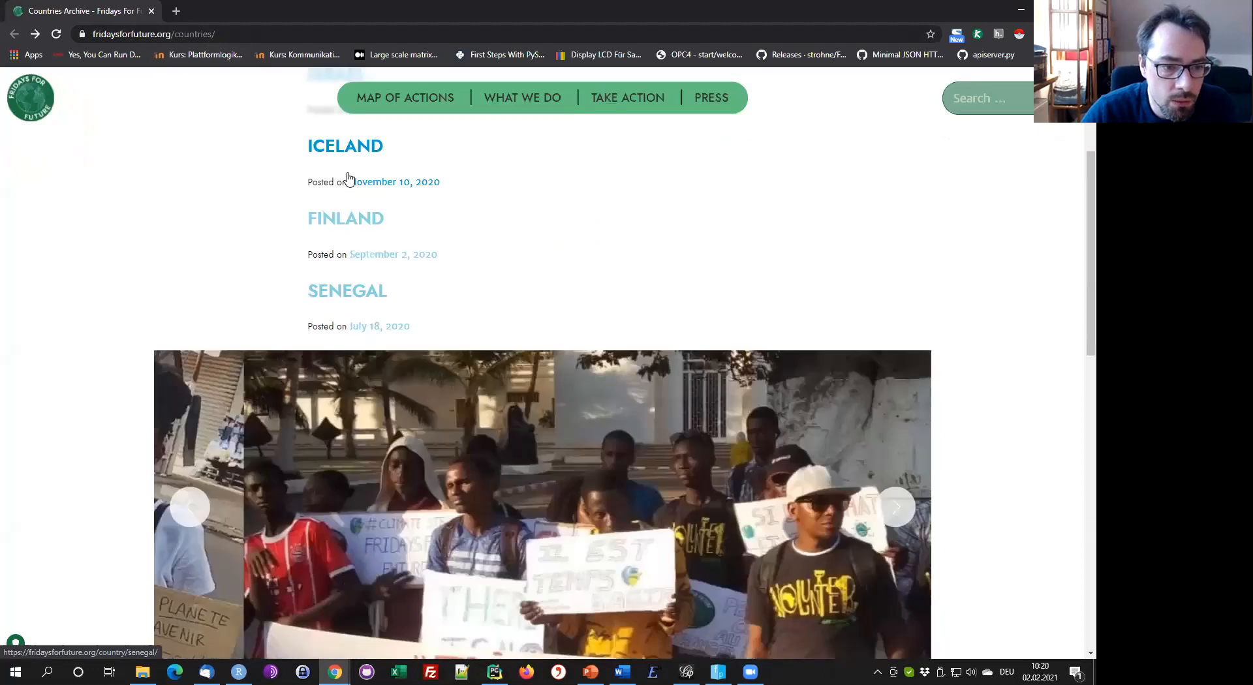
{"action": "scroll", "coordinate": [578, 285], "scroll_direction": "up", "scroll_amount": 2}
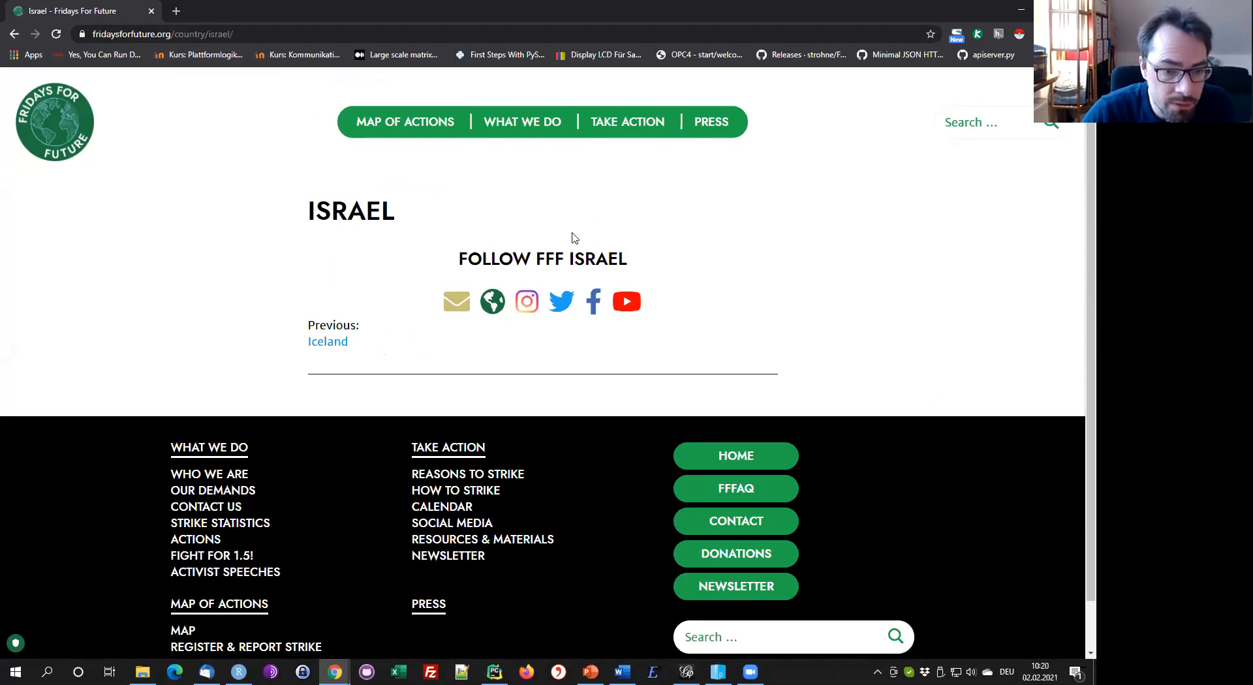
Inspect the globe icon's HTML on the Israel page, examine the contact icon links' classes and href attributes, and close the developer tools
{"action": "right_click", "coordinate": [494, 309]}
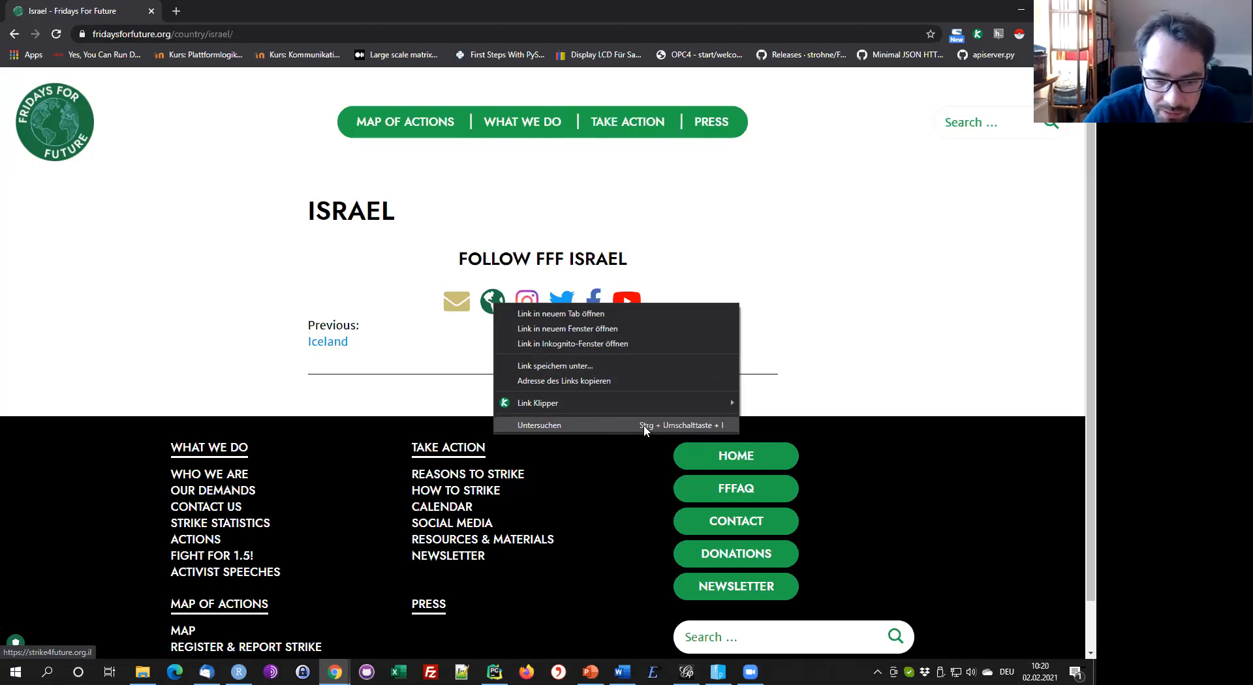
{"action": "left_click", "coordinate": [621, 424]}
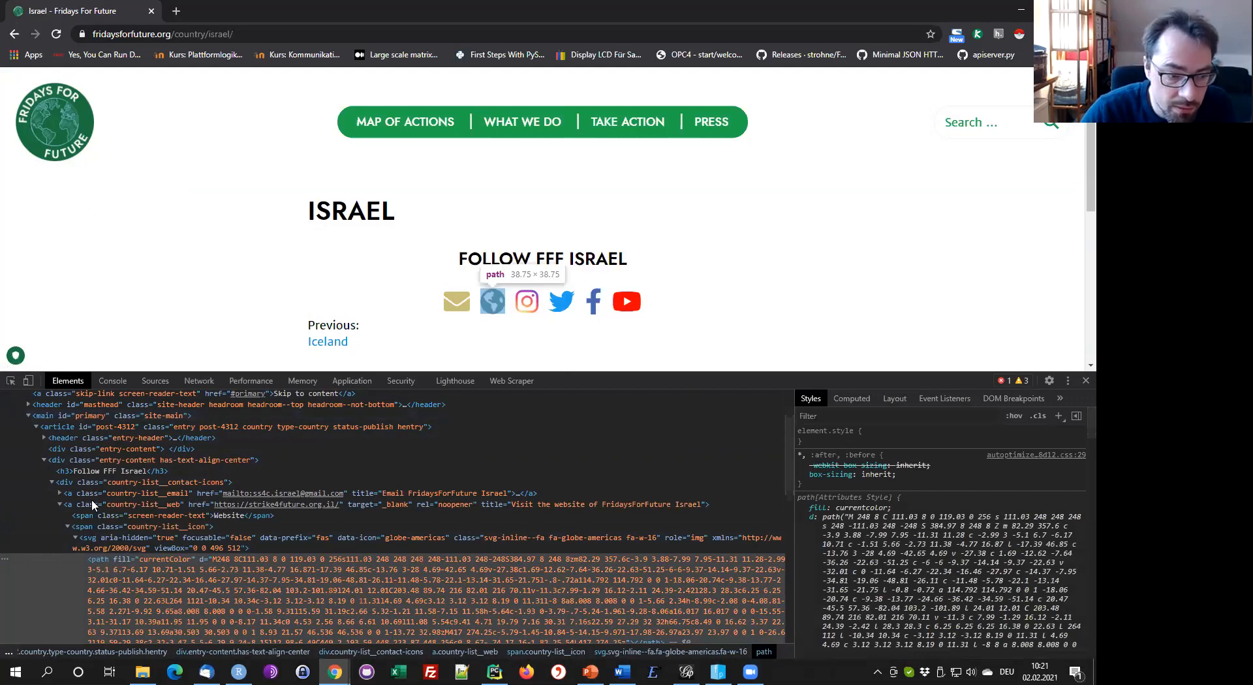
{"action": "left_click", "coordinate": [64, 526]}
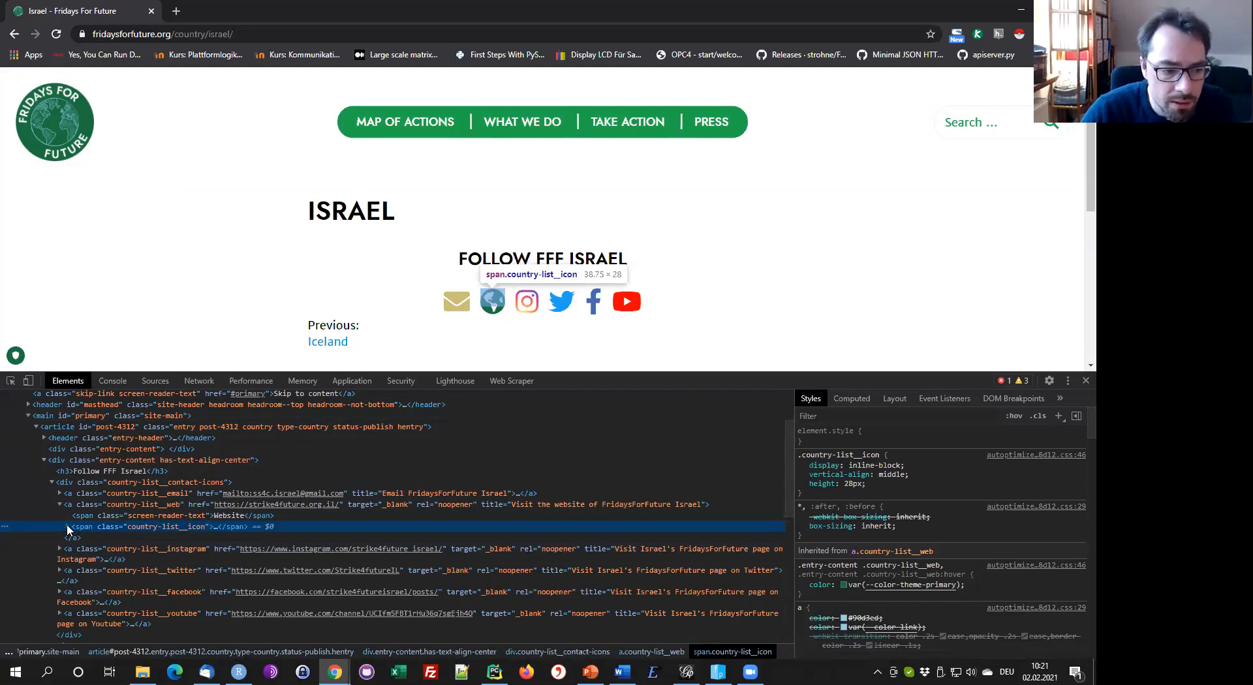
{"action": "left_click", "coordinate": [68, 527]}
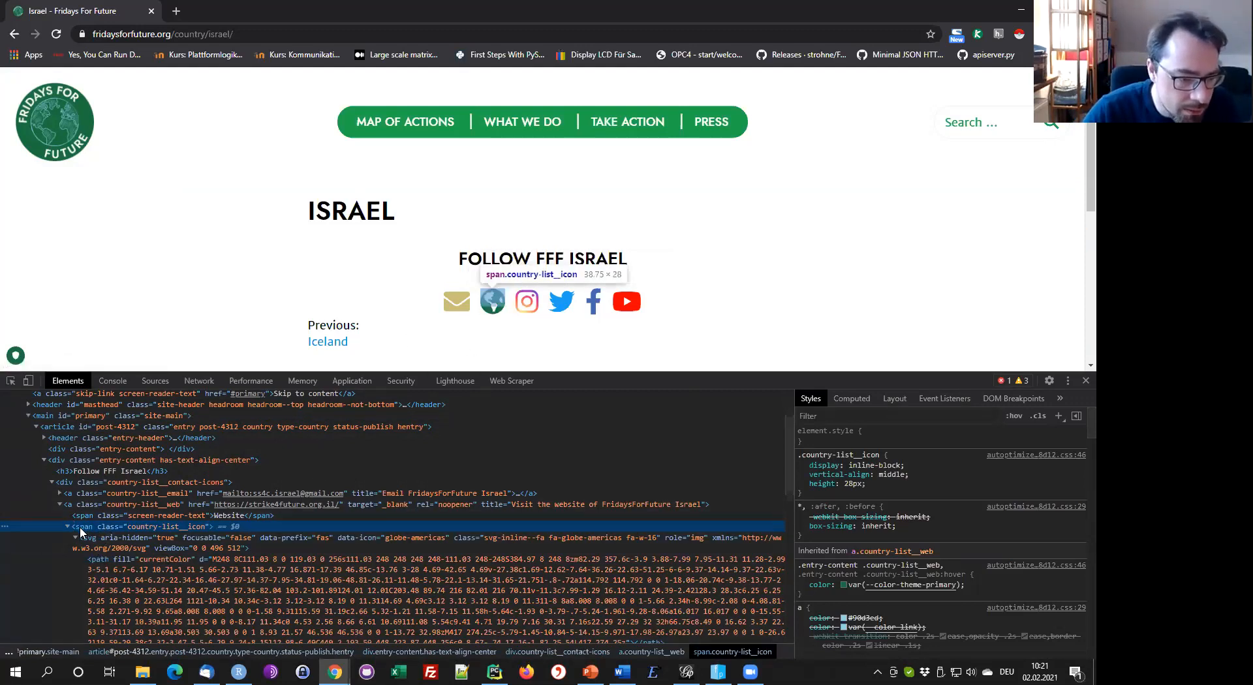
{"action": "scroll", "coordinate": [79, 527], "scroll_direction": "down", "scroll_amount": 3}
{"action": "scroll", "coordinate": [92, 527], "scroll_direction": "up", "scroll_amount": 3}
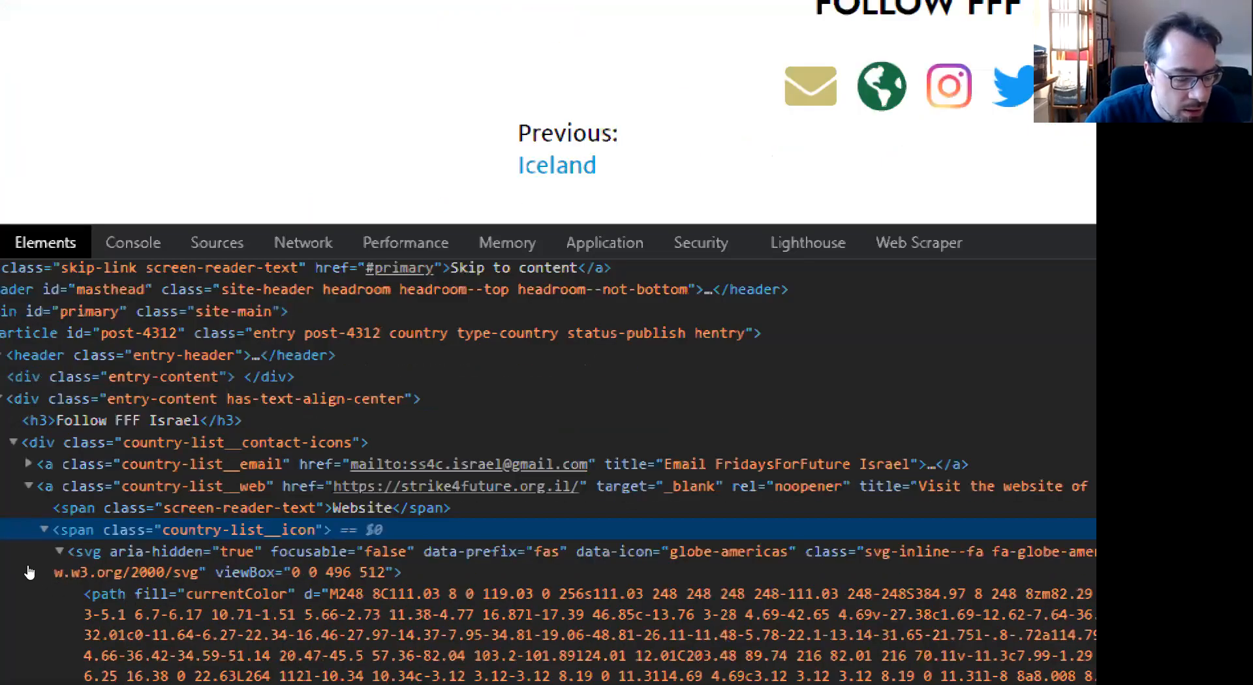
{"action": "left_click", "coordinate": [60, 552]}
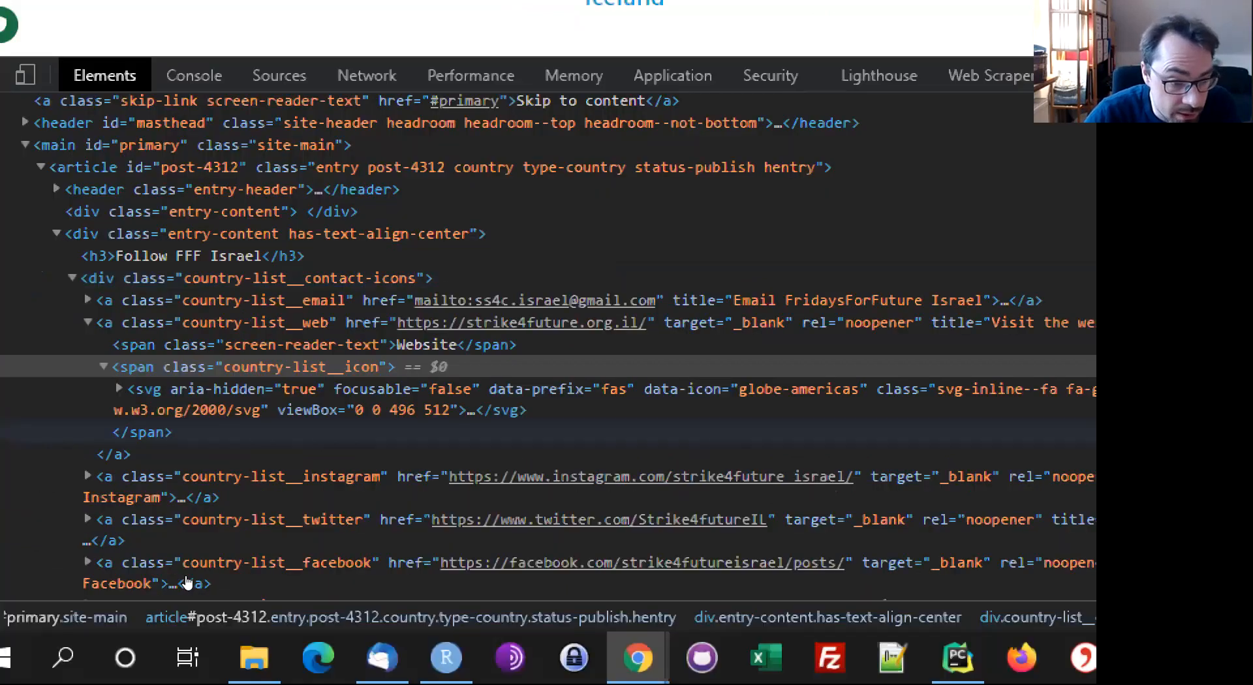
{"action": "left_click", "coordinate": [71, 513]}
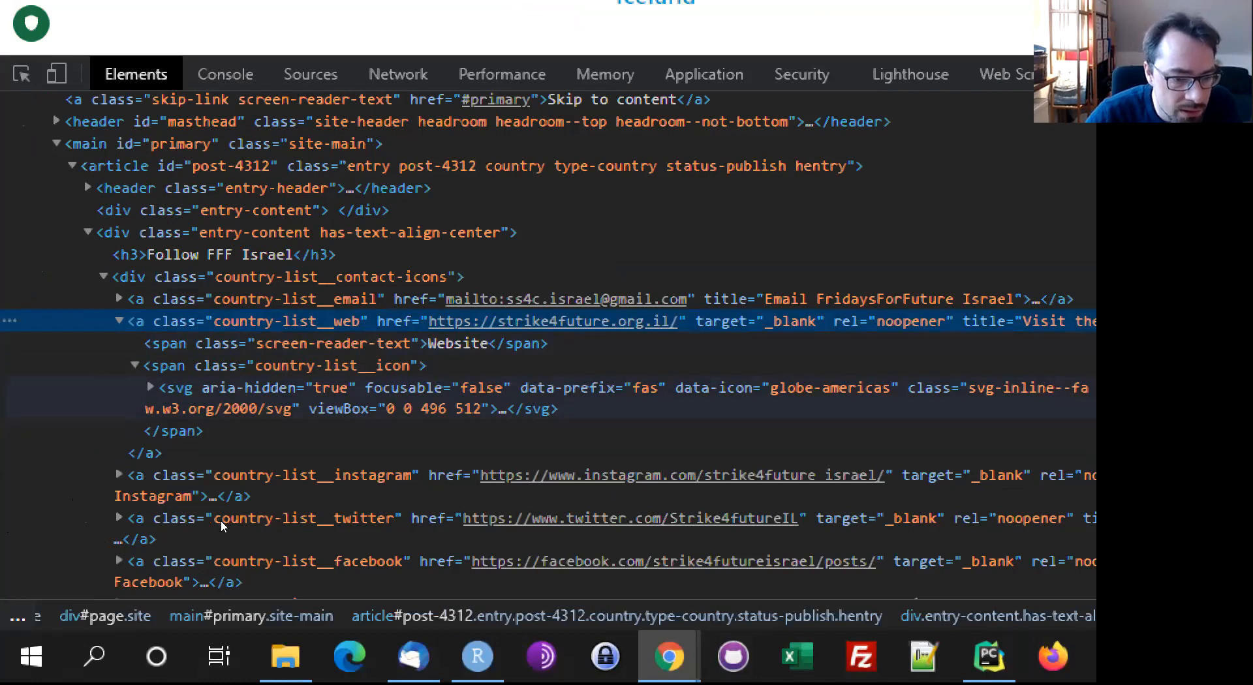
{"action": "left_click", "coordinate": [65, 523]}
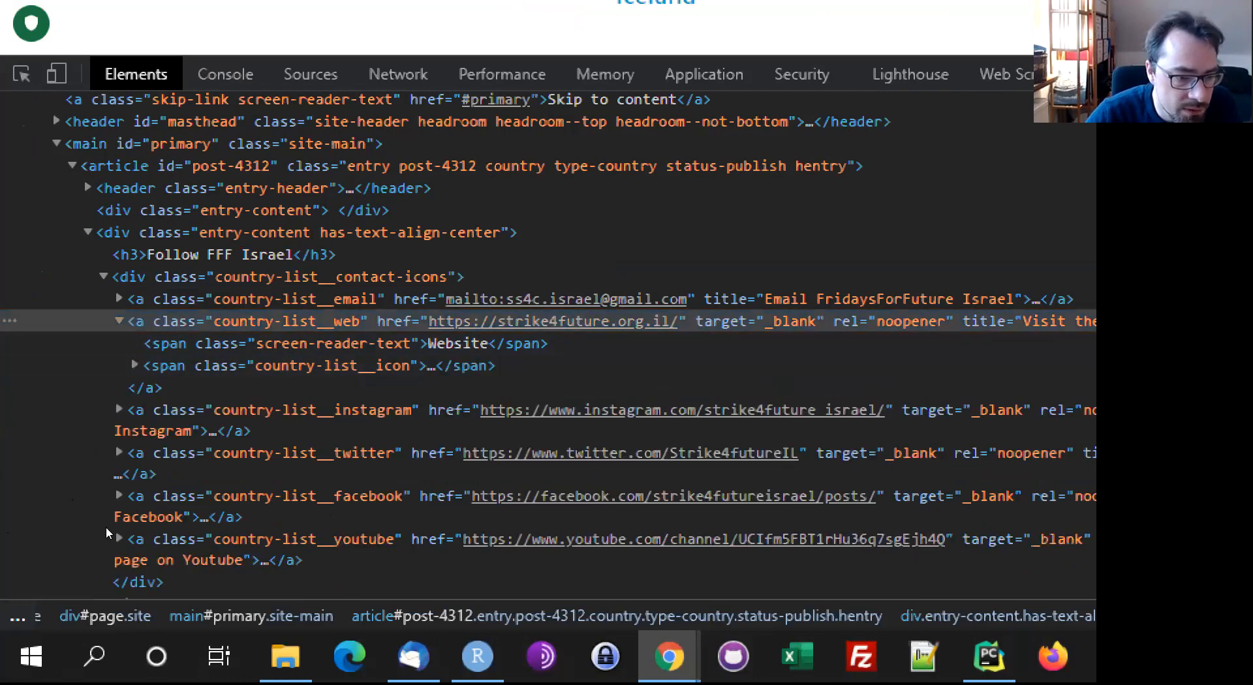
{"action": "left_click", "coordinate": [65, 526]}
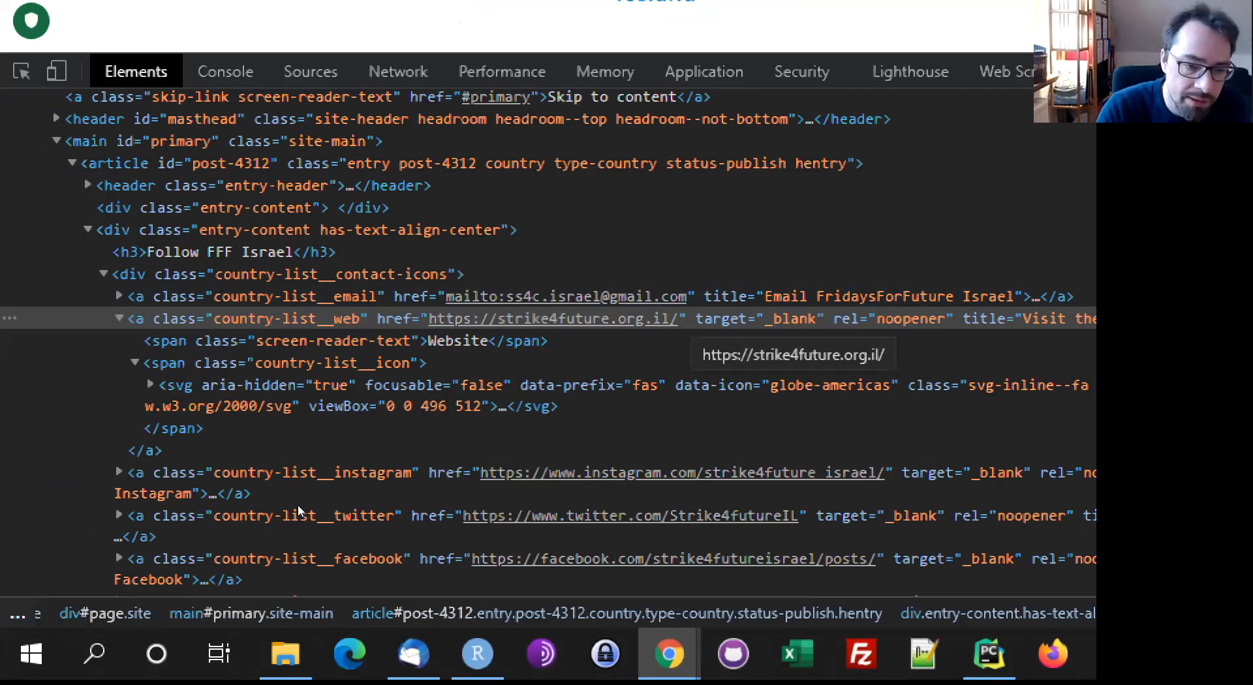
{"action": "key", "text": "F12"}
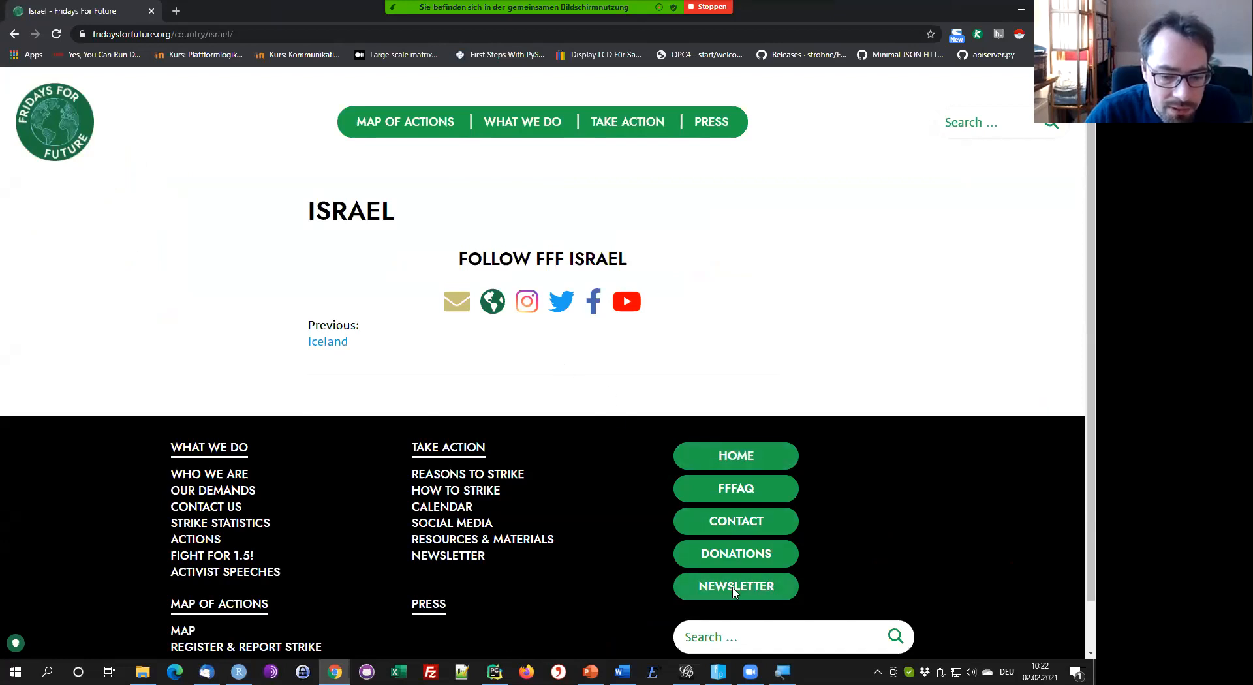
{"action": "left_click", "coordinate": [184, 34]}
{"action": "left_click", "coordinate": [208, 34]}
{"action": "key", "text": "shift+End"}
{"action": "key", "text": "BackSpace"}
{"action": "key", "text": "ctrl+a"}
{"action": "left_click", "coordinate": [211, 35]}
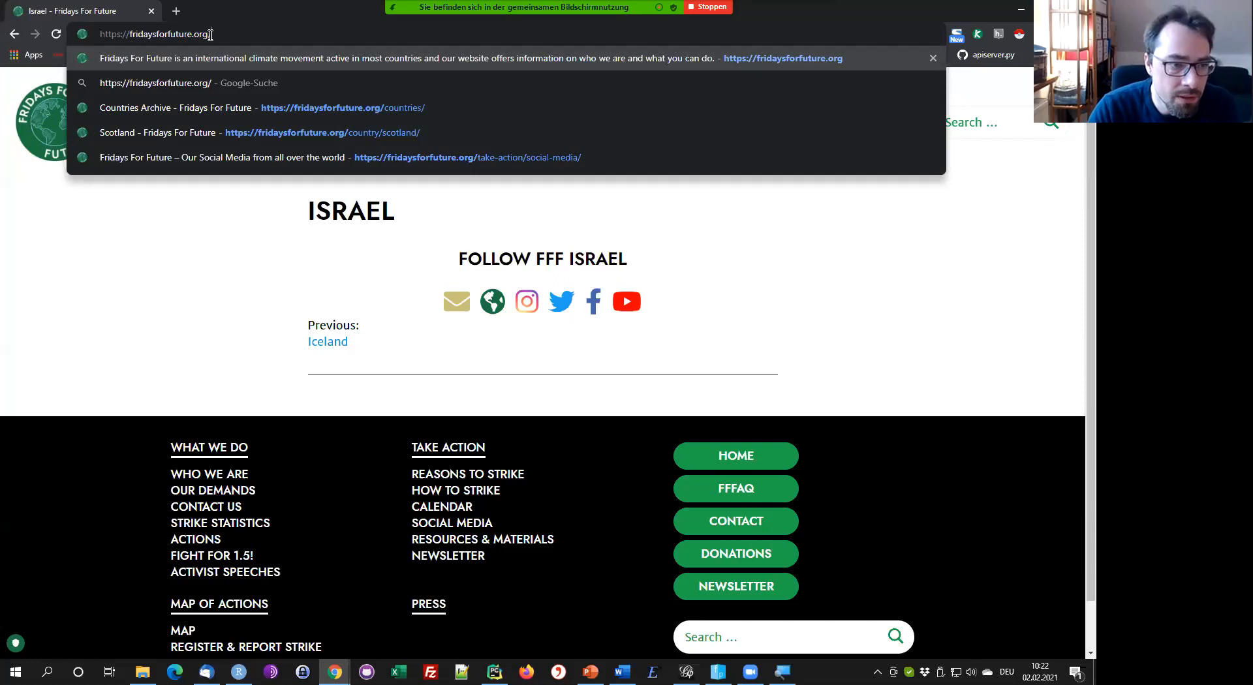
{"action": "key", "text": "Return"}
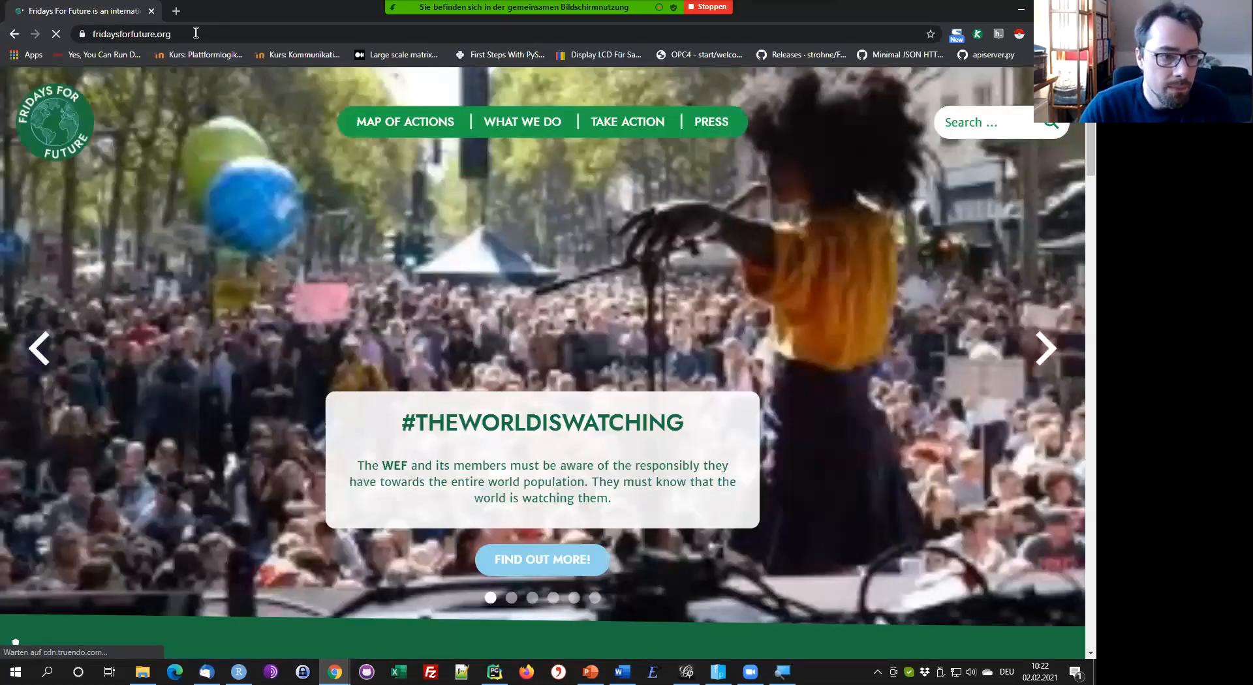
Copy the full address of the Fridays For Future home page to the clipboard
{"action": "left_click", "coordinate": [198, 33]}
{"action": "key", "text": "ctrl+c"}
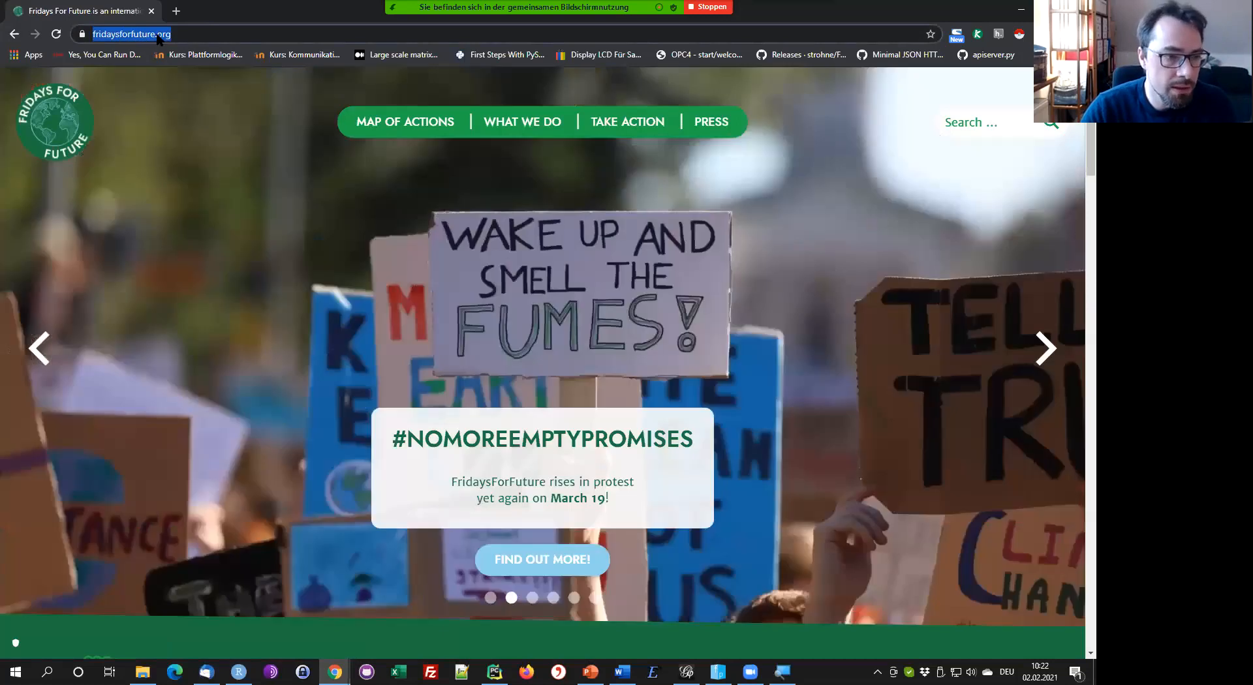
{"action": "right_click", "coordinate": [160, 37]}
{"action": "left_click", "coordinate": [212, 106]}
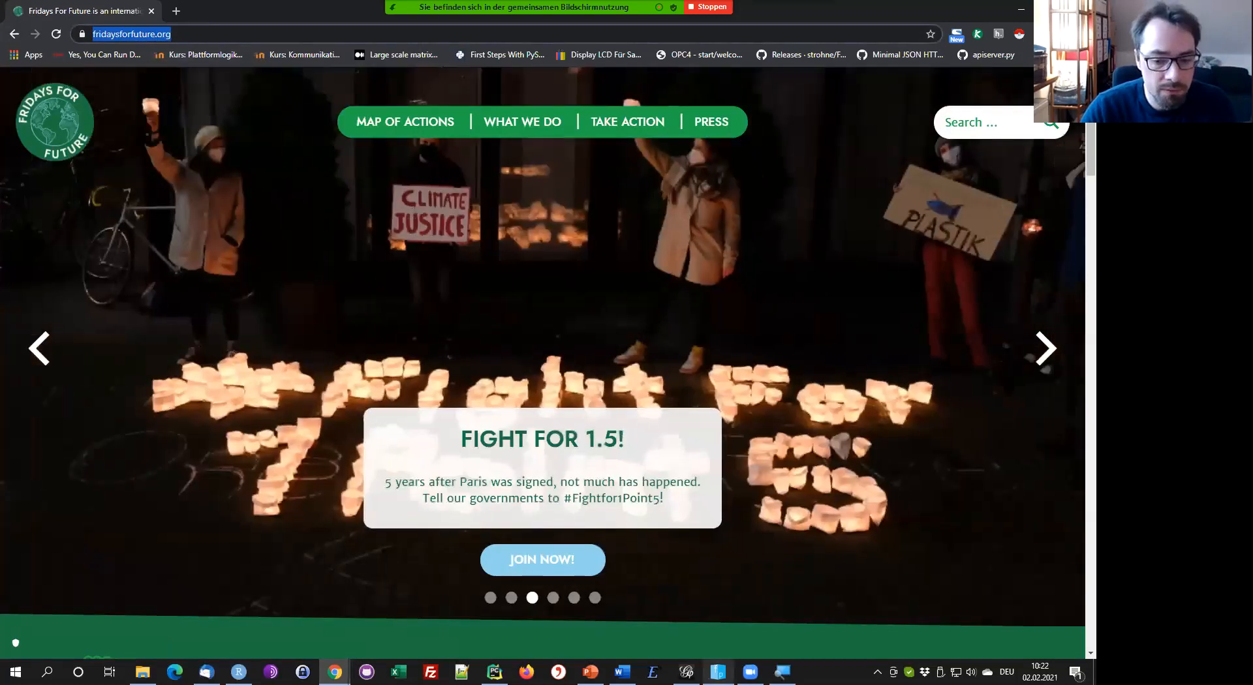
Switch to Facepager and create a new database in the smart folder, overwriting the existing fff-countries2.db
{"action": "left_click", "coordinate": [718, 672]}
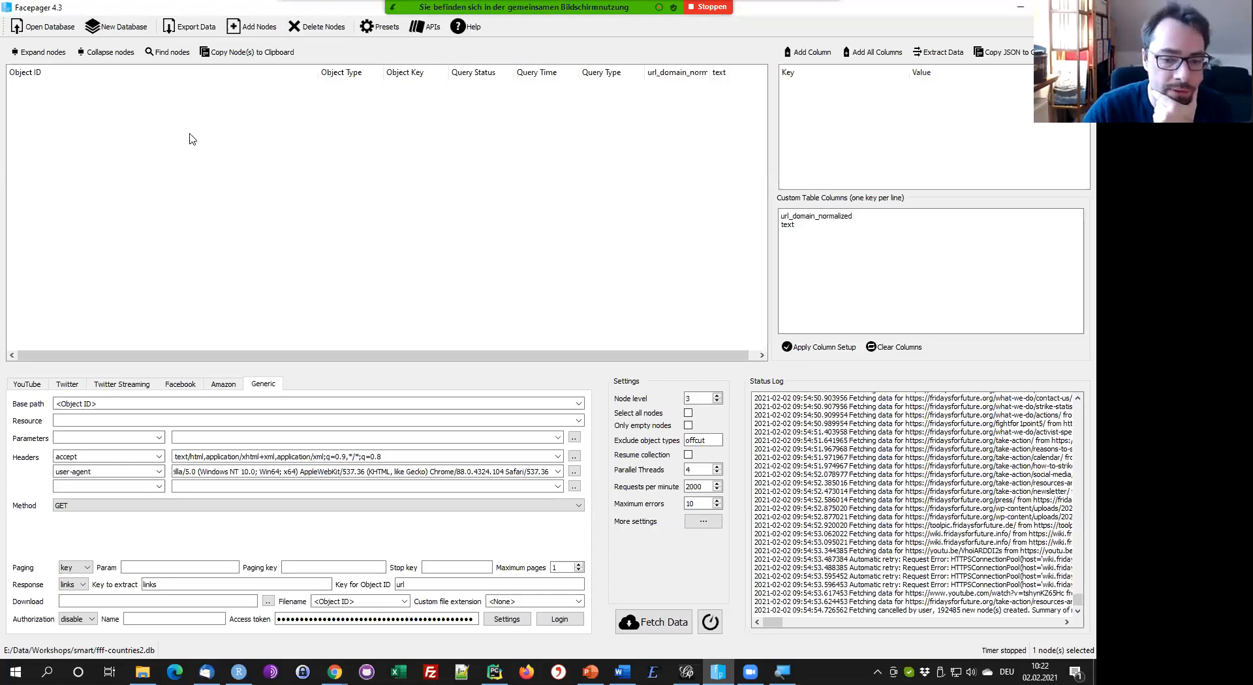
{"action": "left_click", "coordinate": [117, 27]}
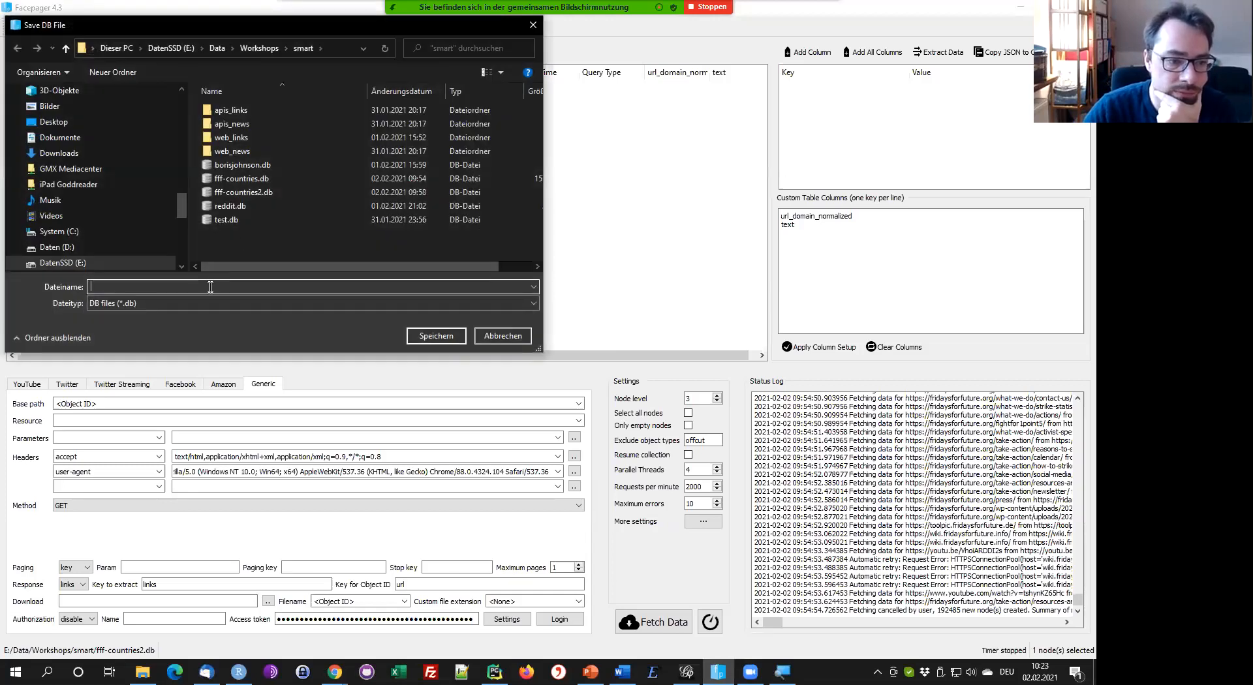
{"action": "left_click", "coordinate": [247, 193]}
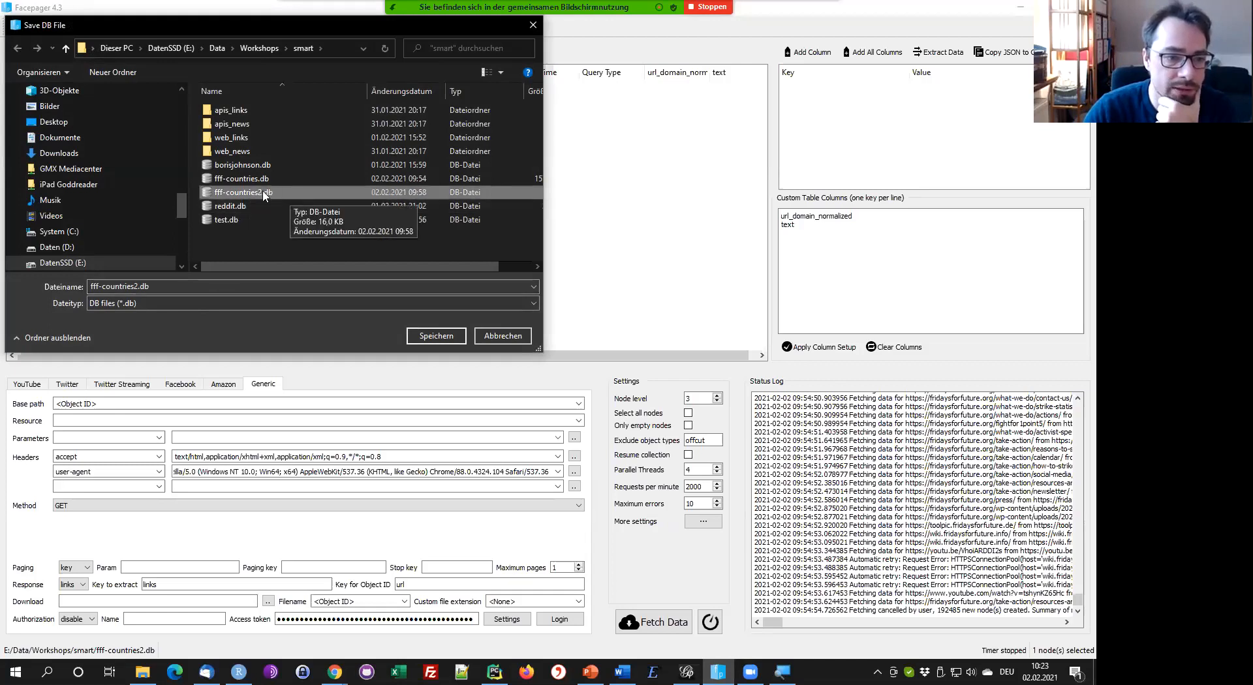
{"action": "left_click", "coordinate": [436, 337]}
{"action": "left_click", "coordinate": [580, 337]}
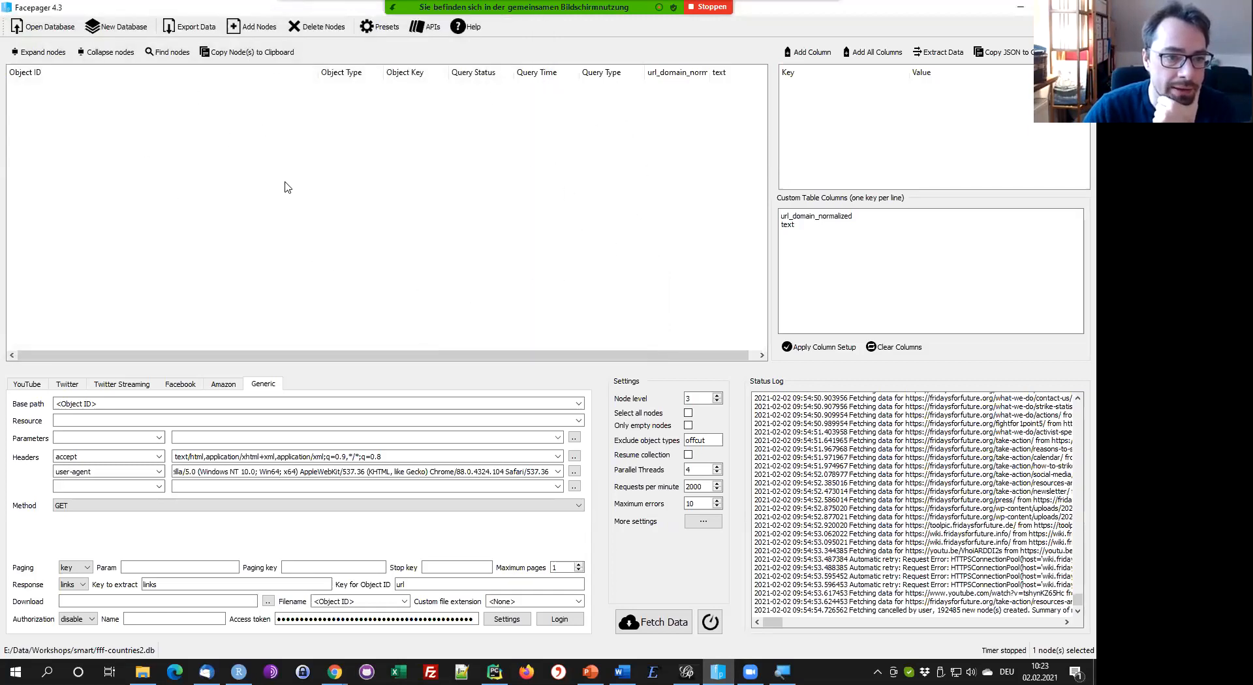
{"action": "left_click", "coordinate": [254, 27]}
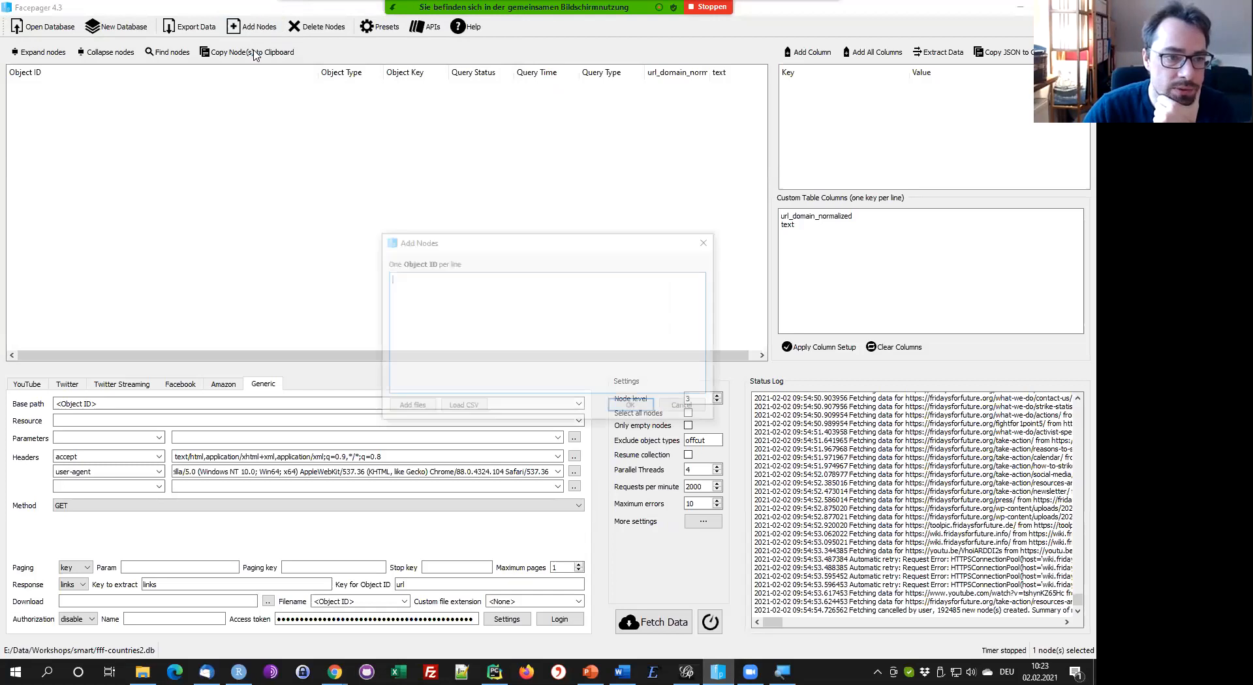
{"action": "key", "text": "ctrl+v"}
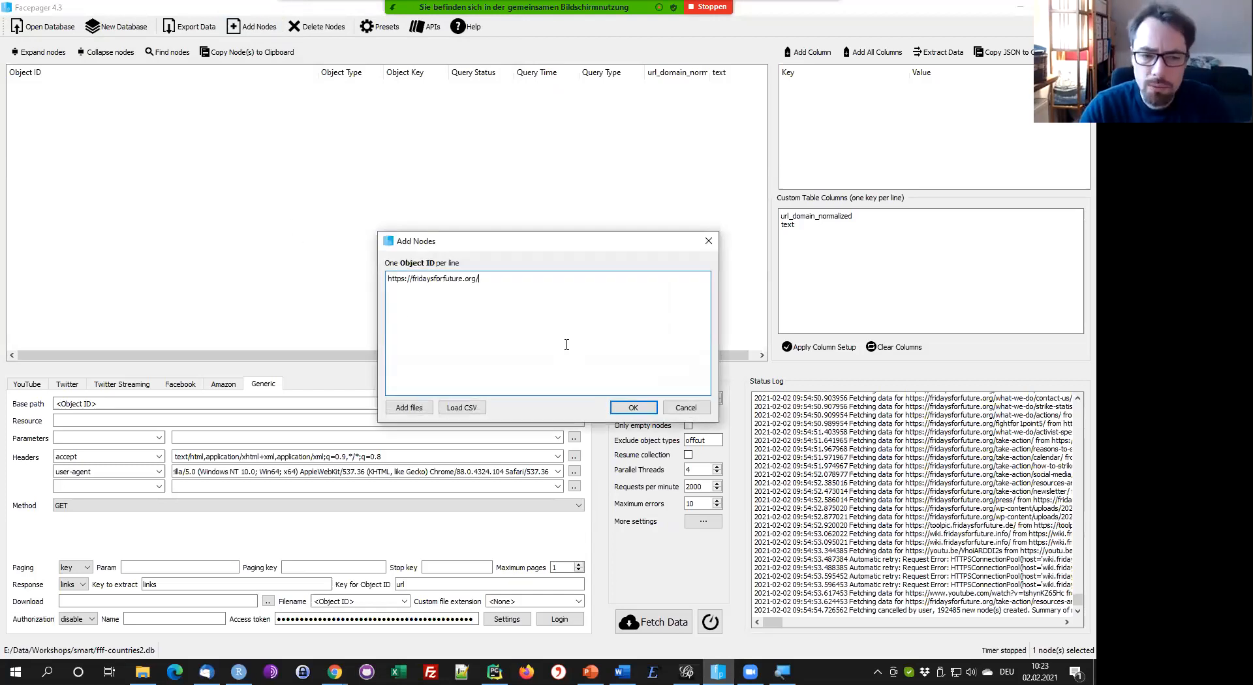
{"action": "left_click", "coordinate": [634, 409]}
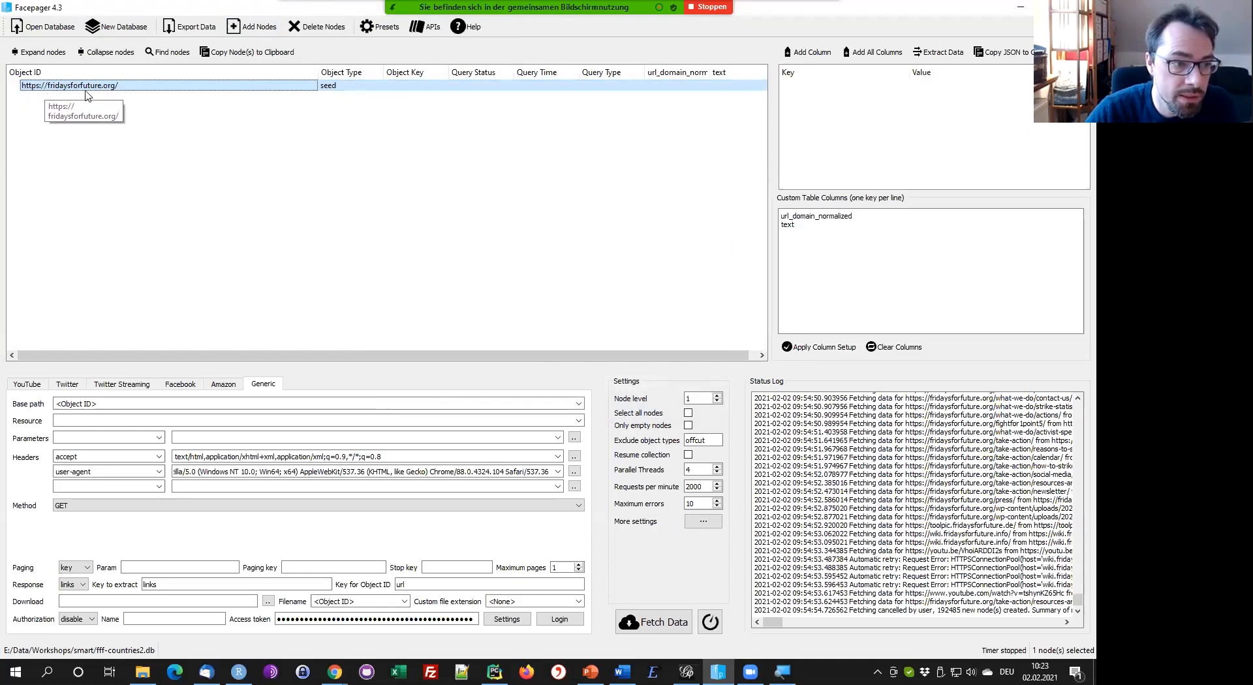
{"action": "left_click_drag", "start_coordinate": [318, 73], "coordinate": [168, 79]}
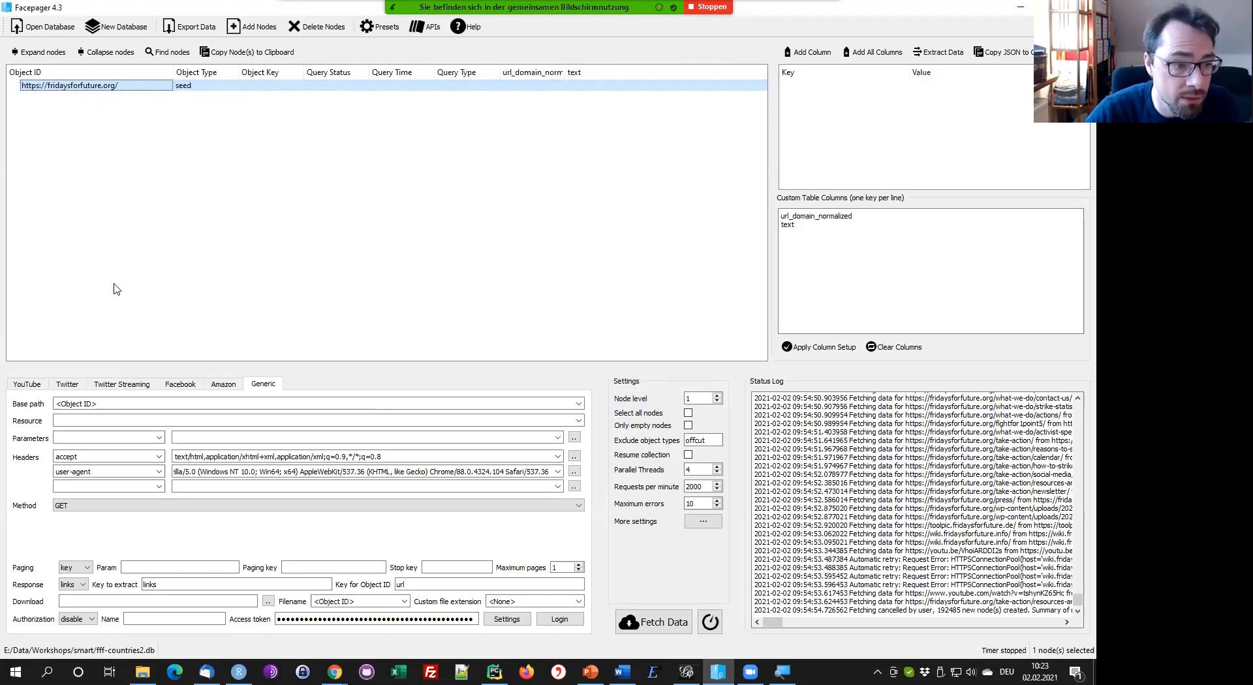
Apply the "Extract links from a webpage" preset from the Scraping category
{"action": "left_click", "coordinate": [379, 27]}
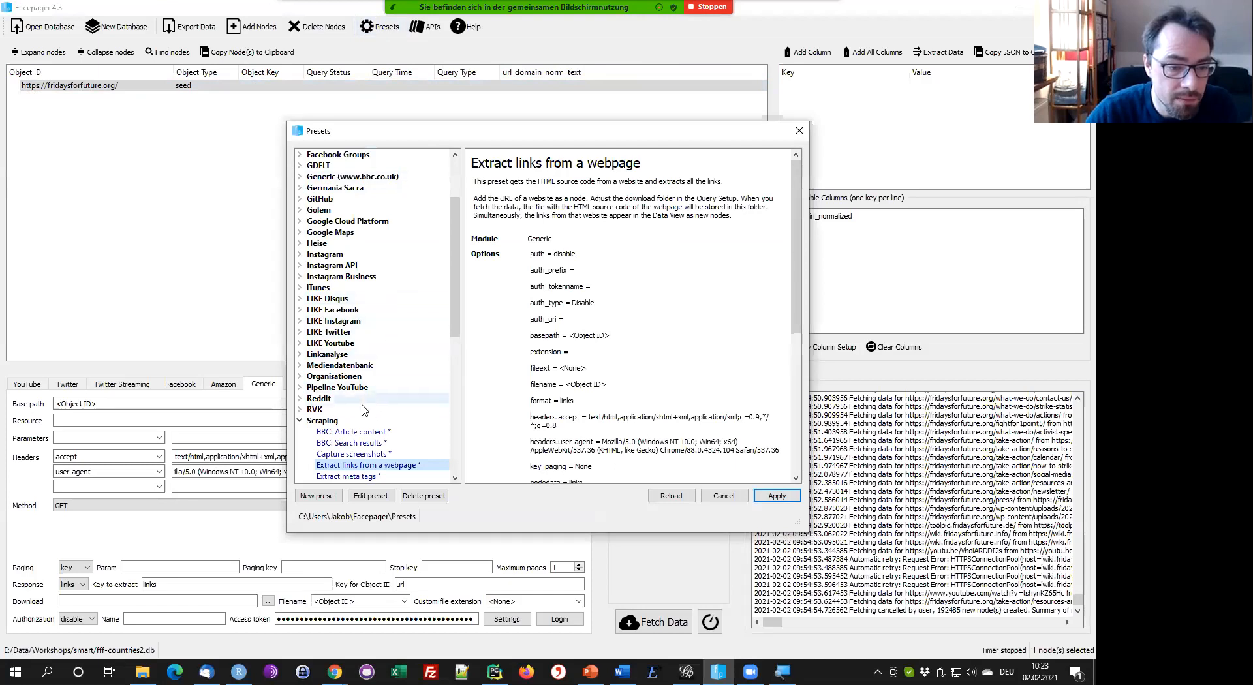
{"action": "scroll", "coordinate": [356, 392], "scroll_direction": "down", "scroll_amount": 2}
{"action": "left_click", "coordinate": [359, 366]}
{"action": "scroll", "coordinate": [361, 390], "scroll_direction": "down", "scroll_amount": 2}
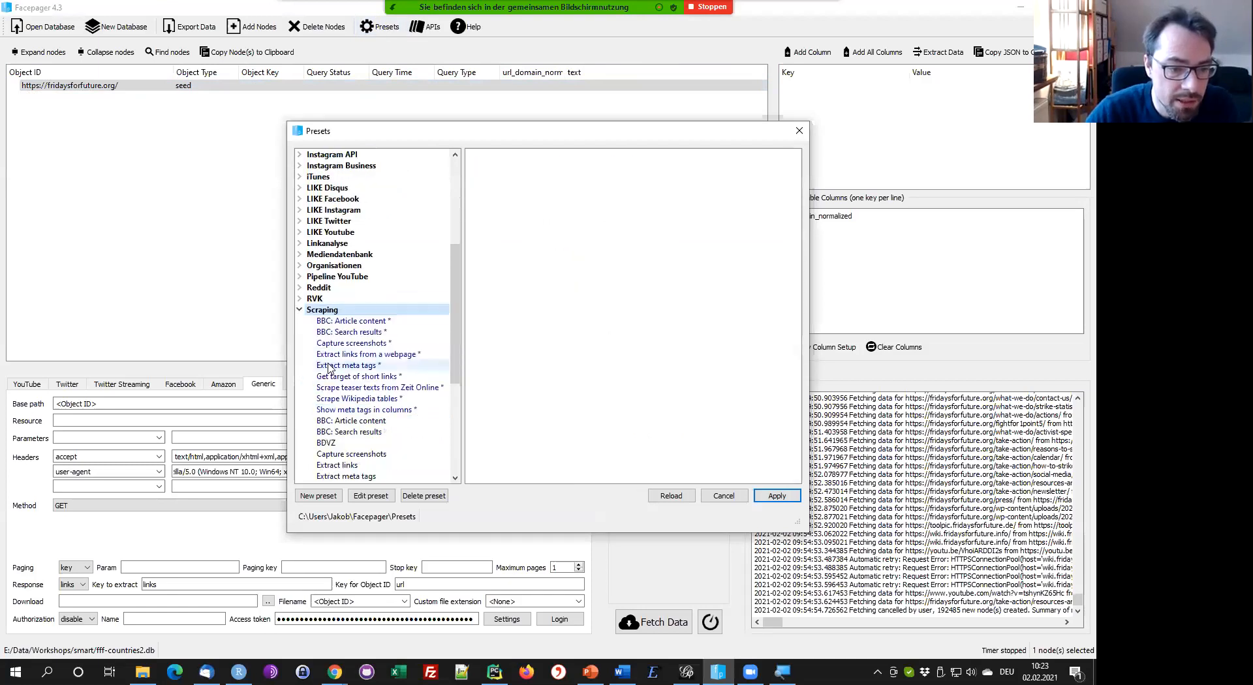
{"action": "left_click", "coordinate": [378, 354]}
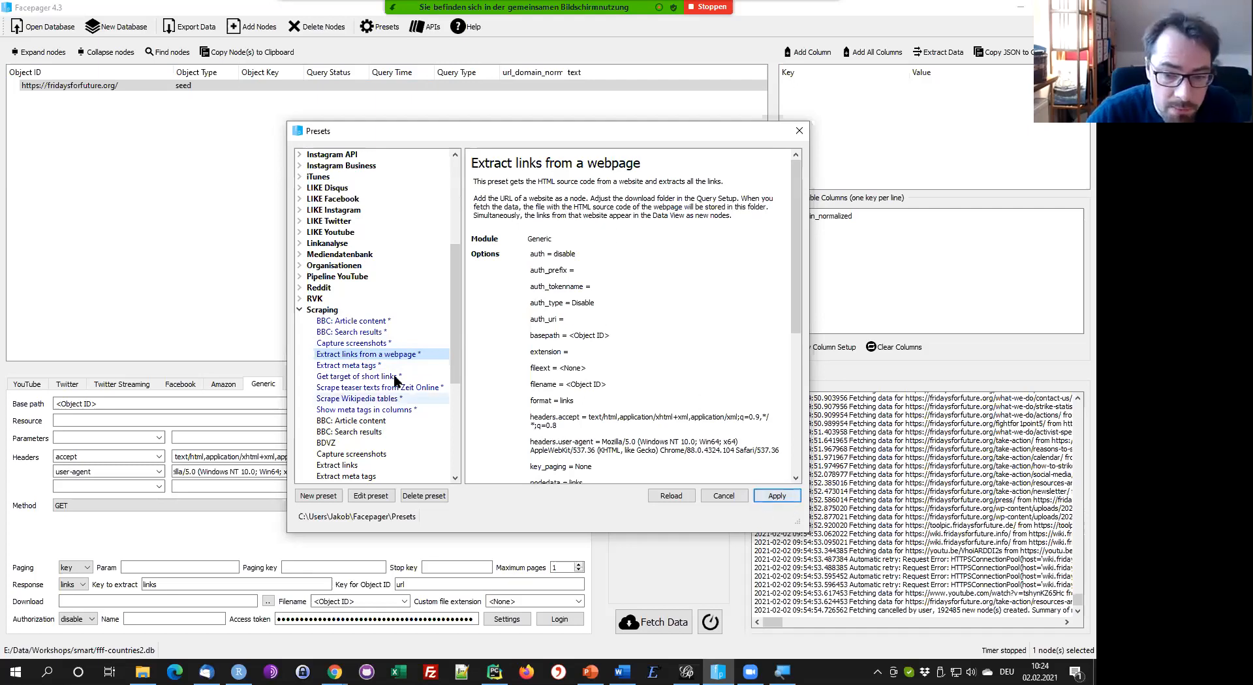
{"action": "left_click", "coordinate": [782, 497]}
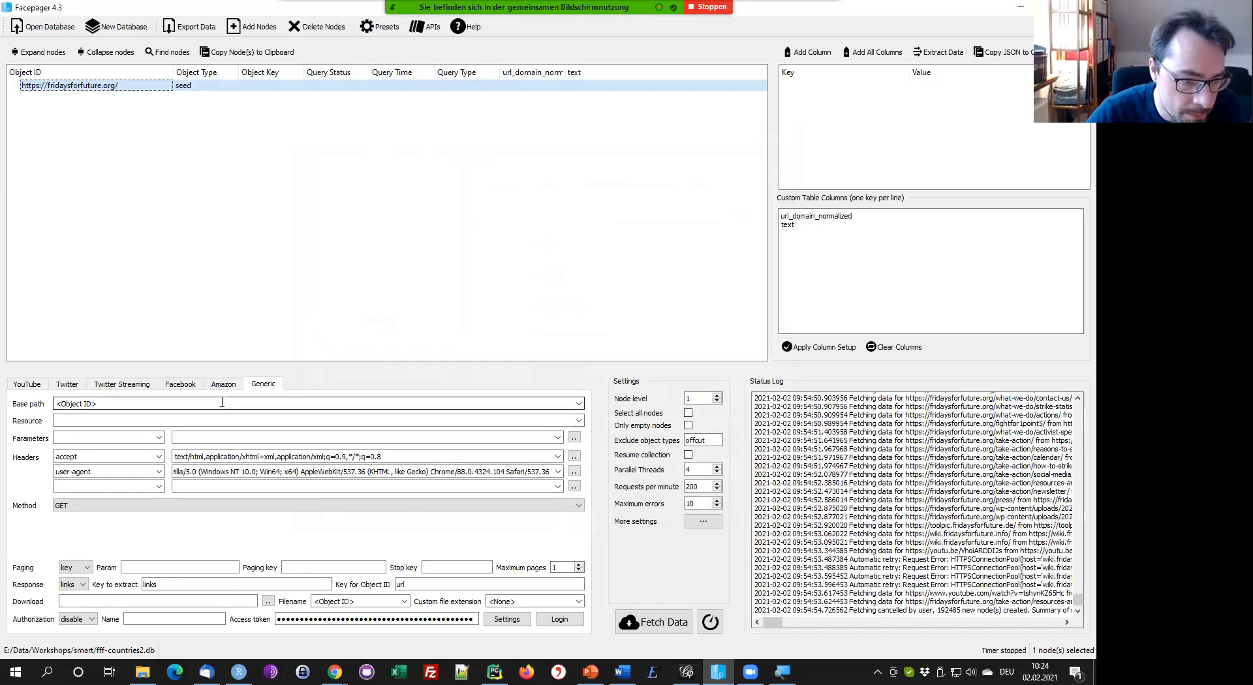
Examine the preset's base path placeholder, the accept header and the browser identification in the user-agent header
{"action": "left_click", "coordinate": [111, 404]}
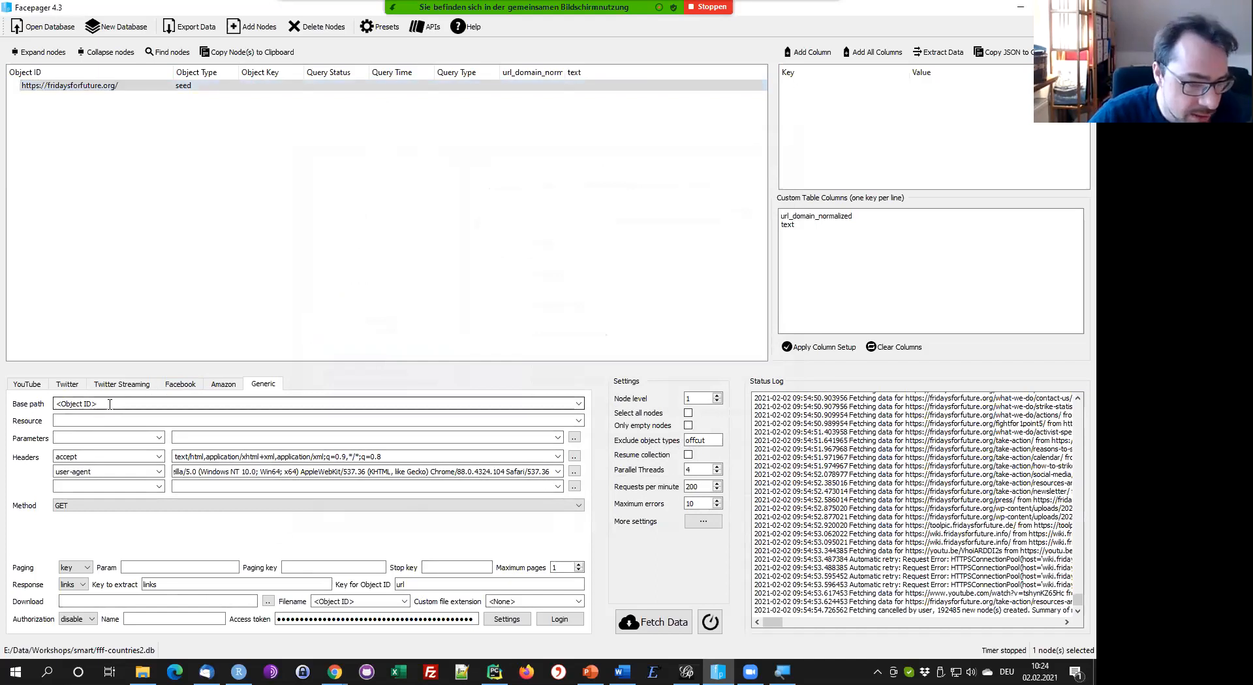
{"action": "key", "text": "ctrl+a"}
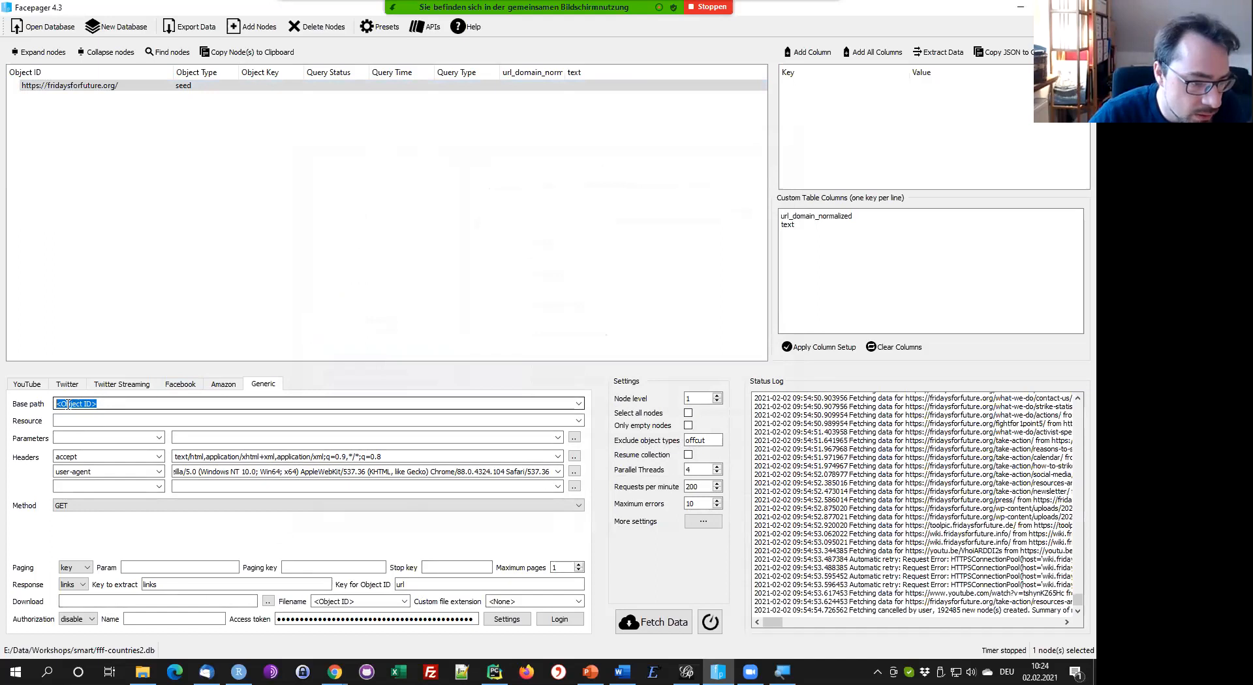
{"action": "left_click", "coordinate": [54, 87]}
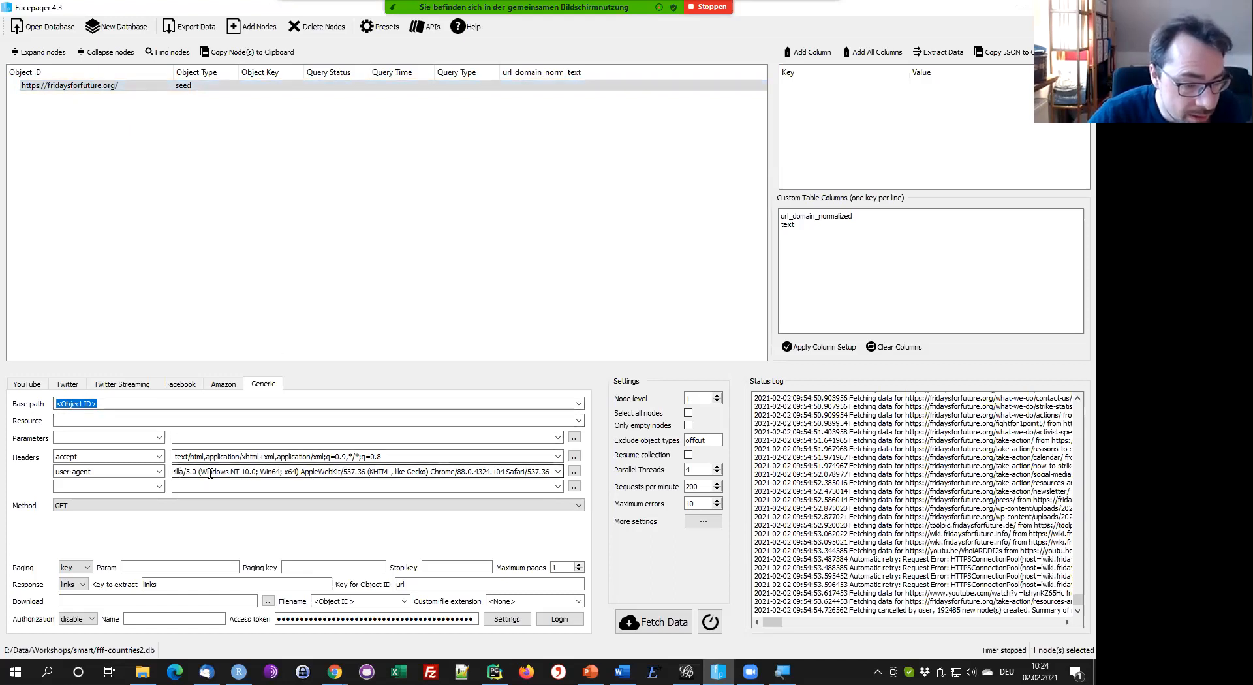
{"action": "left_click_drag", "start_coordinate": [186, 472], "coordinate": [163, 471]}
{"action": "left_click", "coordinate": [179, 458]}
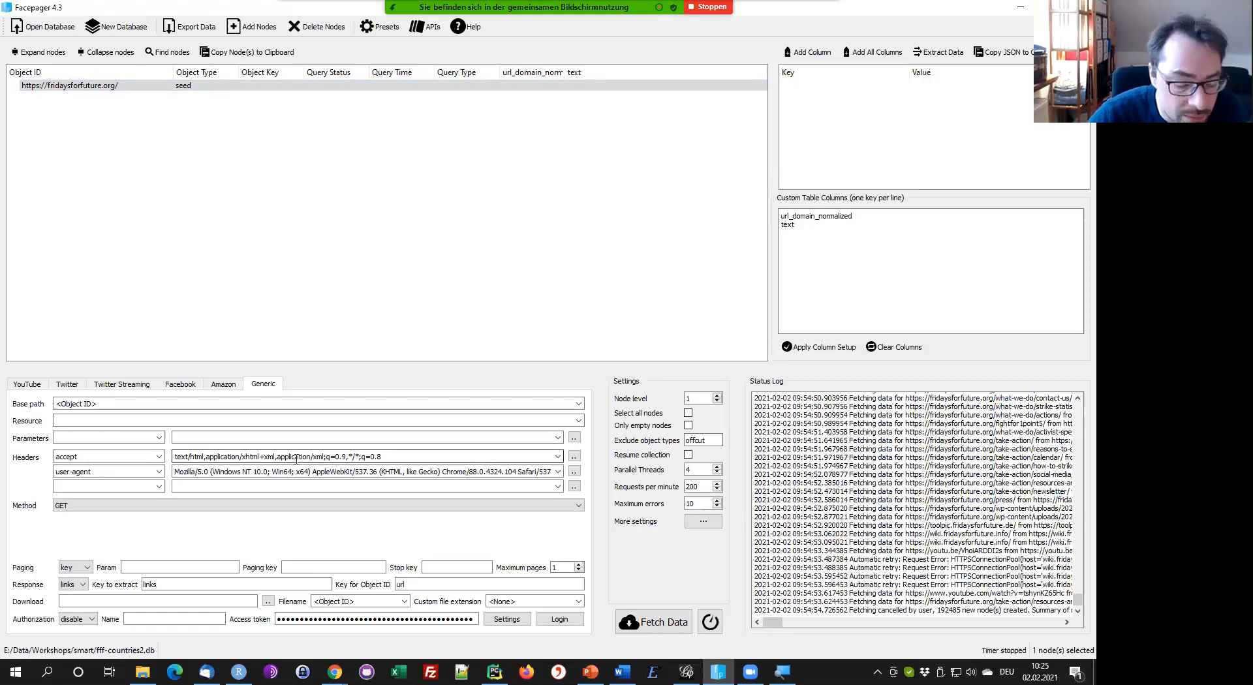
{"action": "left_click", "coordinate": [243, 471]}
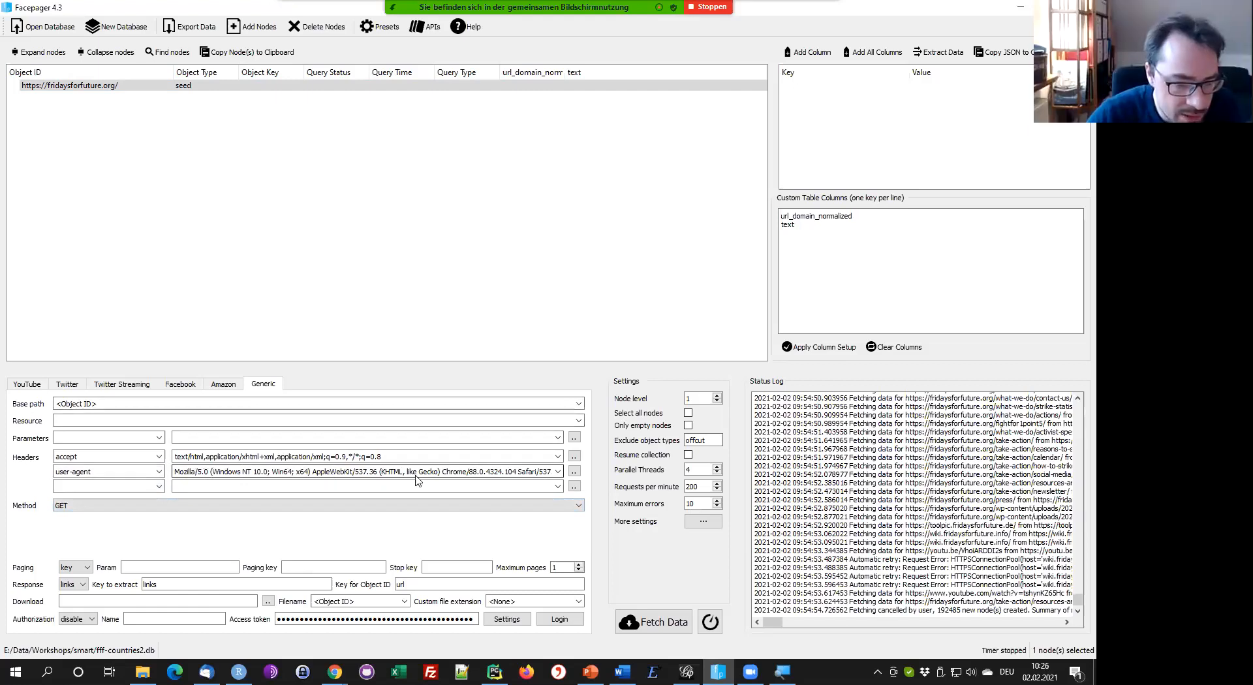
{"action": "double_click", "coordinate": [452, 469]}
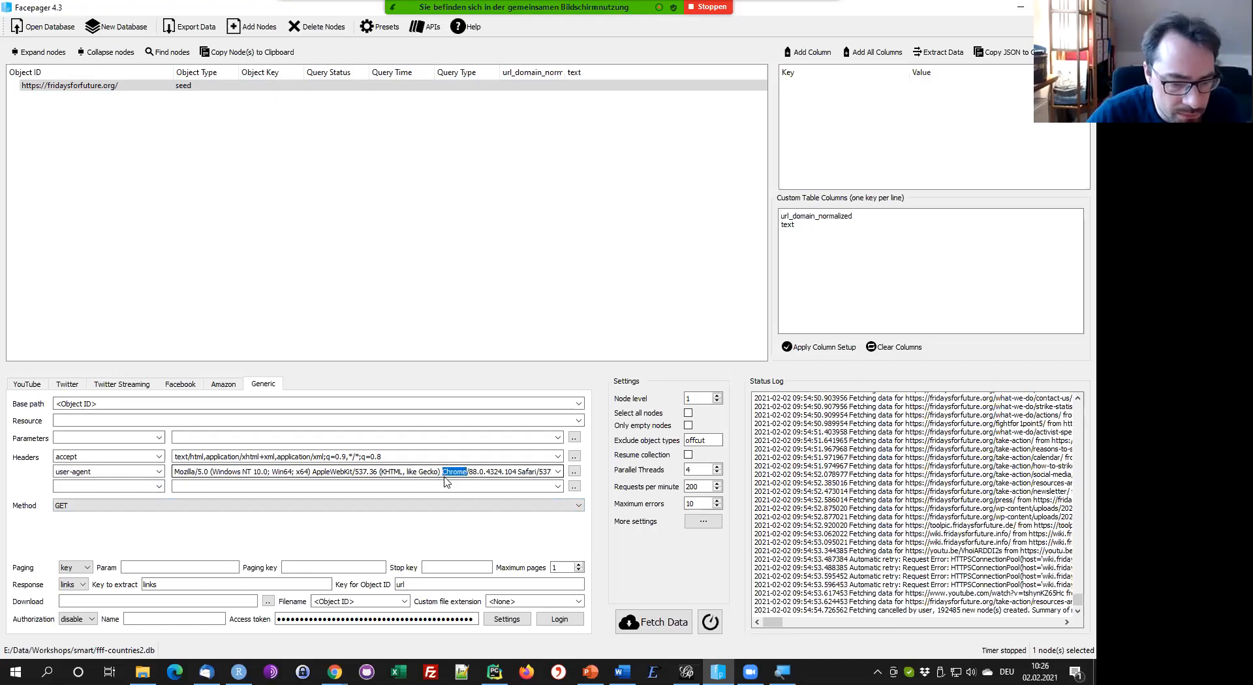
{"action": "left_click", "coordinate": [448, 469]}
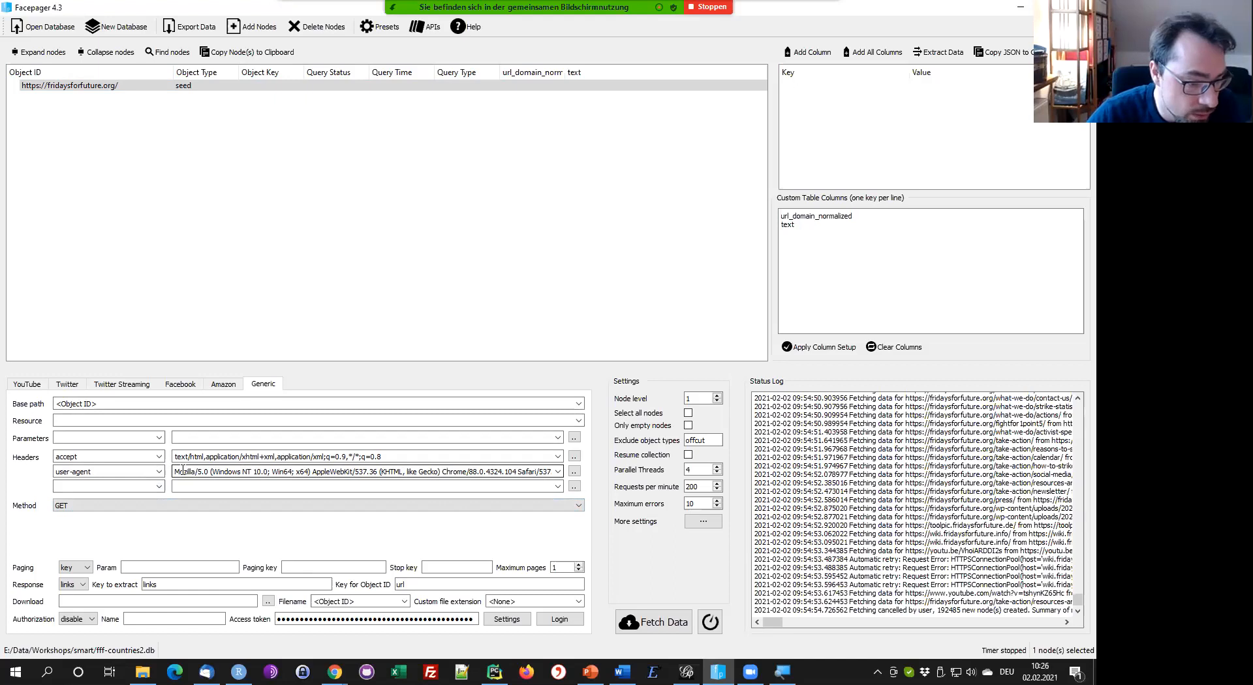
{"action": "left_click", "coordinate": [83, 584]}
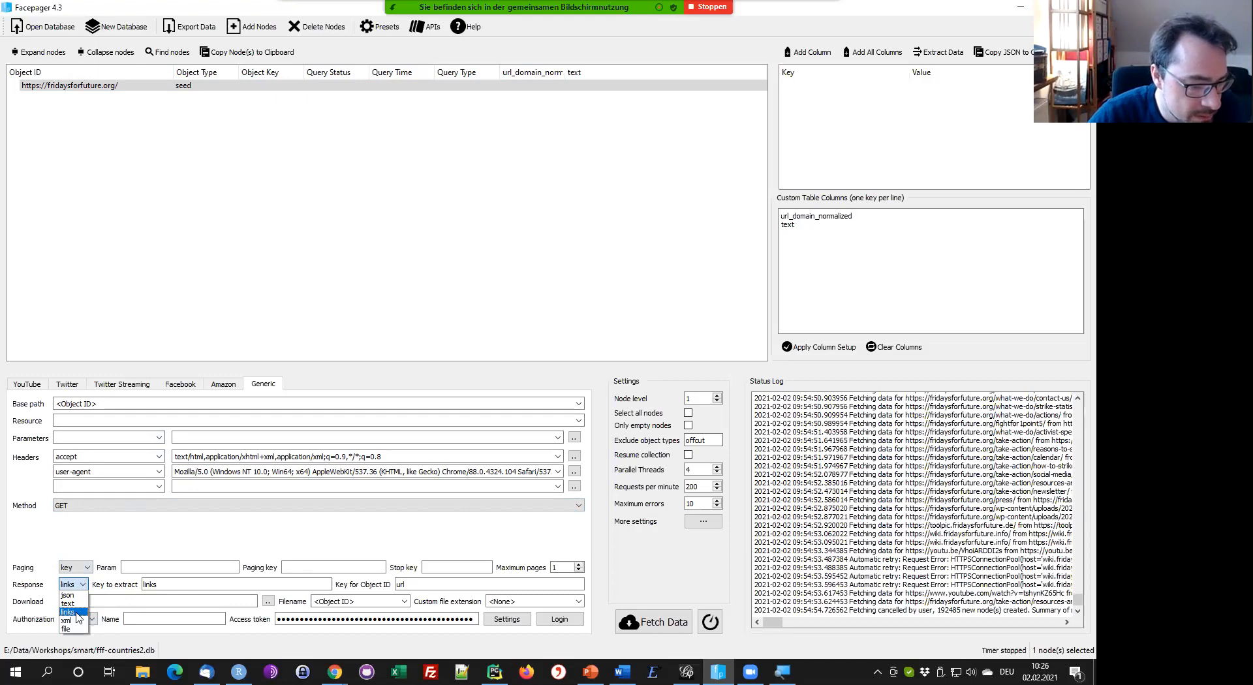
{"action": "left_click", "coordinate": [77, 615]}
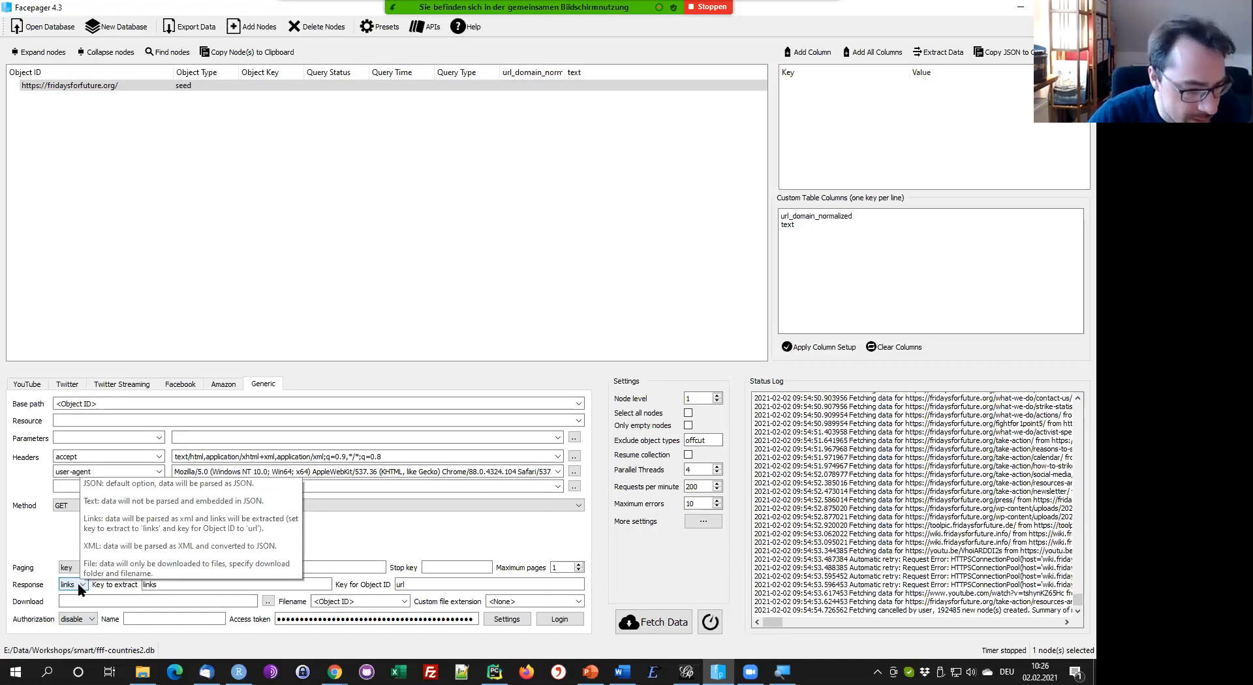
{"action": "left_click", "coordinate": [306, 588]}
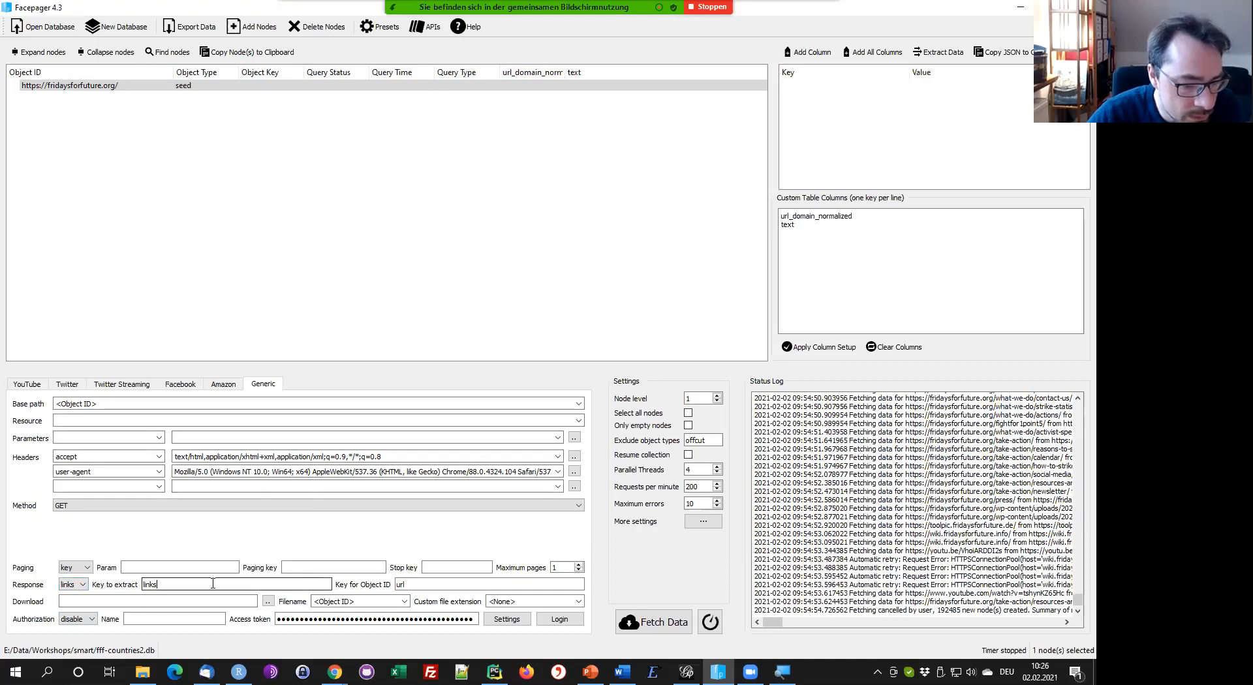
{"action": "left_click", "coordinate": [68, 86]}
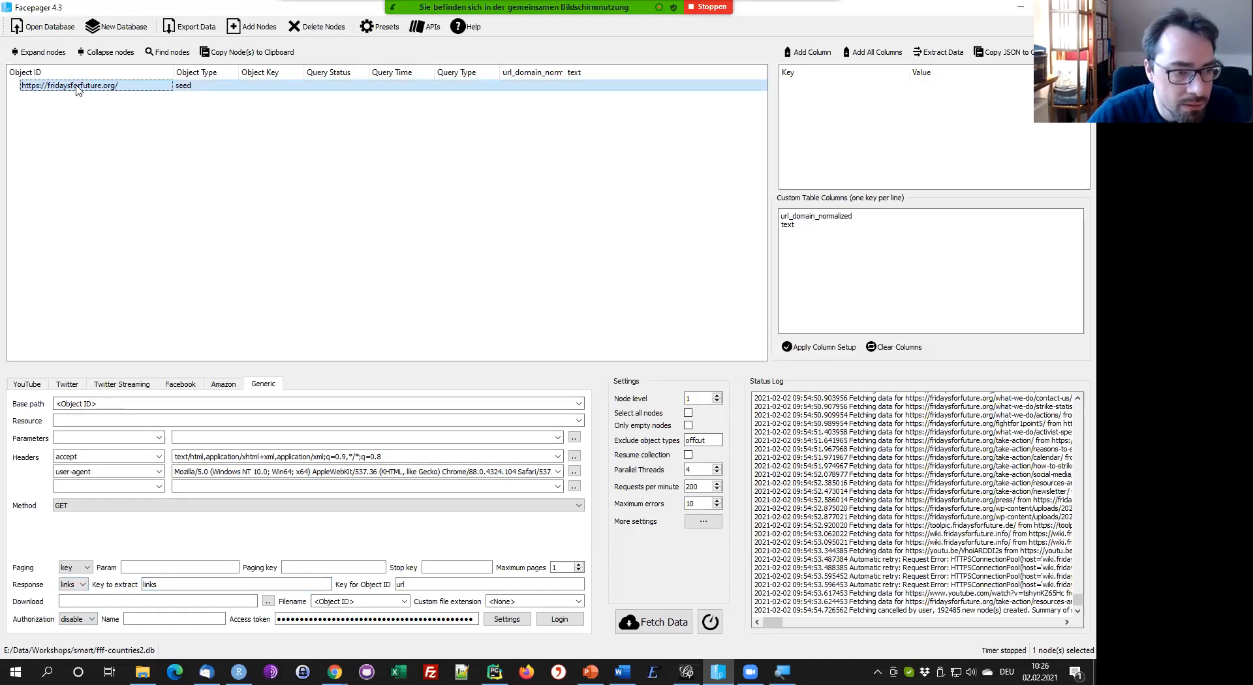
{"action": "left_click", "coordinate": [653, 622]}
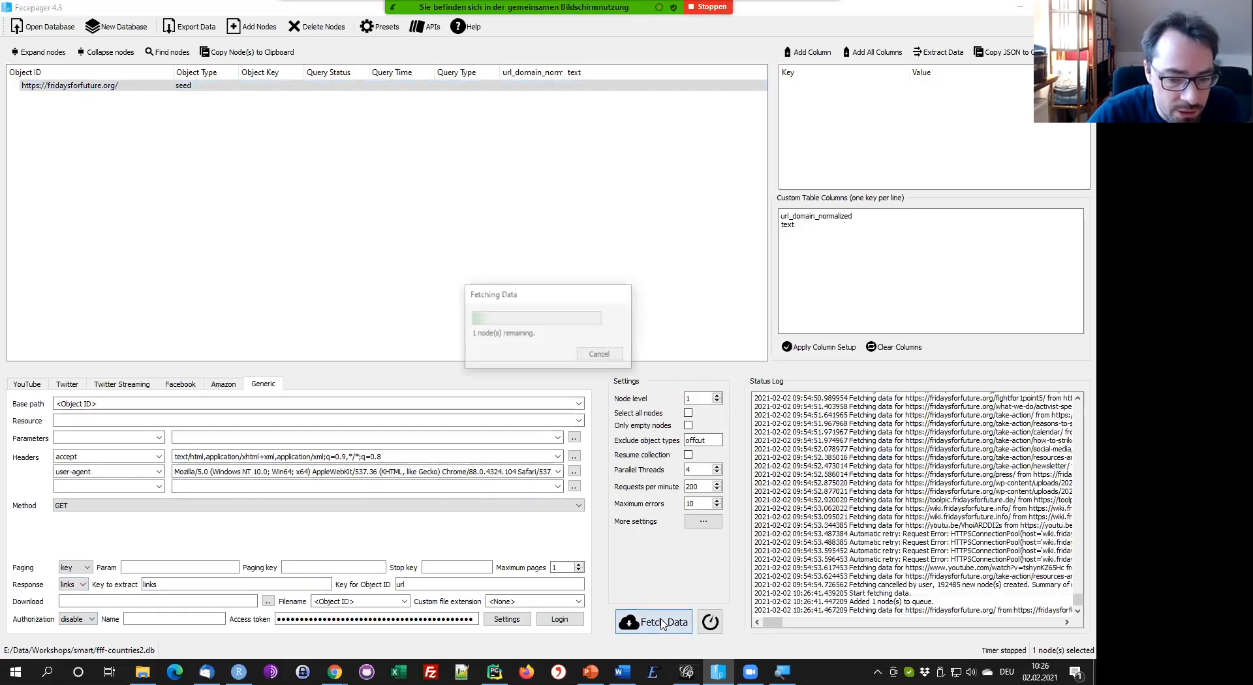
Expand the seed node and examine the extracted link nodes and their data through to the end of the list
{"action": "left_click", "coordinate": [13, 86]}
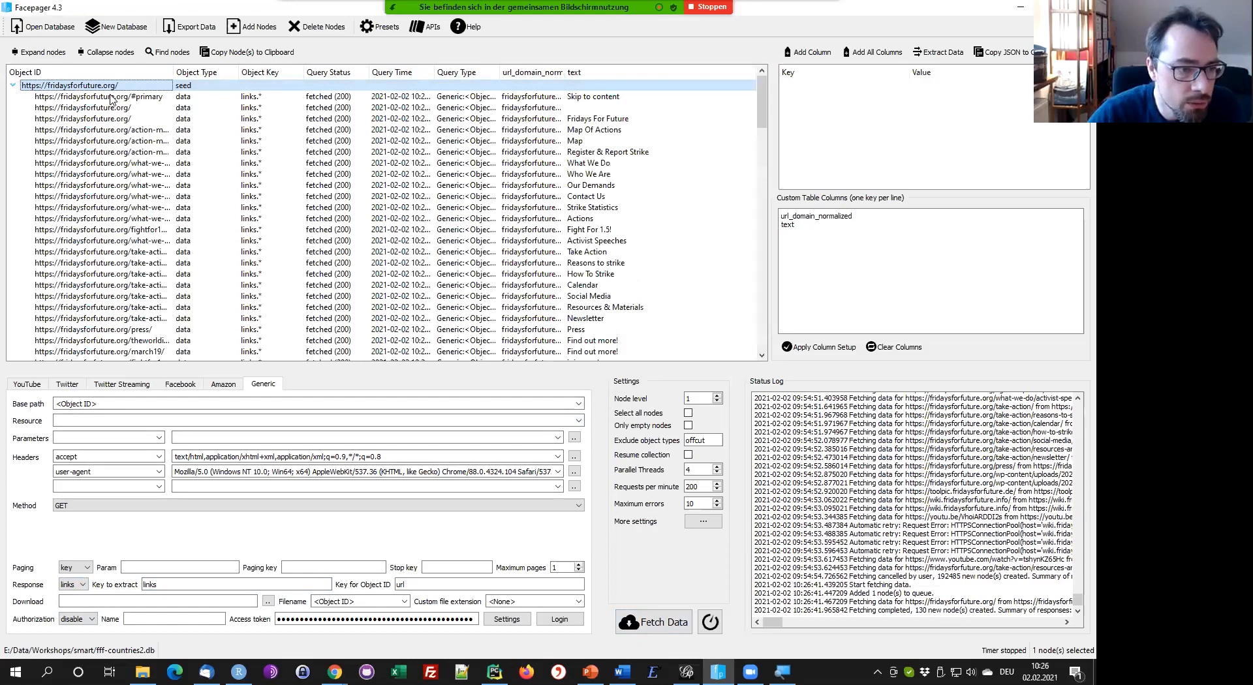
{"action": "key", "text": "Down"}
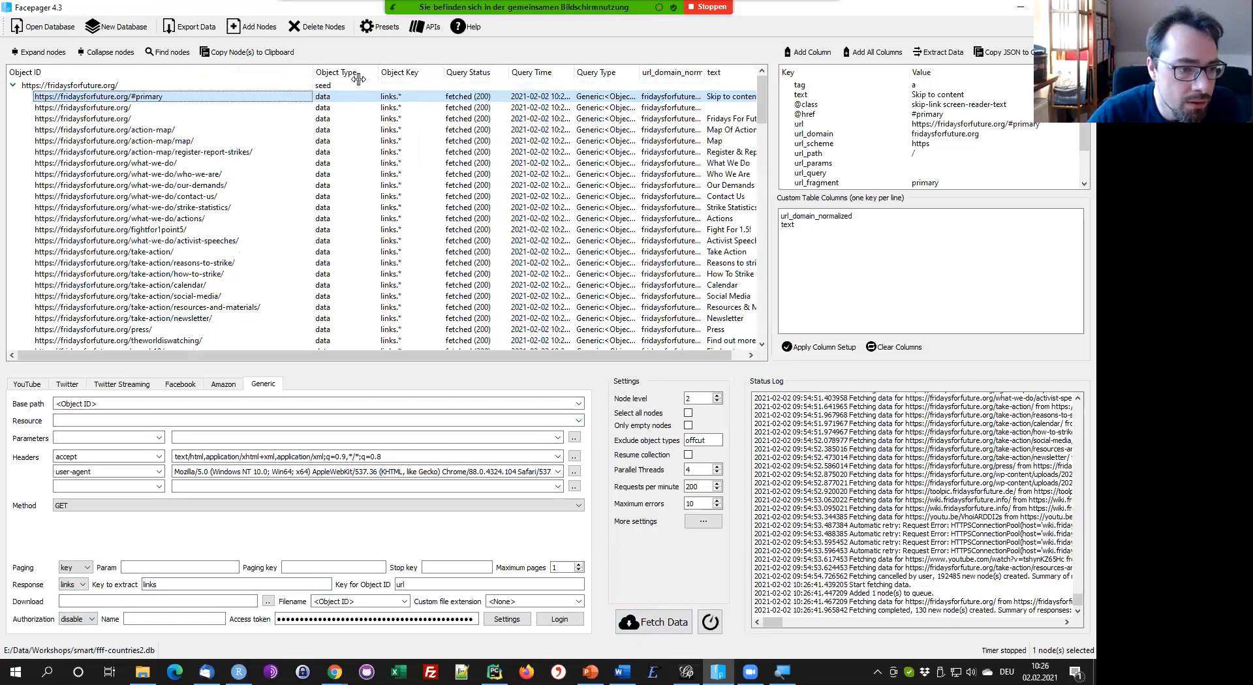
{"action": "scroll", "coordinate": [175, 283], "scroll_direction": "down", "scroll_amount": 3}
{"action": "scroll", "coordinate": [174, 283], "scroll_direction": "down", "scroll_amount": 10}
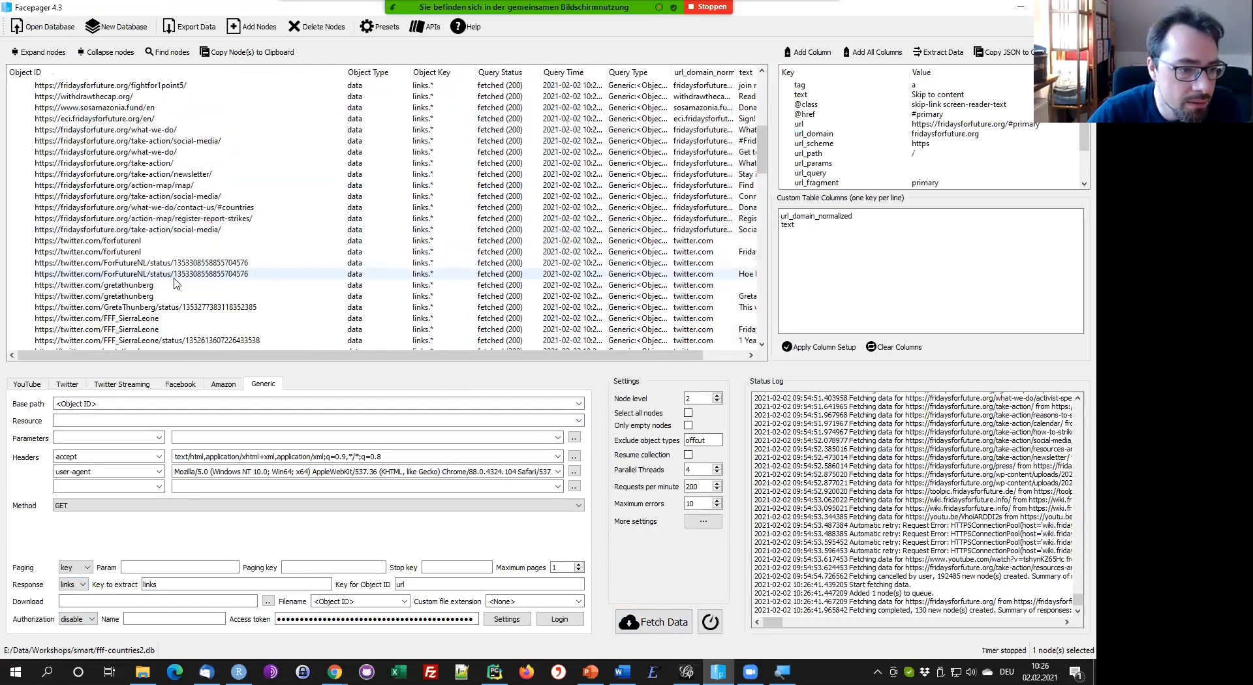
{"action": "scroll", "coordinate": [175, 261], "scroll_direction": "down", "scroll_amount": 15}
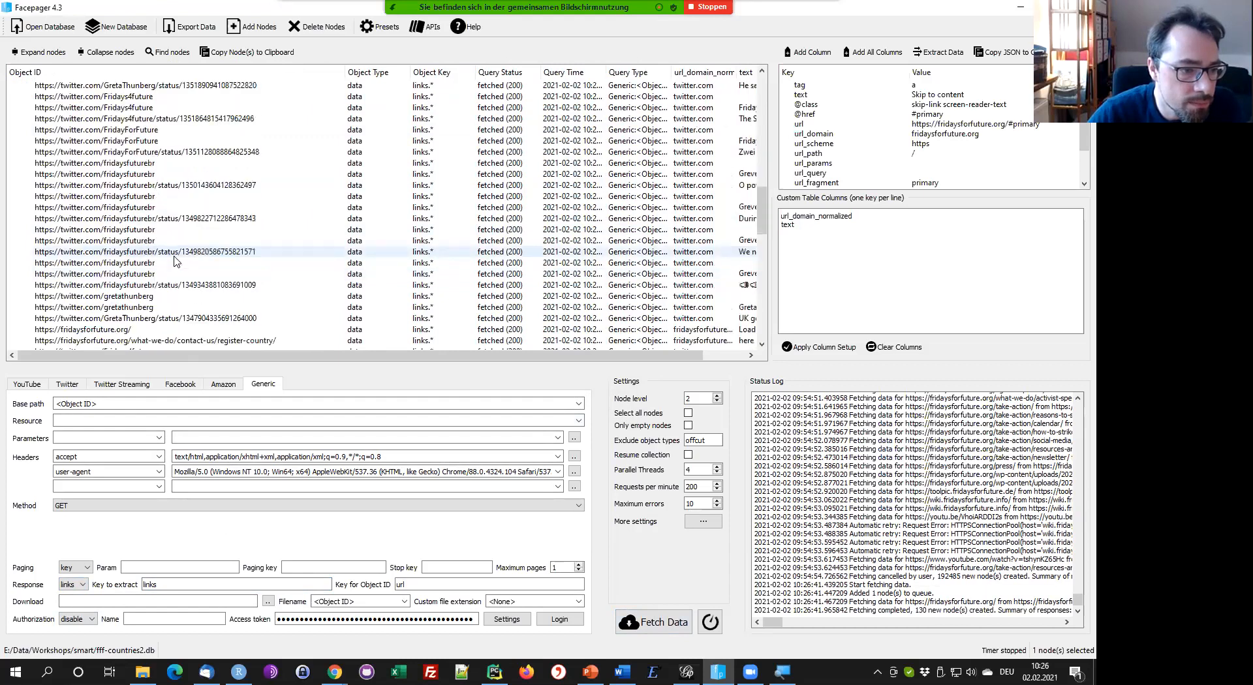
{"action": "scroll", "coordinate": [175, 261], "scroll_direction": "down", "scroll_amount": 4}
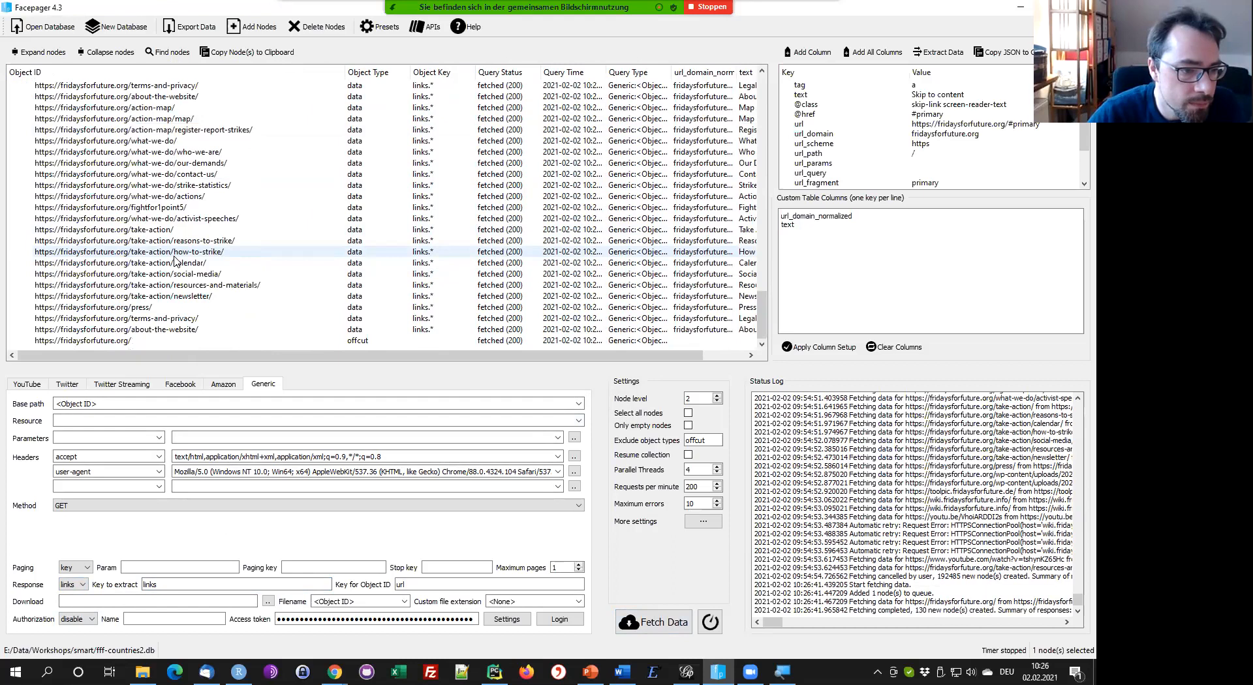
{"action": "left_click", "coordinate": [175, 253]}
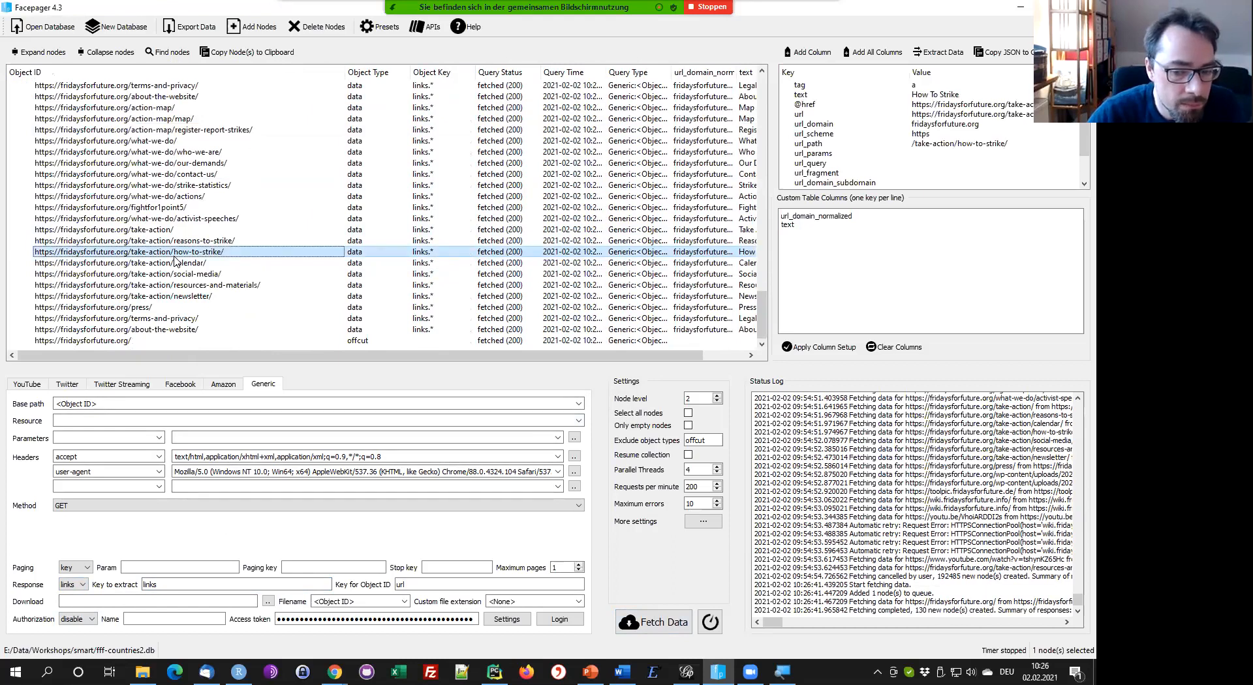
{"action": "scroll", "coordinate": [171, 259], "scroll_direction": "up", "scroll_amount": 20}
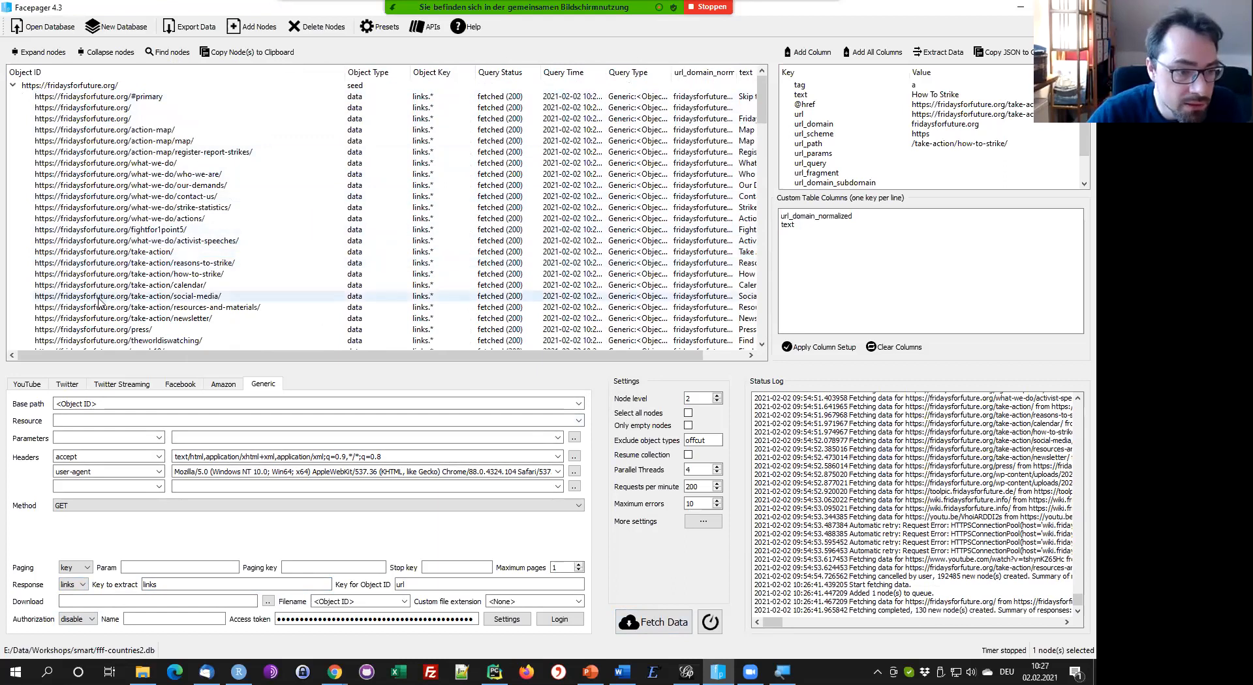
Select all data nodes under the seed, from the #primary link through the last about-the-website link, leaving out the offcut node
{"action": "left_click", "coordinate": [83, 97]}
{"action": "scroll", "coordinate": [137, 313], "scroll_direction": "down", "scroll_amount": 15}
{"action": "scroll", "coordinate": [137, 313], "scroll_direction": "down", "scroll_amount": 10}
{"action": "left_click", "coordinate": [135, 326], "text": "shift"}
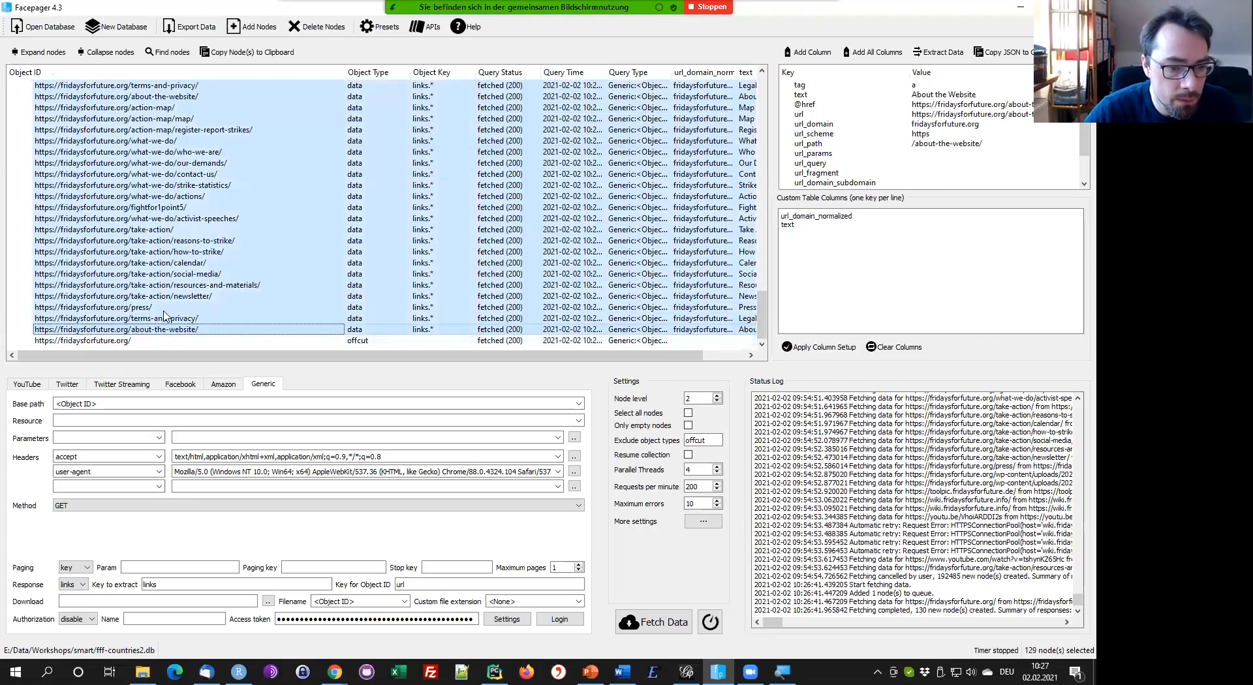
{"action": "scroll", "coordinate": [144, 217], "scroll_direction": "up", "scroll_amount": 3}
{"action": "scroll", "coordinate": [144, 217], "scroll_direction": "up", "scroll_amount": 6}
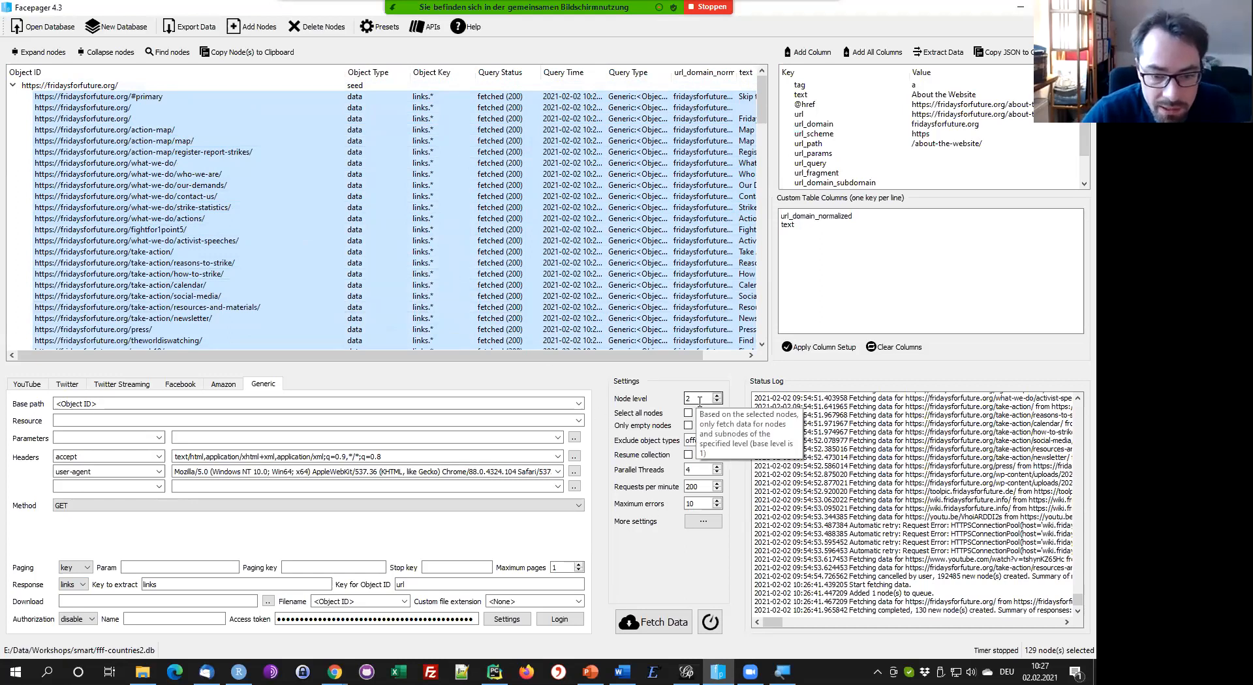
Set the parallel threads to 6 and the requests per minute to 2000
{"action": "double_click", "coordinate": [696, 469]}
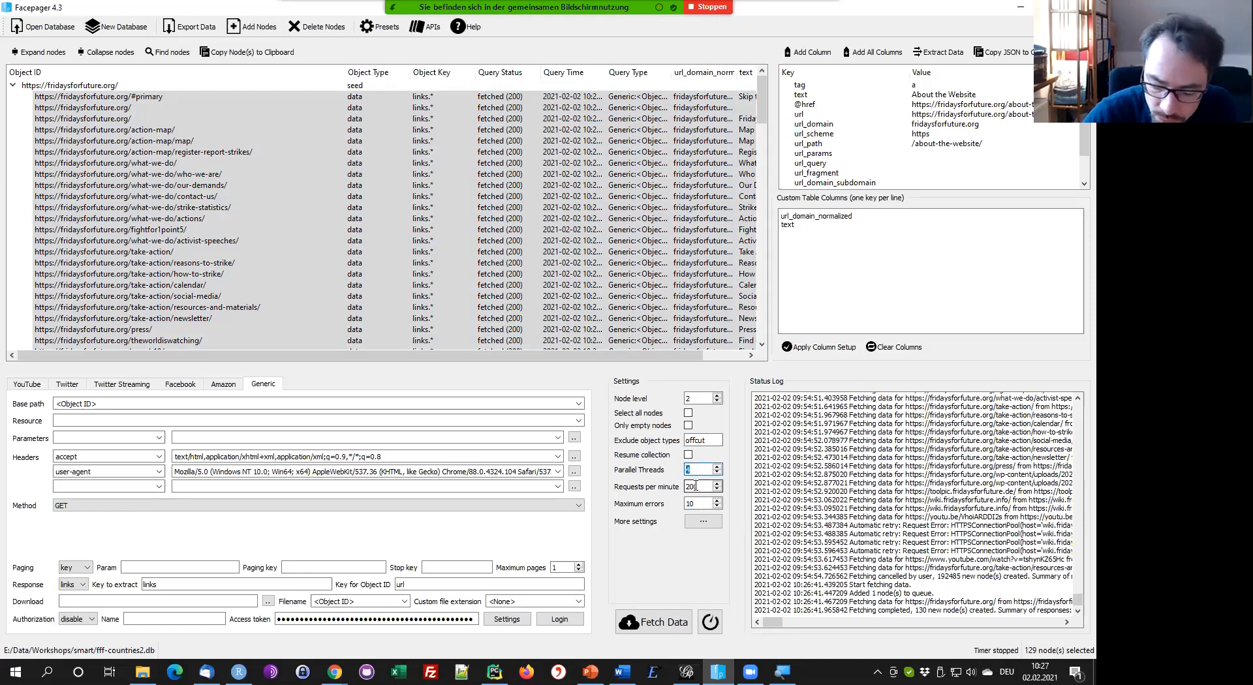
{"action": "left_click", "coordinate": [697, 487]}
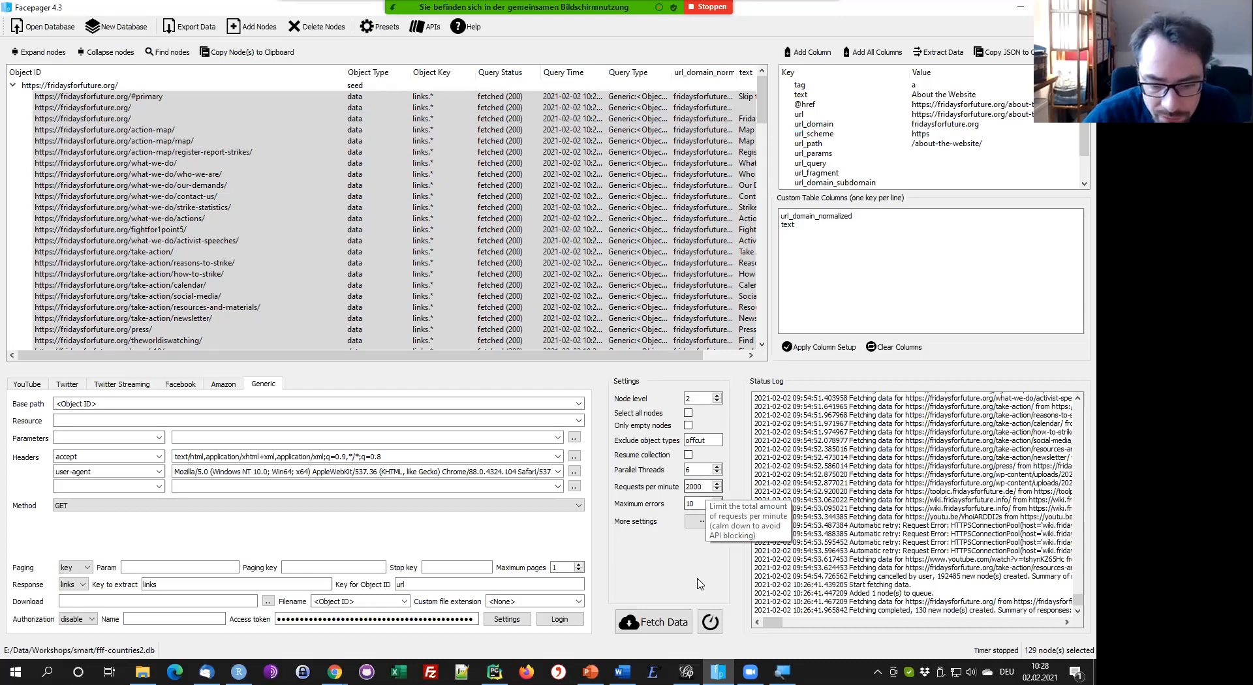
Set the request timeout to 5 in the additional fetch settings, keeping the maximum size at 1
{"action": "left_click", "coordinate": [704, 526]}
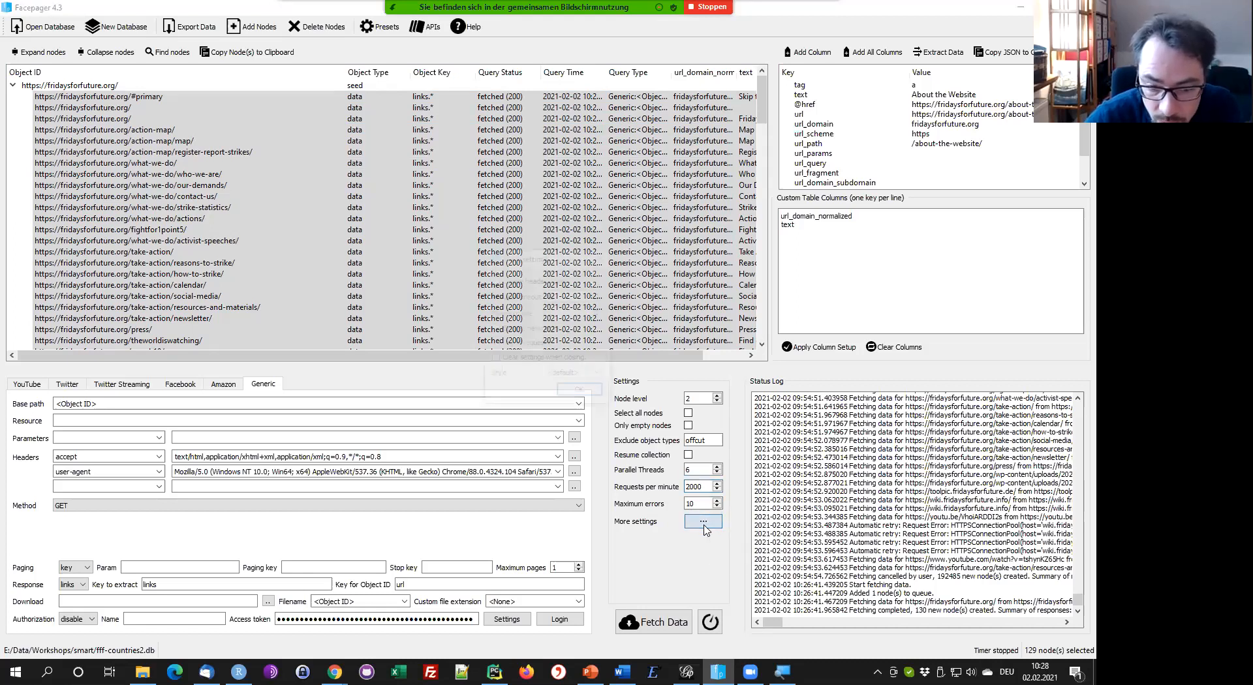
{"action": "left_click", "coordinate": [550, 295]}
{"action": "left_click_drag", "start_coordinate": [543, 297], "coordinate": [571, 298]}
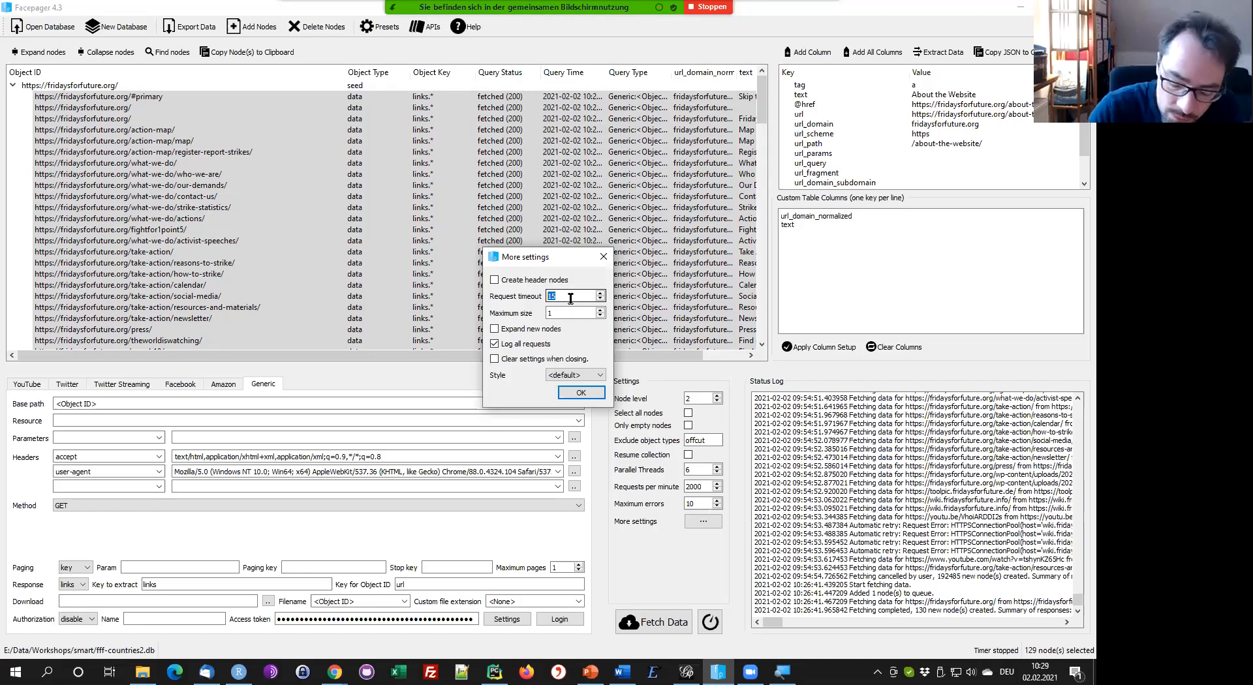
{"action": "type", "text": "5"}
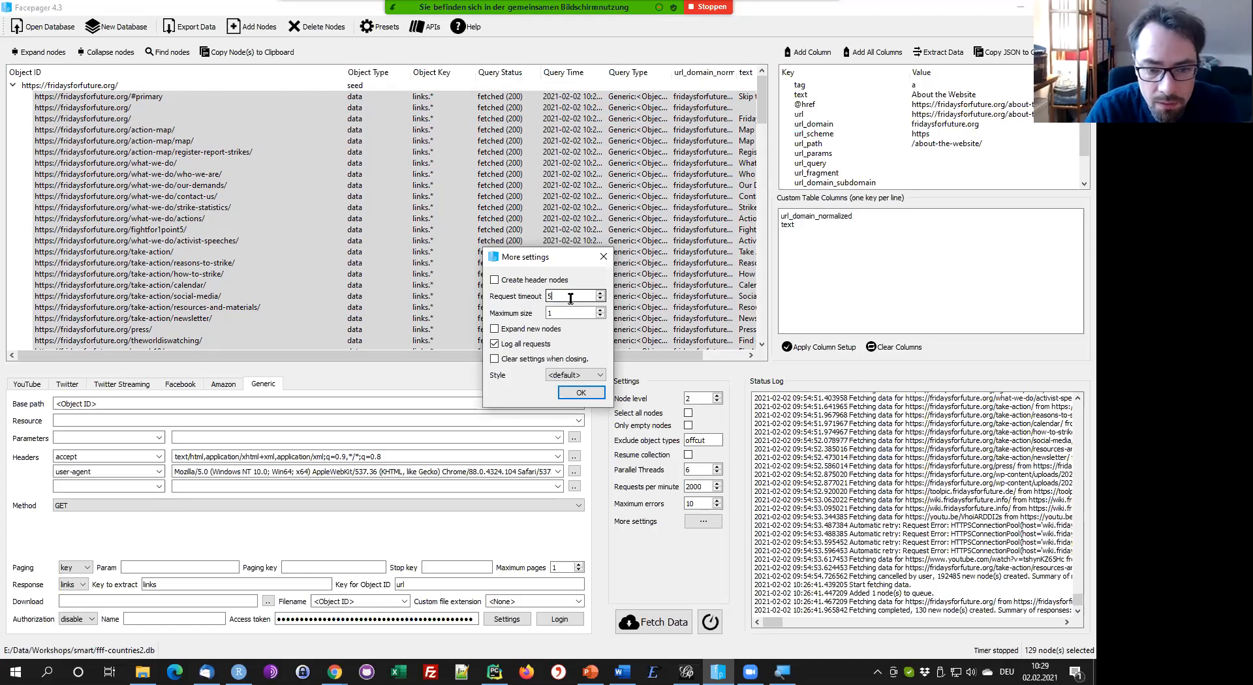
{"action": "left_click", "coordinate": [571, 313]}
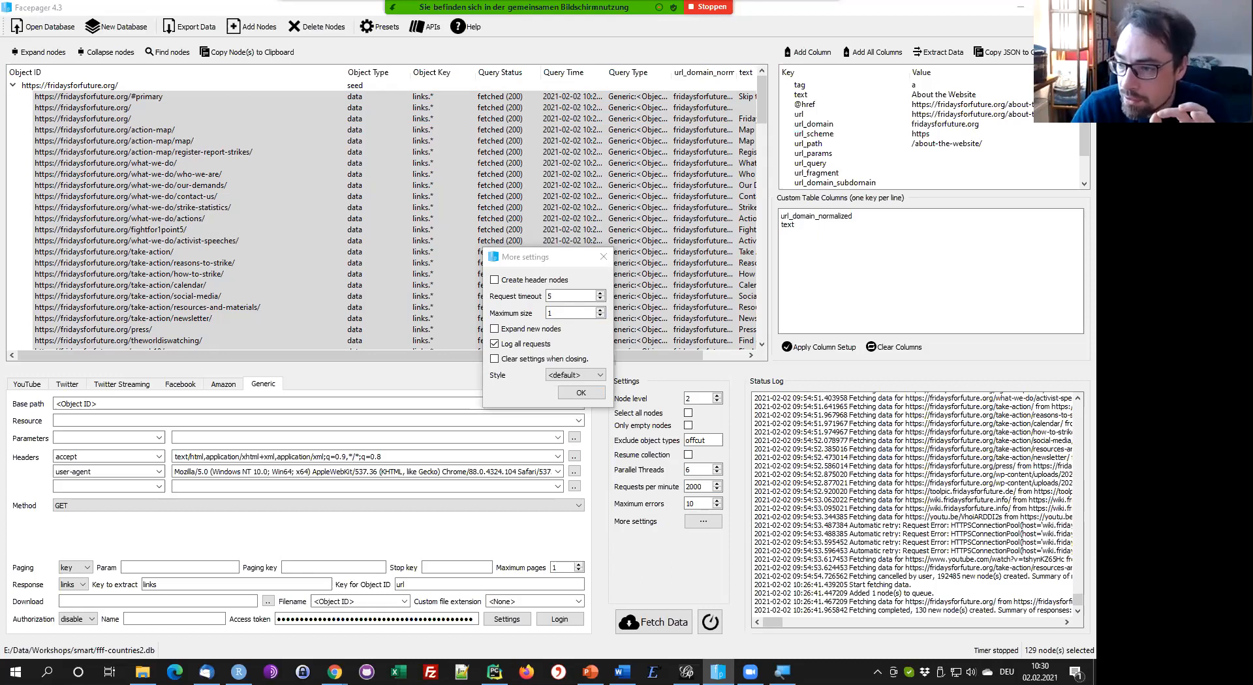
{"action": "left_click", "coordinate": [556, 296]}
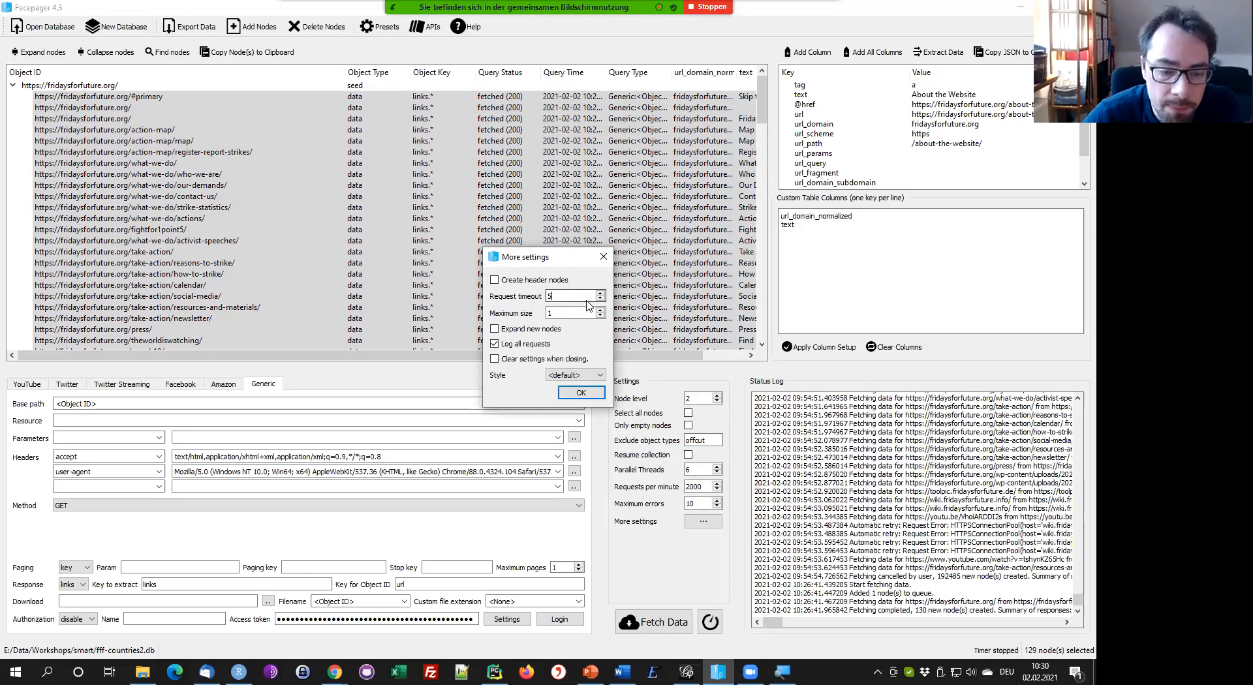
{"action": "left_click", "coordinate": [561, 314]}
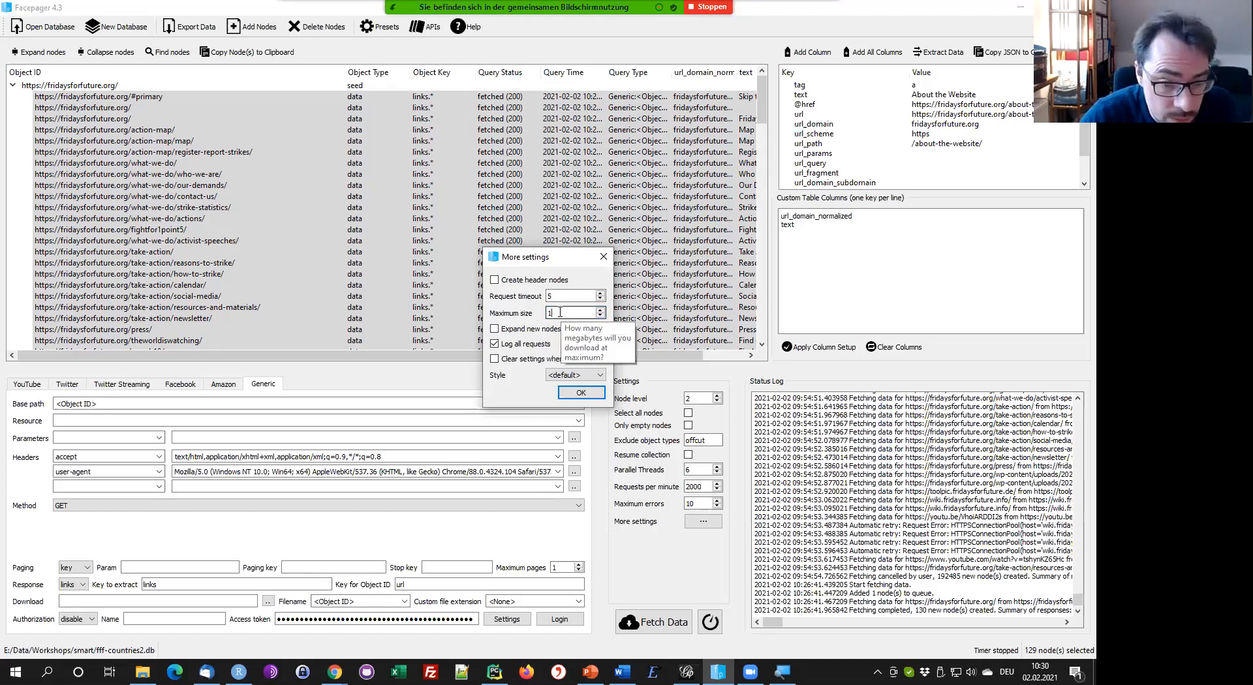
{"action": "left_click", "coordinate": [580, 392]}
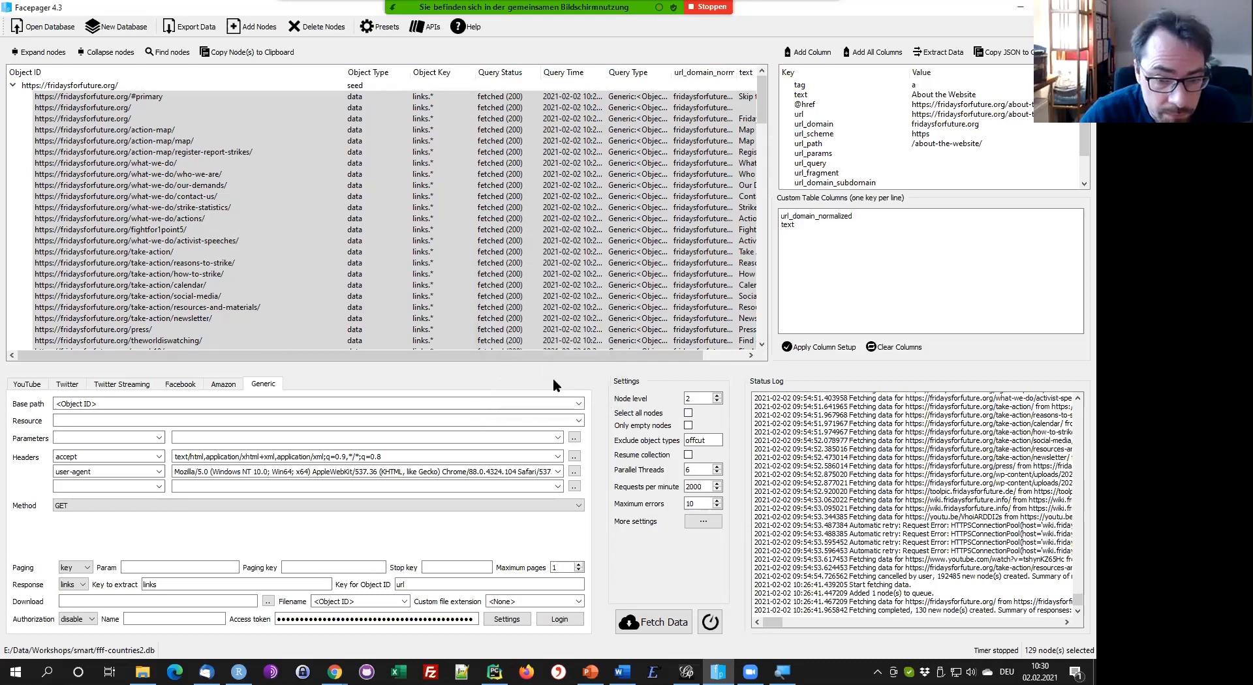
Select the seed node, single link nodes and a range of link nodes in turn to compare the node level of each selection
{"action": "left_click", "coordinate": [40, 86]}
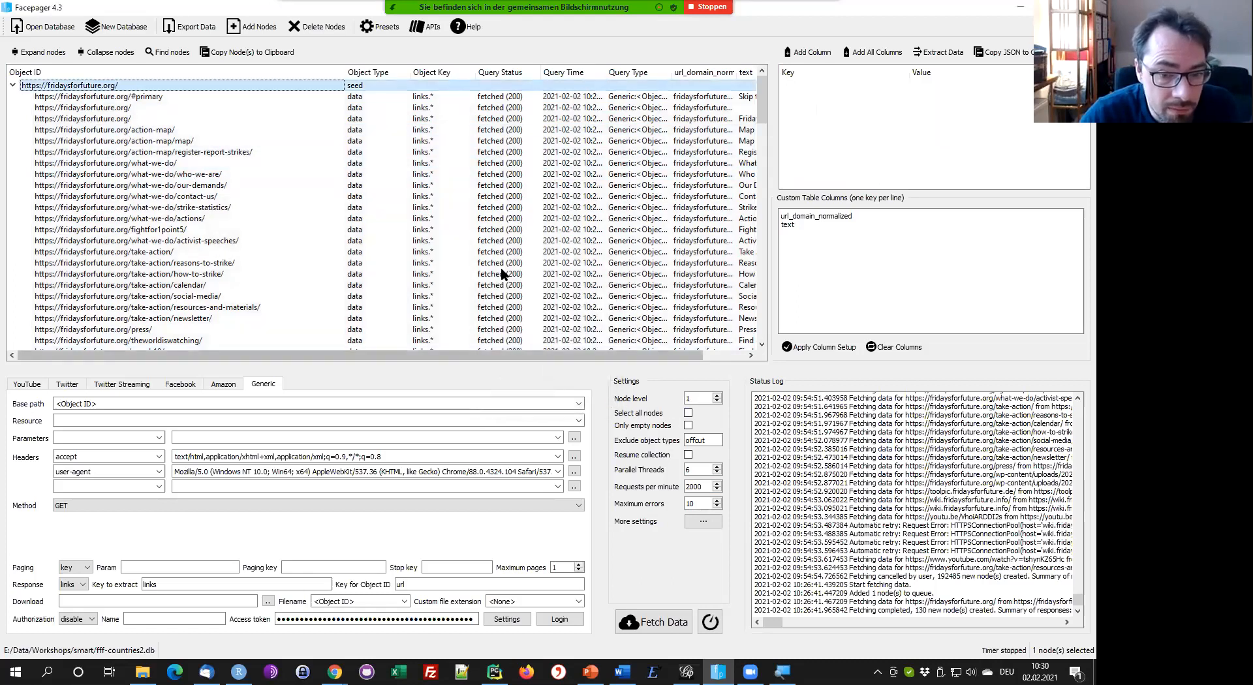
{"action": "left_click", "coordinate": [132, 96]}
{"action": "left_click", "coordinate": [138, 163]}
{"action": "left_click", "coordinate": [144, 218]}
{"action": "left_click", "coordinate": [146, 187]}
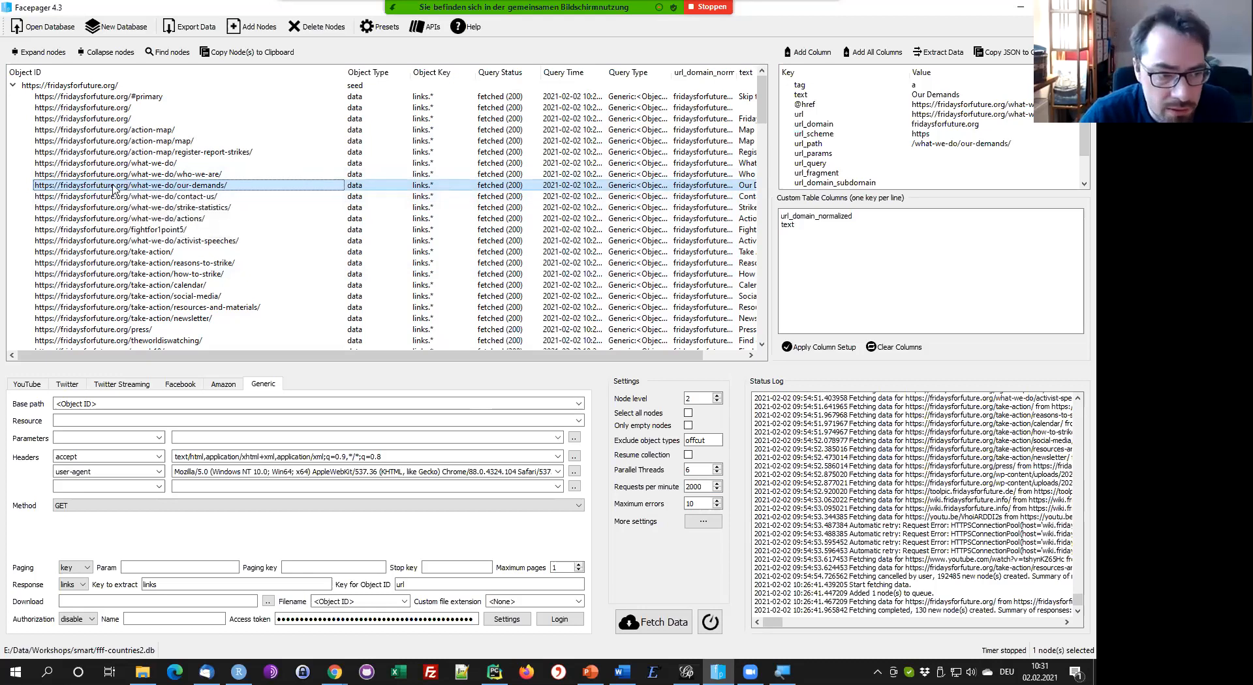
{"action": "left_click", "coordinate": [69, 86]}
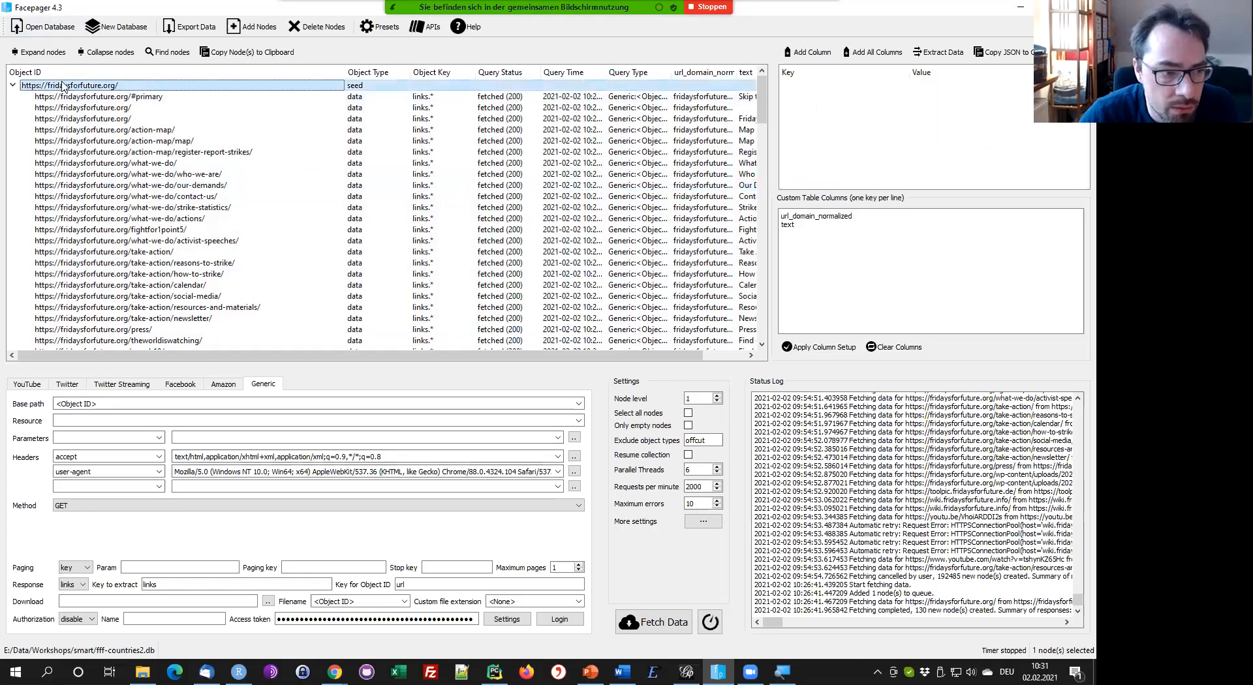
{"action": "left_click", "coordinate": [108, 163]}
{"action": "left_click", "coordinate": [124, 185]}
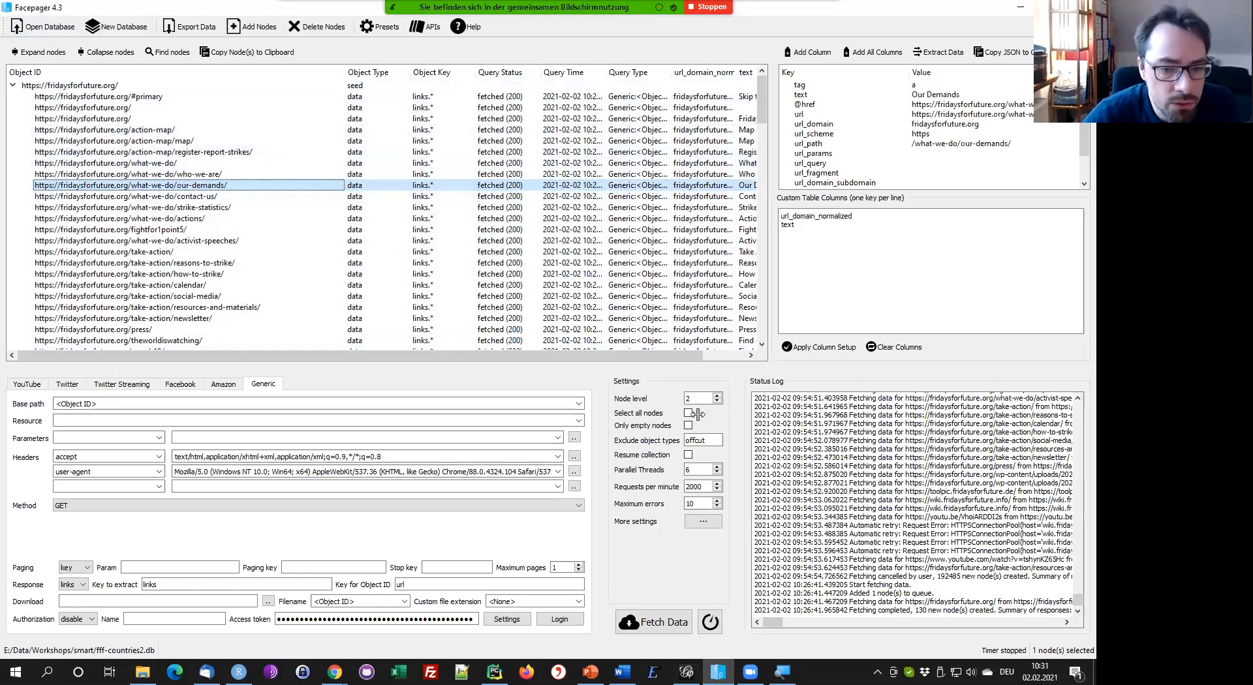
{"action": "left_click", "coordinate": [94, 86]}
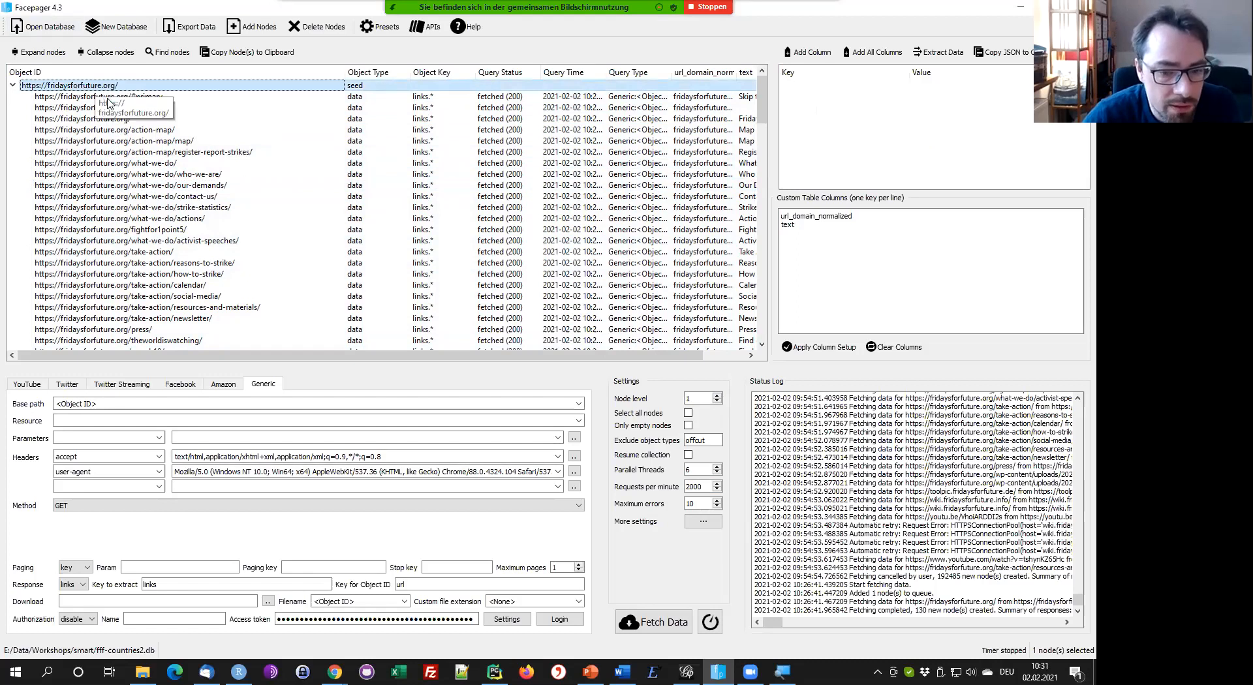
{"action": "left_click", "coordinate": [107, 177]}
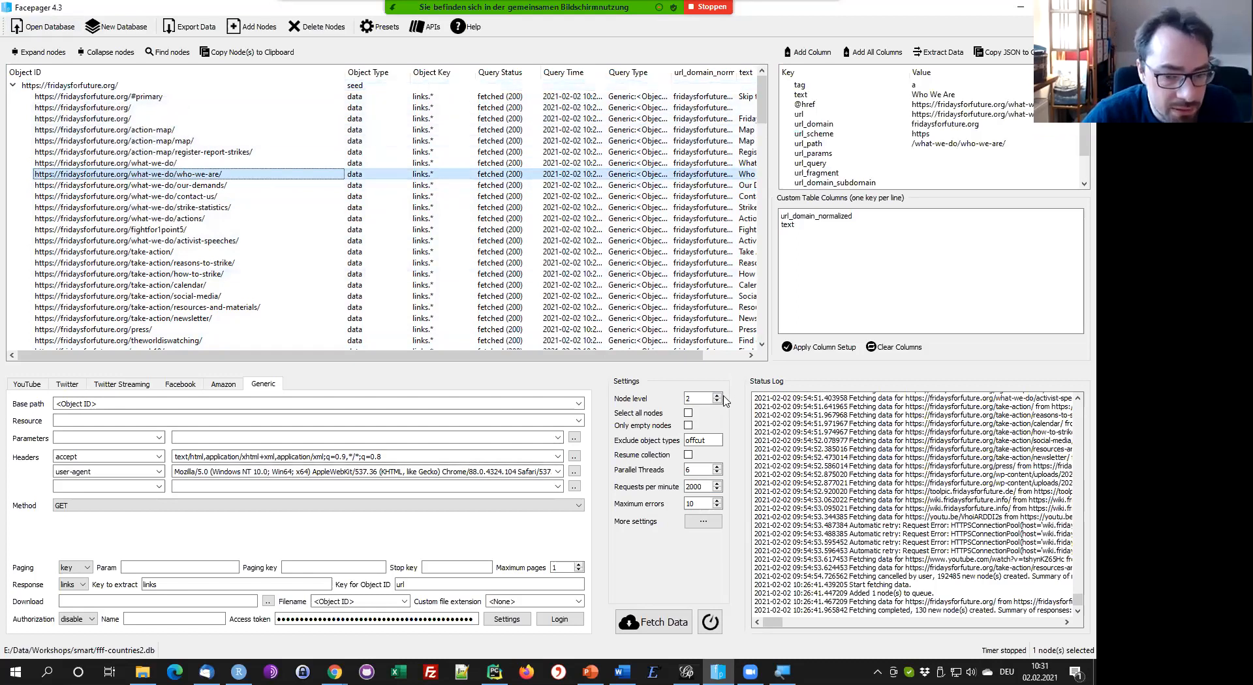
{"action": "scroll", "coordinate": [196, 261], "scroll_direction": "down", "scroll_amount": 17}
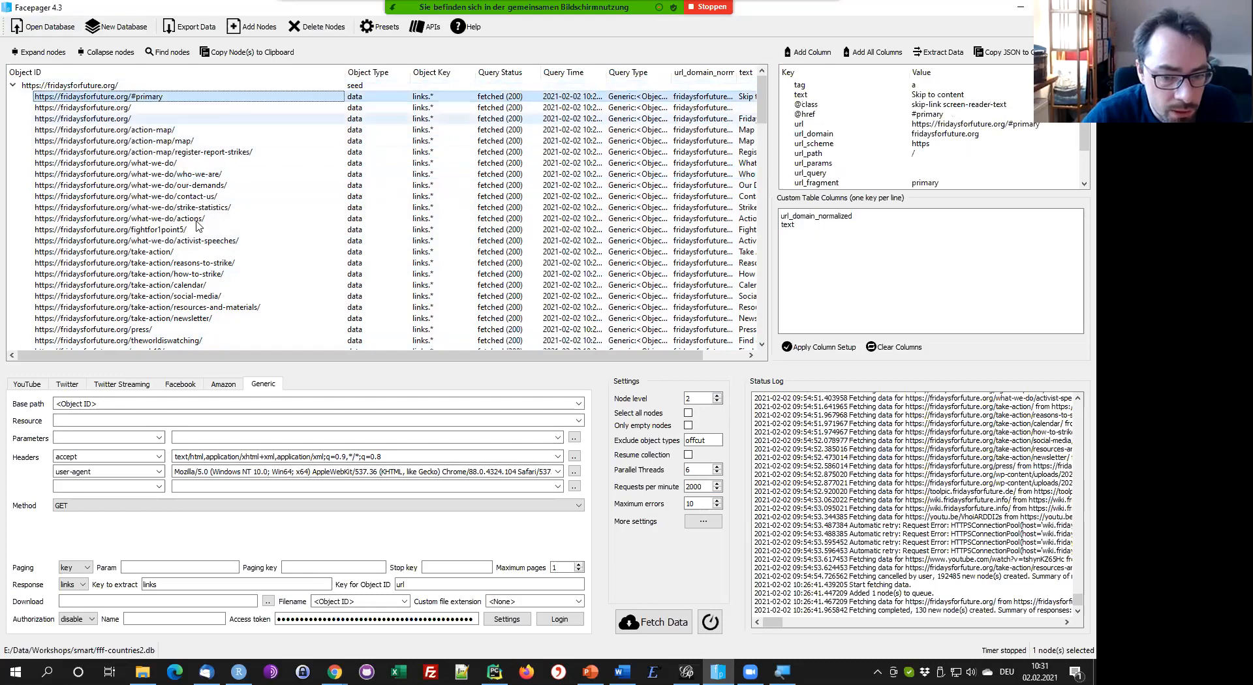
{"action": "left_click", "coordinate": [203, 295], "text": "shift"}
{"action": "scroll", "coordinate": [204, 312], "scroll_direction": "up", "scroll_amount": 17}
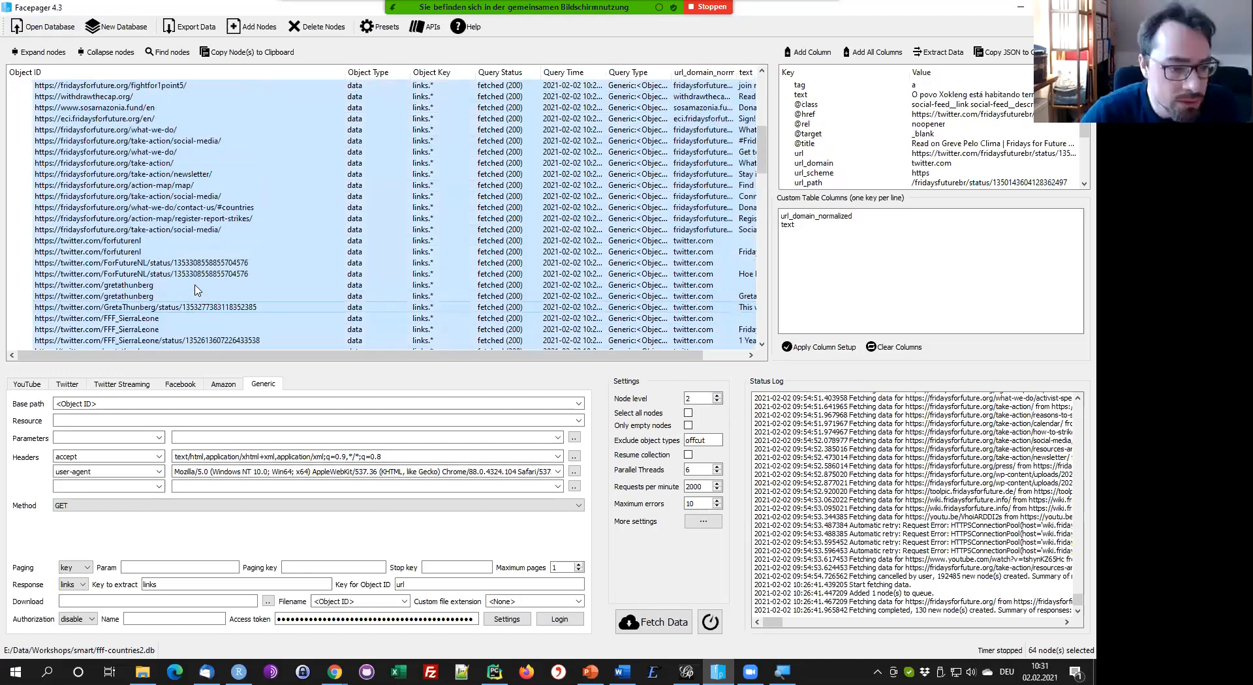
Select only the seed node, set the node level to 2 and fetch the data for all its link nodes
{"action": "left_click", "coordinate": [84, 88]}
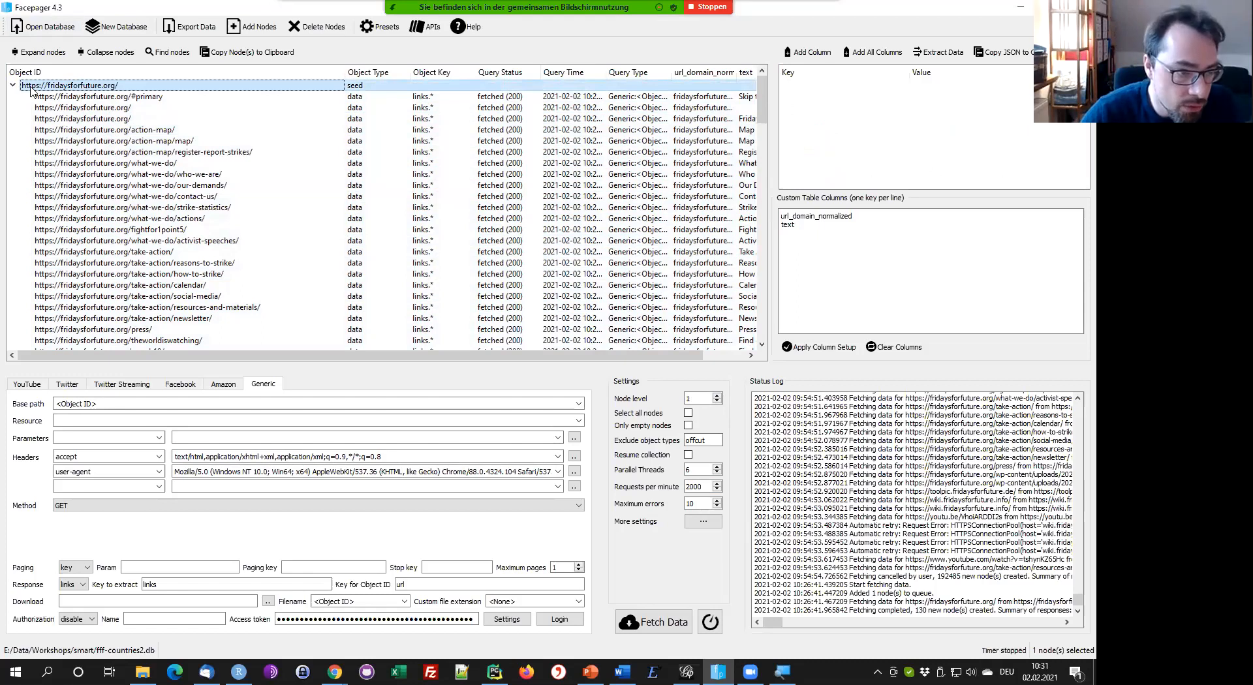
{"action": "left_click", "coordinate": [718, 396]}
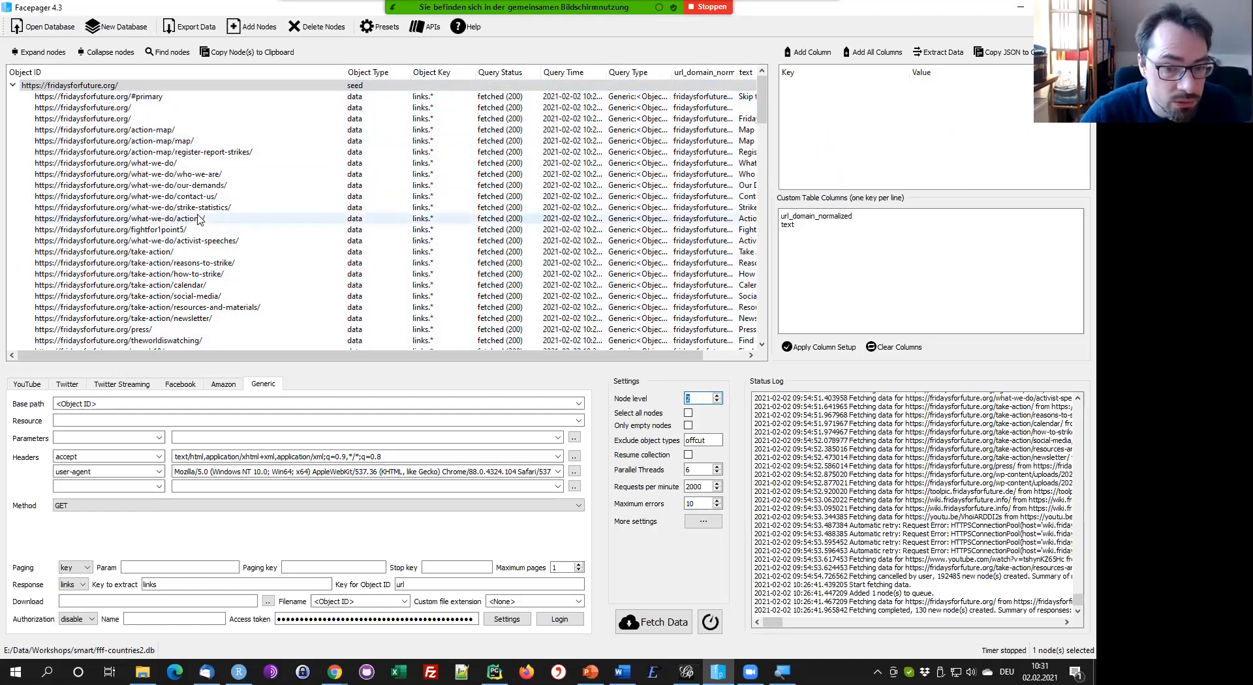
{"action": "left_click", "coordinate": [656, 626]}
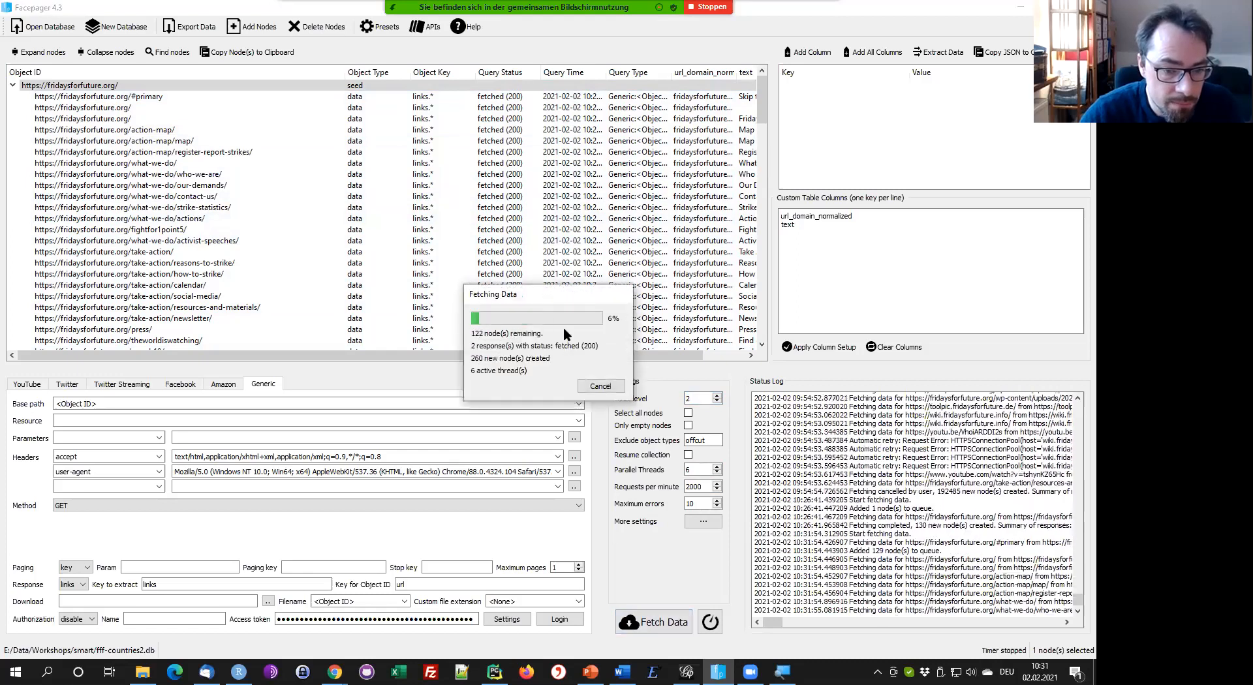
{"action": "left_click_drag", "start_coordinate": [551, 293], "coordinate": [547, 216]}
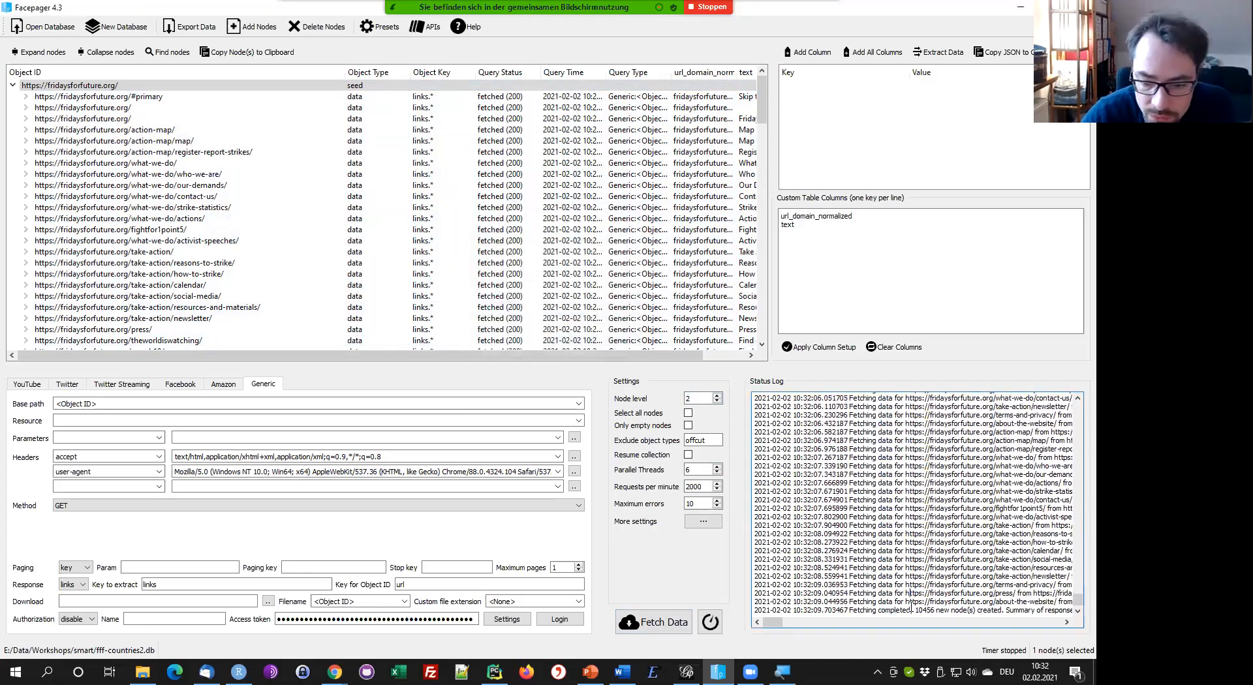
{"action": "double_click", "coordinate": [920, 611]}
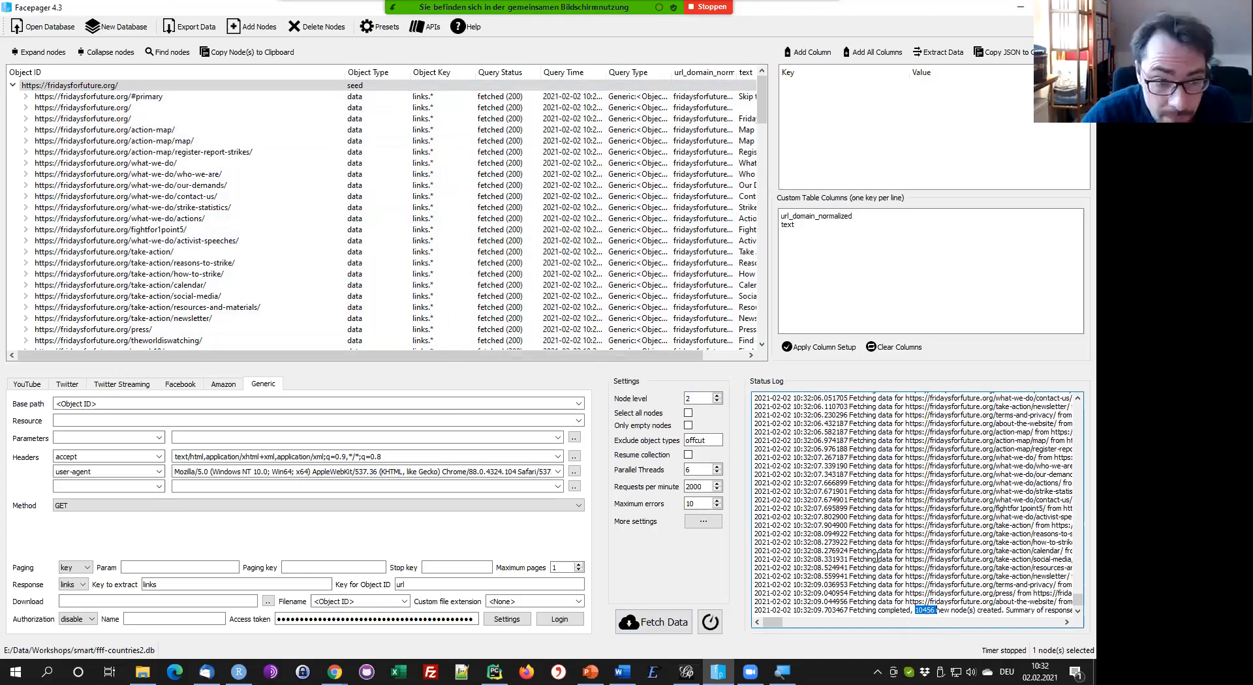
{"action": "double_click", "coordinate": [140, 119]}
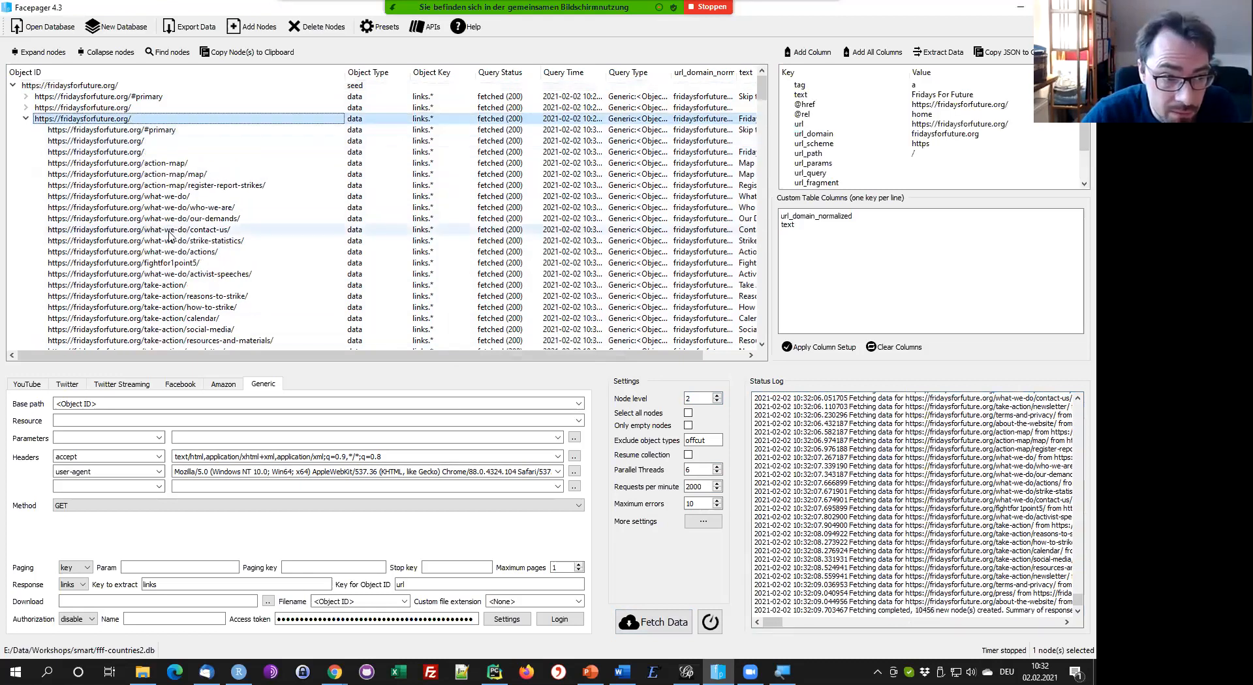
{"action": "left_click", "coordinate": [182, 186]}
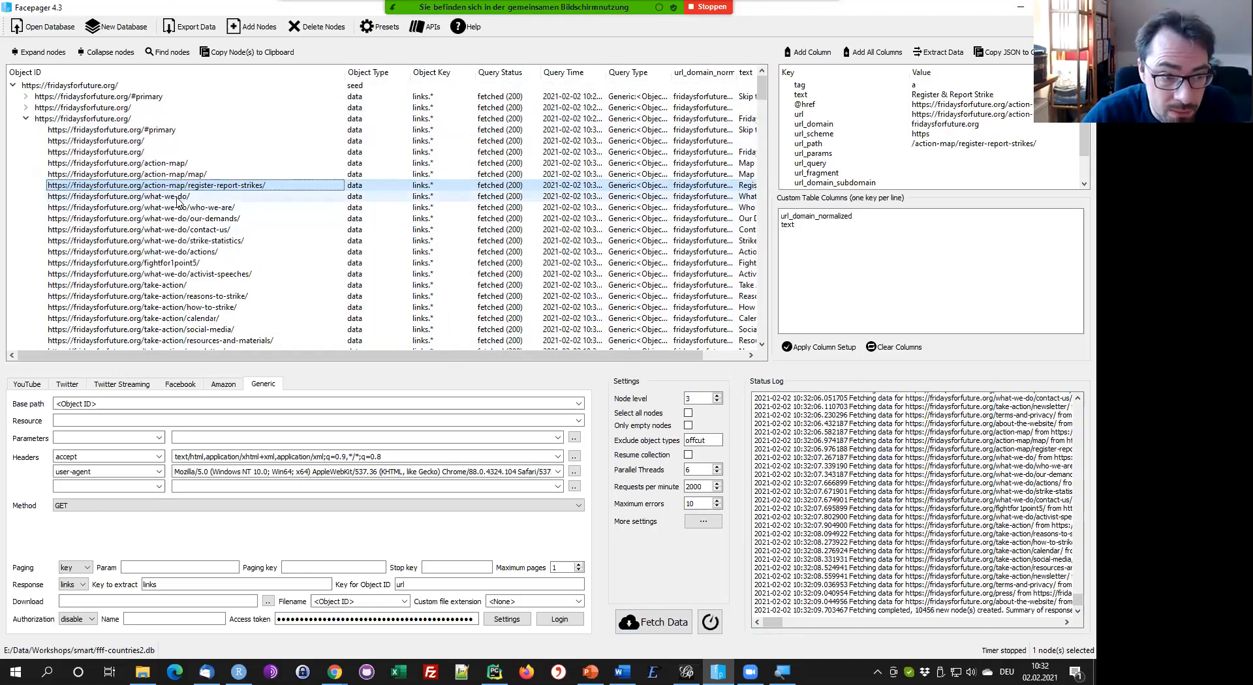
Start fetching the data at node level 3 under the seed node, and cancel the run while it is in progress
{"action": "left_click", "coordinate": [92, 86]}
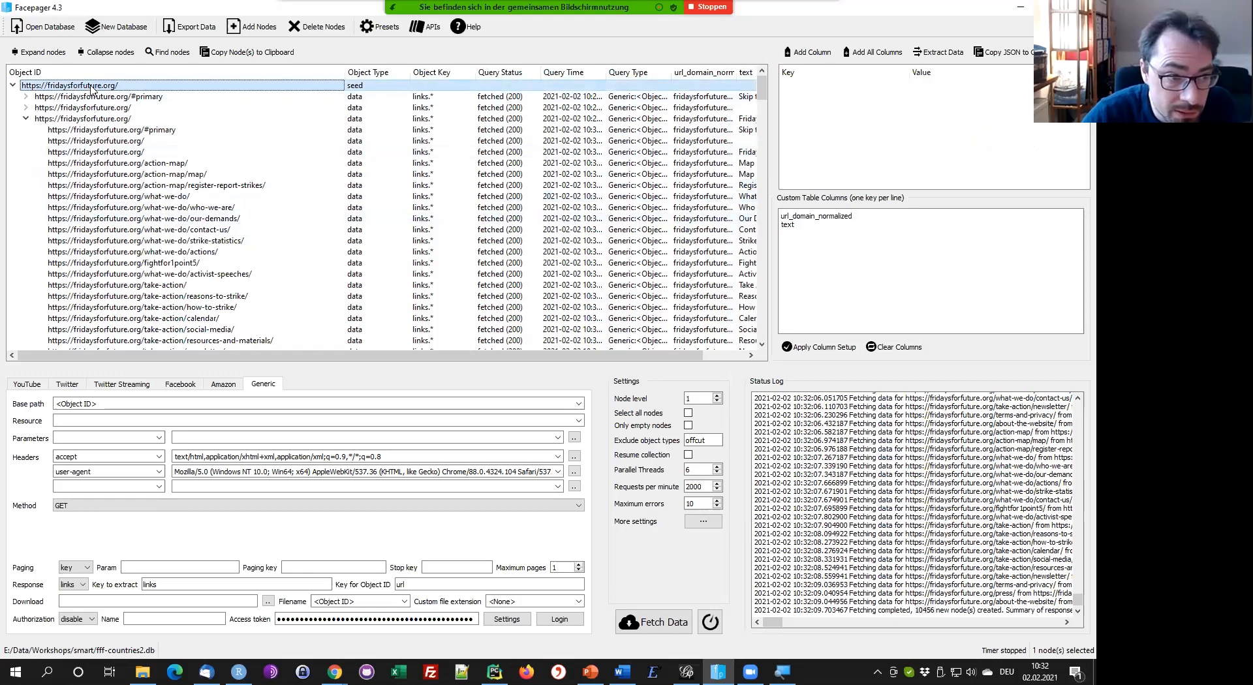
{"action": "left_click", "coordinate": [717, 395]}
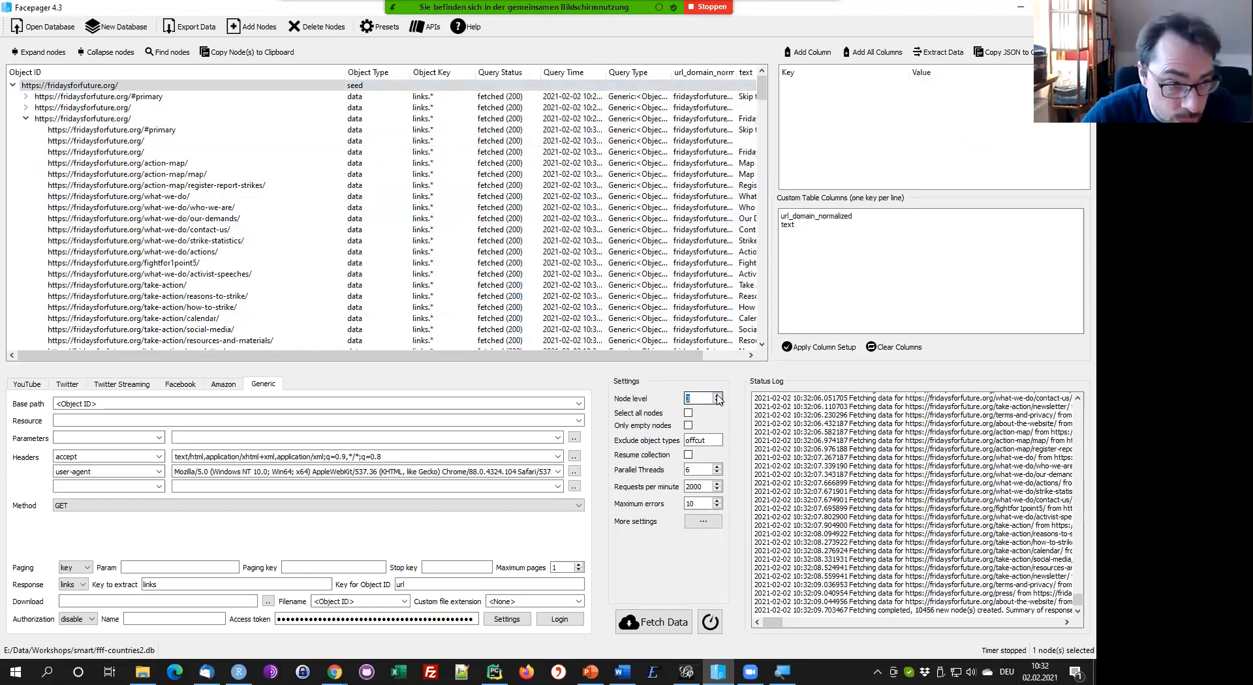
{"action": "left_click", "coordinate": [675, 628]}
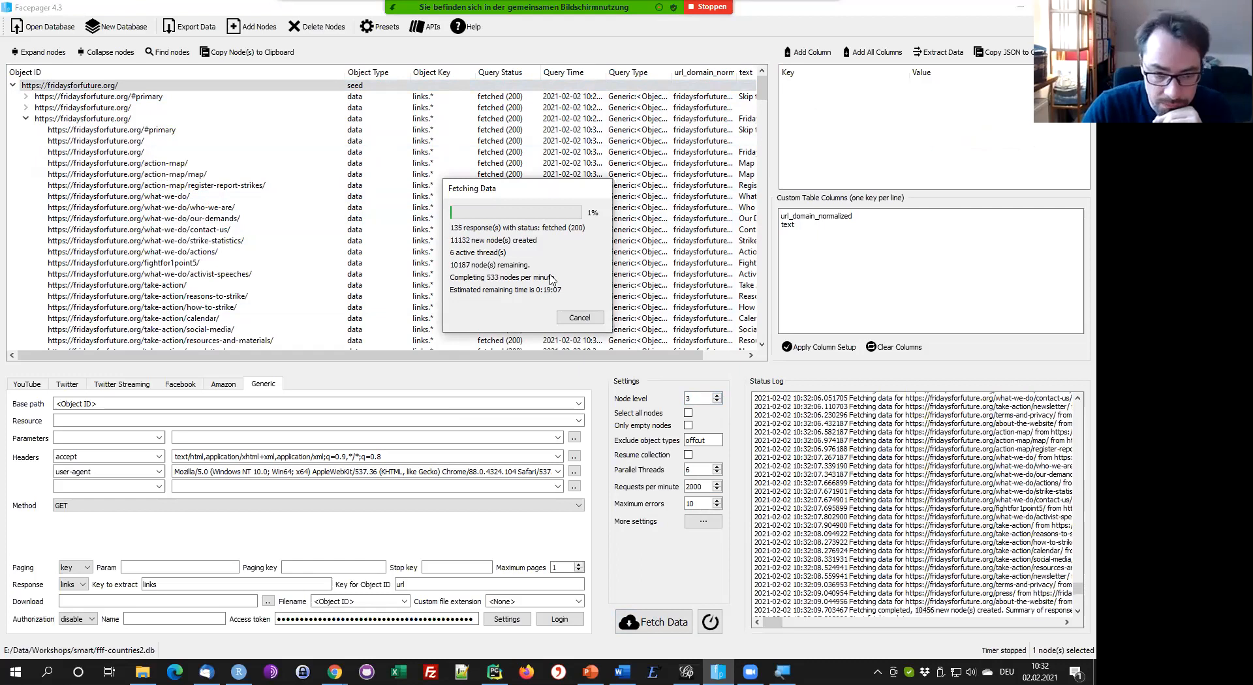
{"action": "left_click", "coordinate": [578, 319]}
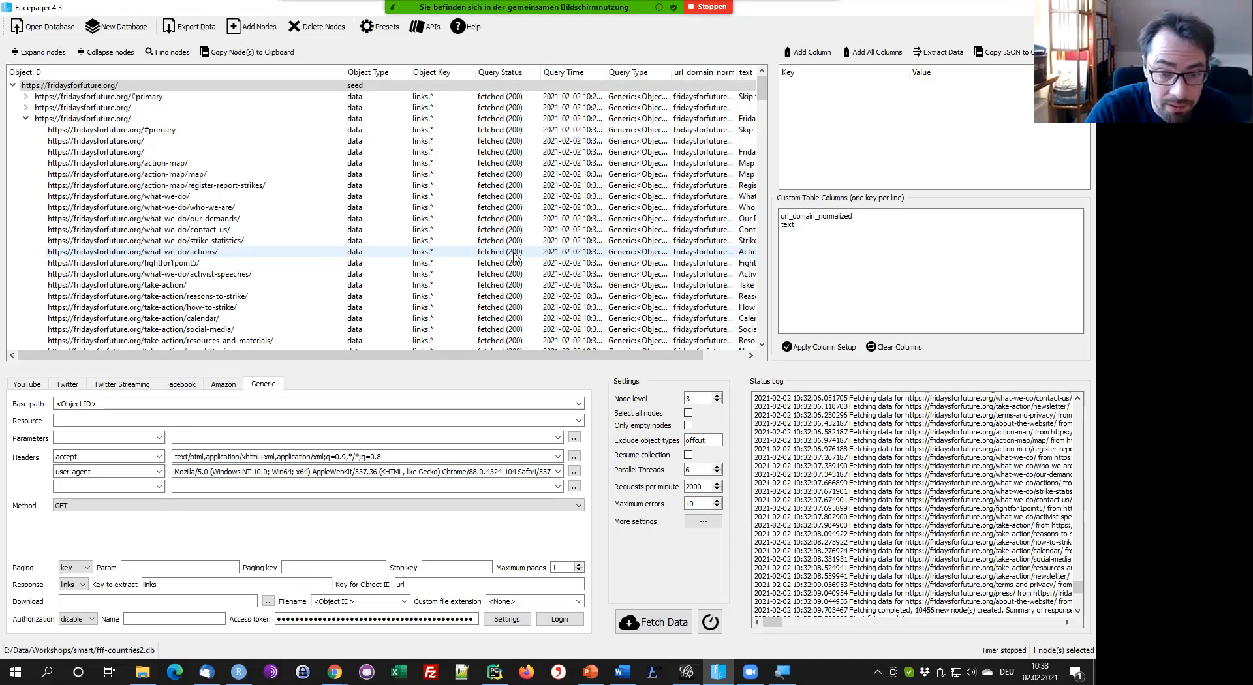
Collapse the expanded link node and export all nodes, ordered by internal ID, to a CSV file named links
{"action": "double_click", "coordinate": [130, 119]}
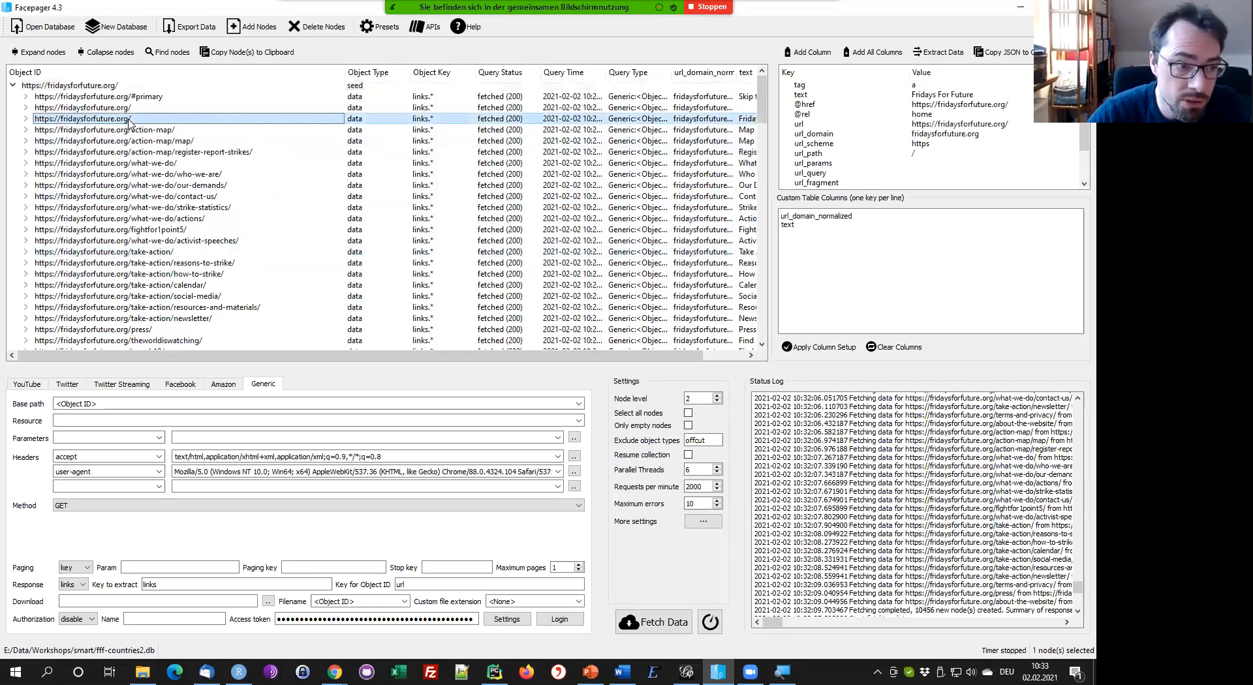
{"action": "left_click", "coordinate": [191, 27]}
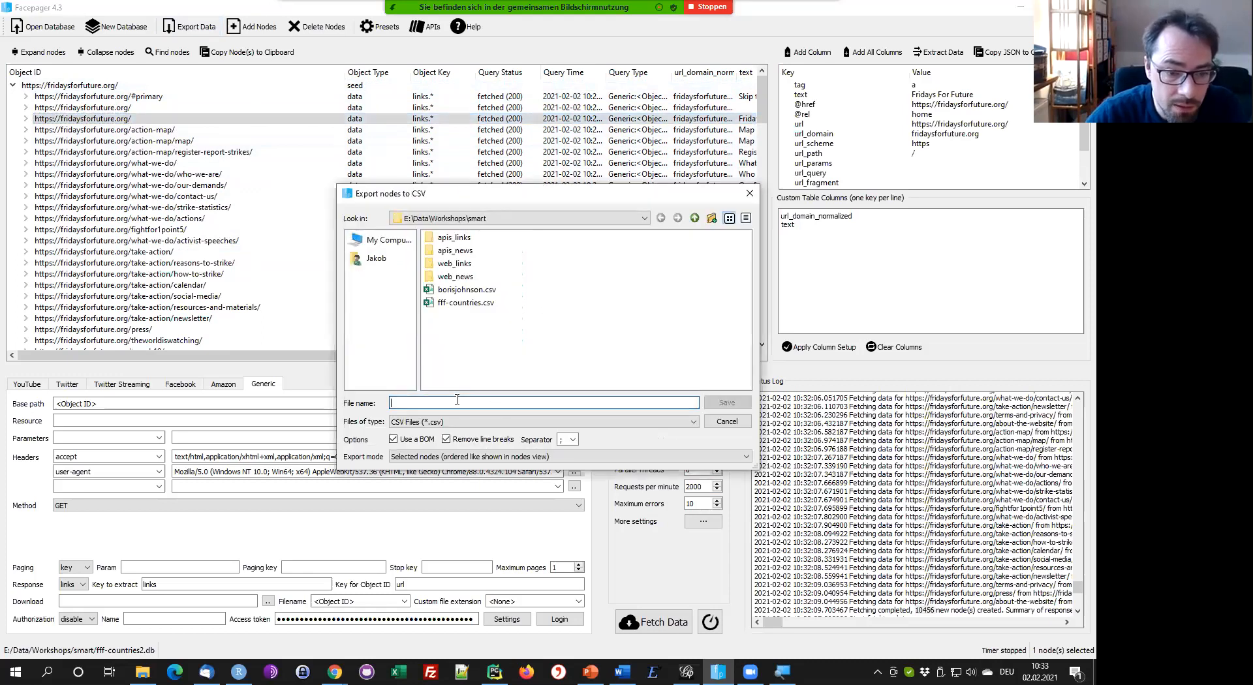
{"action": "left_click", "coordinate": [743, 422]}
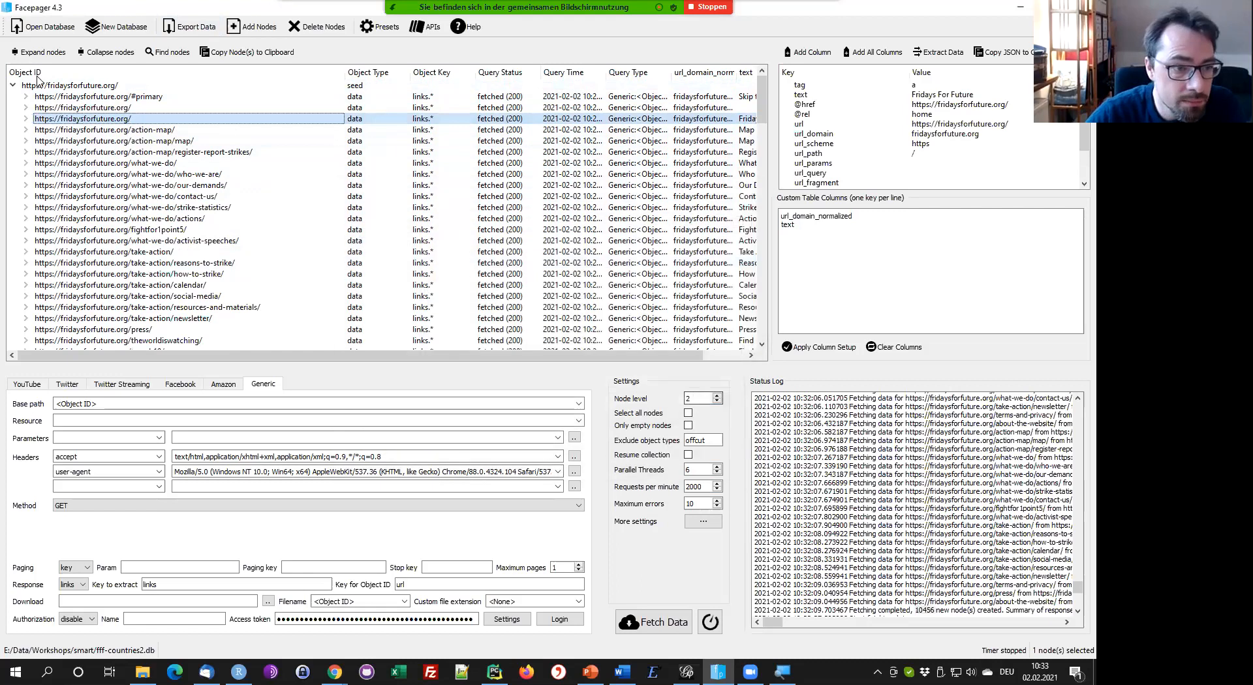
{"action": "left_click", "coordinate": [192, 28]}
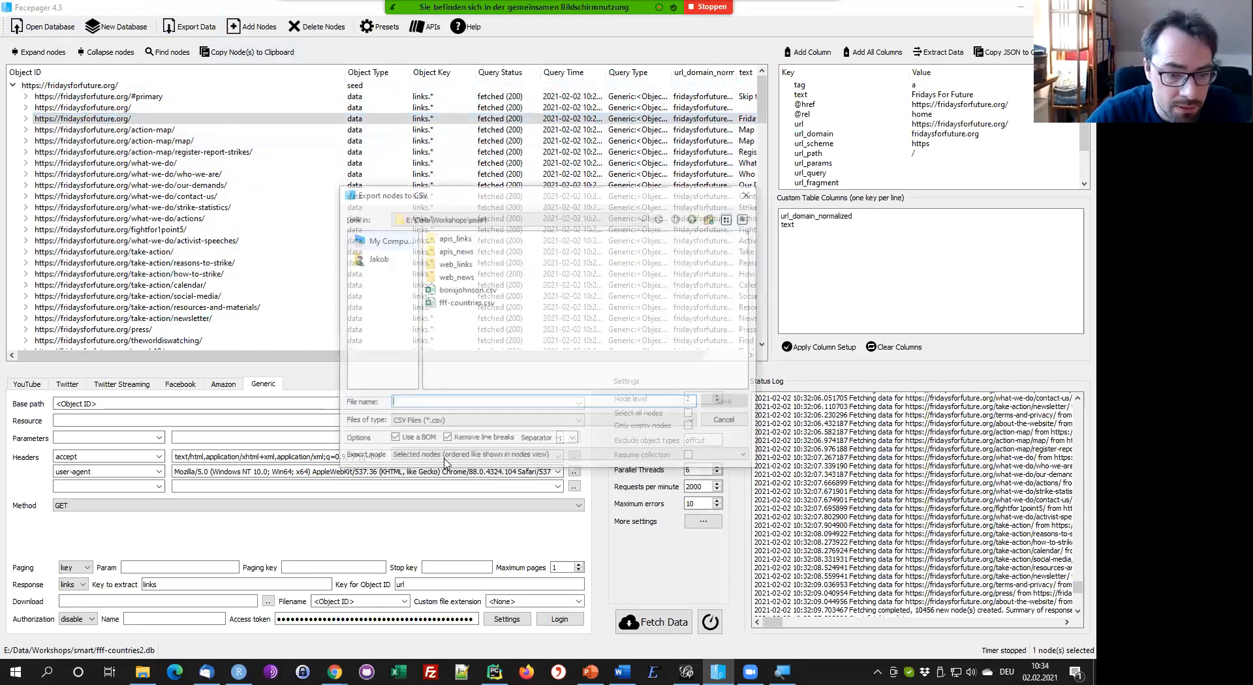
{"action": "left_click", "coordinate": [445, 462]}
{"action": "left_click", "coordinate": [442, 473]}
{"action": "left_click", "coordinate": [438, 408]}
{"action": "type", "text": "links"}
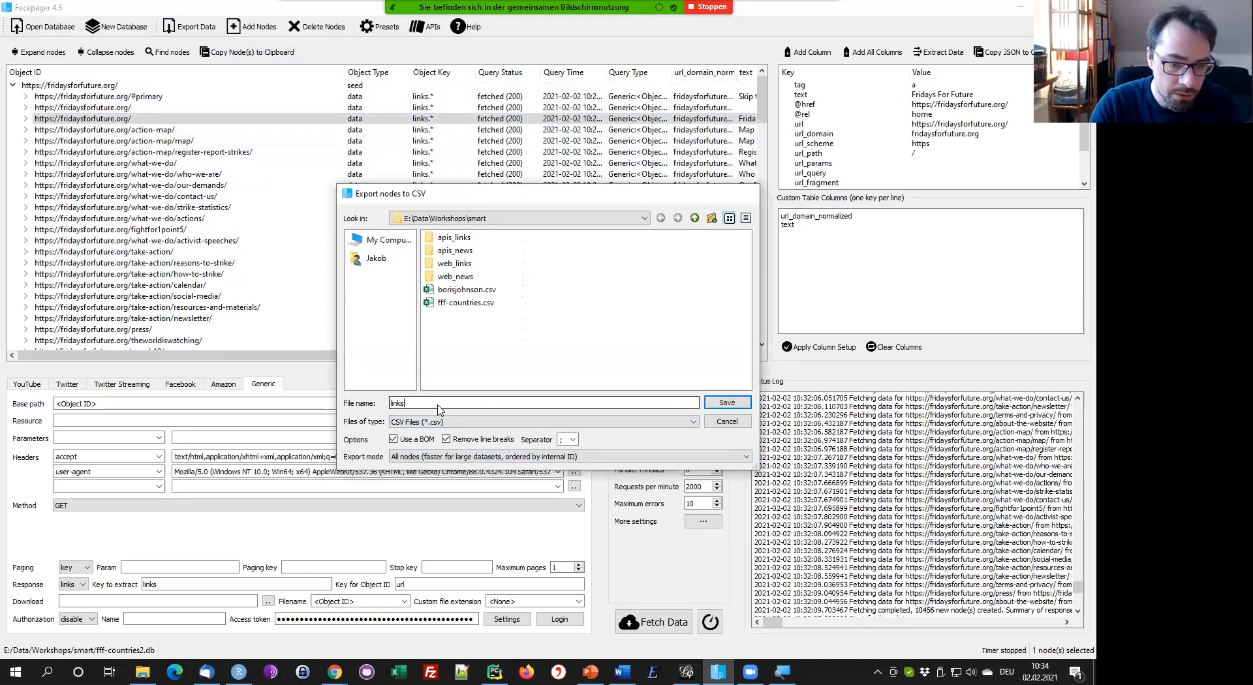
{"action": "key", "text": "Return"}
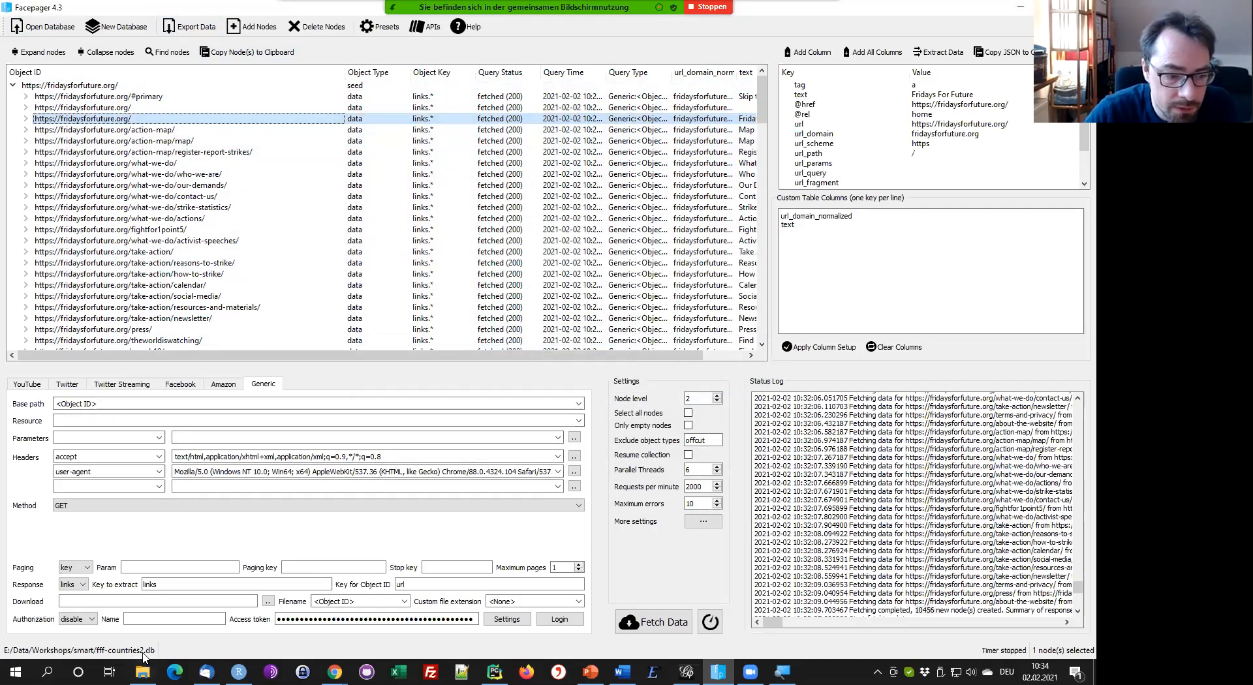
Switch to File Explorer, go to the smart folder, sort it by modification date and open links.csv in Excel
{"action": "key", "text": "alt+Tab"}
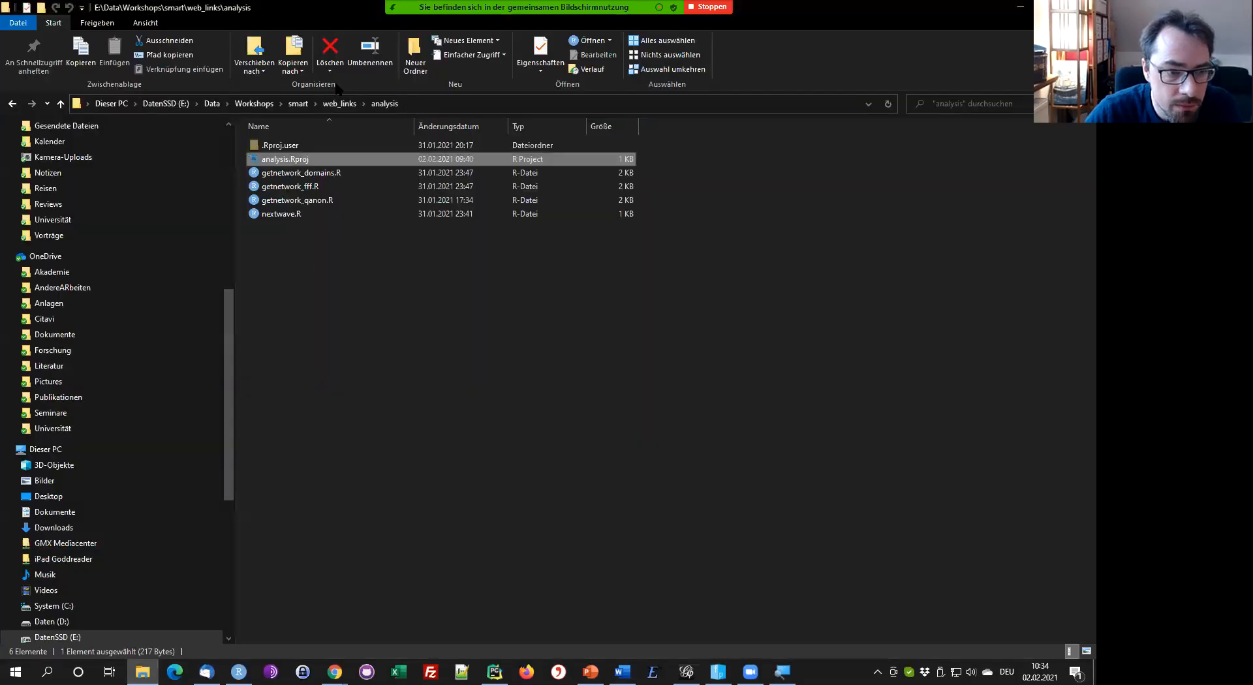
{"action": "left_click", "coordinate": [298, 104]}
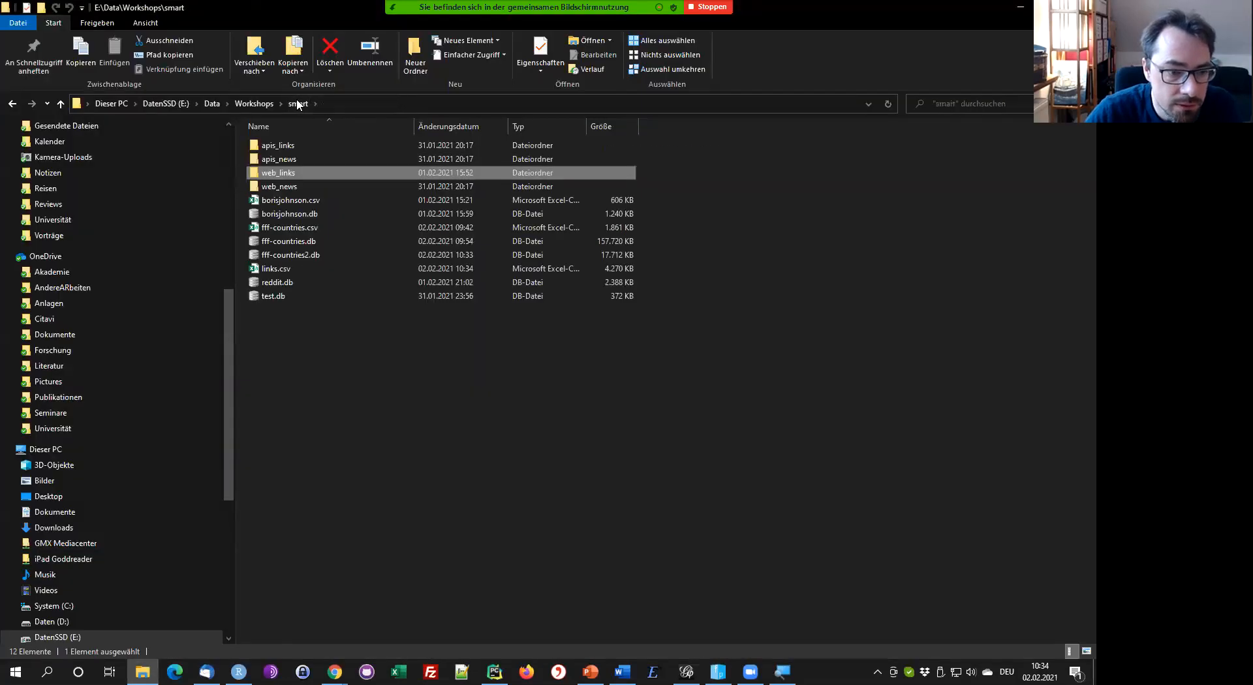
{"action": "left_click", "coordinate": [456, 126]}
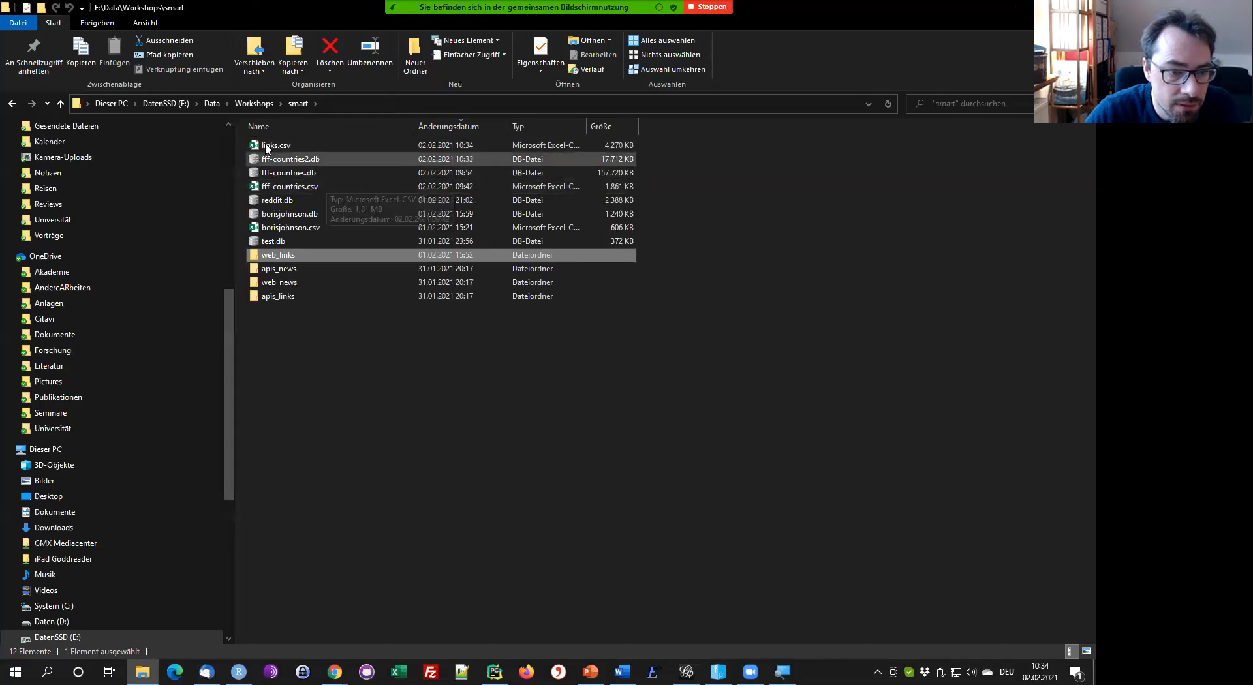
{"action": "left_click", "coordinate": [283, 147]}
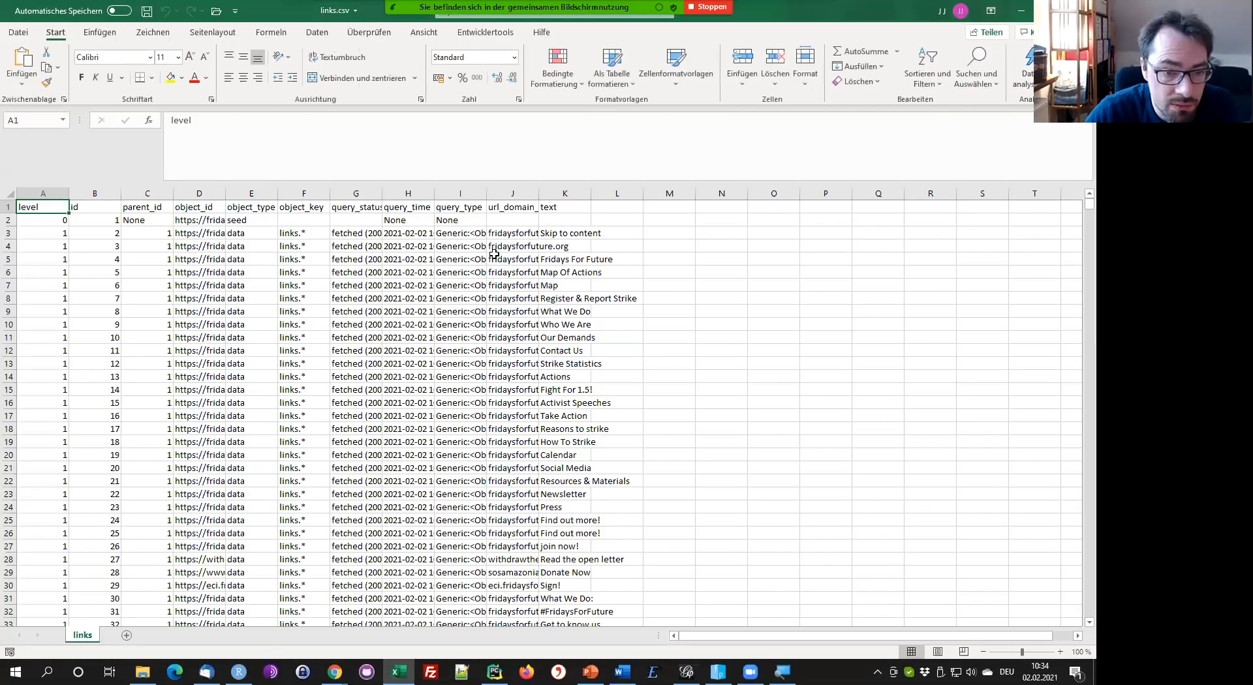
Widen the url_domain_normalized, text and object_id columns so their contents are readable
{"action": "left_click_drag", "start_coordinate": [743, 189], "coordinate": [742, 189]}
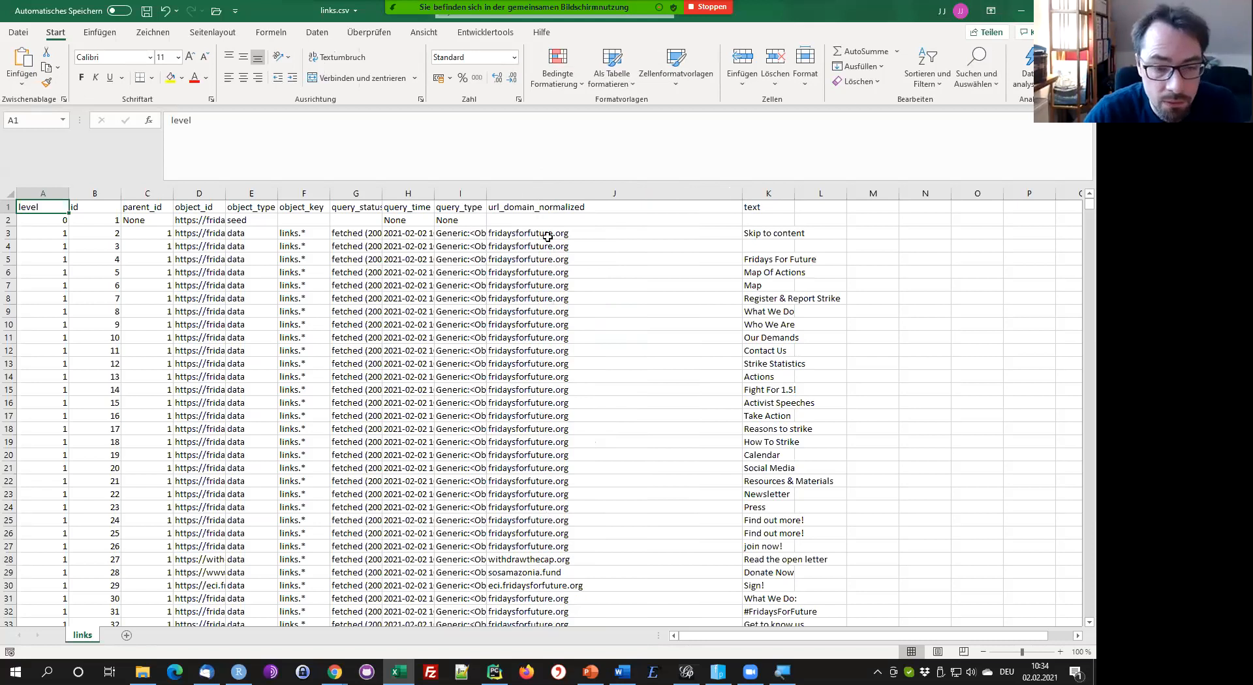
{"action": "double_click", "coordinate": [795, 193]}
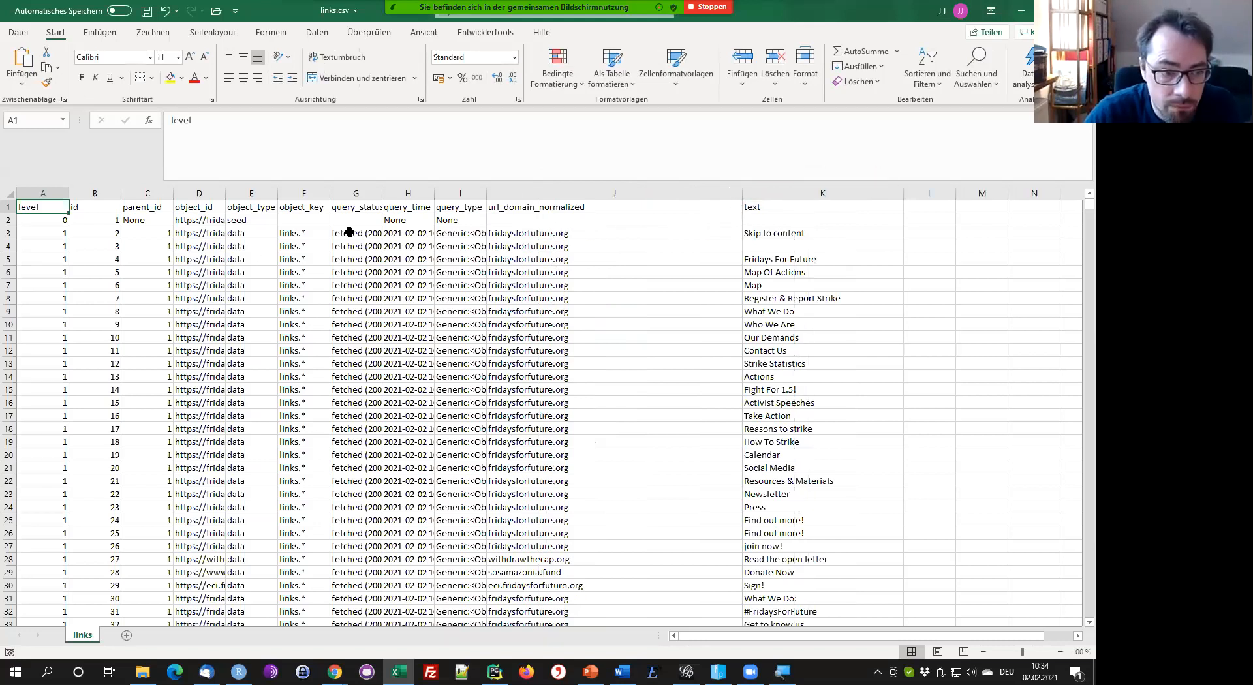
{"action": "left_click_drag", "start_coordinate": [225, 193], "coordinate": [239, 193]}
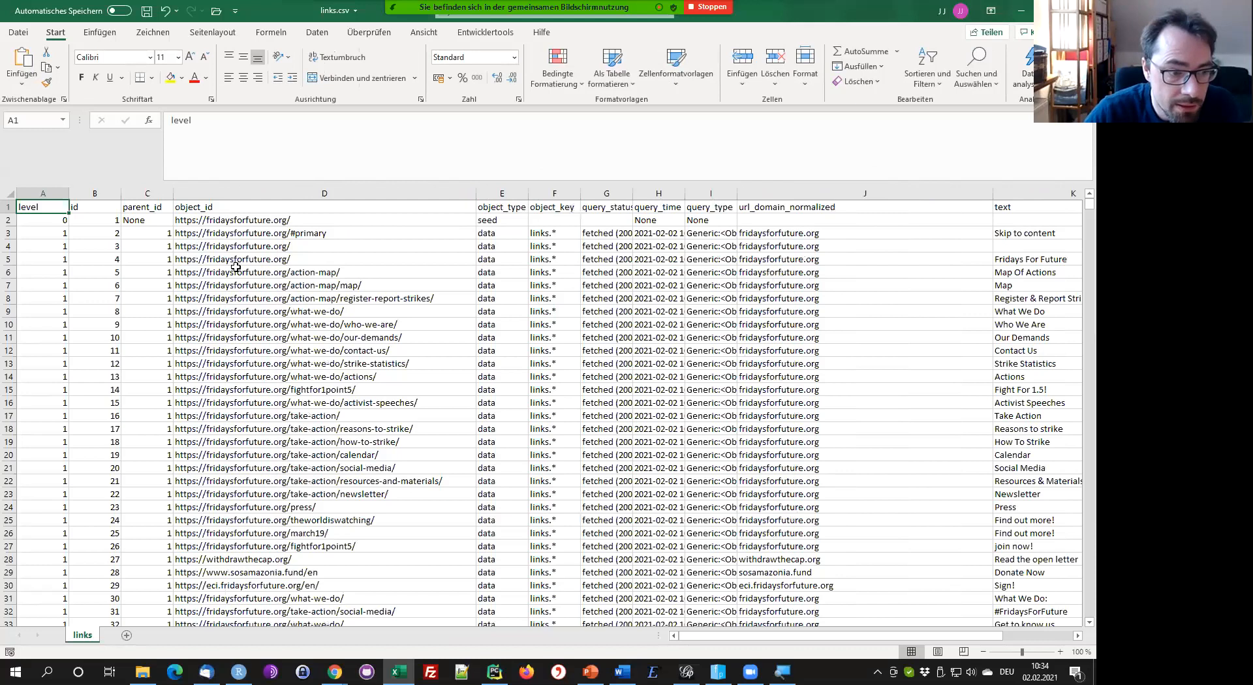
Examine how id, parent_id and object_id connect the seed row to level 1 links, such as the strike-statistics link in row 13
{"action": "left_click", "coordinate": [196, 221]}
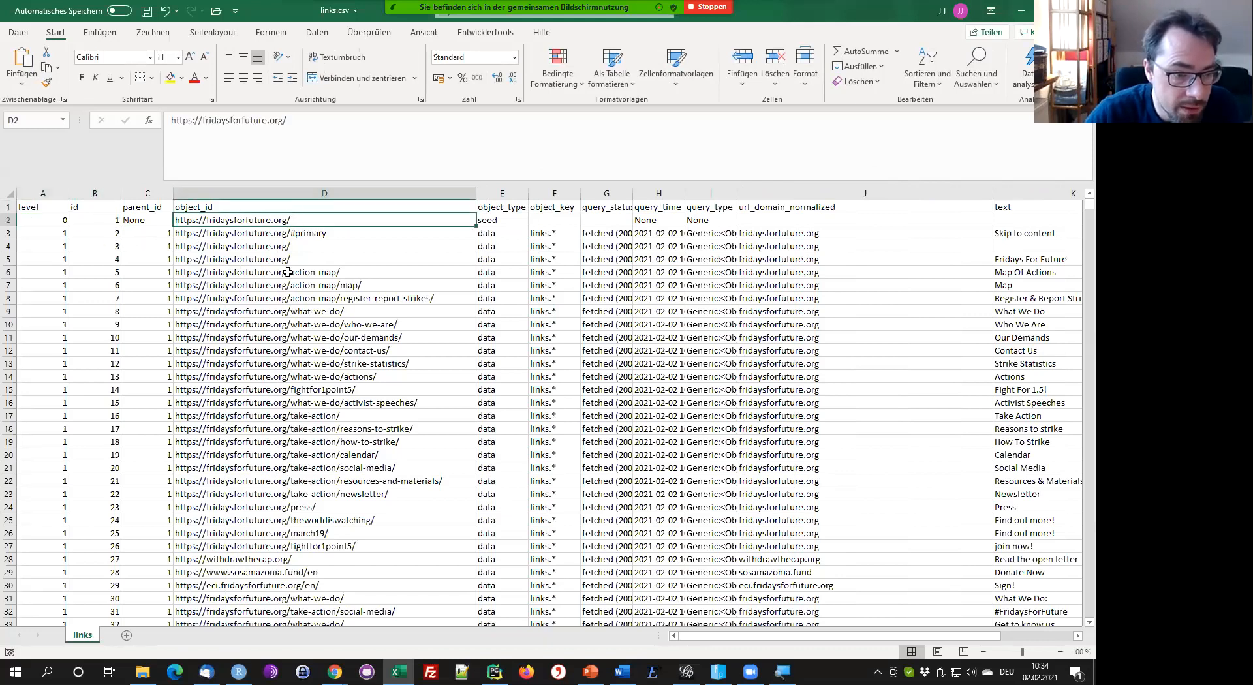
{"action": "left_click", "coordinate": [85, 193]}
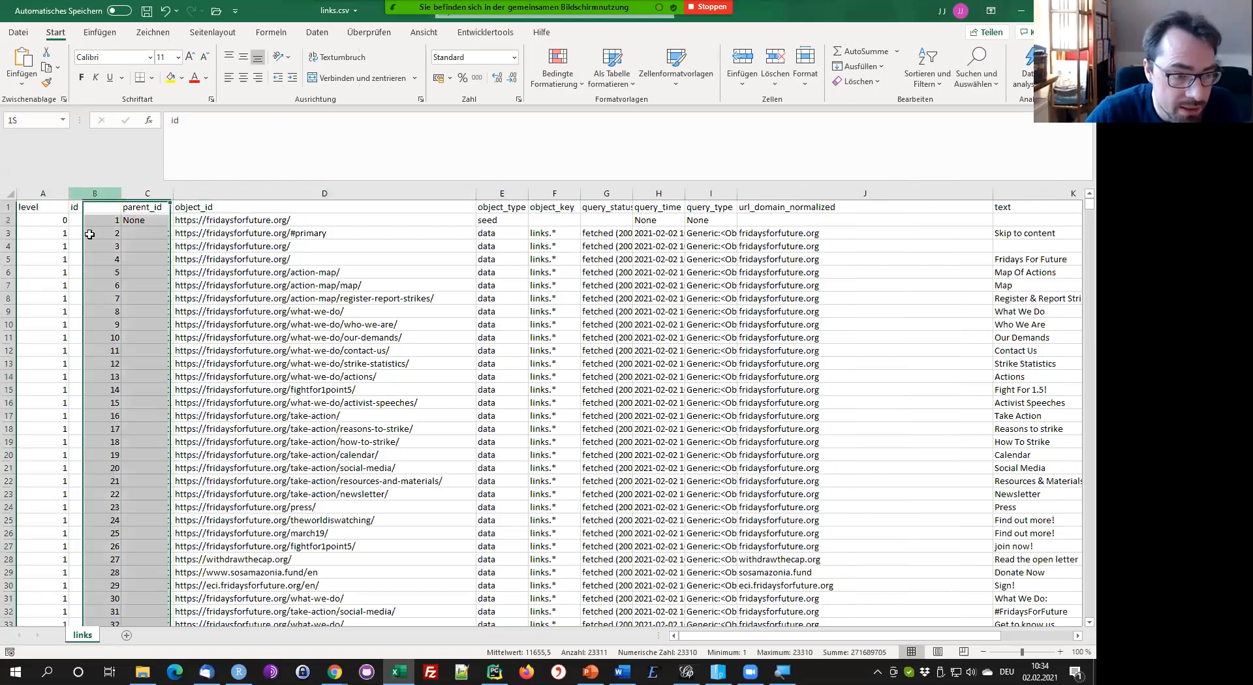
{"action": "left_click", "coordinate": [103, 214]}
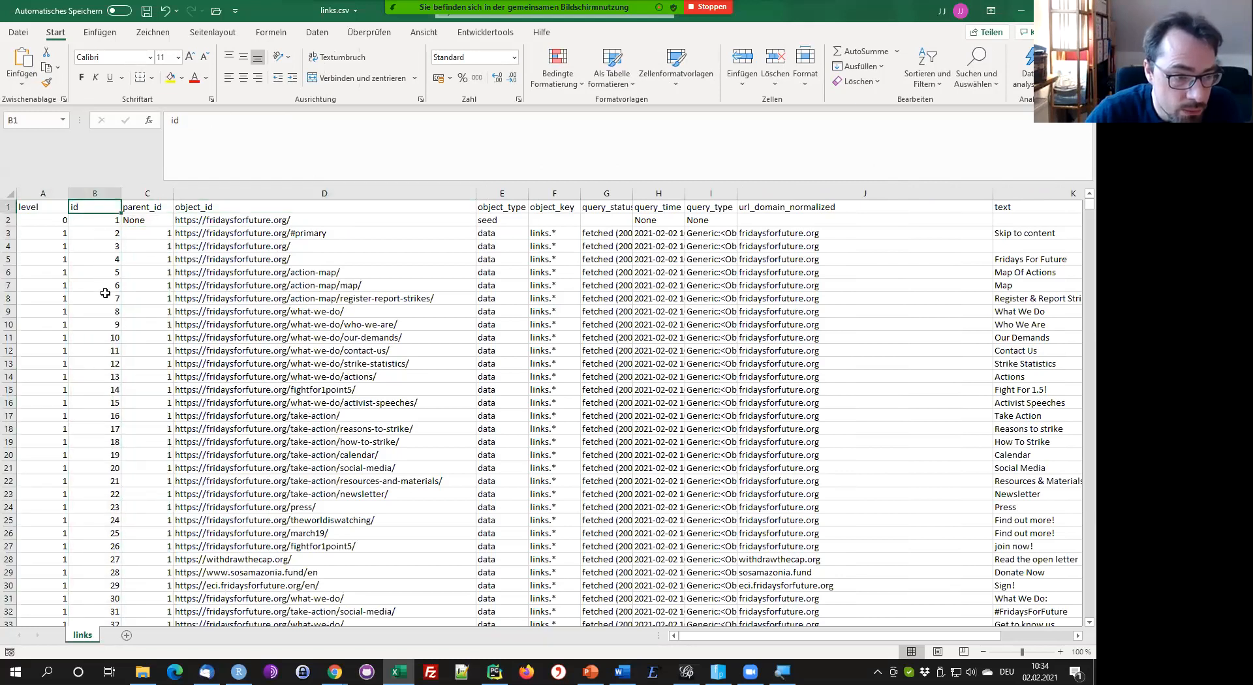
{"action": "left_click", "coordinate": [99, 247]}
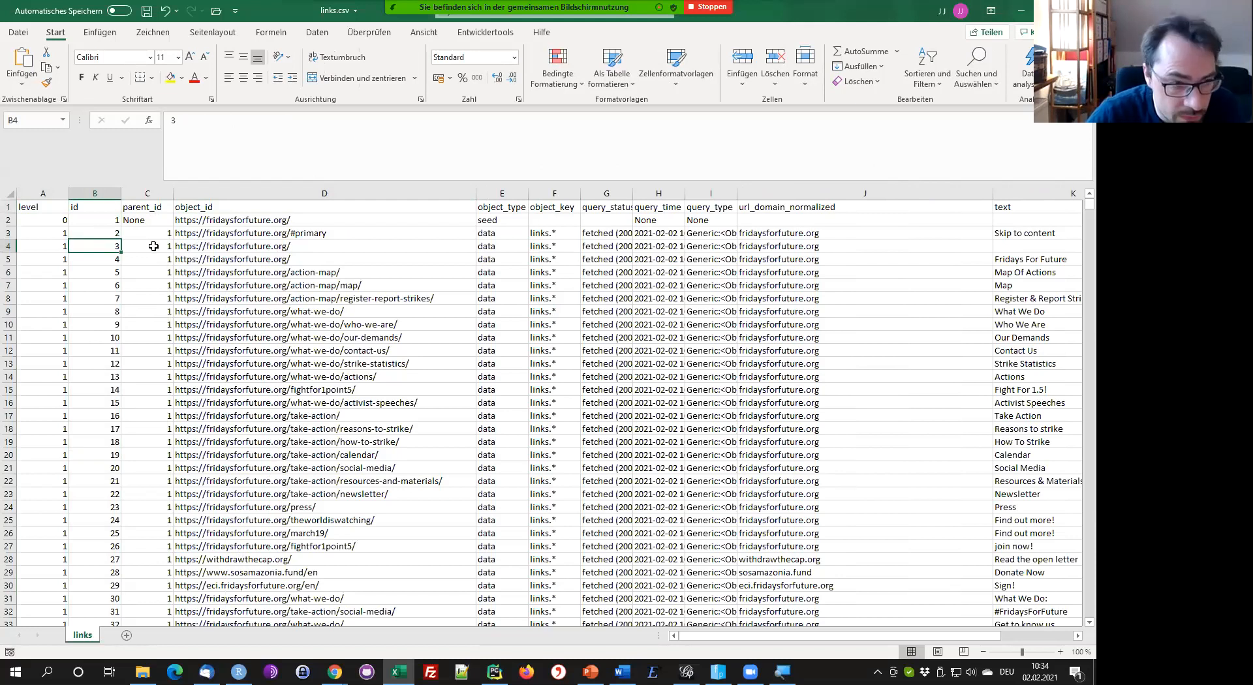
{"action": "left_click", "coordinate": [154, 246]}
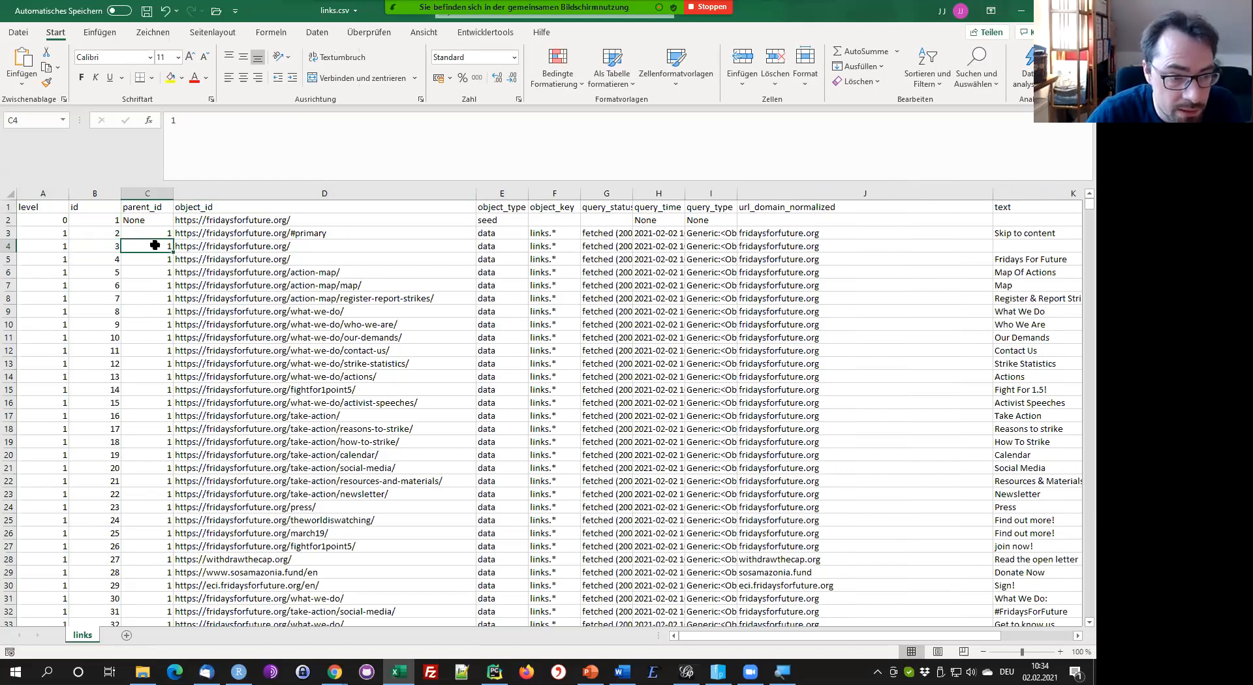
{"action": "left_click", "coordinate": [223, 245]}
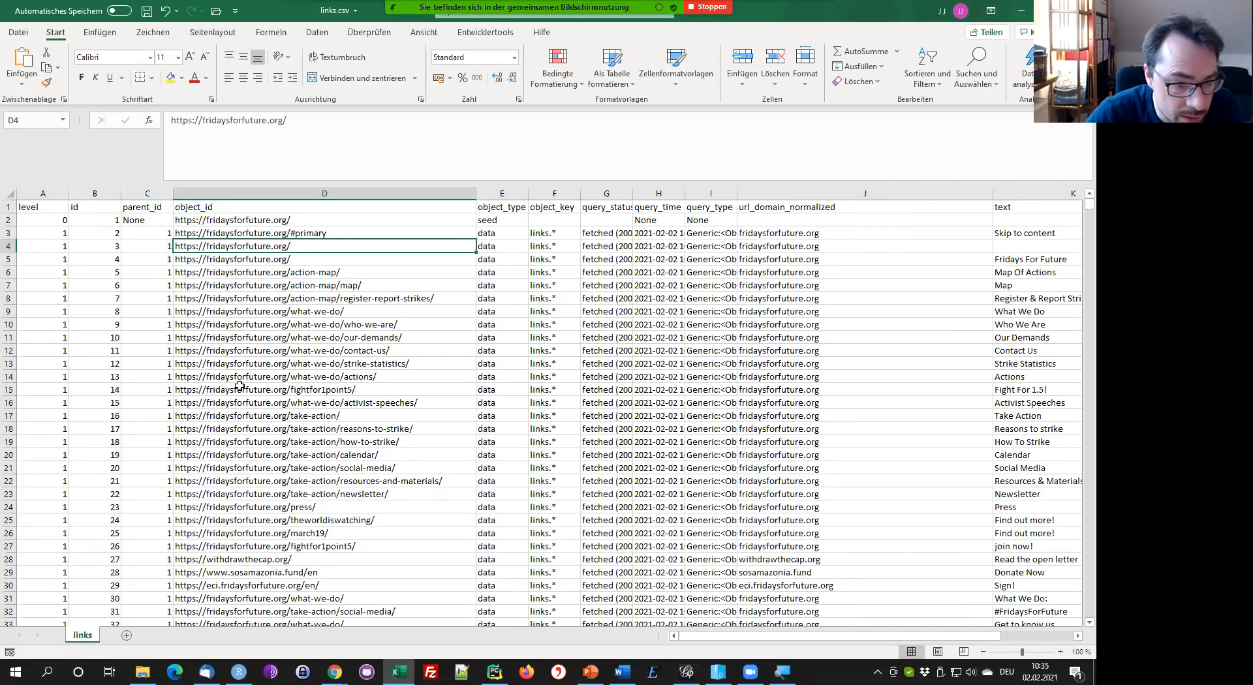
{"action": "left_click", "coordinate": [9, 364]}
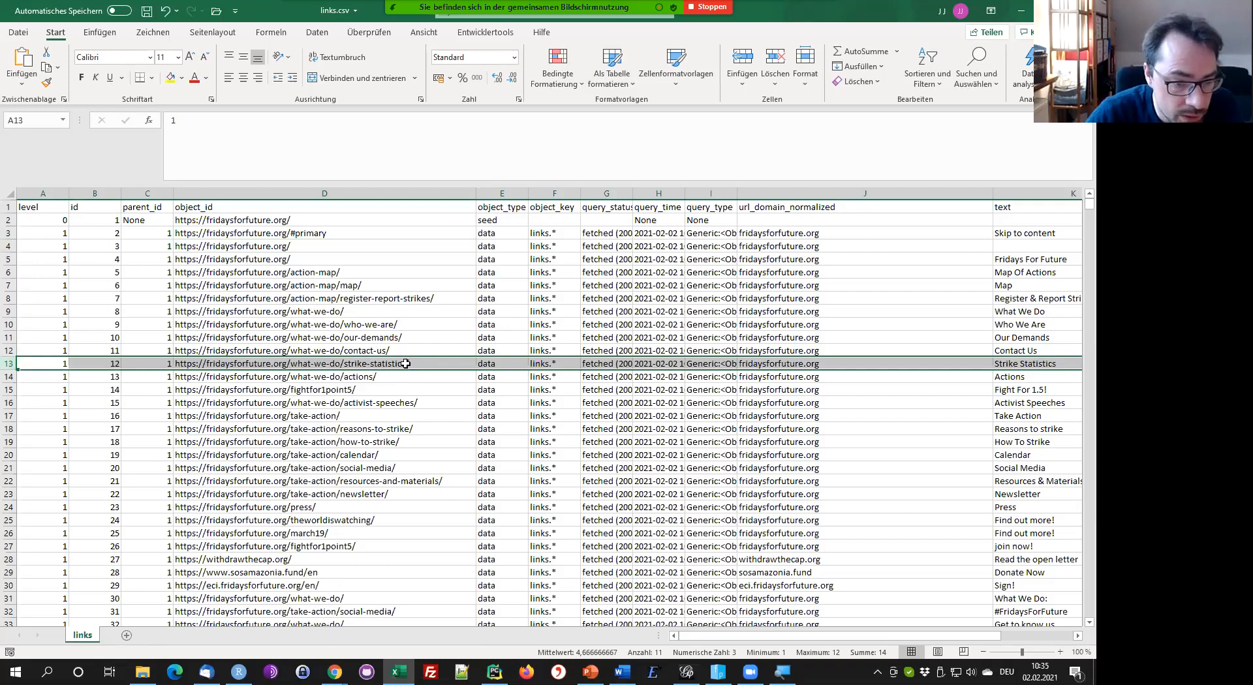
{"action": "left_click", "coordinate": [189, 364]}
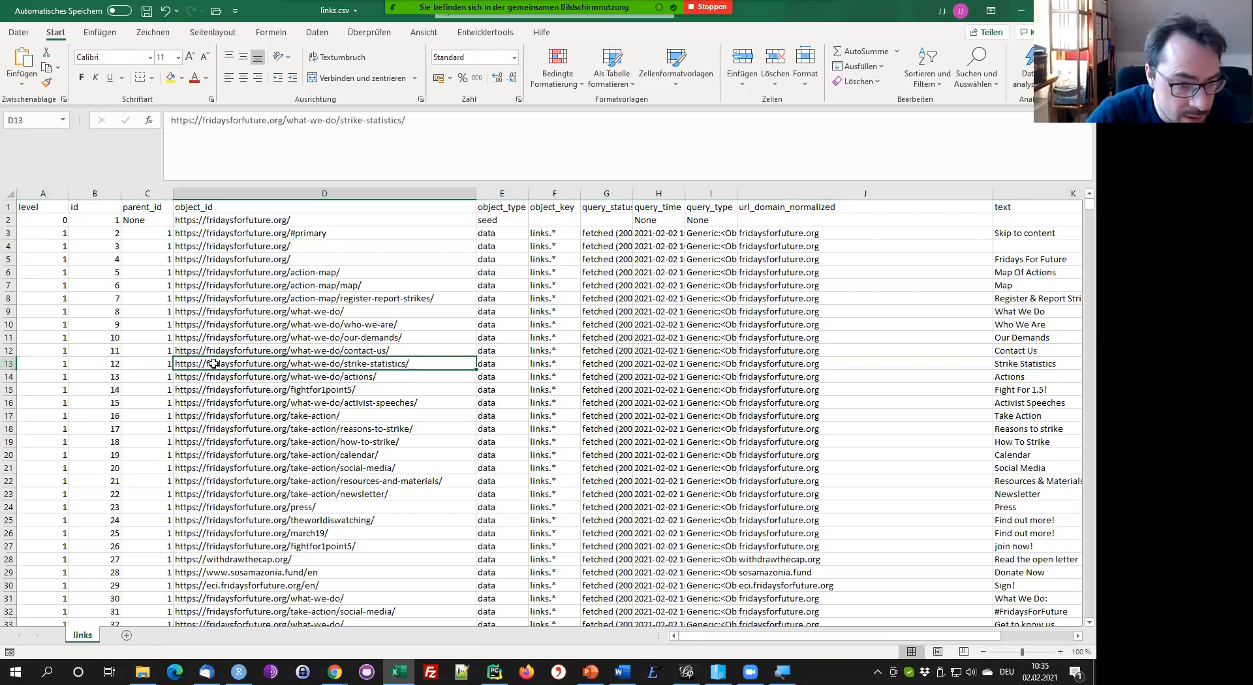
{"action": "left_click", "coordinate": [156, 366]}
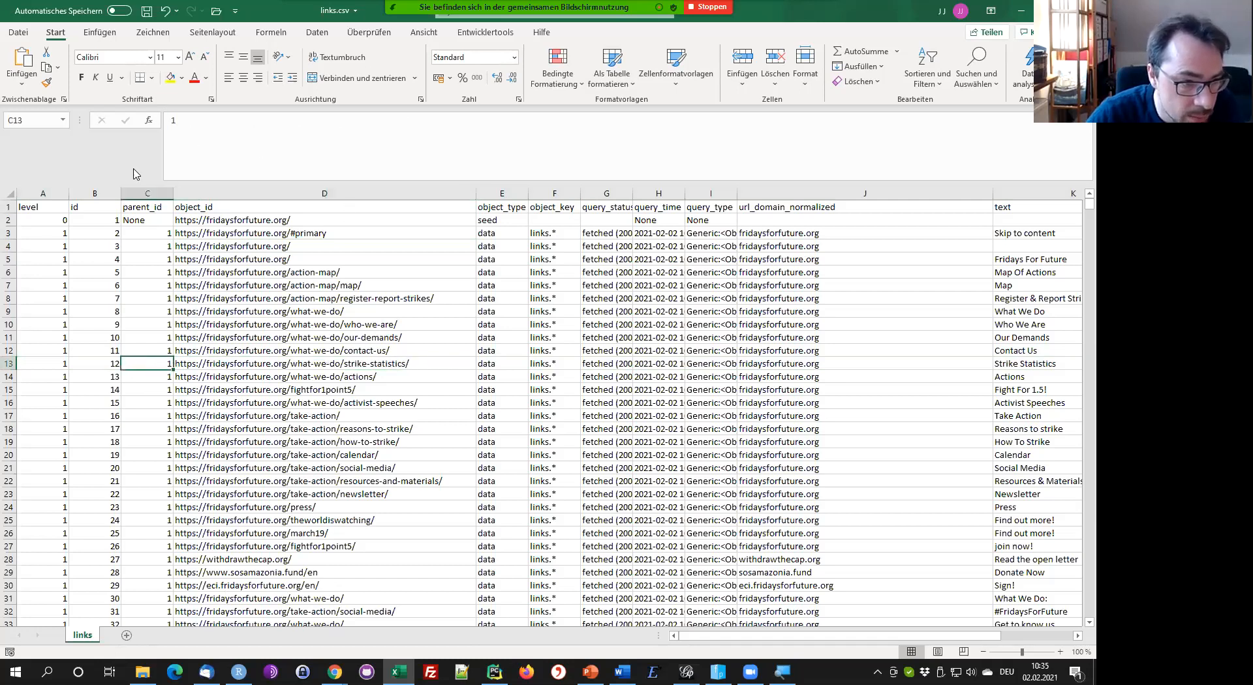
{"action": "left_click", "coordinate": [100, 221]}
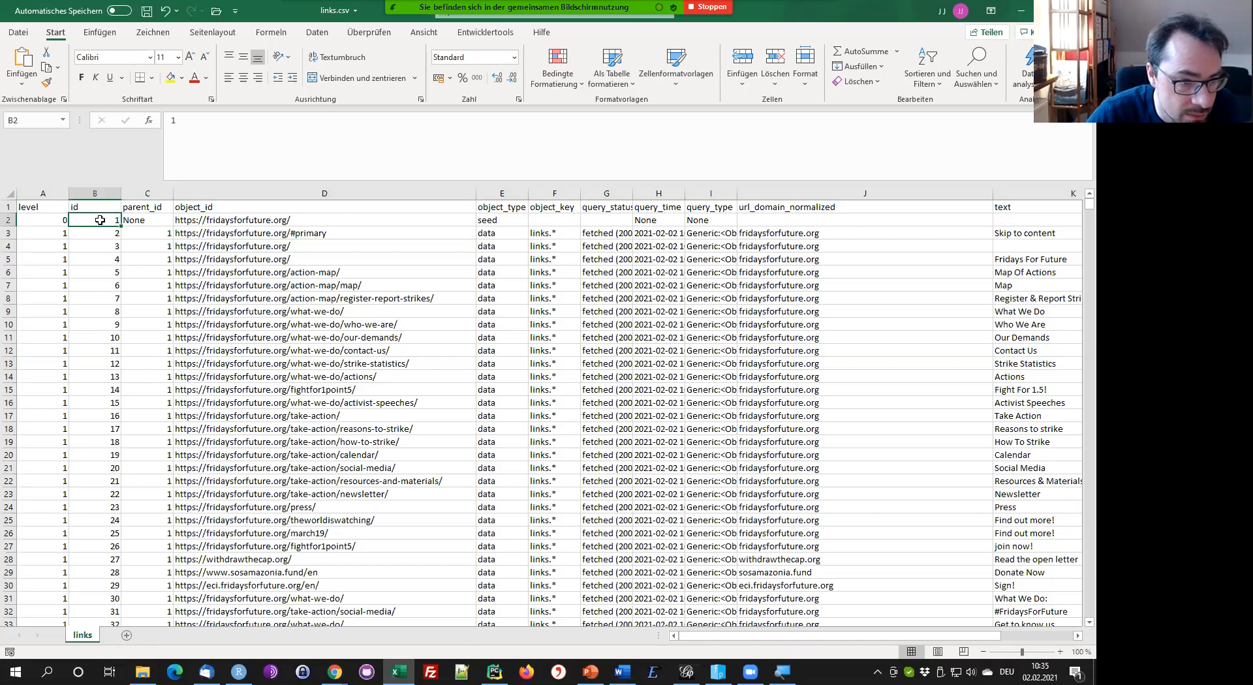
{"action": "left_click", "coordinate": [233, 220]}
Trace the level 2 Twitter link in row 305 through its parent_id back to its parent link in row 4
{"action": "scroll", "coordinate": [236, 492], "scroll_direction": "down", "scroll_amount": 5}
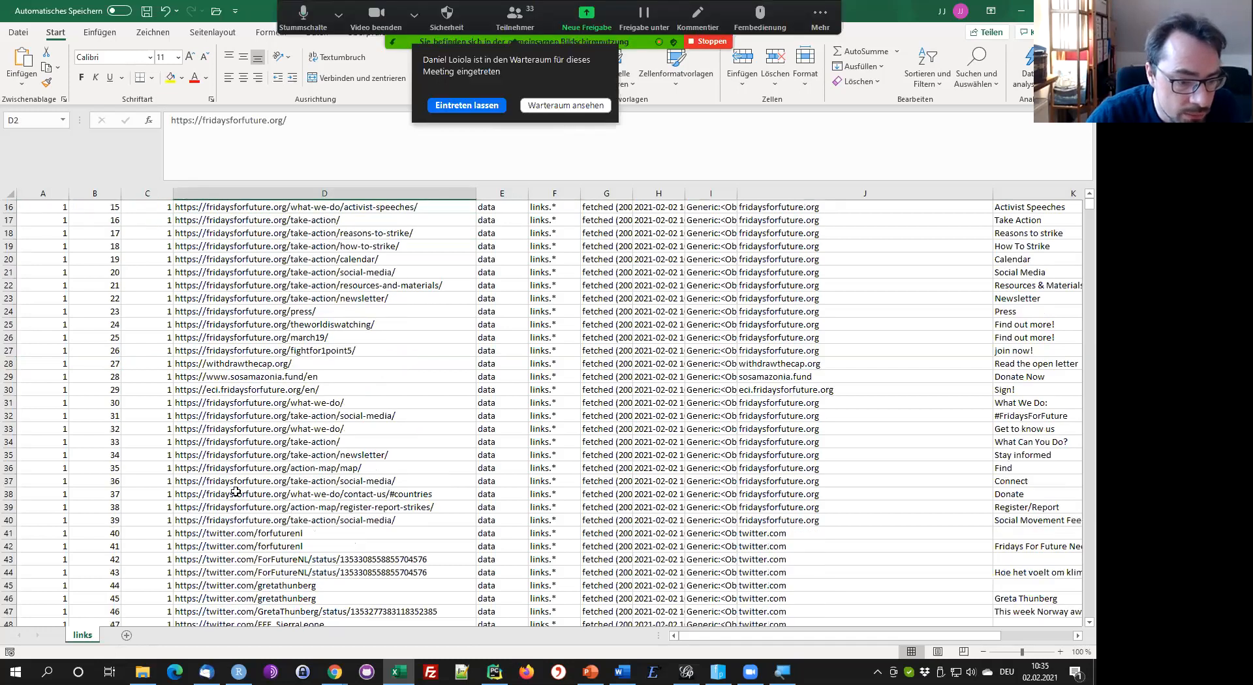
{"action": "scroll", "coordinate": [236, 492], "scroll_direction": "down", "scroll_amount": 7}
{"action": "scroll", "coordinate": [236, 492], "scroll_direction": "down", "scroll_amount": 20}
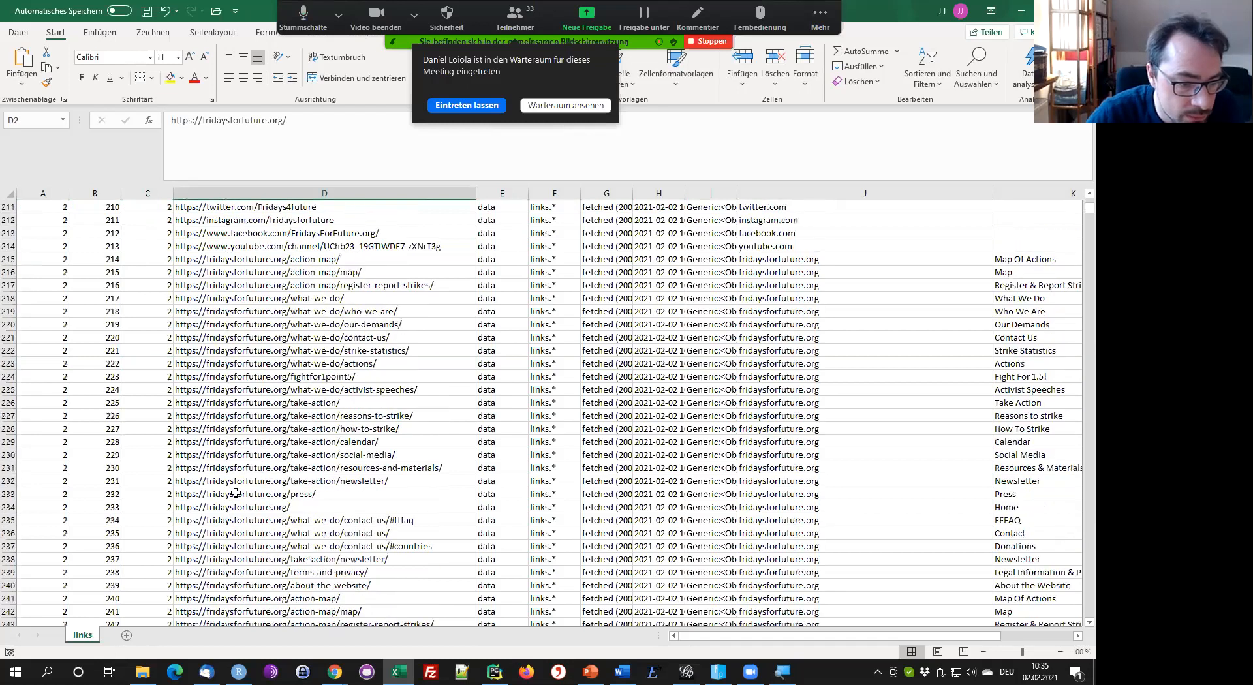
{"action": "scroll", "coordinate": [10, 520], "scroll_direction": "down", "scroll_amount": 10}
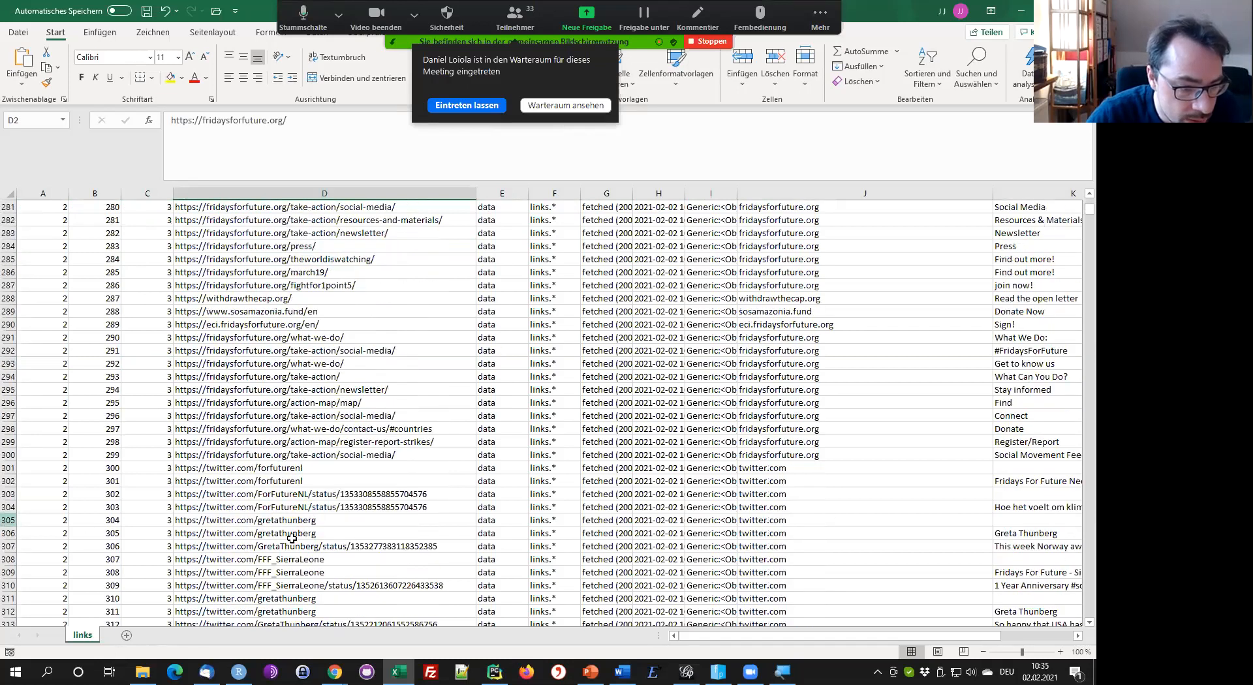
{"action": "left_click", "coordinate": [8, 520]}
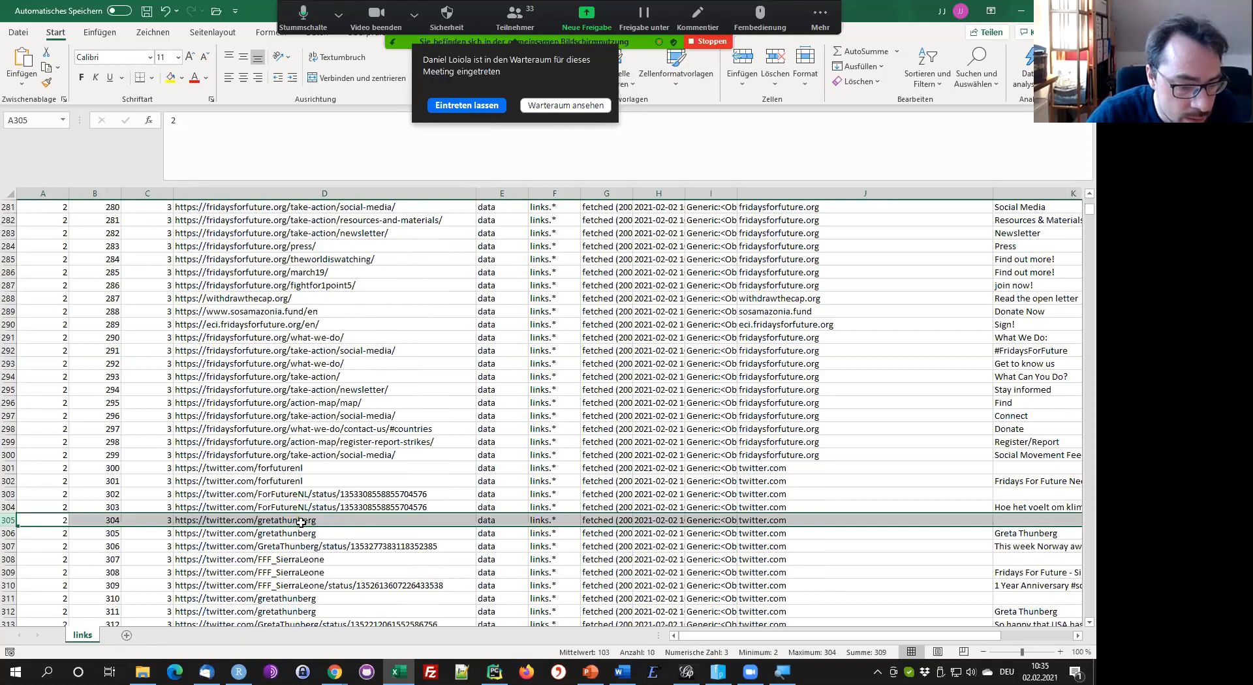
{"action": "left_click", "coordinate": [157, 520]}
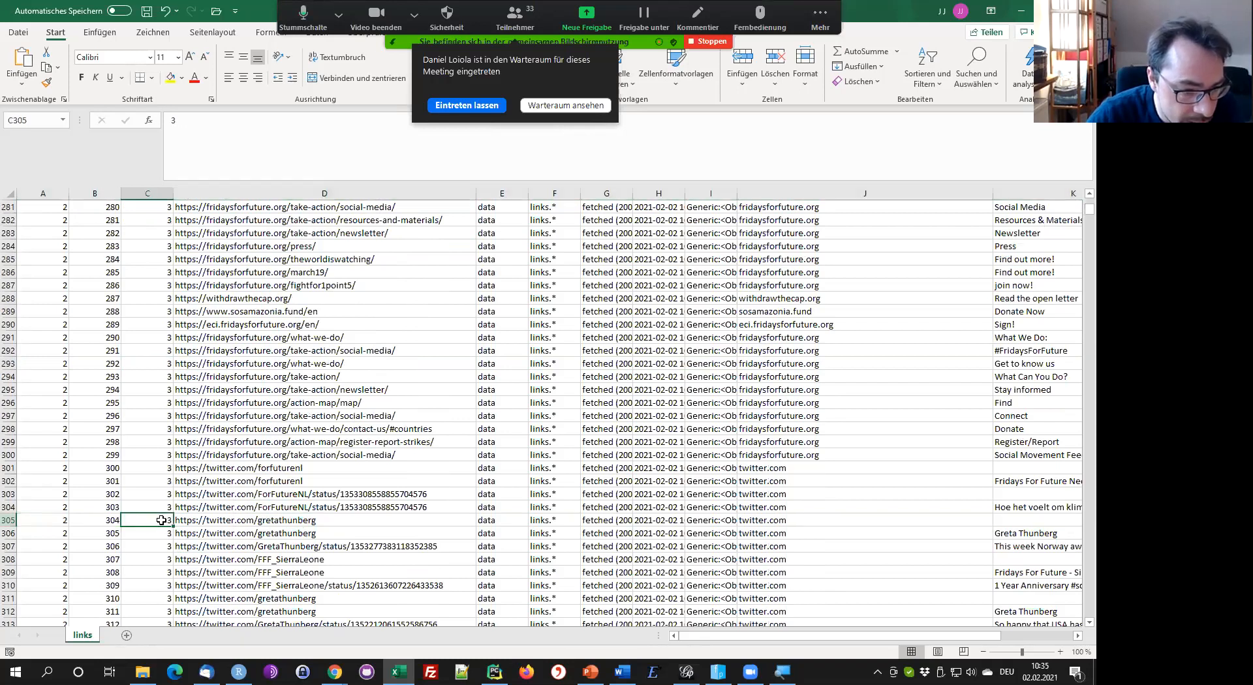
{"action": "scroll", "coordinate": [149, 479], "scroll_direction": "up", "scroll_amount": 10}
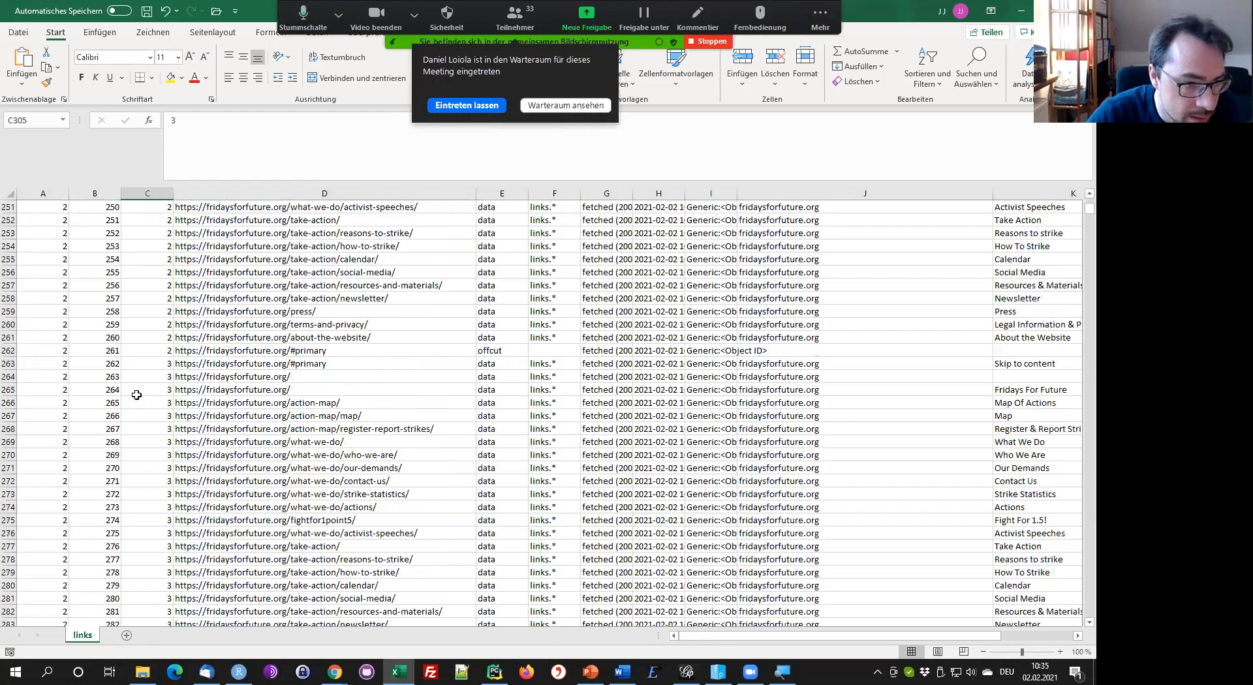
{"action": "scroll", "coordinate": [136, 395], "scroll_direction": "up", "scroll_amount": 12}
{"action": "scroll", "coordinate": [101, 371], "scroll_direction": "up", "scroll_amount": 20}
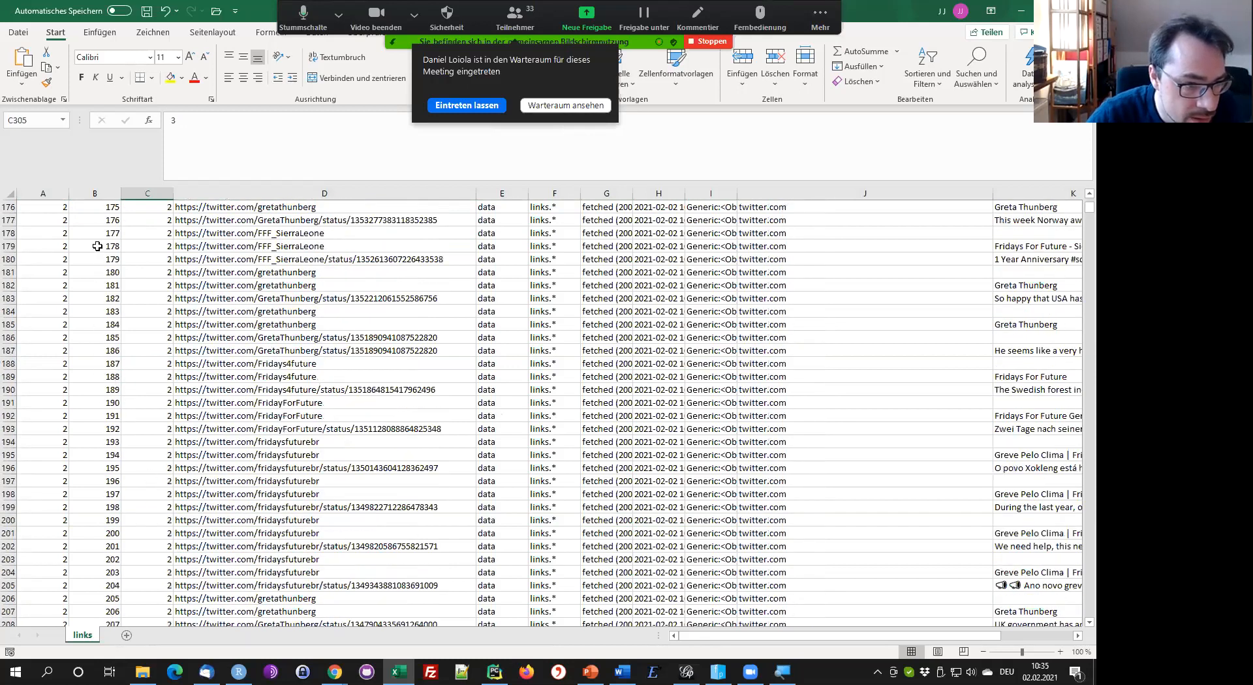
{"action": "scroll", "coordinate": [258, 254], "scroll_direction": "up", "scroll_amount": 12}
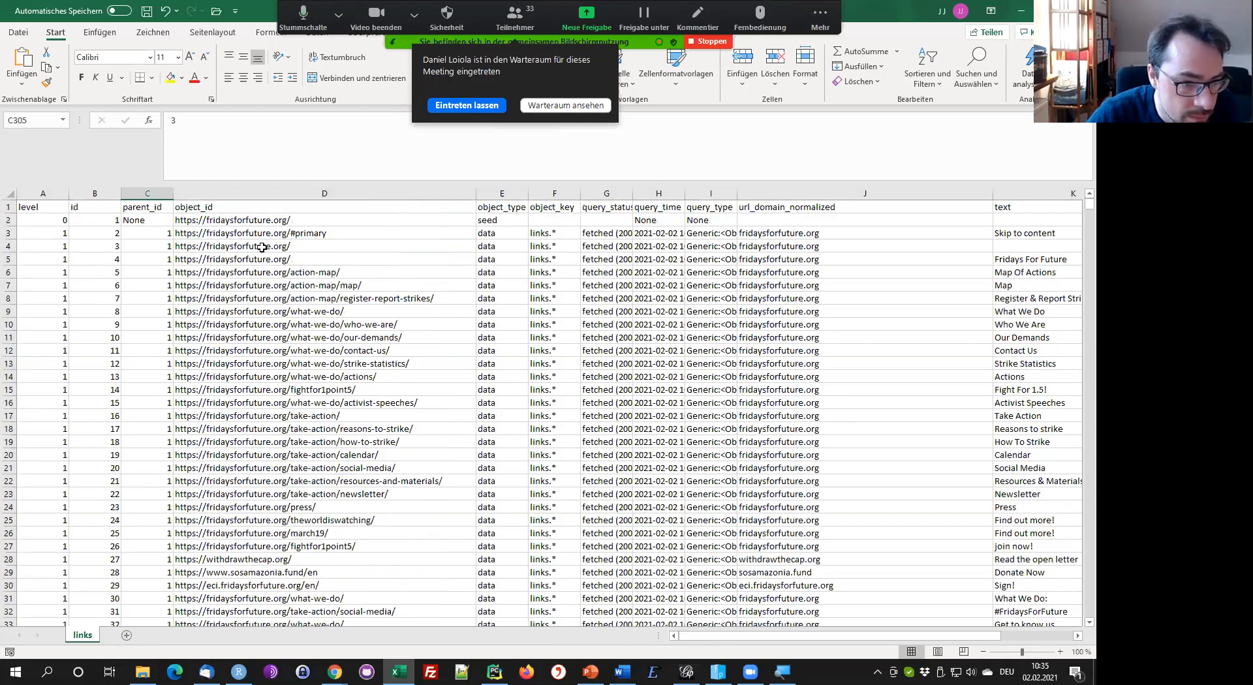
{"action": "left_click", "coordinate": [8, 247]}
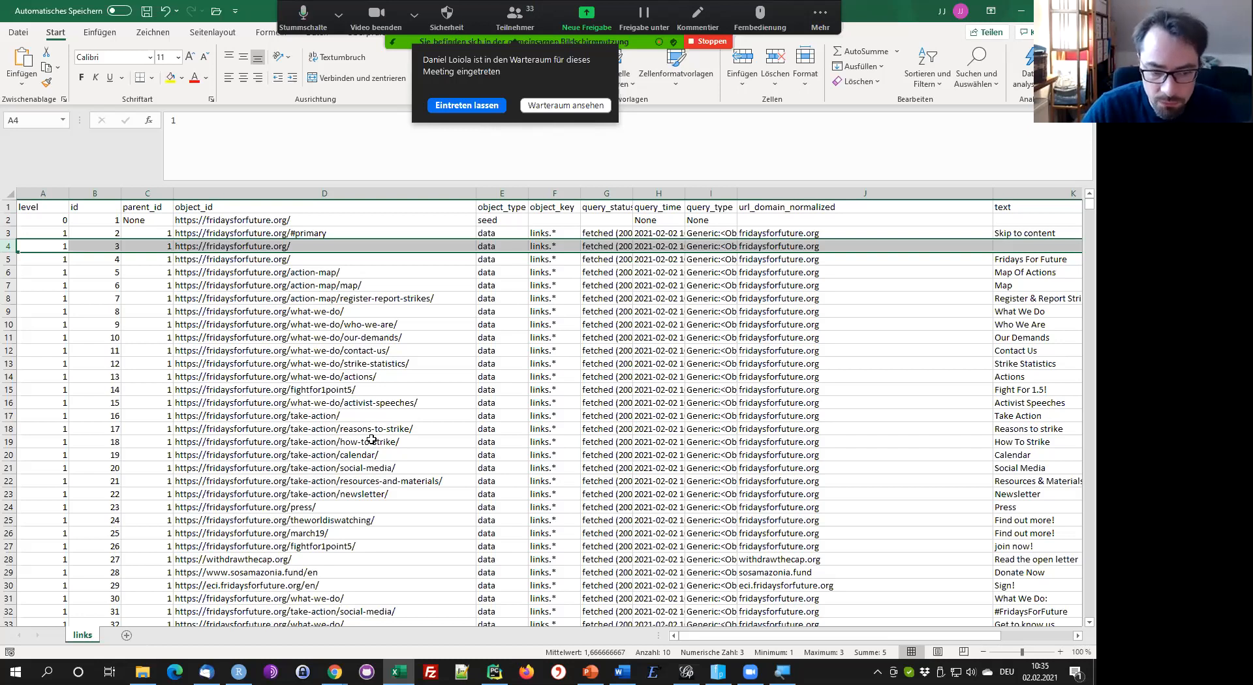
Look at the node tree in Facepager, return to links.csv in Excel and review the level 1 links in the object_id column
{"action": "left_click", "coordinate": [282, 377]}
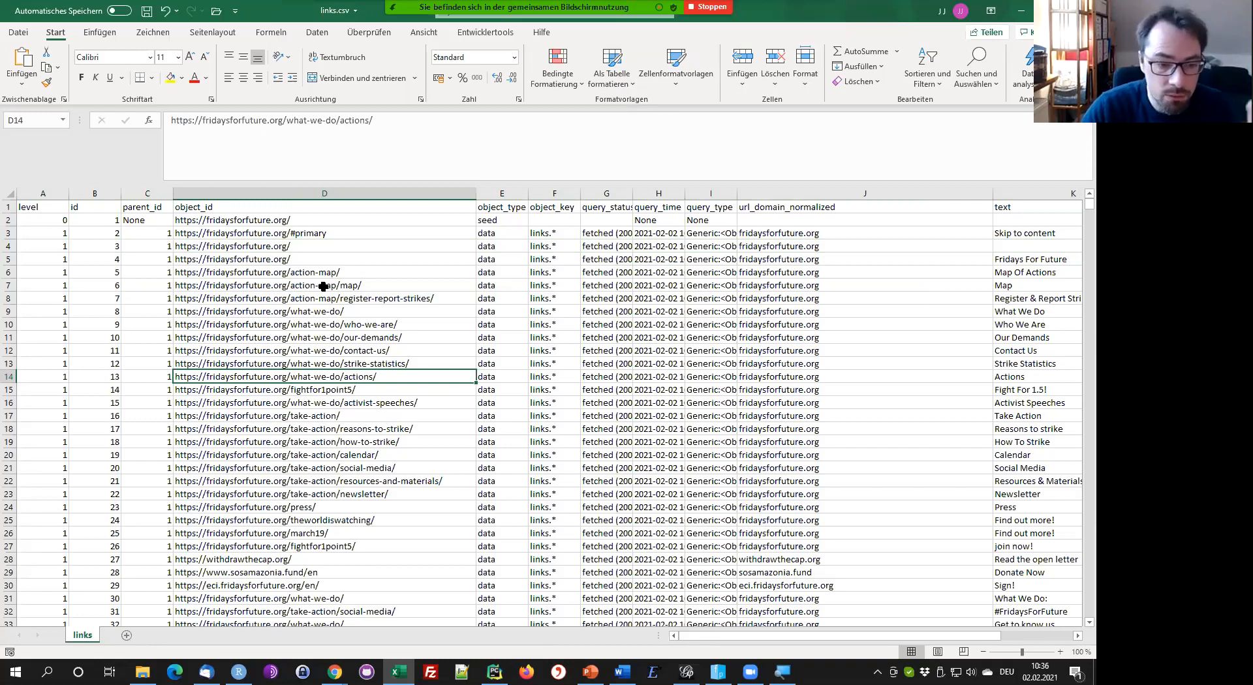
{"action": "left_click", "coordinate": [718, 672]}
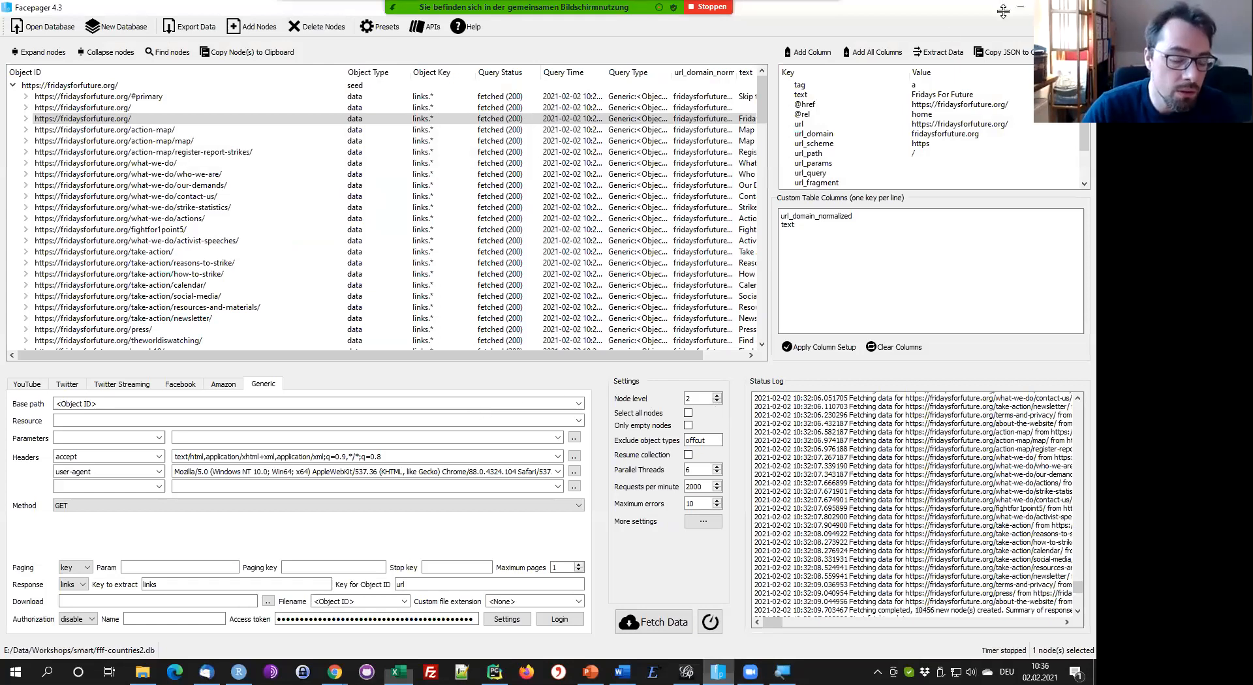
{"action": "key", "text": "alt+Tab"}
{"action": "left_click", "coordinate": [317, 411]}
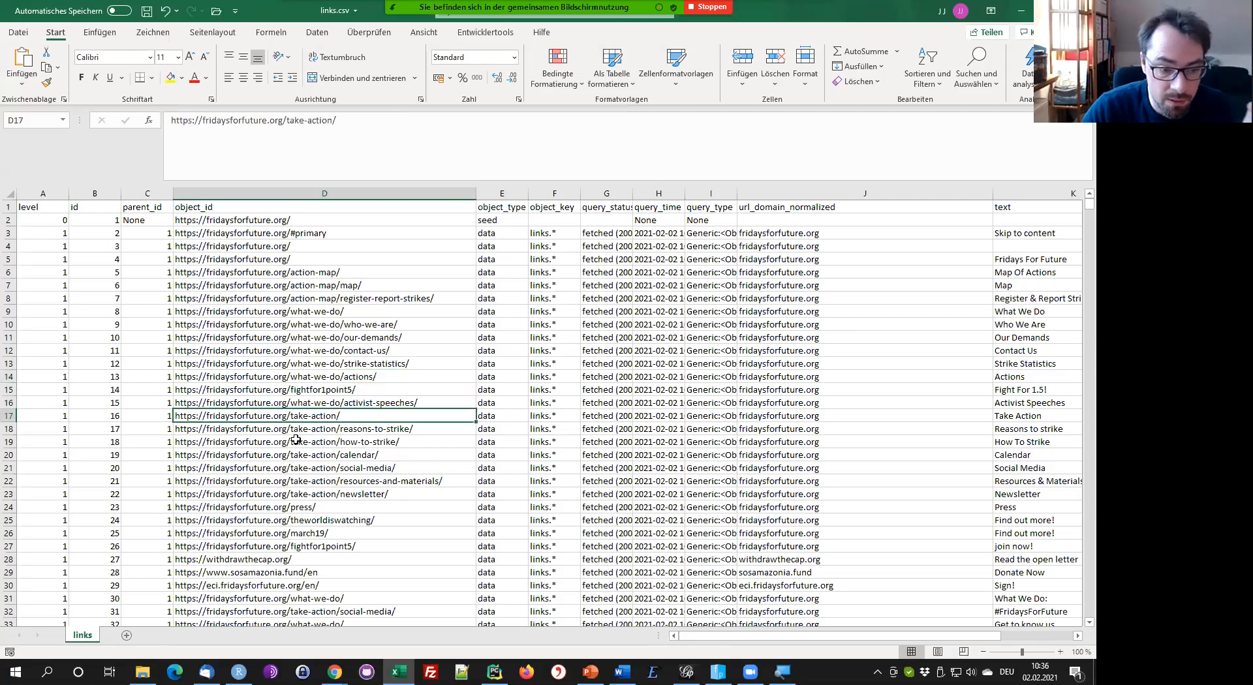
{"action": "scroll", "coordinate": [293, 439], "scroll_direction": "down", "scroll_amount": 2}
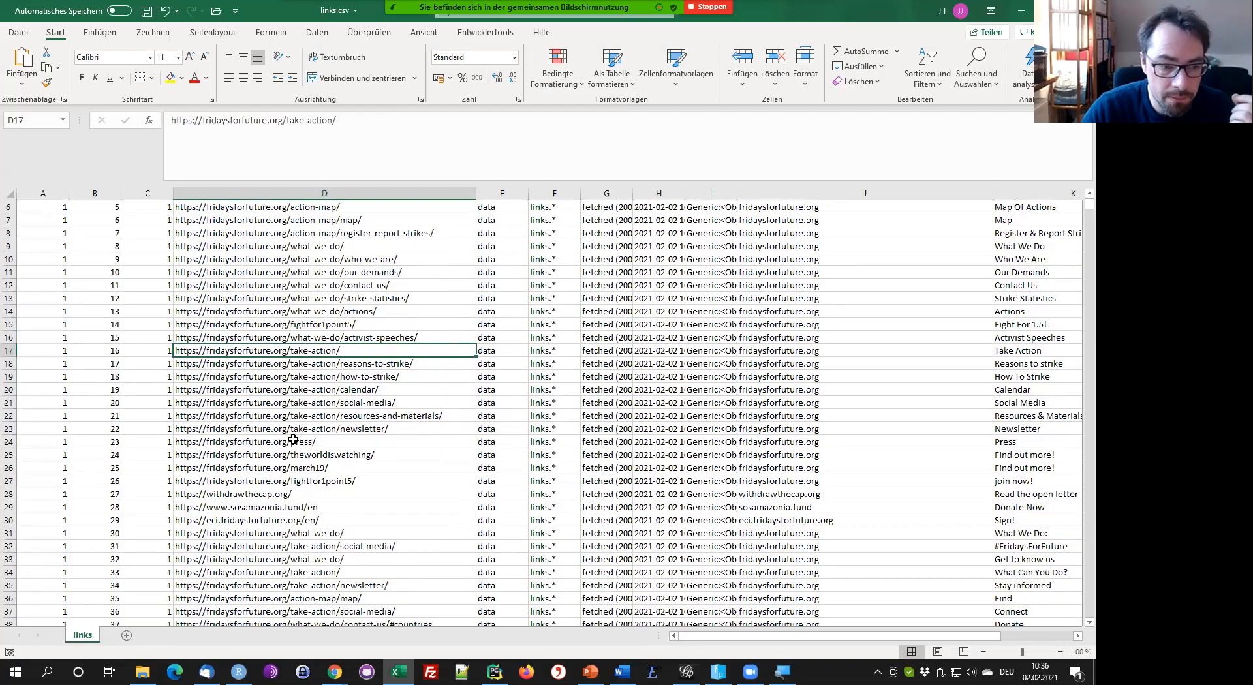
{"action": "scroll", "coordinate": [293, 440], "scroll_direction": "down", "scroll_amount": 2}
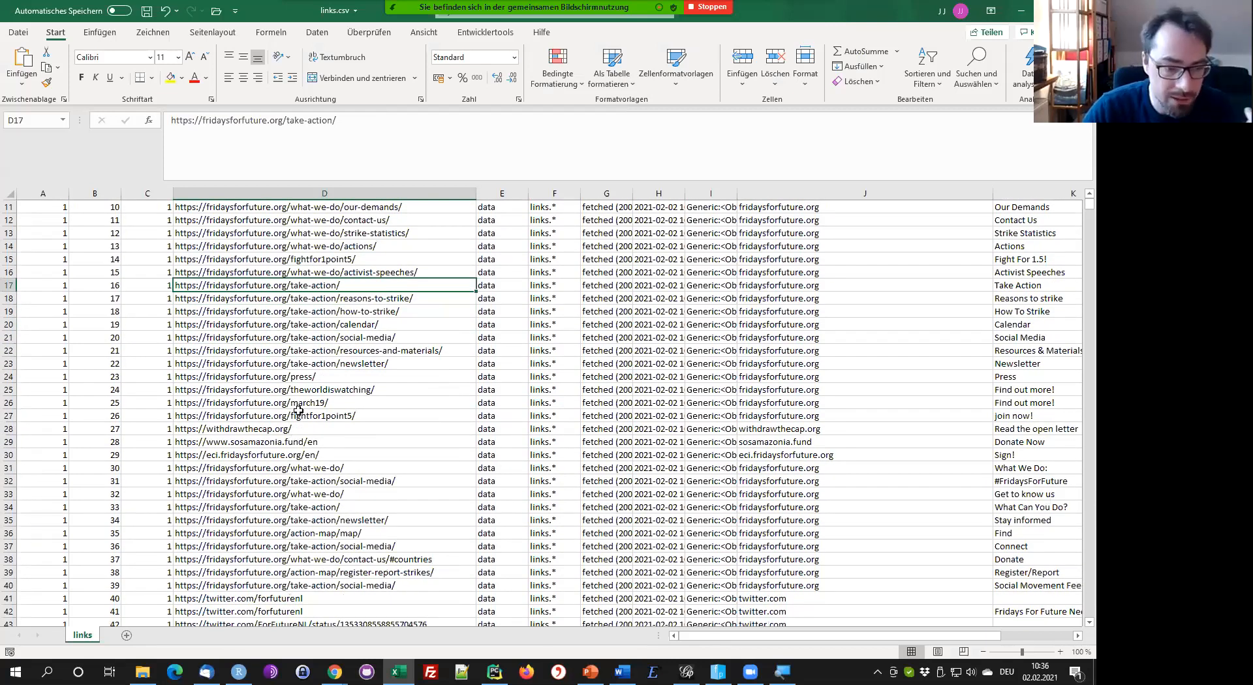
{"action": "scroll", "coordinate": [296, 410], "scroll_direction": "up", "scroll_amount": 1}
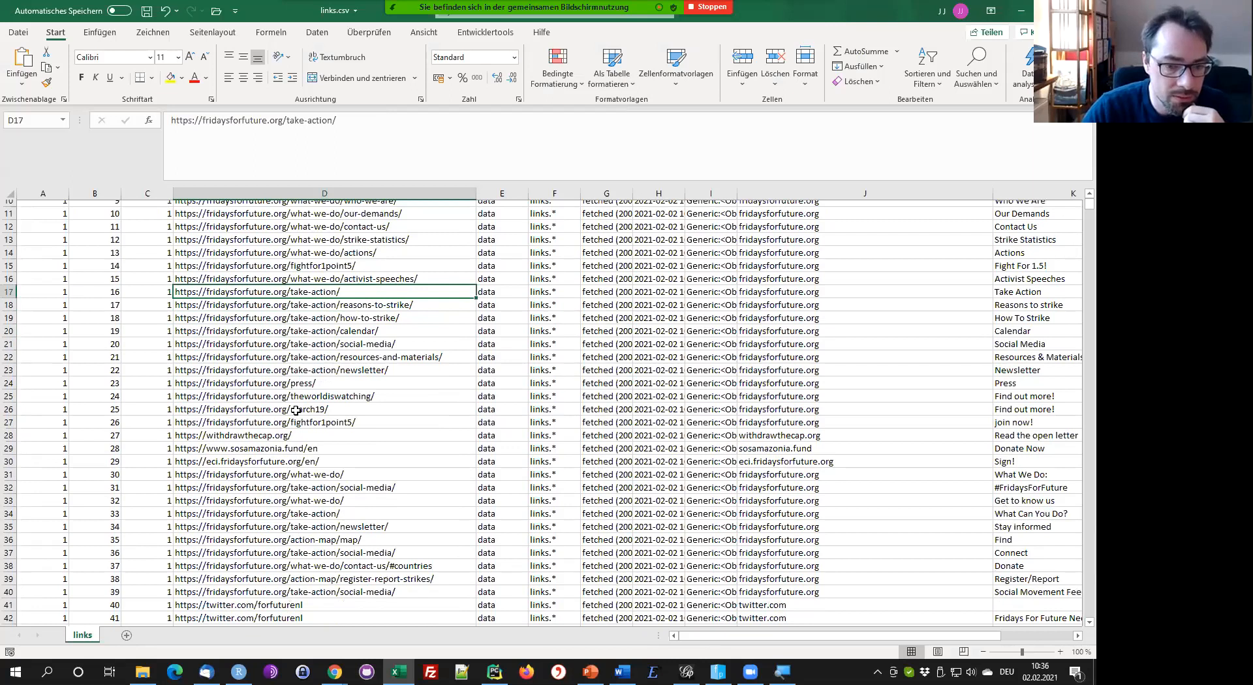
{"action": "scroll", "coordinate": [296, 410], "scroll_direction": "up", "scroll_amount": 2}
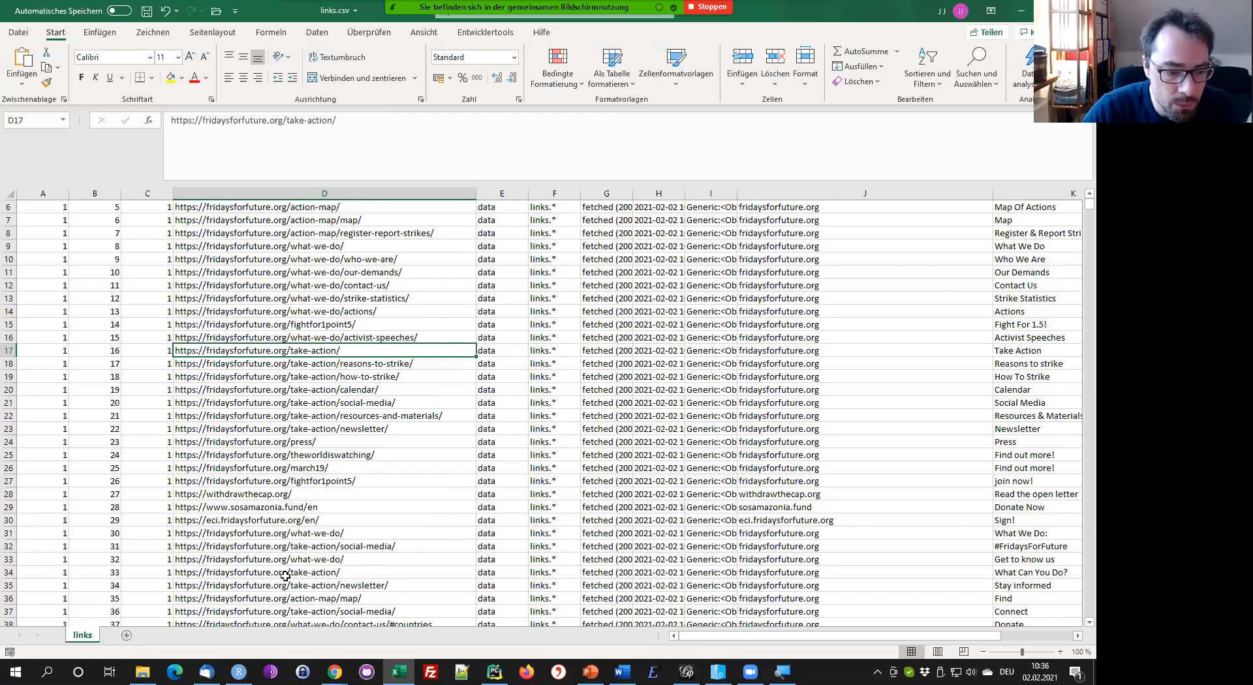
{"action": "scroll", "coordinate": [299, 436], "scroll_direction": "up", "scroll_amount": 2}
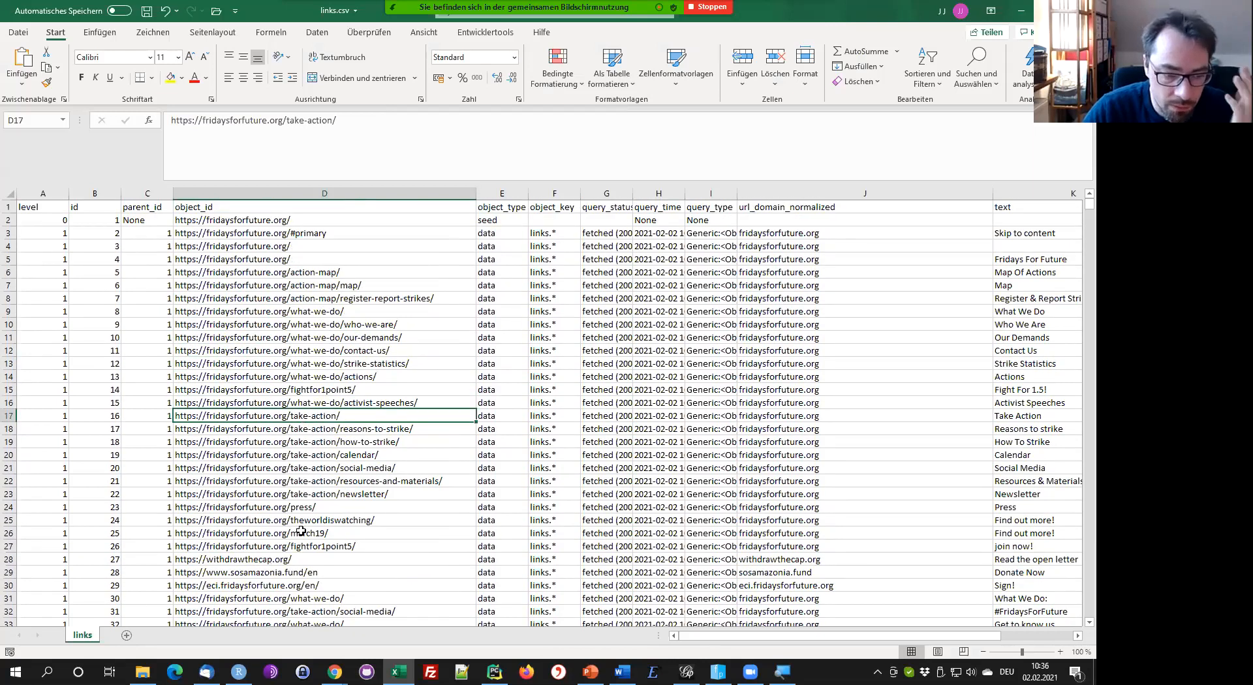
Switch to the browser and open the Data analysis page of the Facepager wiki on GitHub in a new tab
{"action": "left_click", "coordinate": [238, 672]}
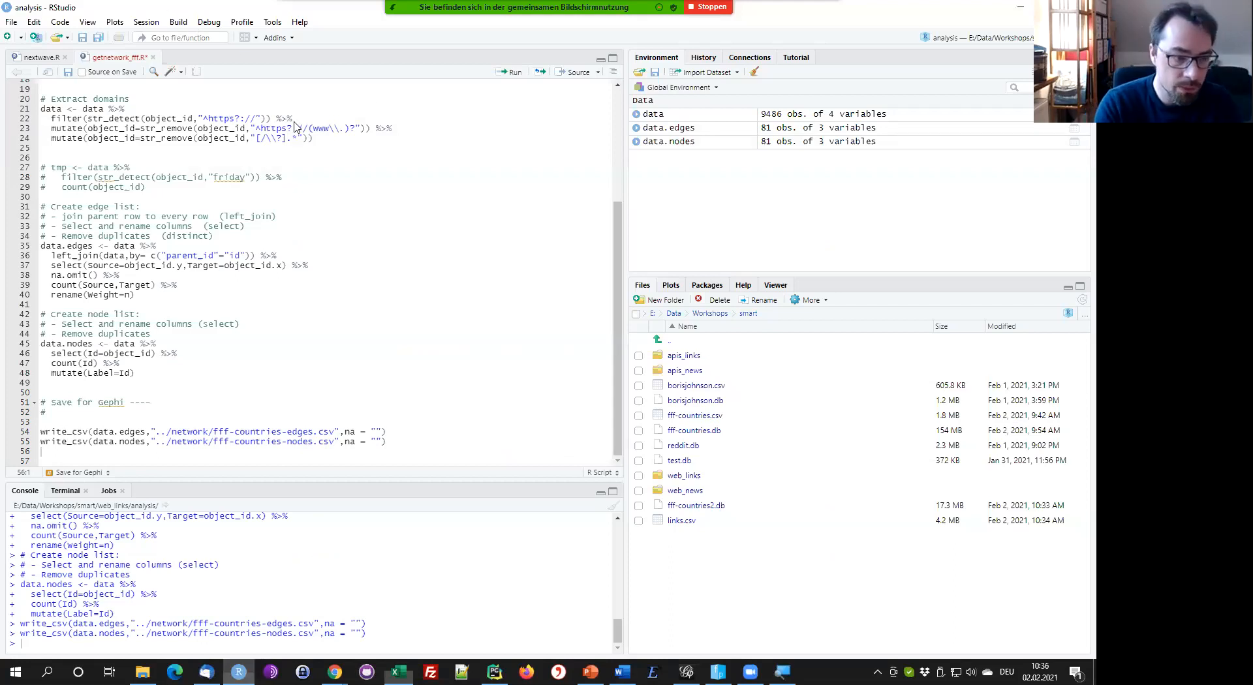
{"action": "left_click", "coordinate": [335, 672]}
{"action": "left_click", "coordinate": [391, 614]}
{"action": "key", "text": "ctrl+t"}
{"action": "type", "text": "wiki.rz.uni-greifswald.de"}
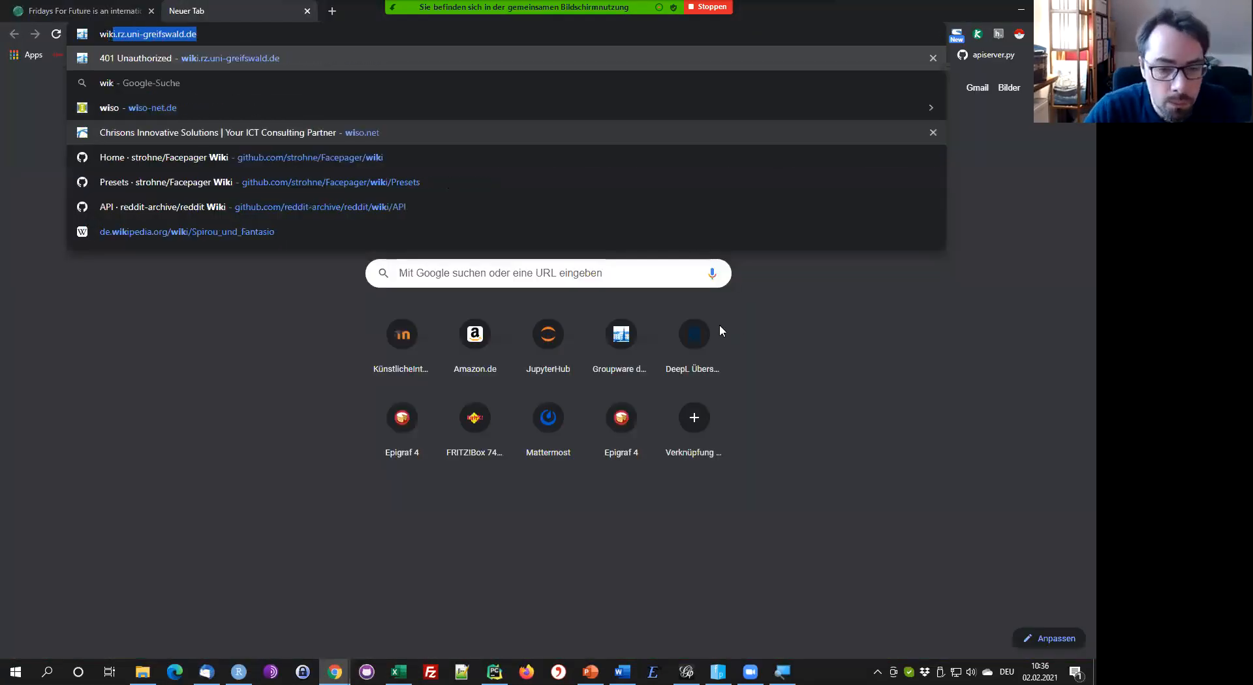
{"action": "key", "text": "Return"}
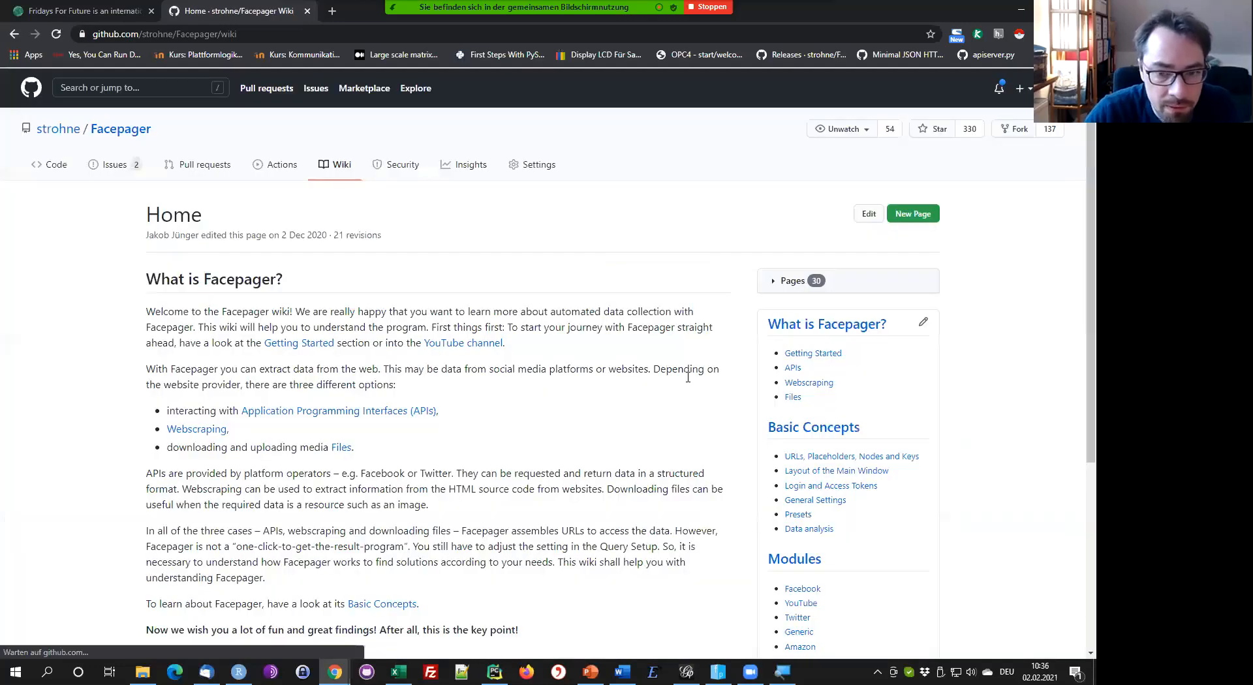
{"action": "scroll", "coordinate": [688, 306], "scroll_direction": "down", "scroll_amount": 2}
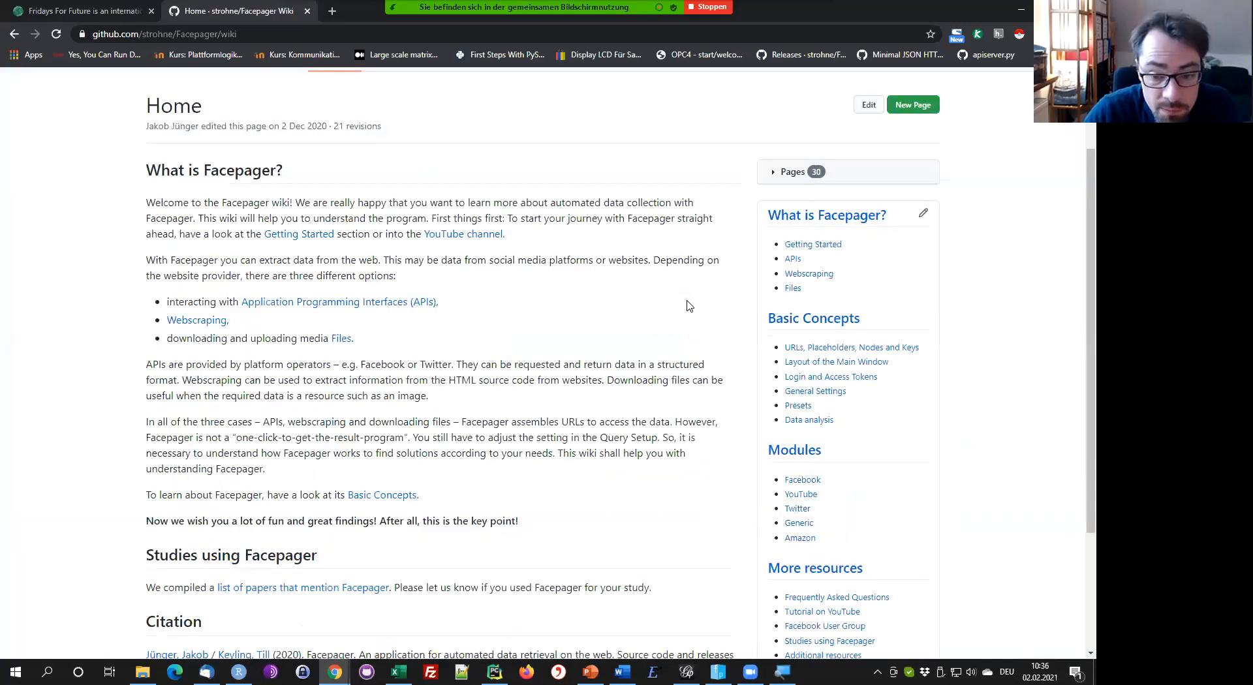
{"action": "left_click", "coordinate": [817, 423]}
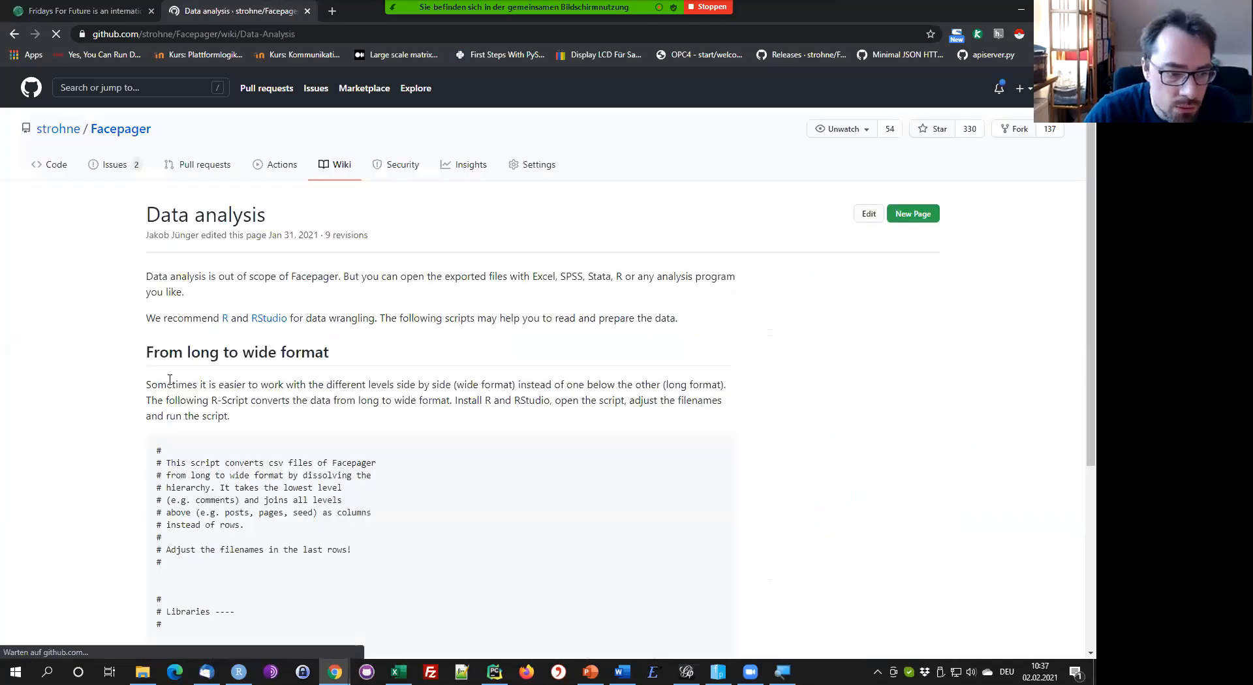
Examine the Prepare data for Gephi script, focusing on its edge list, node list and write_csv export lines
{"action": "scroll", "coordinate": [159, 391], "scroll_direction": "down", "scroll_amount": 15}
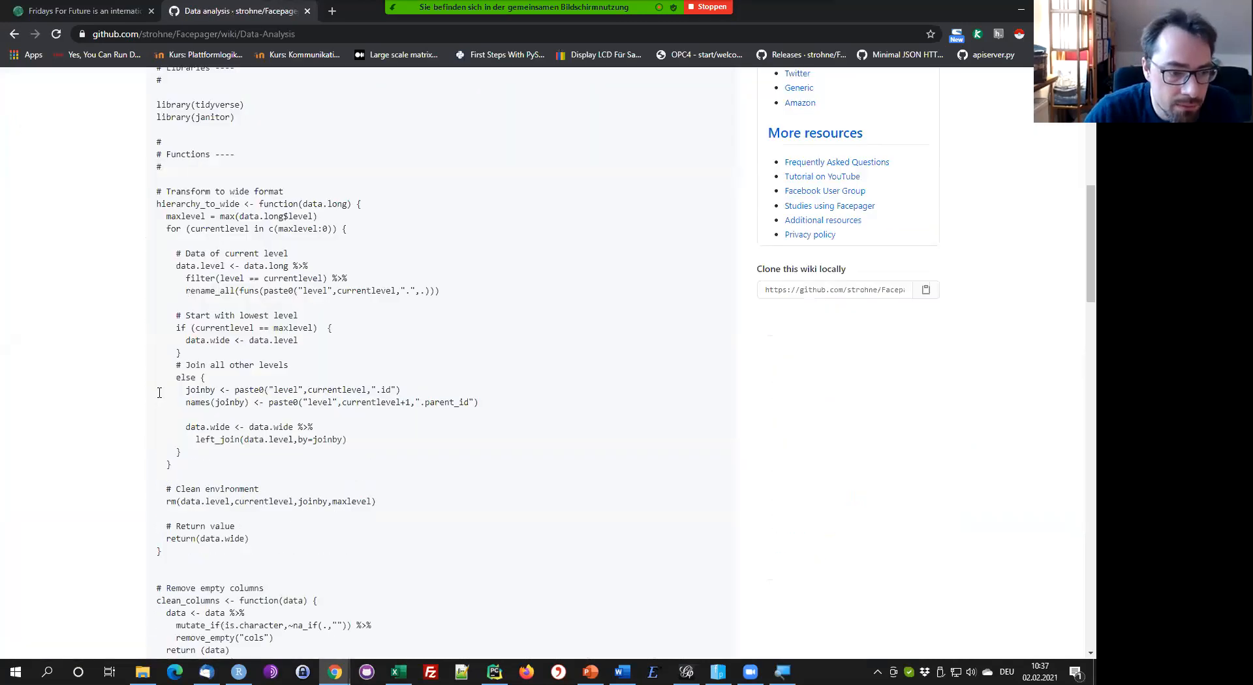
{"action": "scroll", "coordinate": [163, 358], "scroll_direction": "down", "scroll_amount": 14}
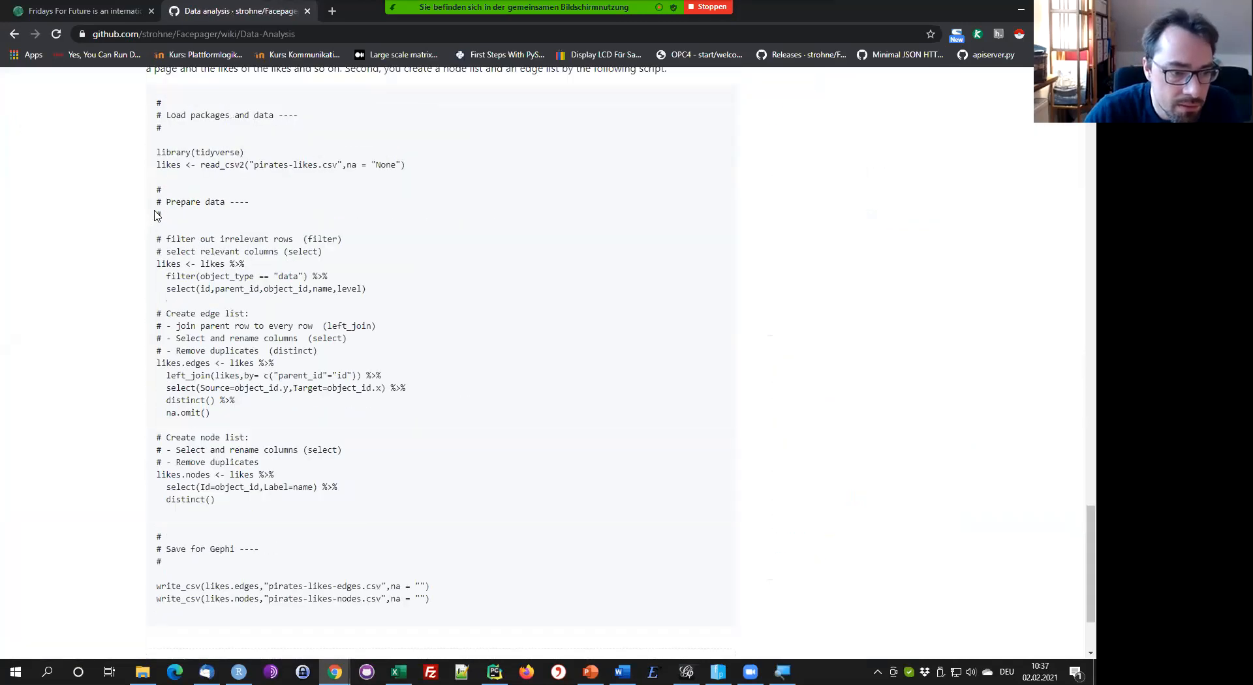
{"action": "scroll", "coordinate": [158, 210], "scroll_direction": "up", "scroll_amount": 2}
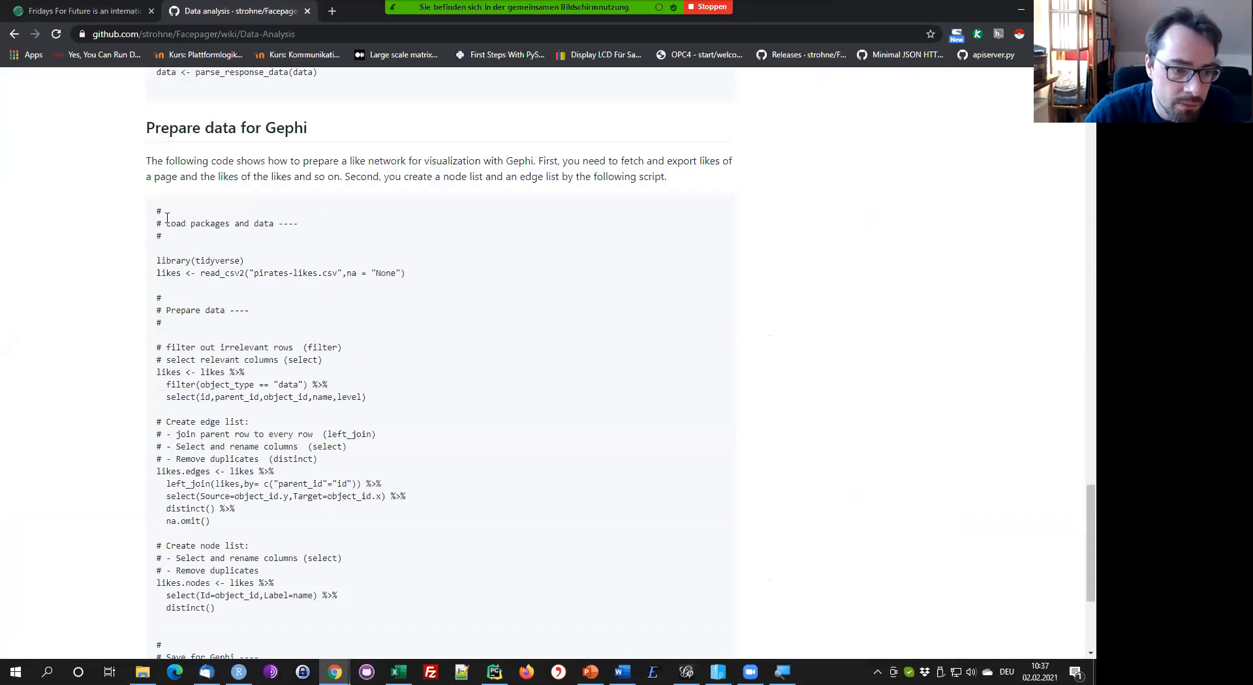
{"action": "scroll", "coordinate": [189, 424], "scroll_direction": "down", "scroll_amount": 4}
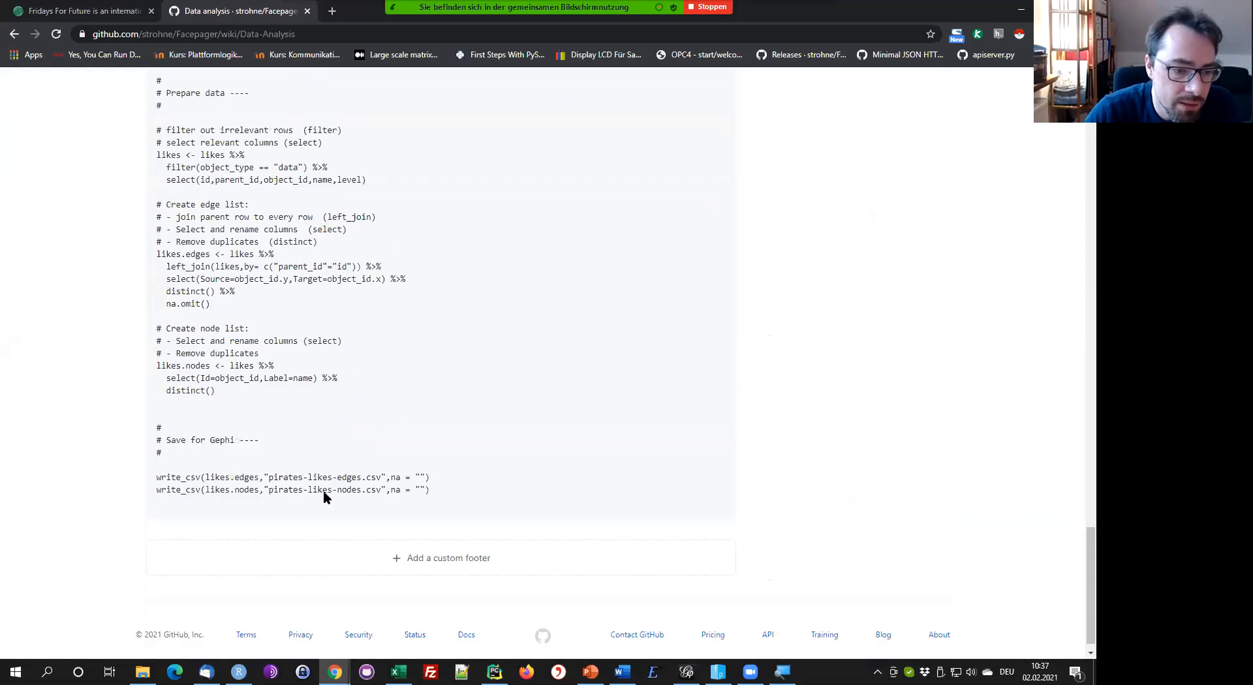
{"action": "scroll", "coordinate": [255, 340], "scroll_direction": "up", "scroll_amount": 2}
{"action": "left_click_drag", "start_coordinate": [260, 164], "coordinate": [342, 164]}
{"action": "double_click", "coordinate": [163, 364]}
{"action": "double_click", "coordinate": [163, 475]}
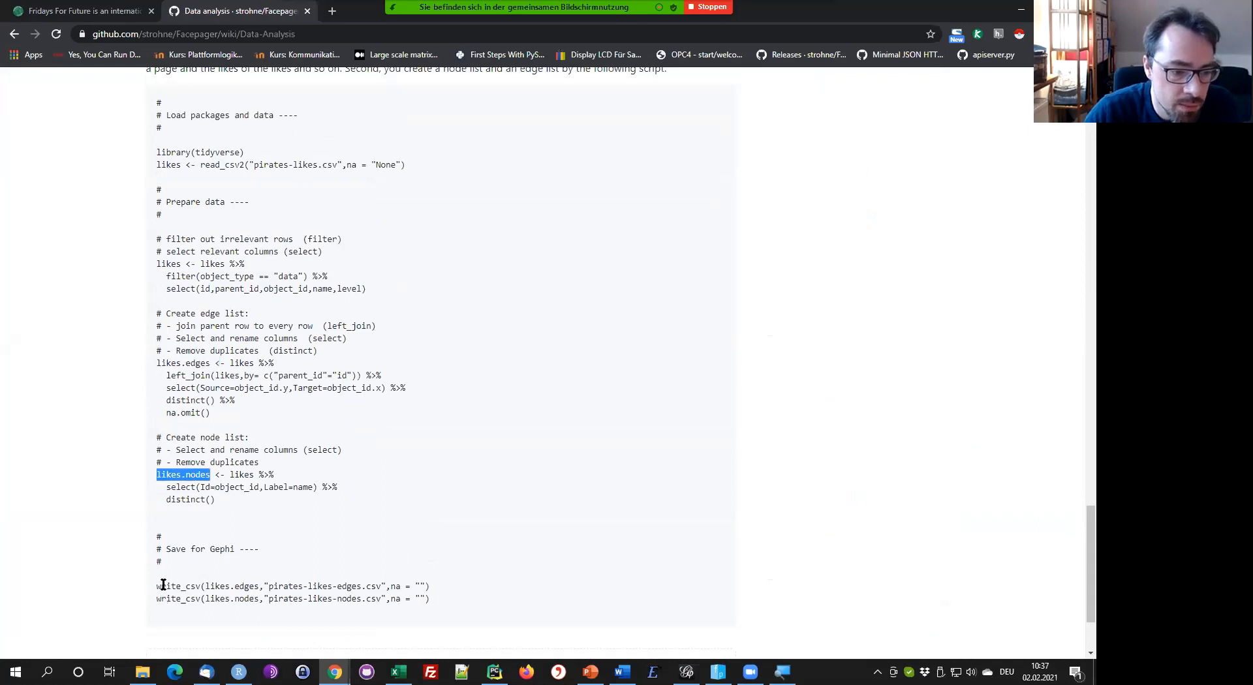
{"action": "left_click_drag", "start_coordinate": [160, 586], "coordinate": [432, 609]}
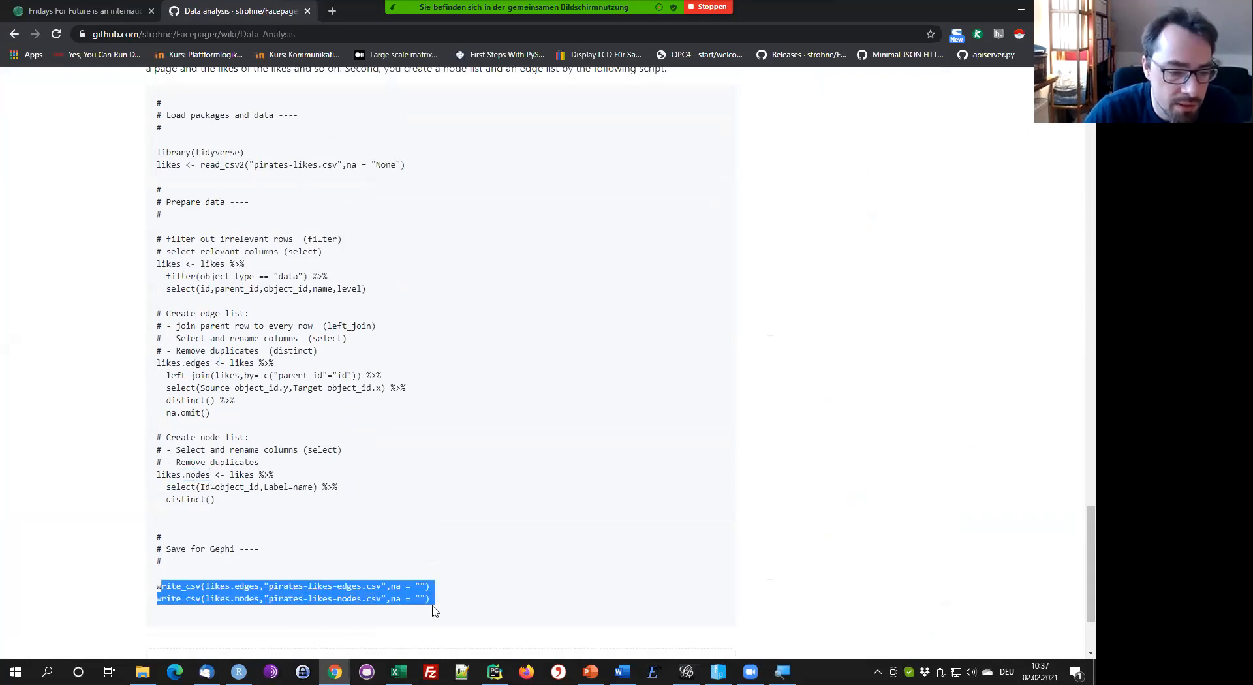
{"action": "left_click", "coordinate": [437, 467]}
Review the introduction and opening code of the From long to wide format script
{"action": "scroll", "coordinate": [437, 467], "scroll_direction": "up", "scroll_amount": 15}
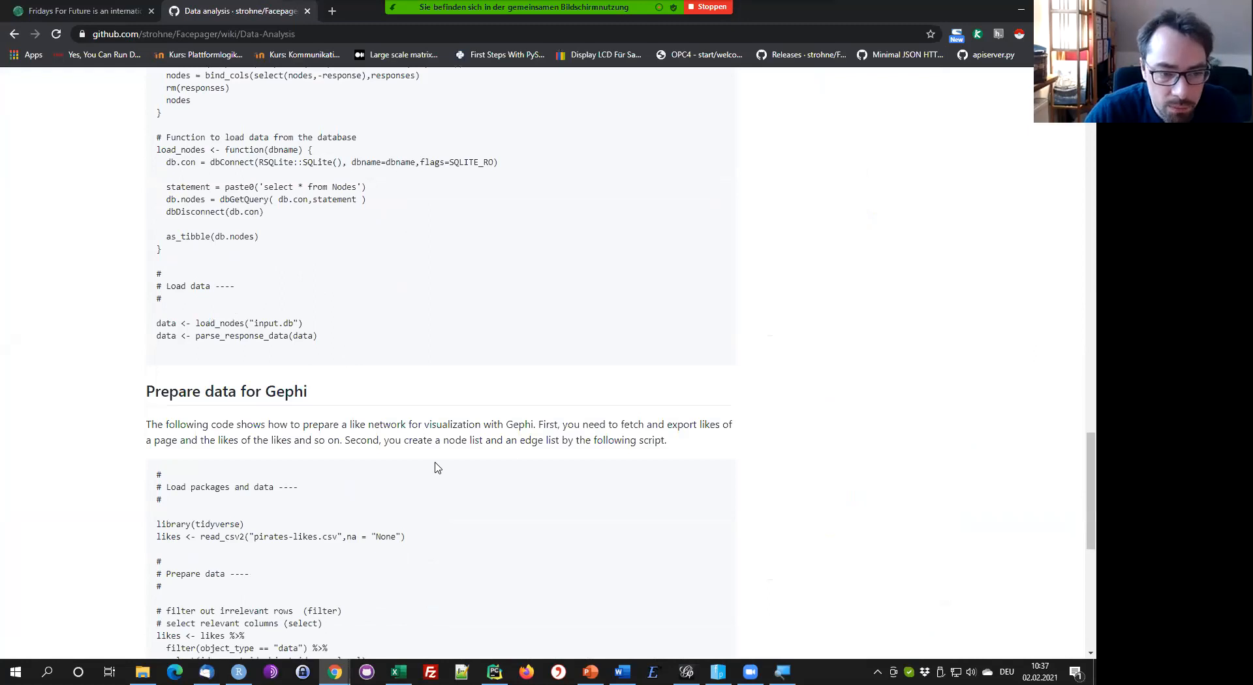
{"action": "scroll", "coordinate": [437, 467], "scroll_direction": "up", "scroll_amount": 15}
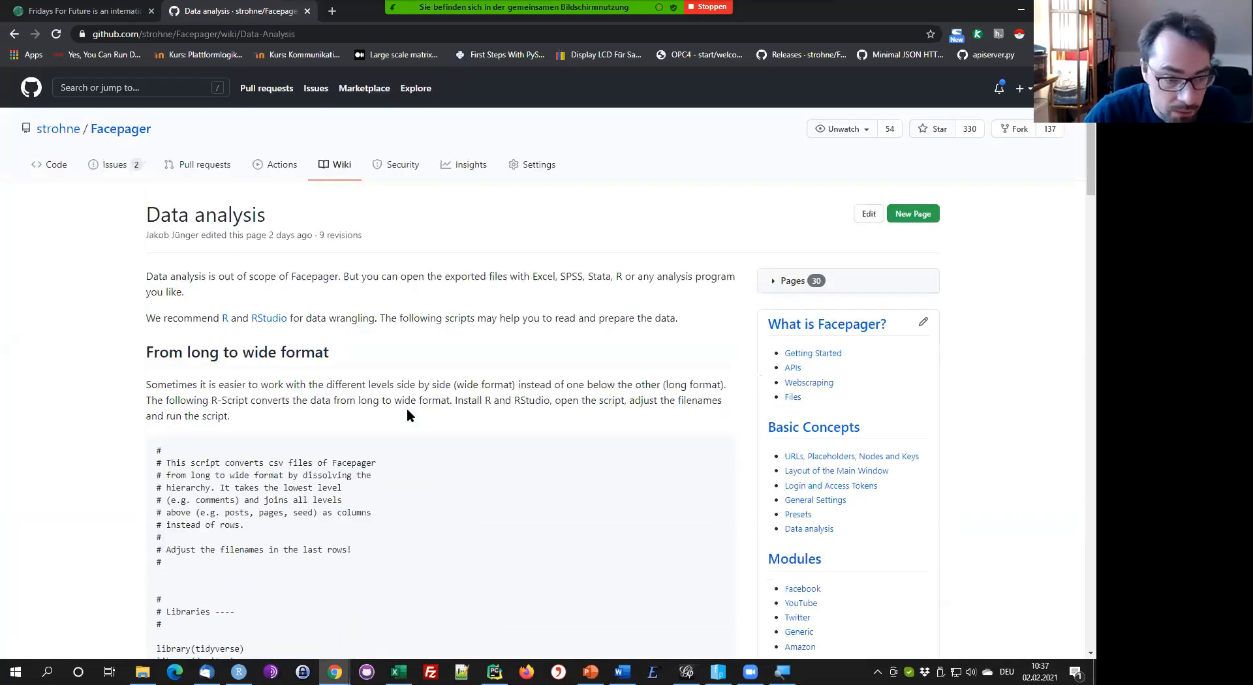
{"action": "scroll", "coordinate": [407, 411], "scroll_direction": "down", "scroll_amount": 3}
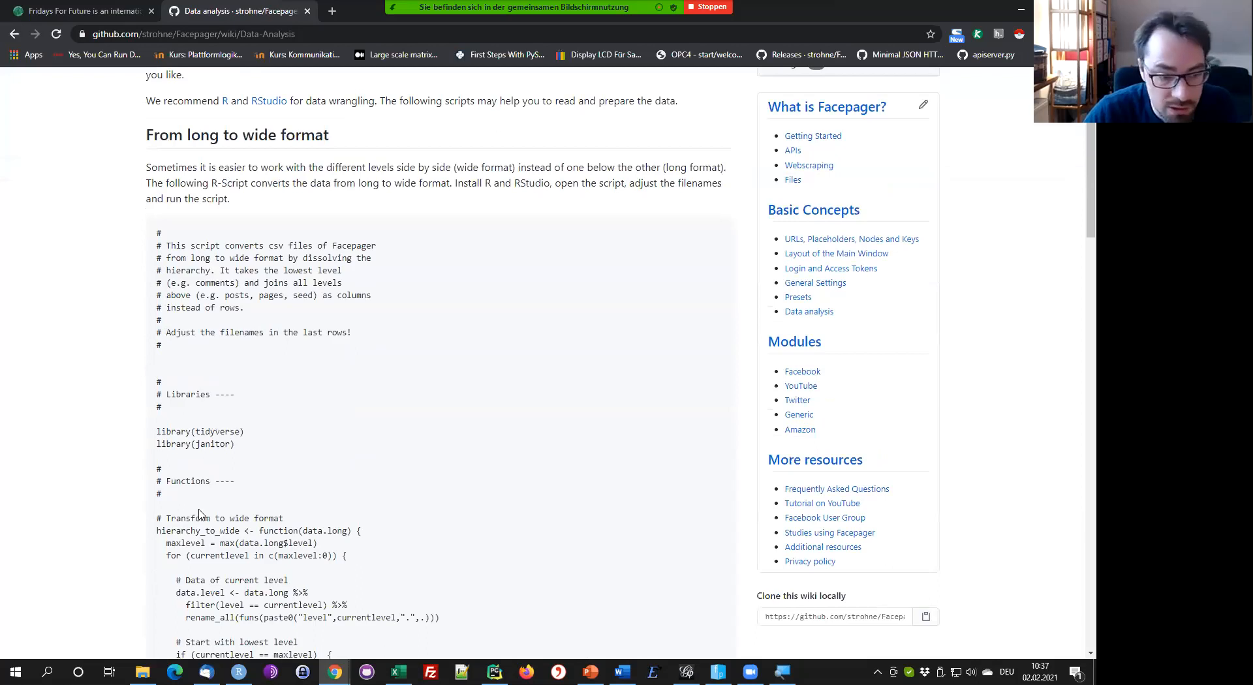
{"action": "scroll", "coordinate": [292, 444], "scroll_direction": "up", "scroll_amount": 3}
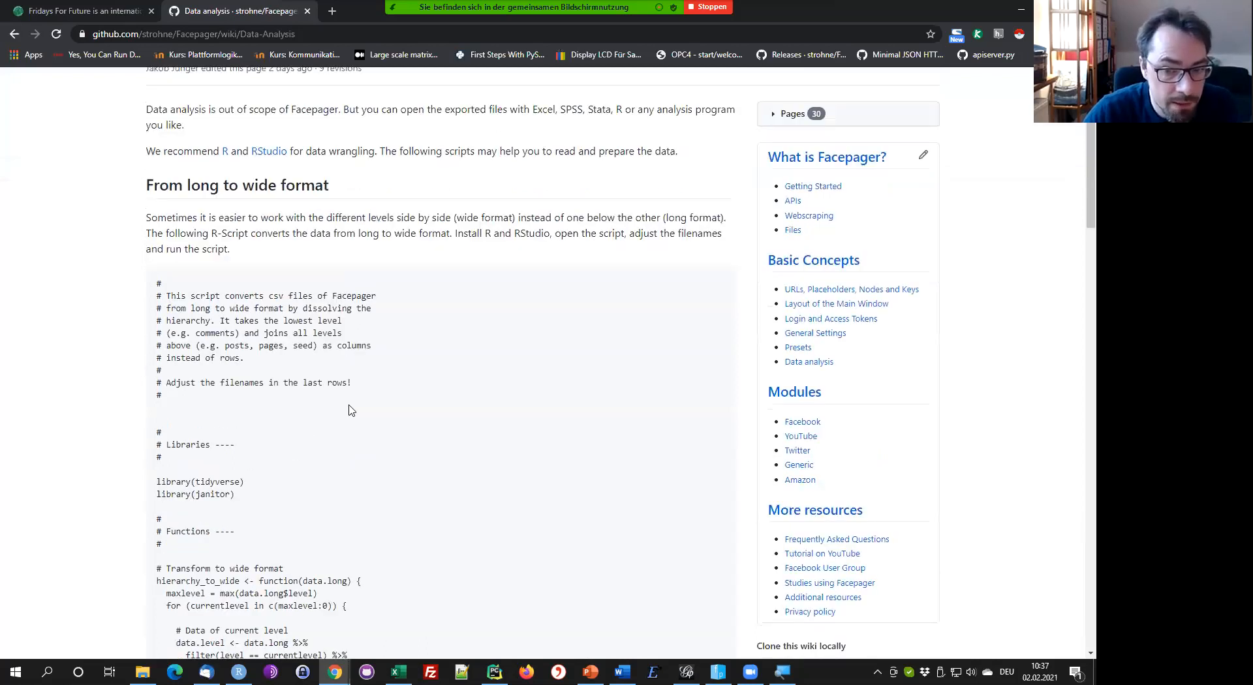
Open the Scraping Links from Webpages tutorial in the wiki and read its instructions up to exporting the data
{"action": "left_click", "coordinate": [802, 384]}
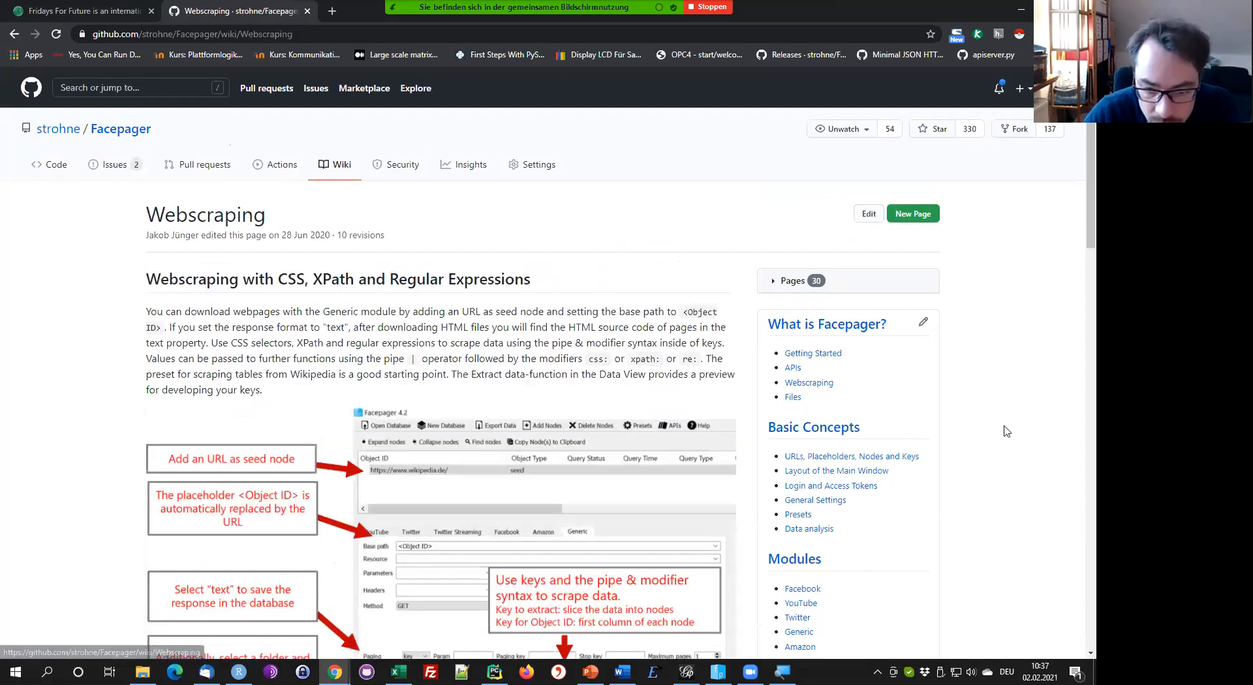
{"action": "left_click", "coordinate": [821, 356]}
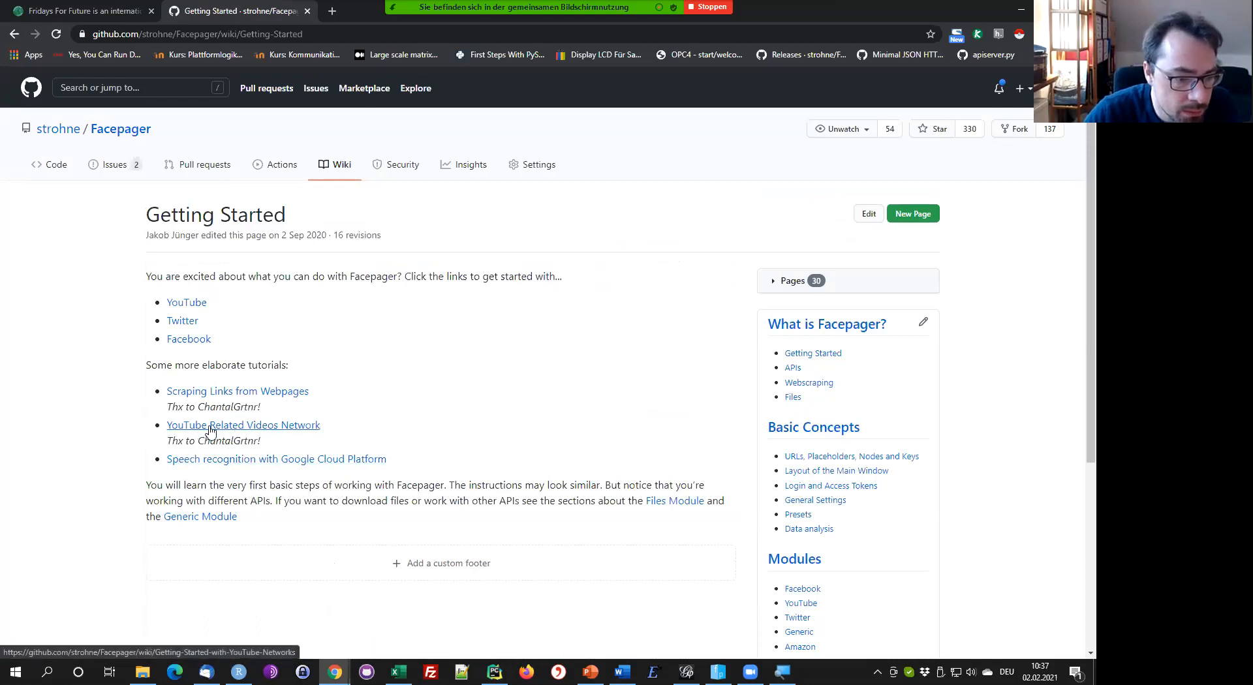
{"action": "left_click", "coordinate": [280, 392]}
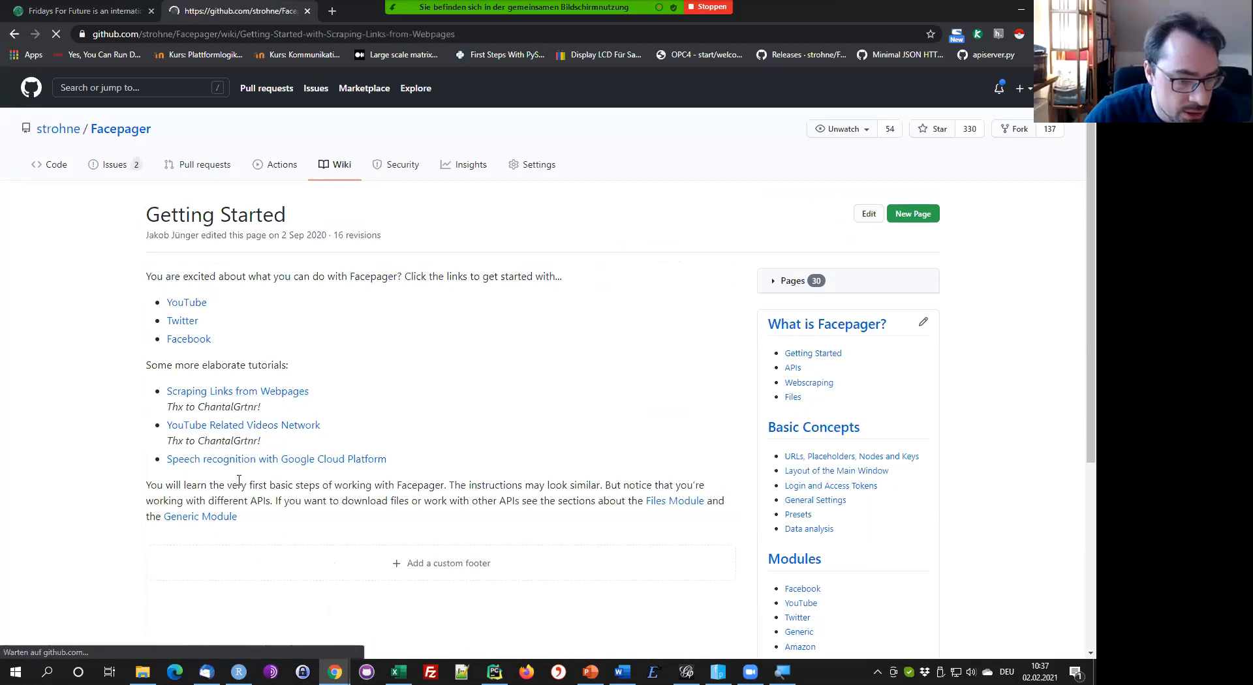
{"action": "scroll", "coordinate": [231, 485], "scroll_direction": "down", "scroll_amount": 7}
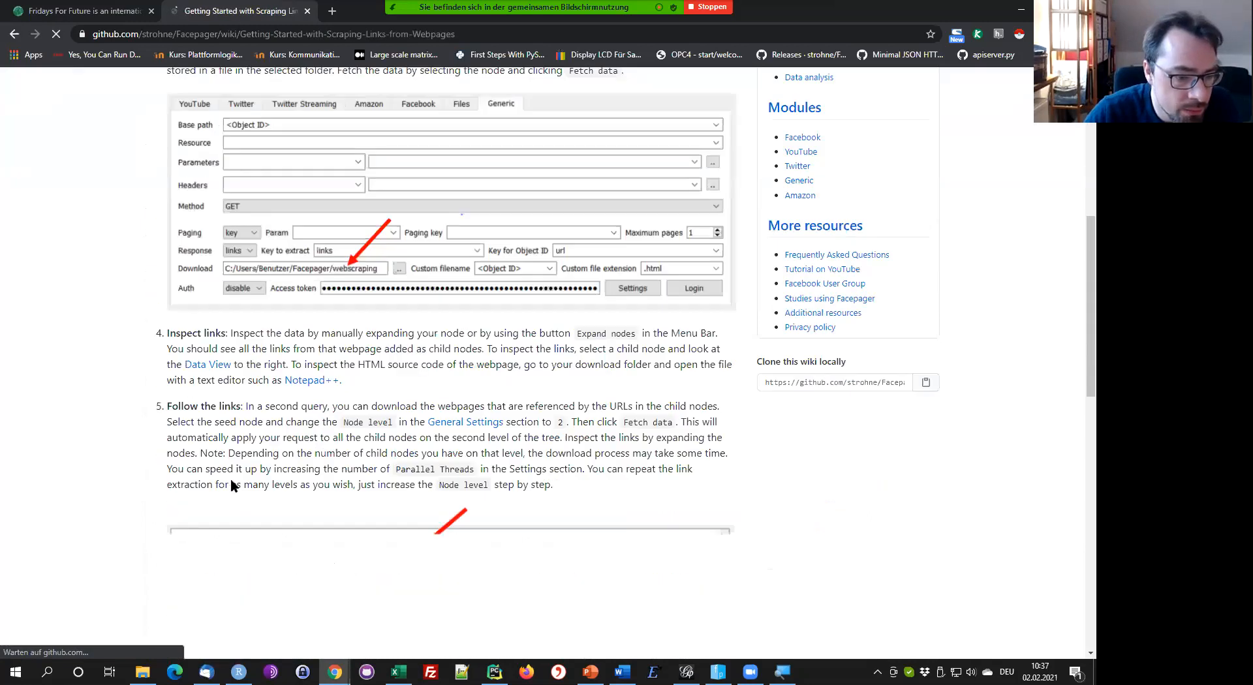
{"action": "scroll", "coordinate": [274, 327], "scroll_direction": "down", "scroll_amount": 7}
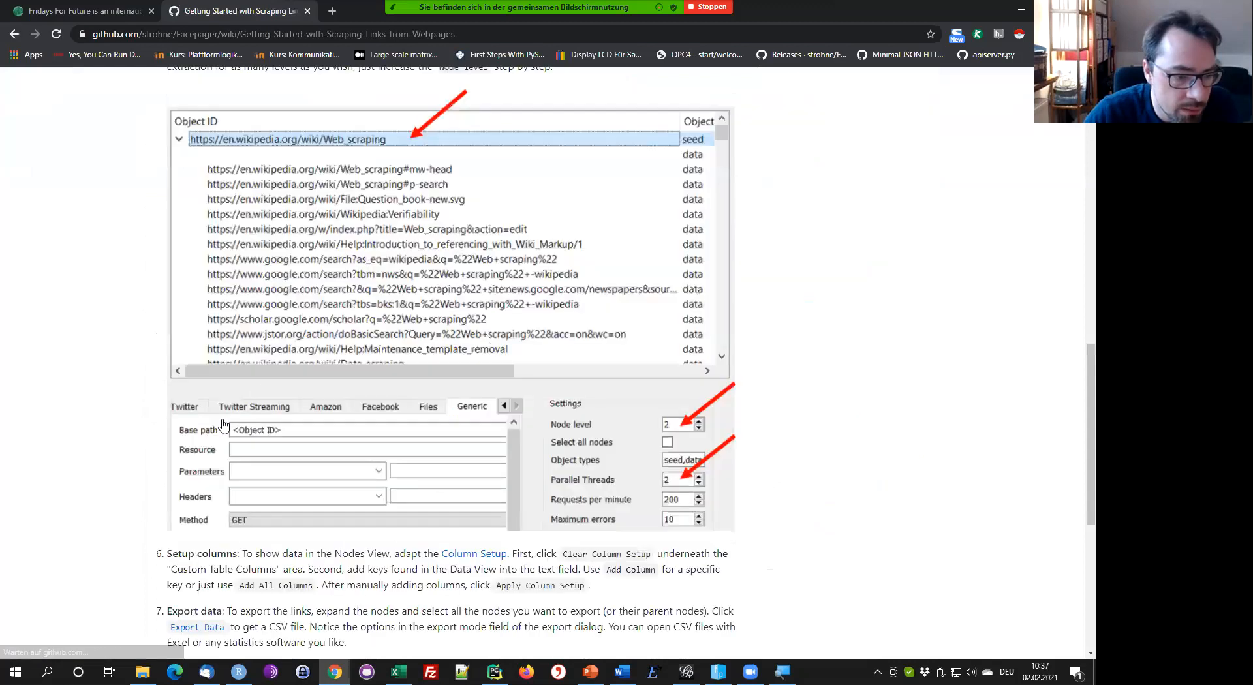
{"action": "scroll", "coordinate": [278, 431], "scroll_direction": "down", "scroll_amount": 3}
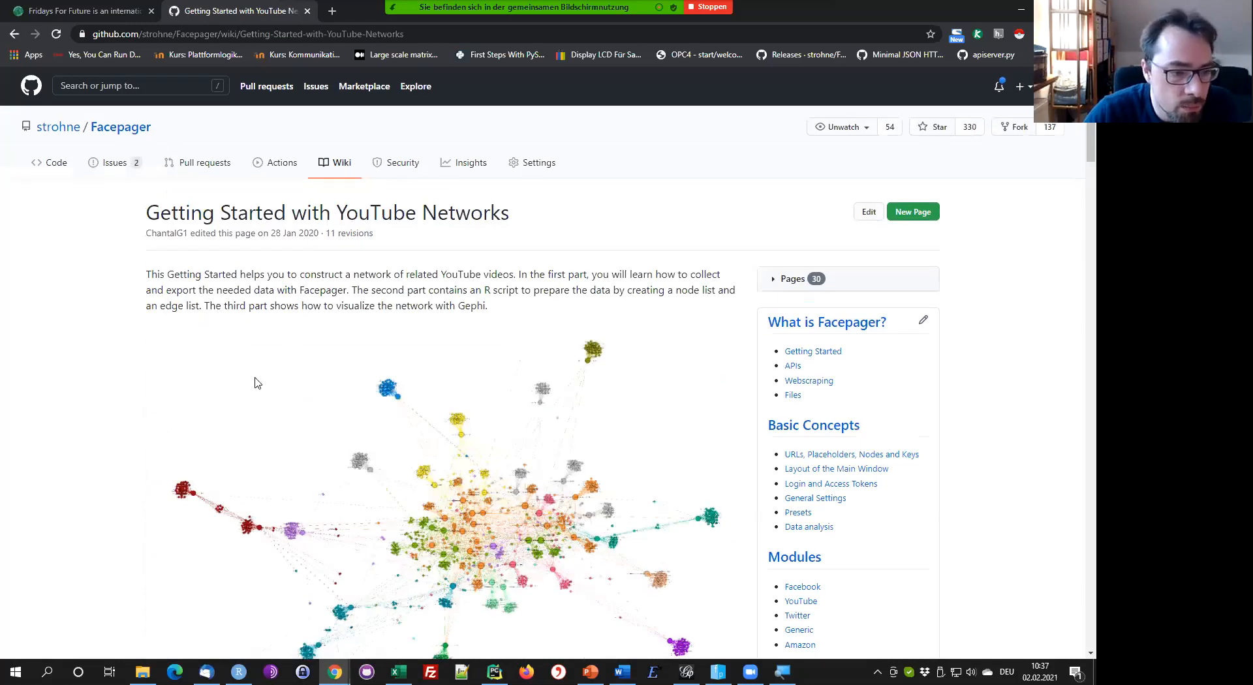
Read Part 2: R script of the YouTube networks tutorial, covering how the nodes and edges files are created
{"action": "scroll", "coordinate": [257, 382], "scroll_direction": "down", "scroll_amount": 20}
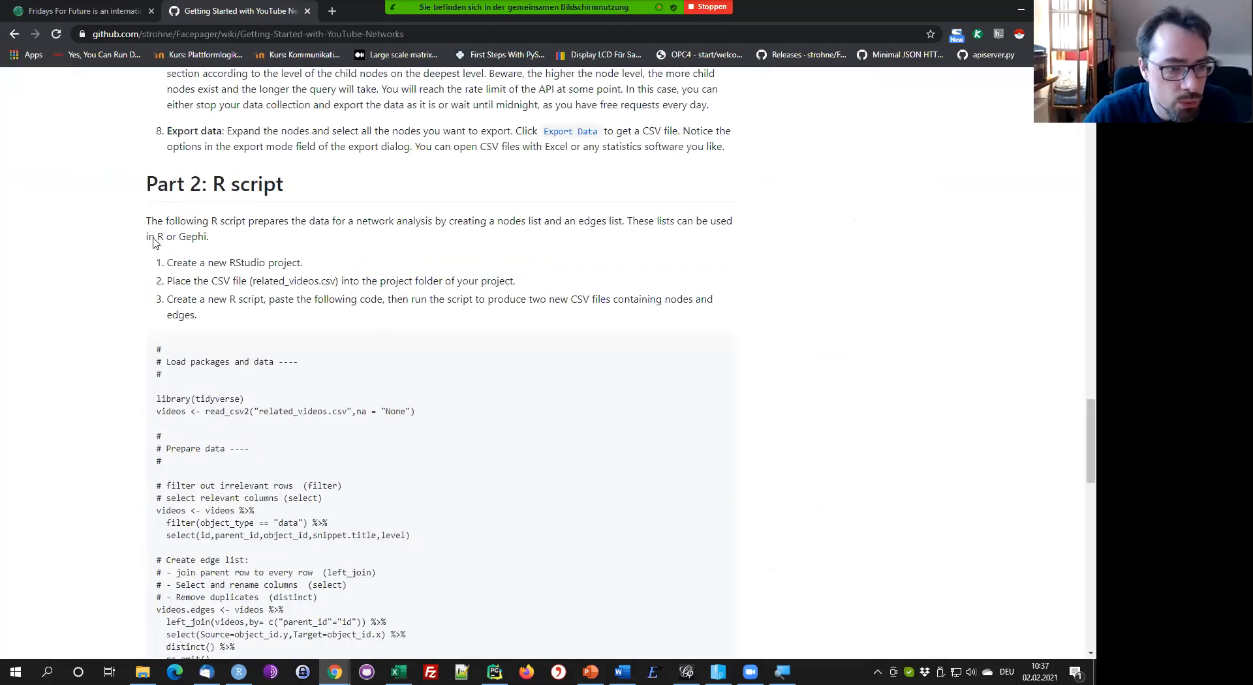
{"action": "scroll", "coordinate": [139, 293], "scroll_direction": "down", "scroll_amount": 5}
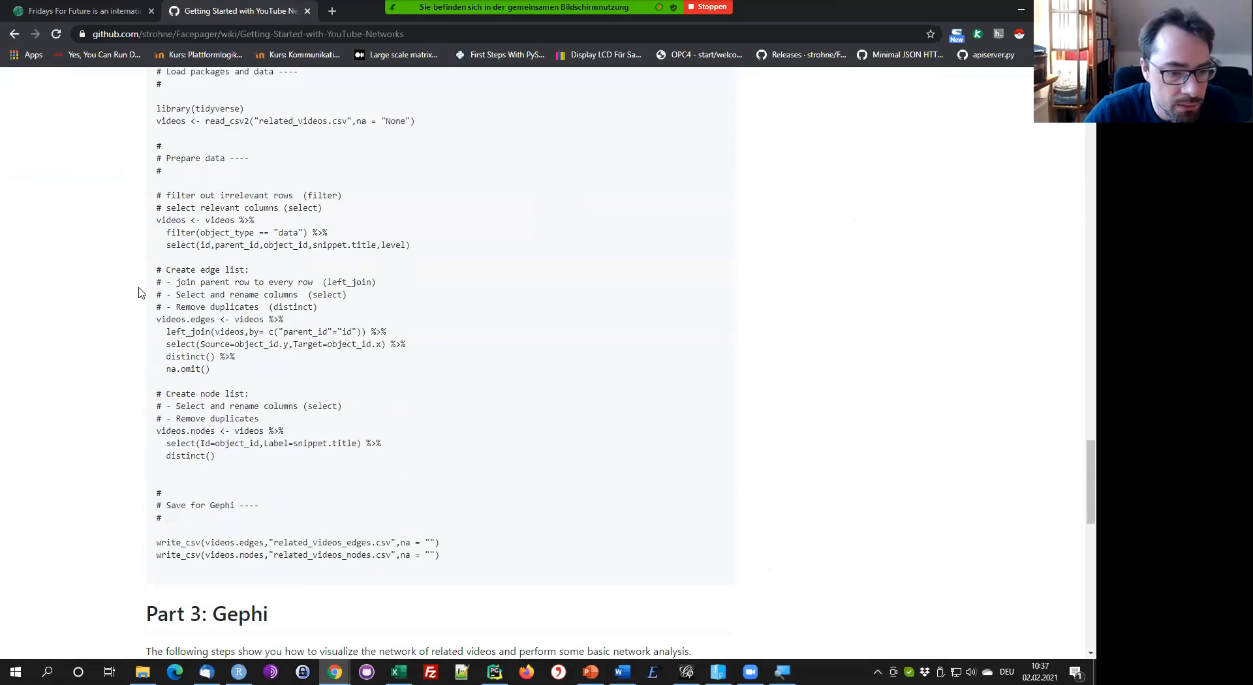
{"action": "scroll", "coordinate": [137, 292], "scroll_direction": "down", "scroll_amount": 8}
{"action": "scroll", "coordinate": [137, 291], "scroll_direction": "up", "scroll_amount": 12}
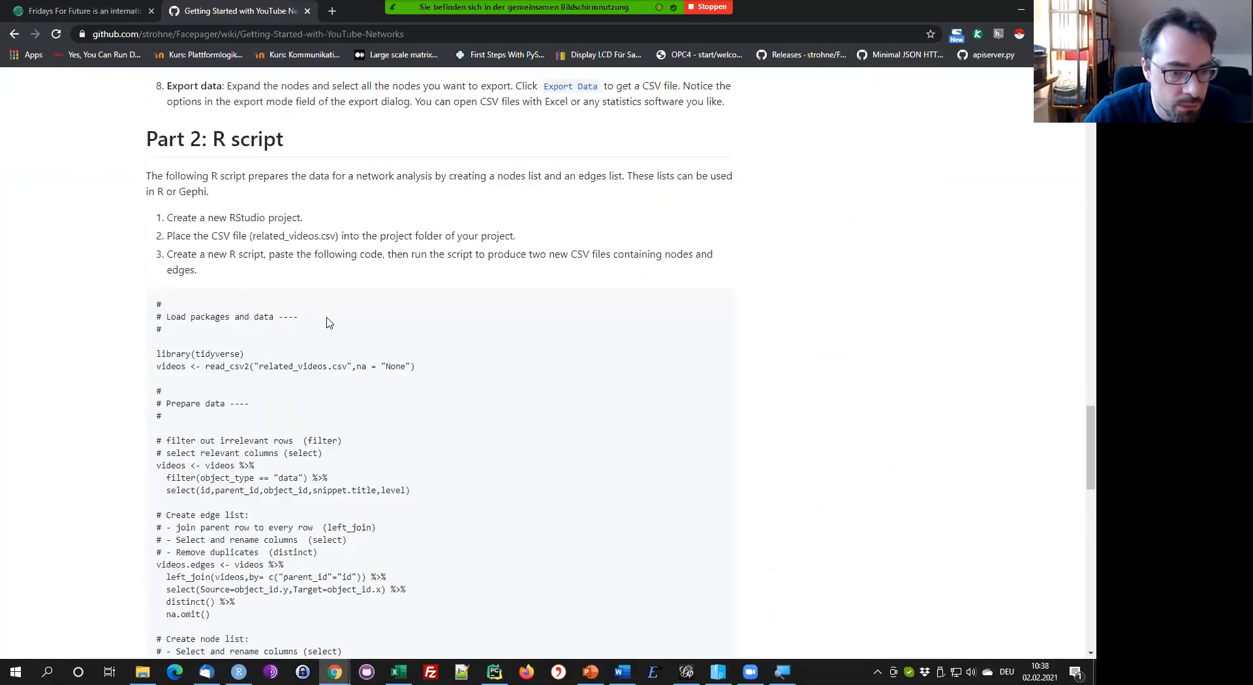
{"action": "scroll", "coordinate": [353, 389], "scroll_direction": "up", "scroll_amount": 2}
Revisit the wiki's Webscraping and Getting Started pages and return to Facepager
{"action": "key", "text": "alt+Left"}
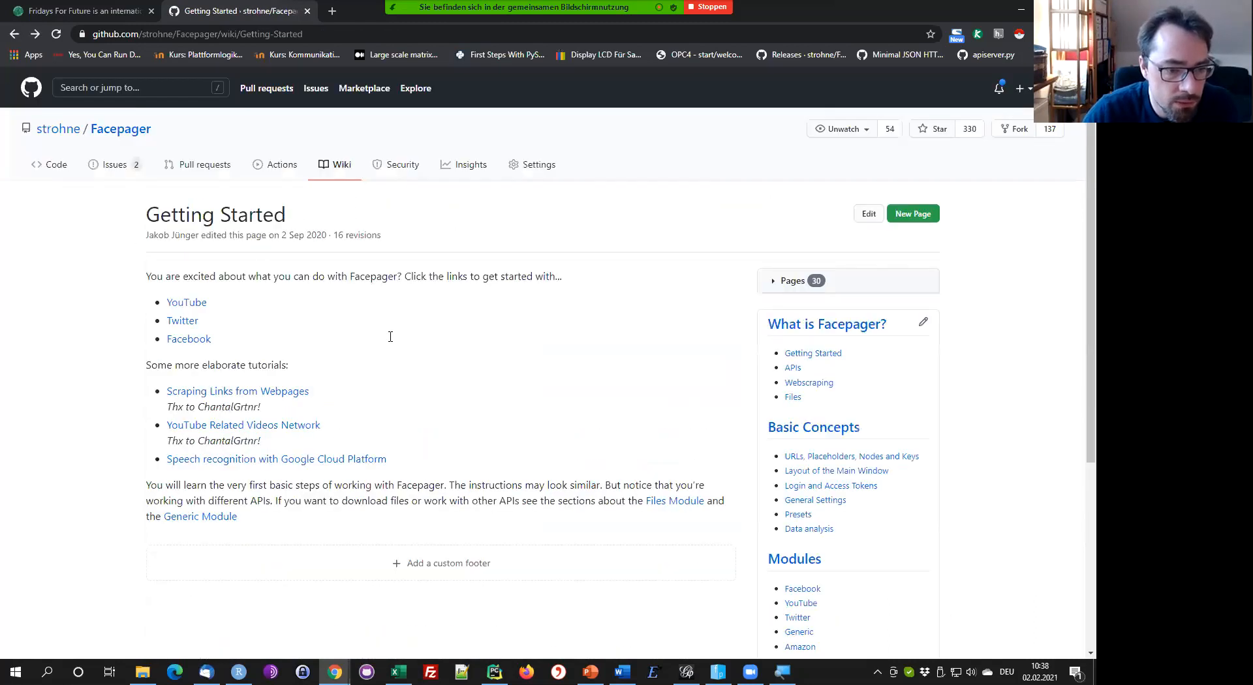
{"action": "left_click", "coordinate": [809, 383]}
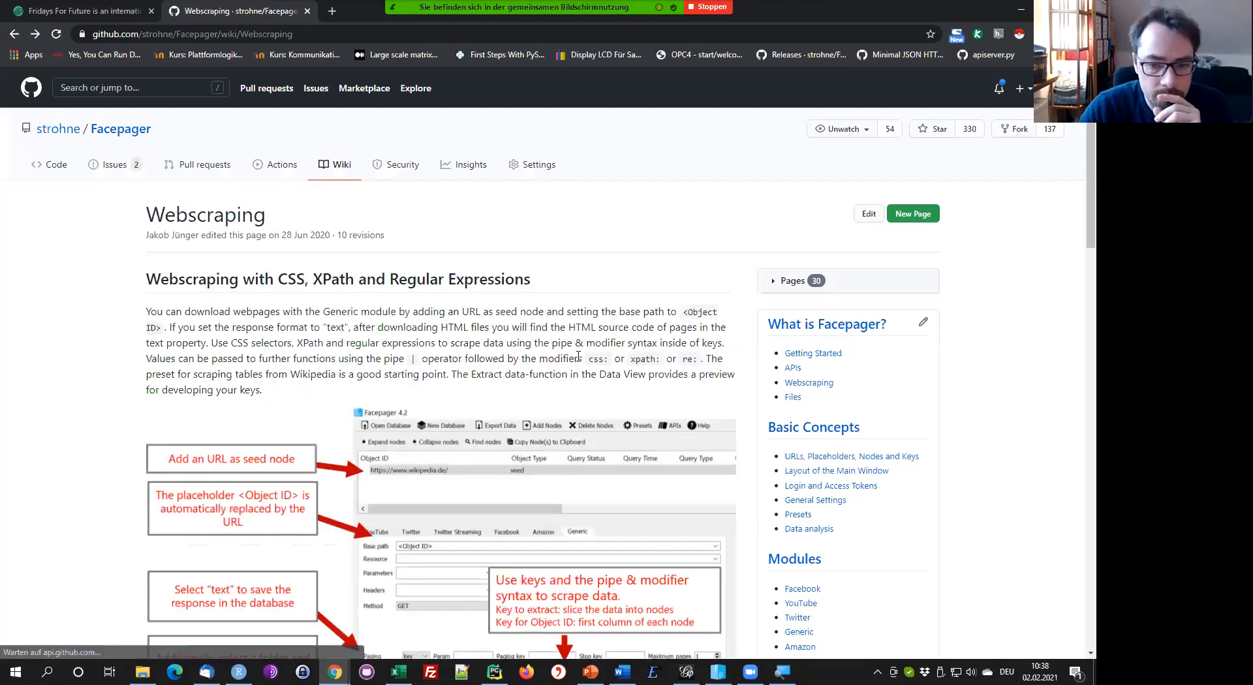
{"action": "left_click", "coordinate": [790, 354]}
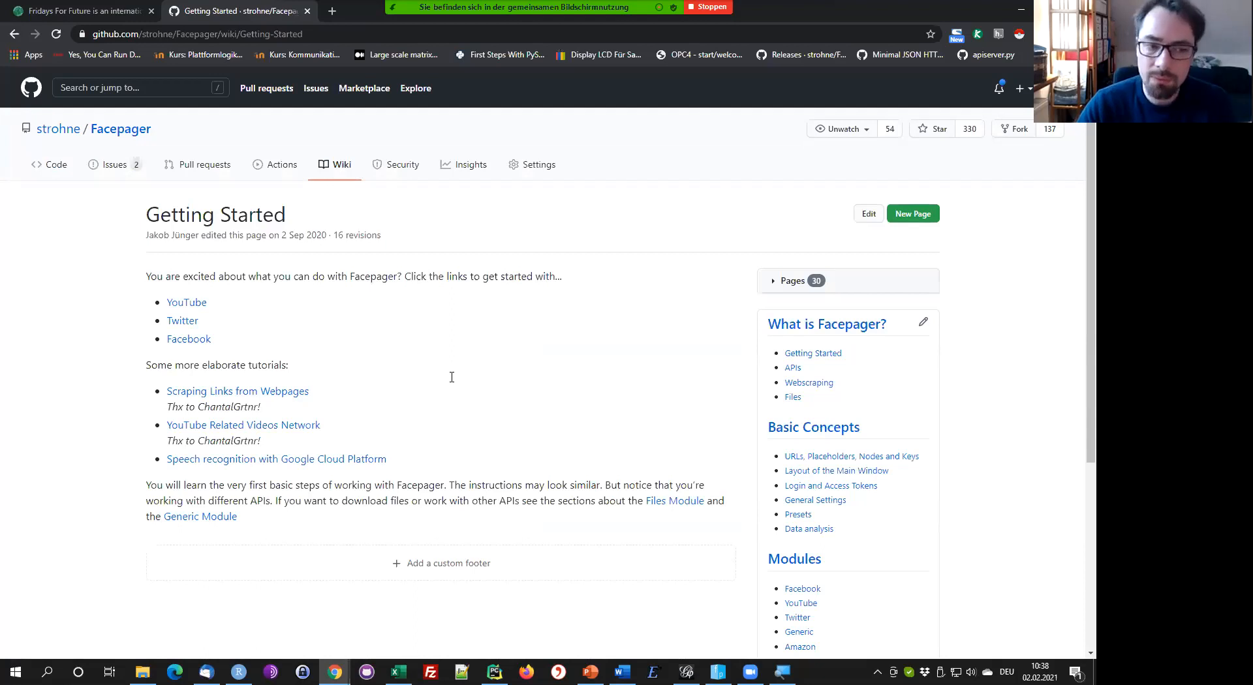
{"action": "left_click", "coordinate": [1023, 8]}
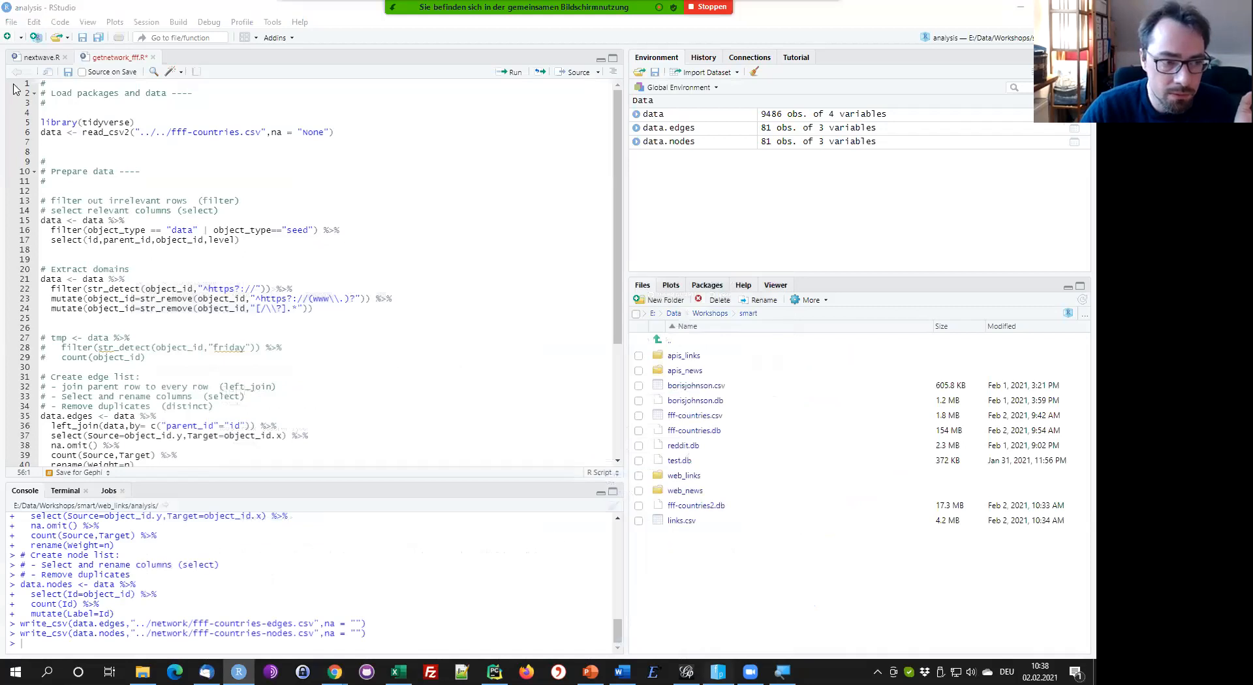
{"action": "key", "text": "alt+Tab"}
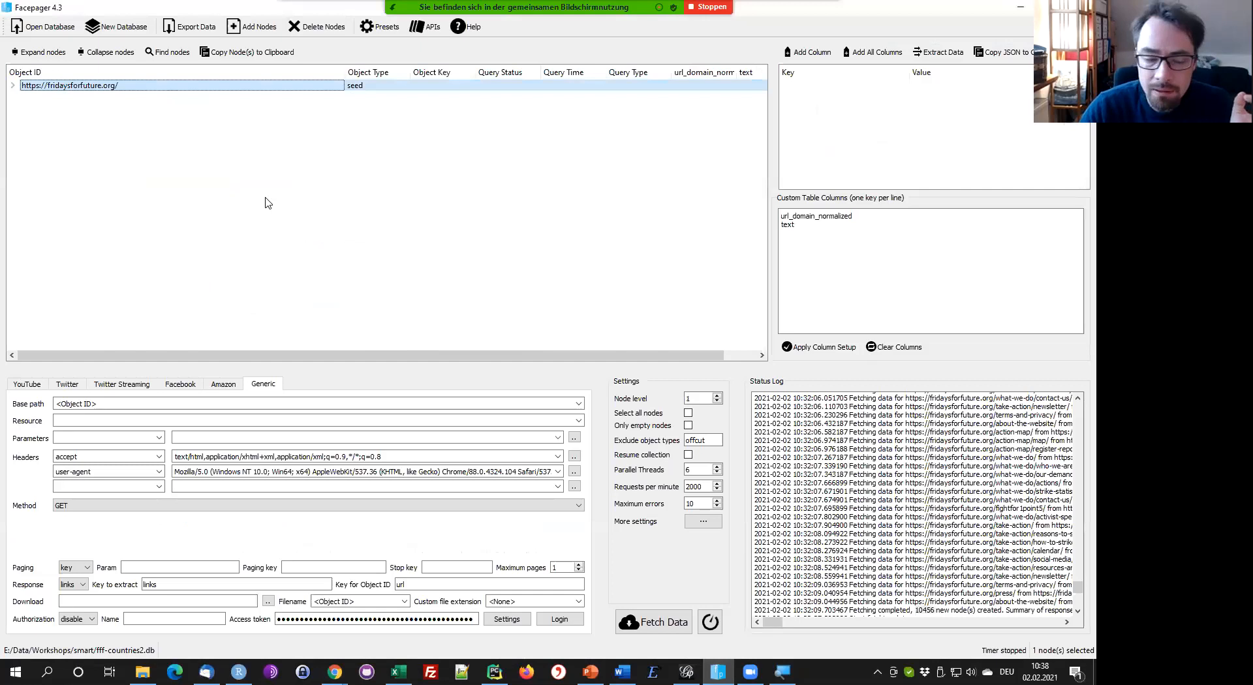
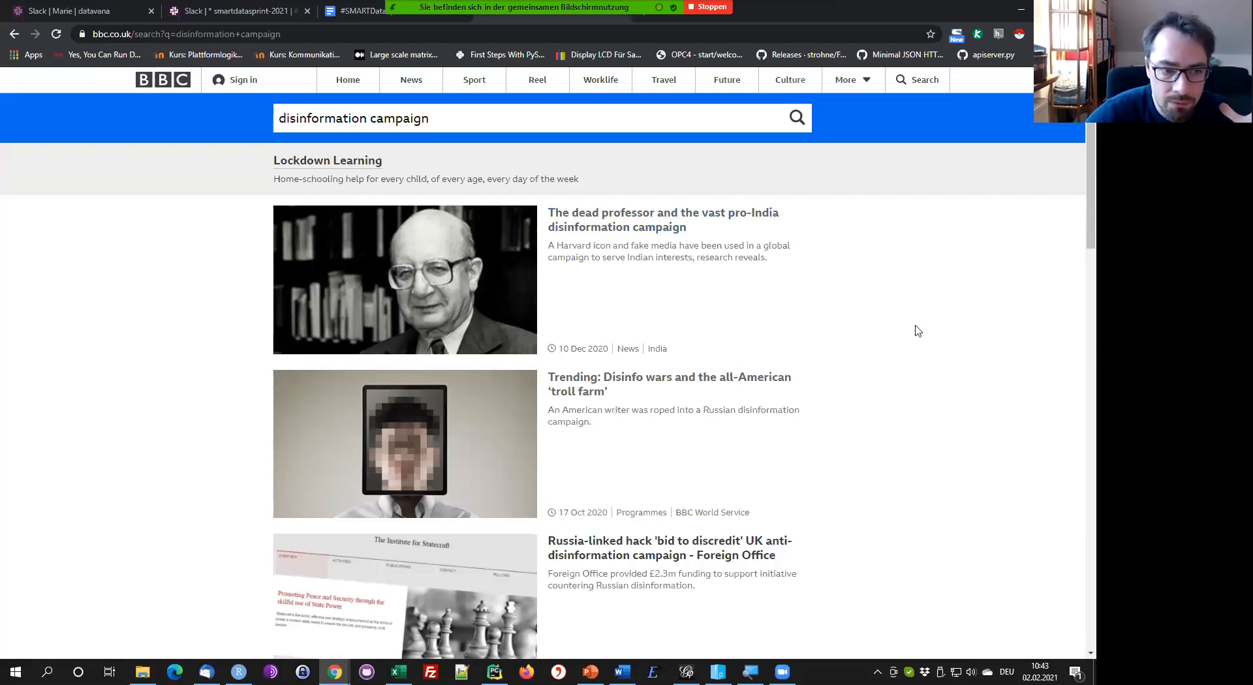
Run the BBC search for "disinformation campaign" and look through the list of result articles
{"action": "scroll", "coordinate": [914, 330], "scroll_direction": "down", "scroll_amount": 2}
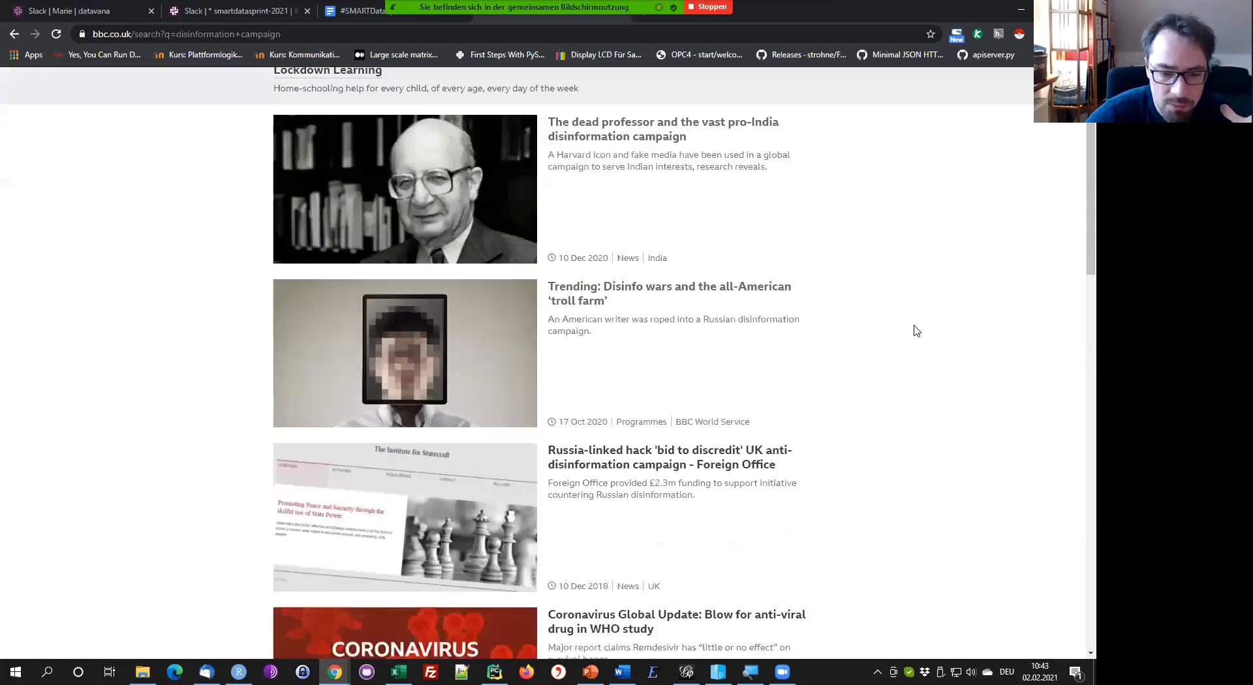
{"action": "scroll", "coordinate": [914, 331], "scroll_direction": "up", "scroll_amount": 2}
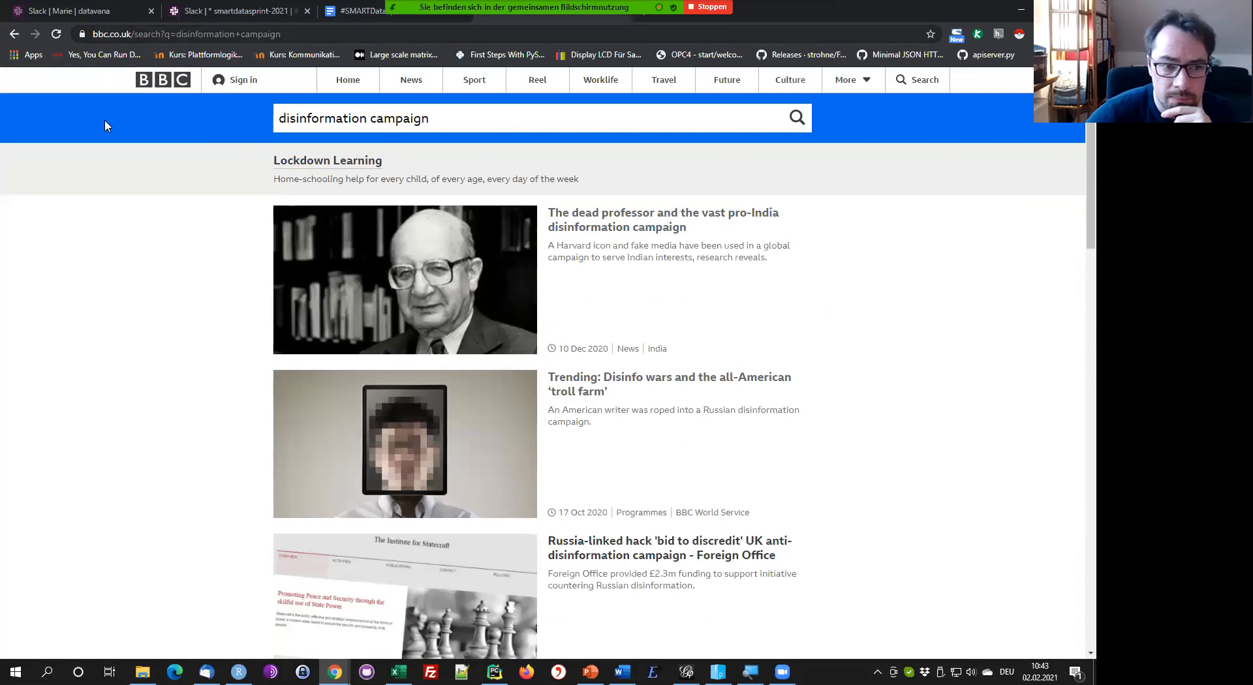
{"action": "left_click", "coordinate": [459, 121]}
{"action": "left_click", "coordinate": [796, 119]}
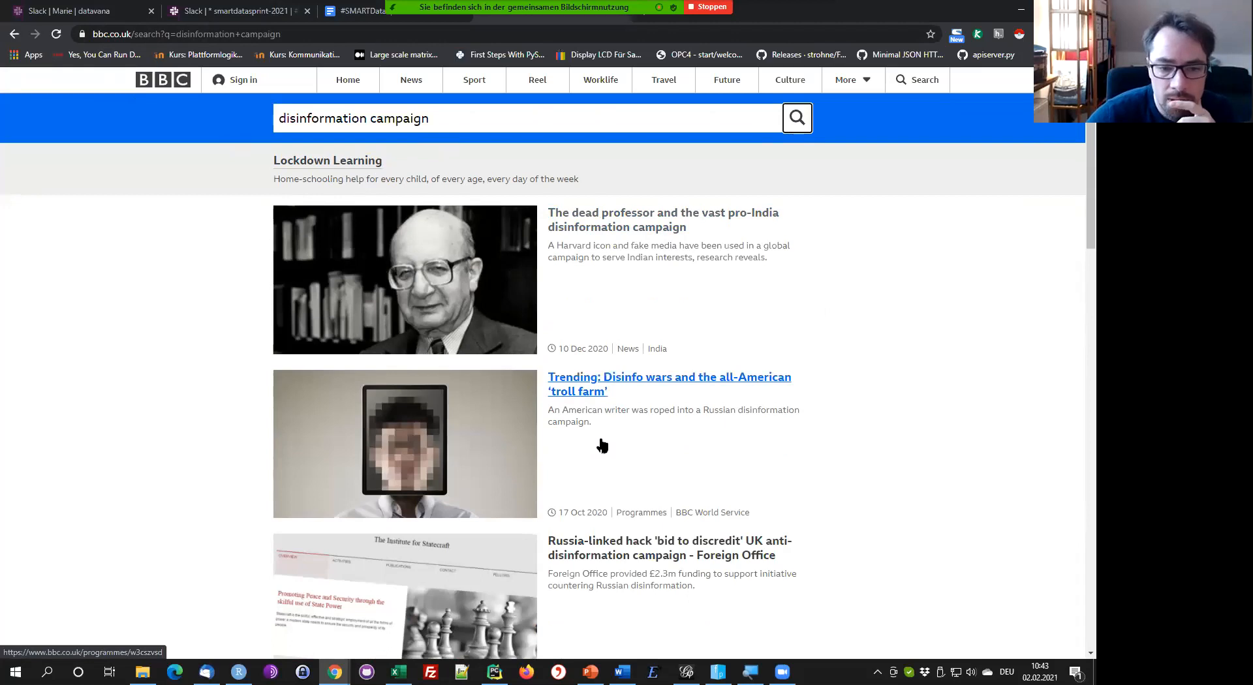
{"action": "scroll", "coordinate": [602, 430], "scroll_direction": "down", "scroll_amount": 8}
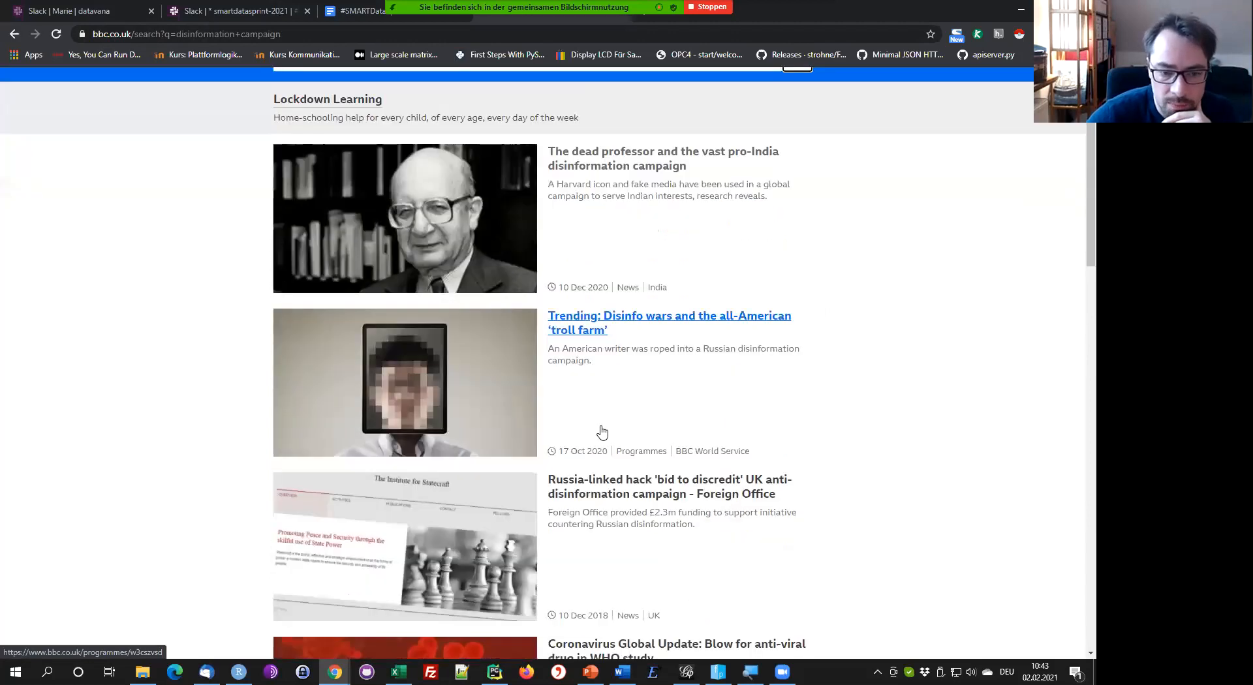
{"action": "scroll", "coordinate": [602, 431], "scroll_direction": "down", "scroll_amount": 12}
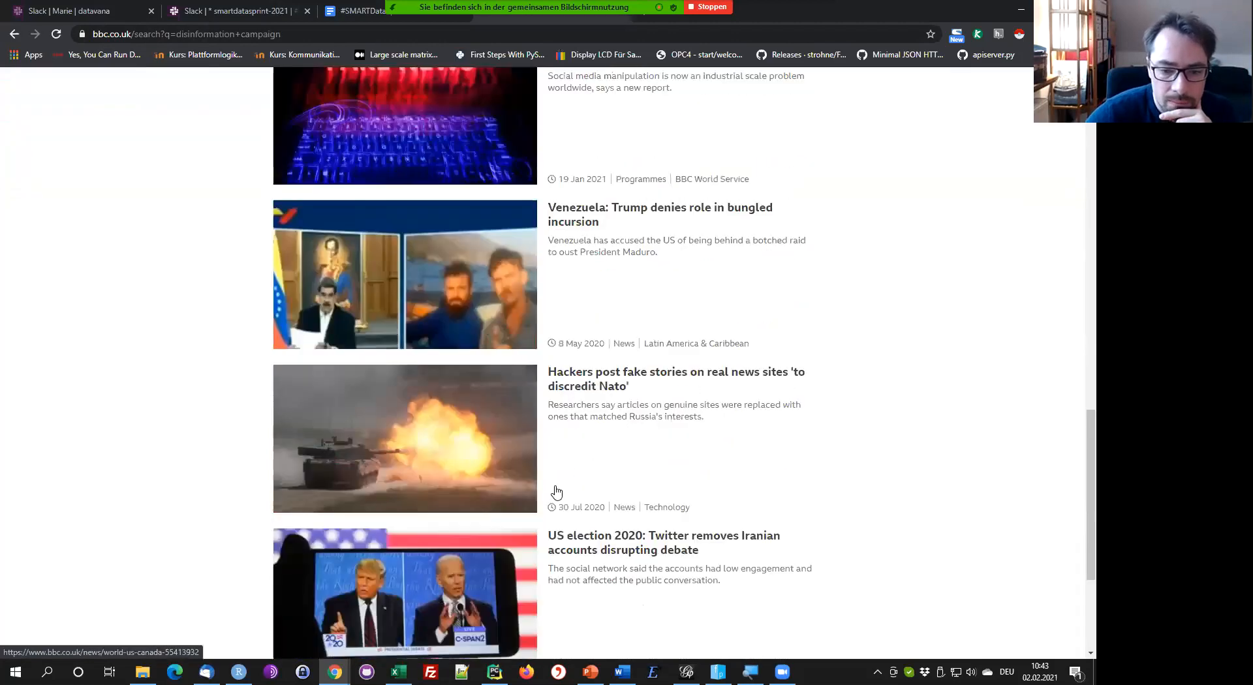
Look through the first page of BBC search results, including the page numbers below the list and the first articles
{"action": "scroll", "coordinate": [691, 418], "scroll_direction": "up", "scroll_amount": 20}
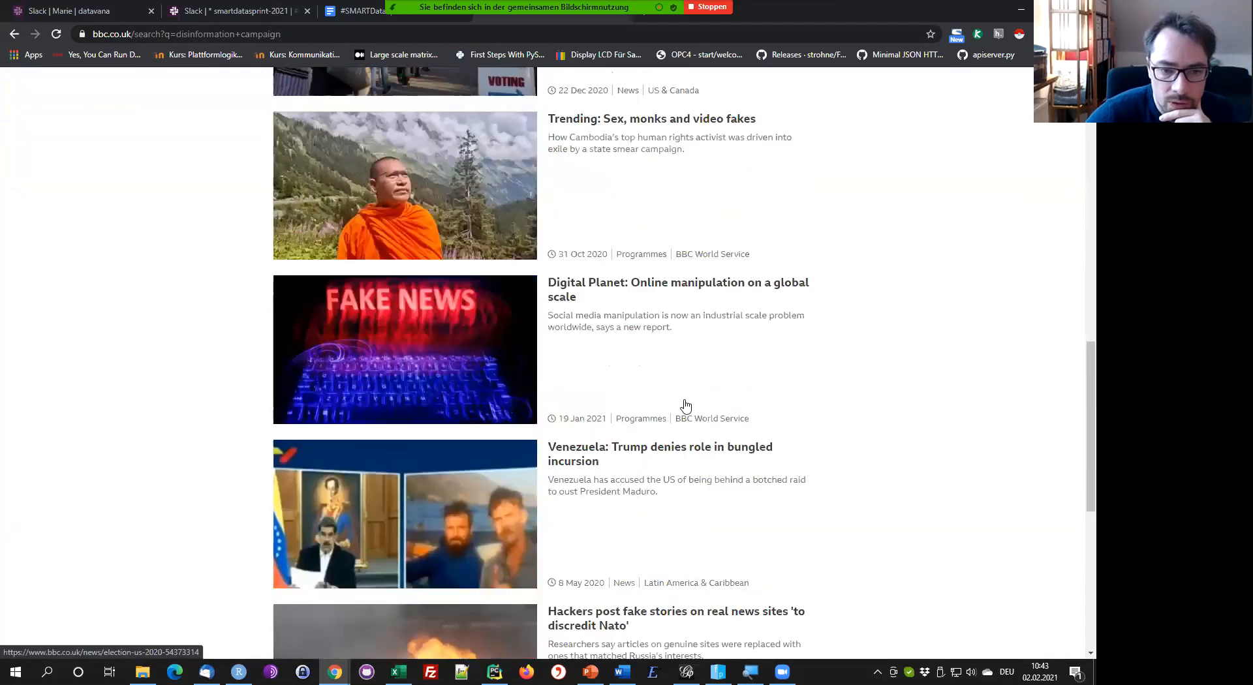
{"action": "scroll", "coordinate": [665, 540], "scroll_direction": "down", "scroll_amount": 20}
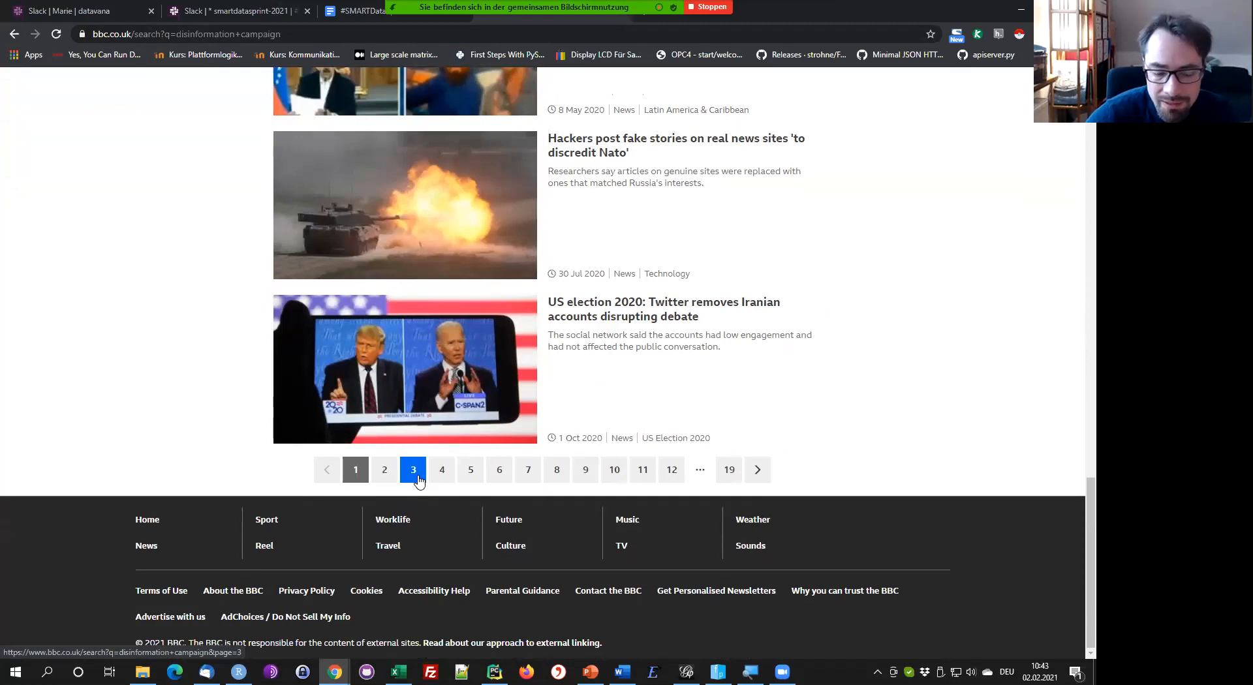
{"action": "scroll", "coordinate": [749, 429], "scroll_direction": "up", "scroll_amount": 1}
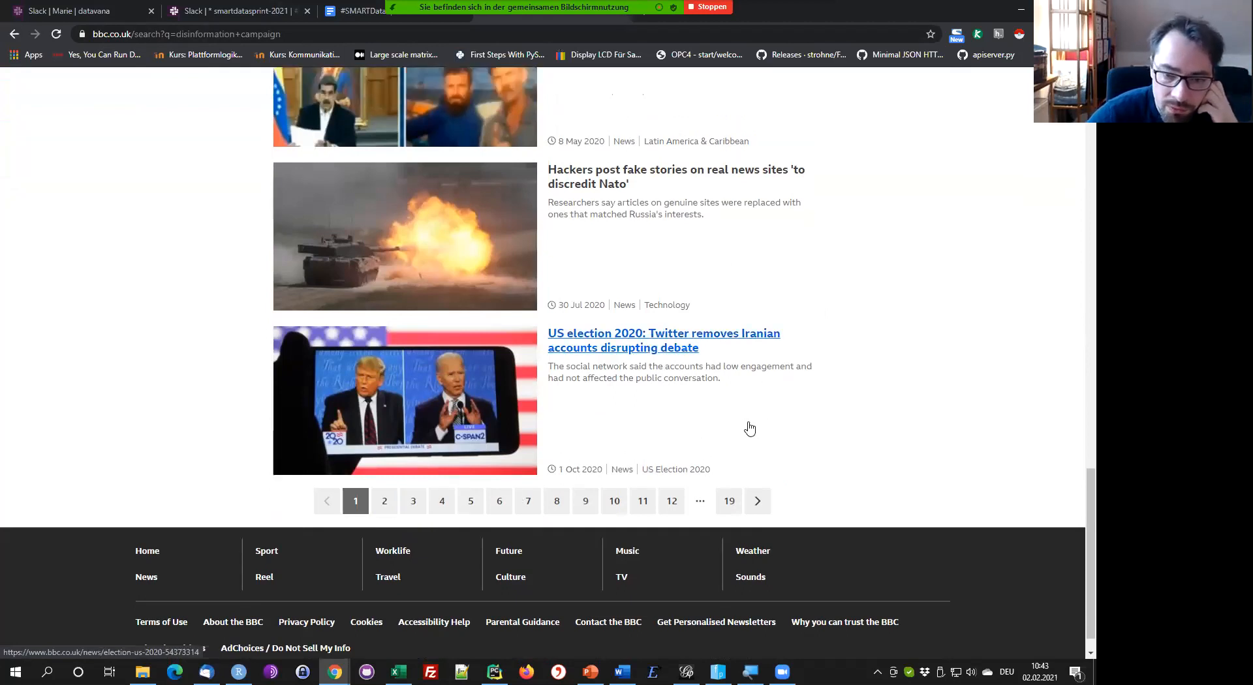
{"action": "scroll", "coordinate": [749, 429], "scroll_direction": "up", "scroll_amount": 20}
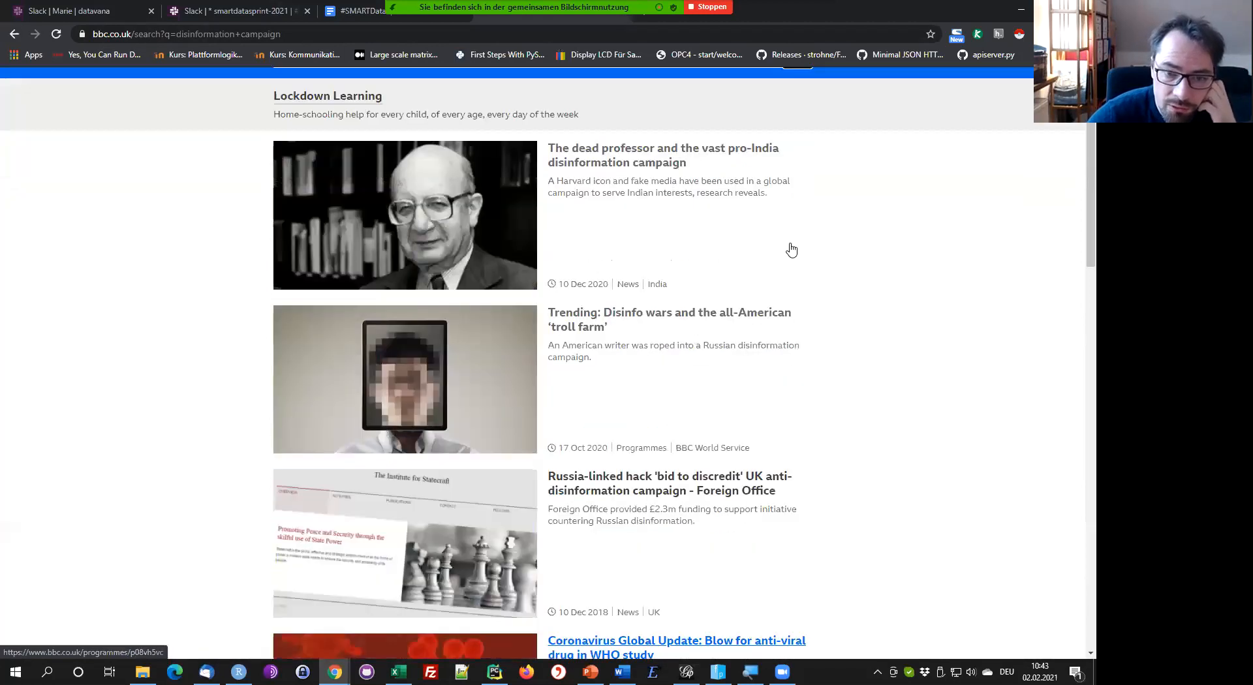
{"action": "scroll", "coordinate": [791, 250], "scroll_direction": "up", "scroll_amount": 1}
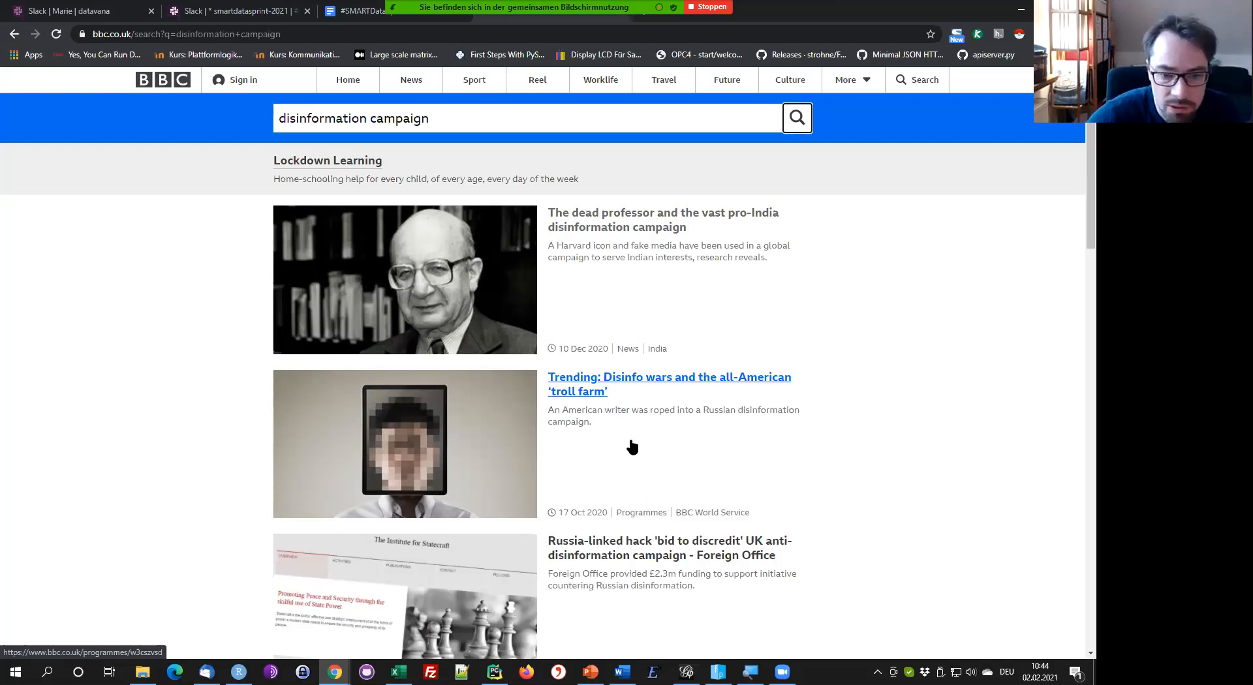
{"action": "scroll", "coordinate": [632, 445], "scroll_direction": "down", "scroll_amount": 6}
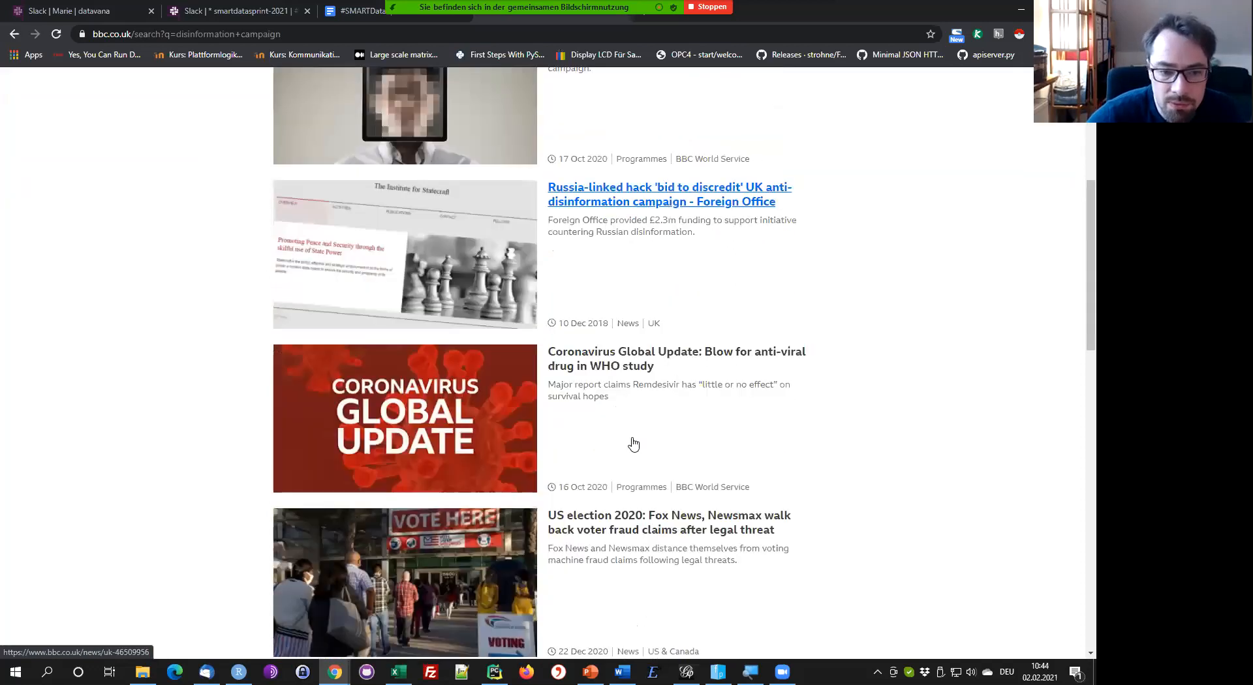
{"action": "scroll", "coordinate": [589, 233], "scroll_direction": "up", "scroll_amount": 6}
Inspect the headline link of the first result, the pro-India disinformation article, in the page's HTML
{"action": "right_click", "coordinate": [589, 212]}
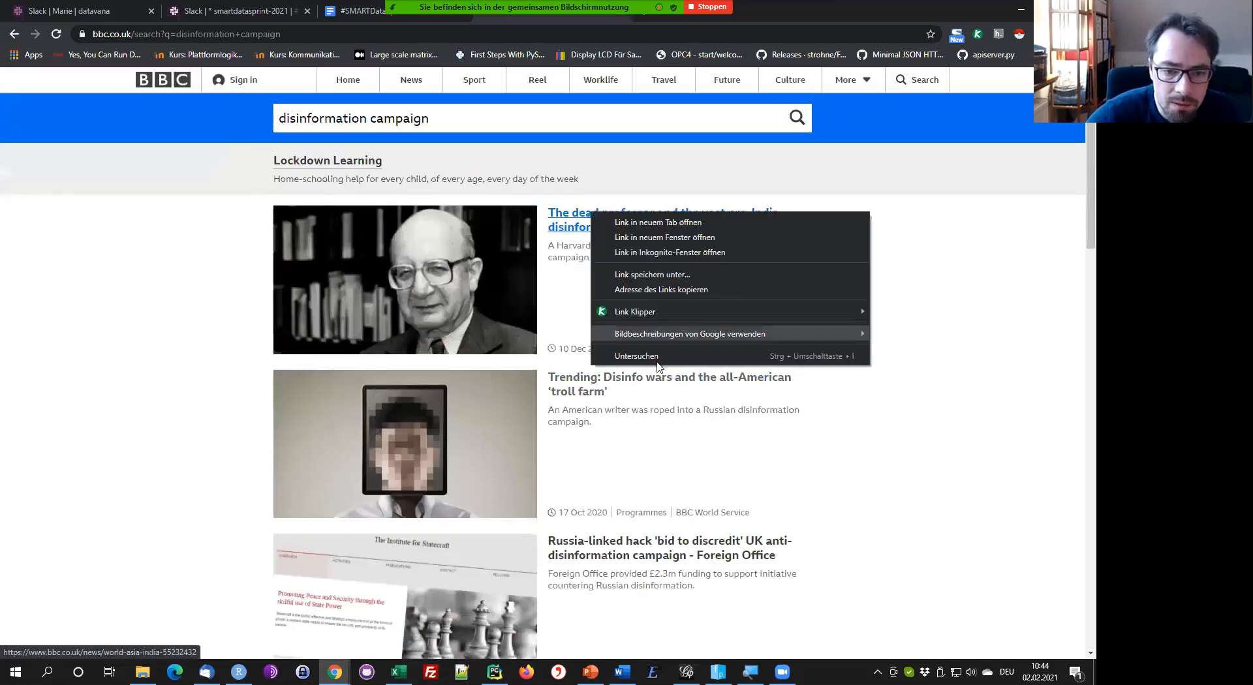
{"action": "left_click", "coordinate": [652, 357]}
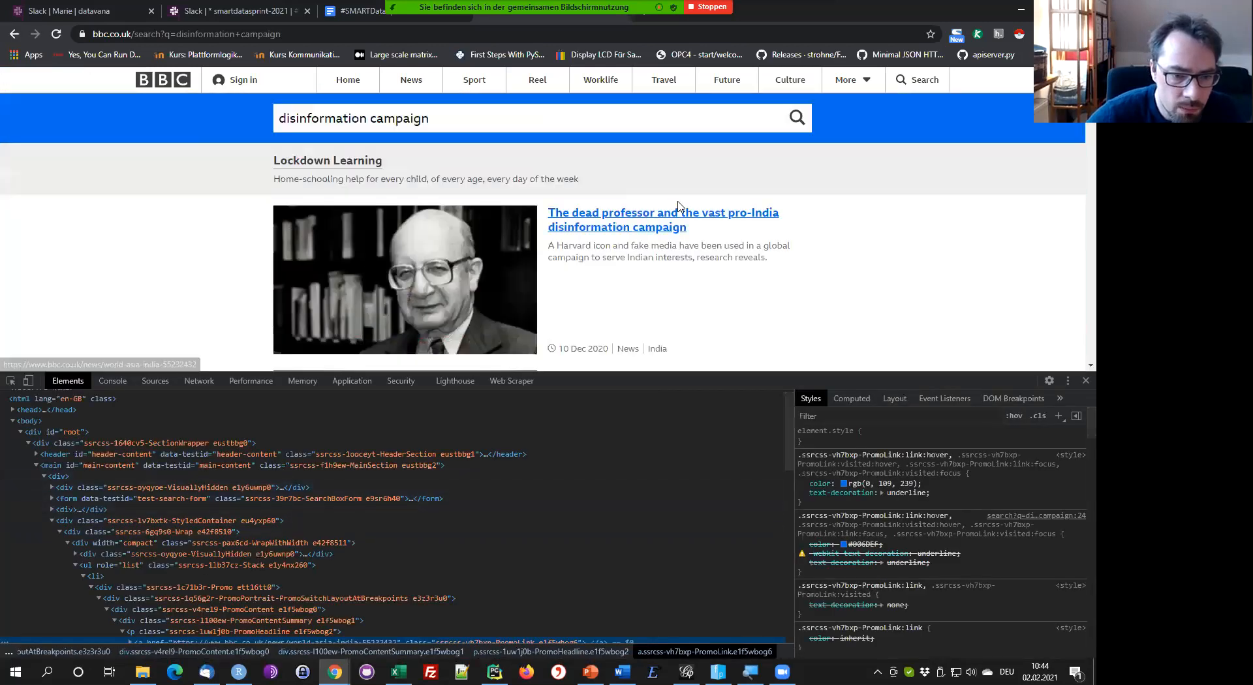
{"action": "scroll", "coordinate": [210, 582], "scroll_direction": "down", "scroll_amount": 1}
{"action": "scroll", "coordinate": [163, 555], "scroll_direction": "down", "scroll_amount": 1}
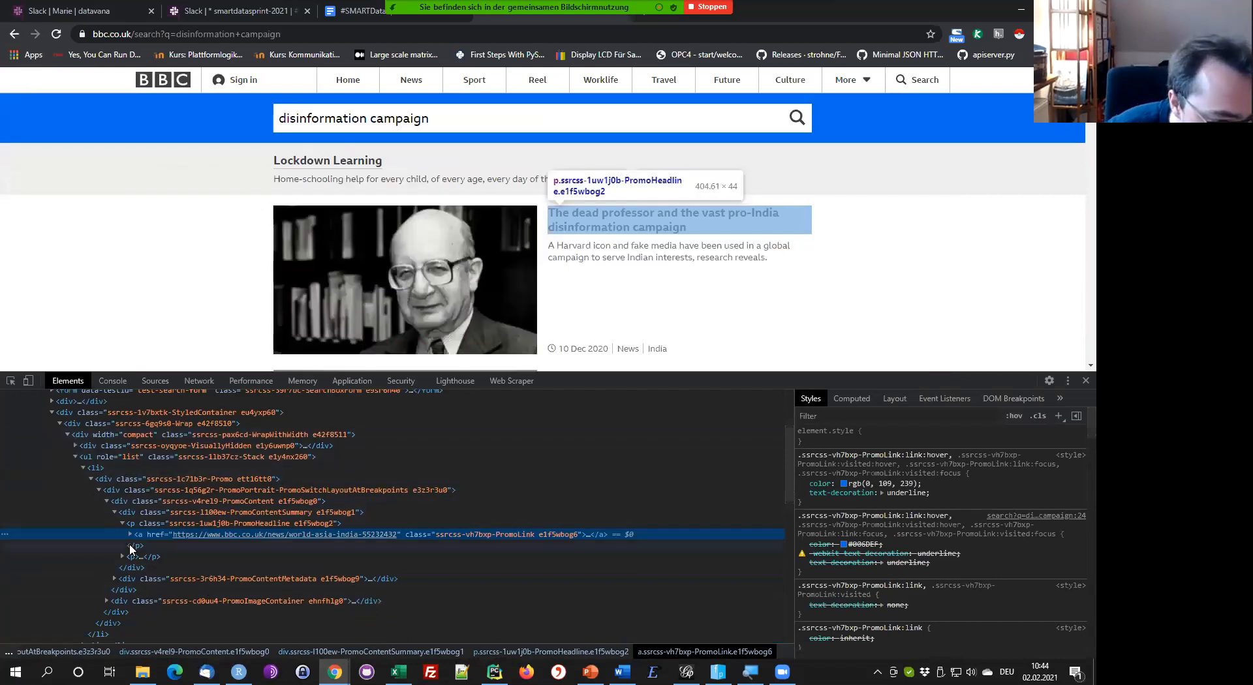
{"action": "scroll", "coordinate": [104, 530], "scroll_direction": "up", "scroll_amount": 2}
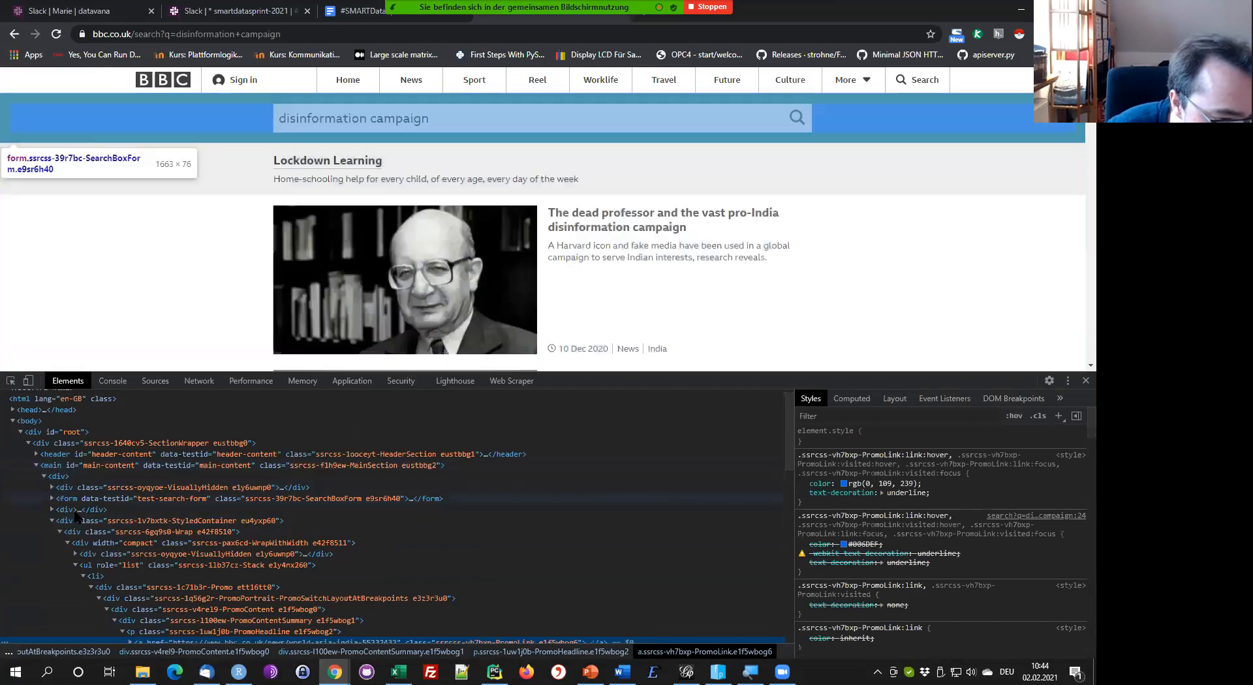
Examine the ul element that holds the result list and its first li item in the HTML
{"action": "left_click", "coordinate": [85, 567]}
{"action": "scroll", "coordinate": [86, 569], "scroll_direction": "down", "scroll_amount": 2}
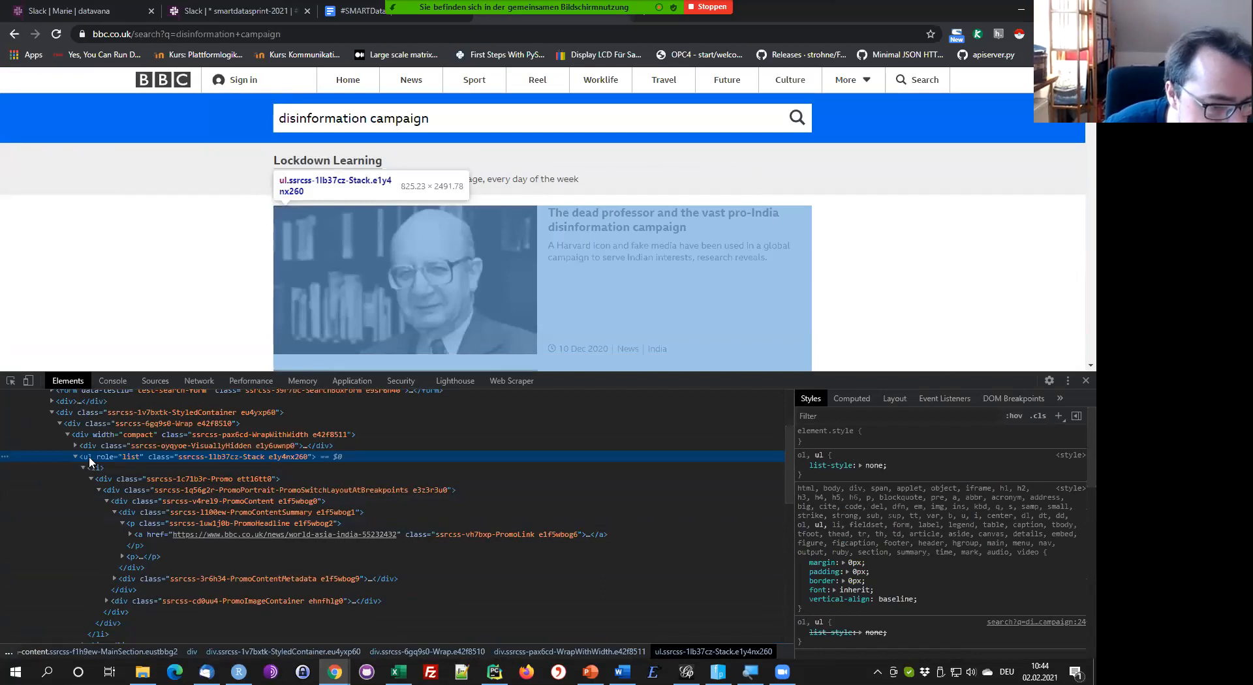
{"action": "left_click", "coordinate": [95, 468]}
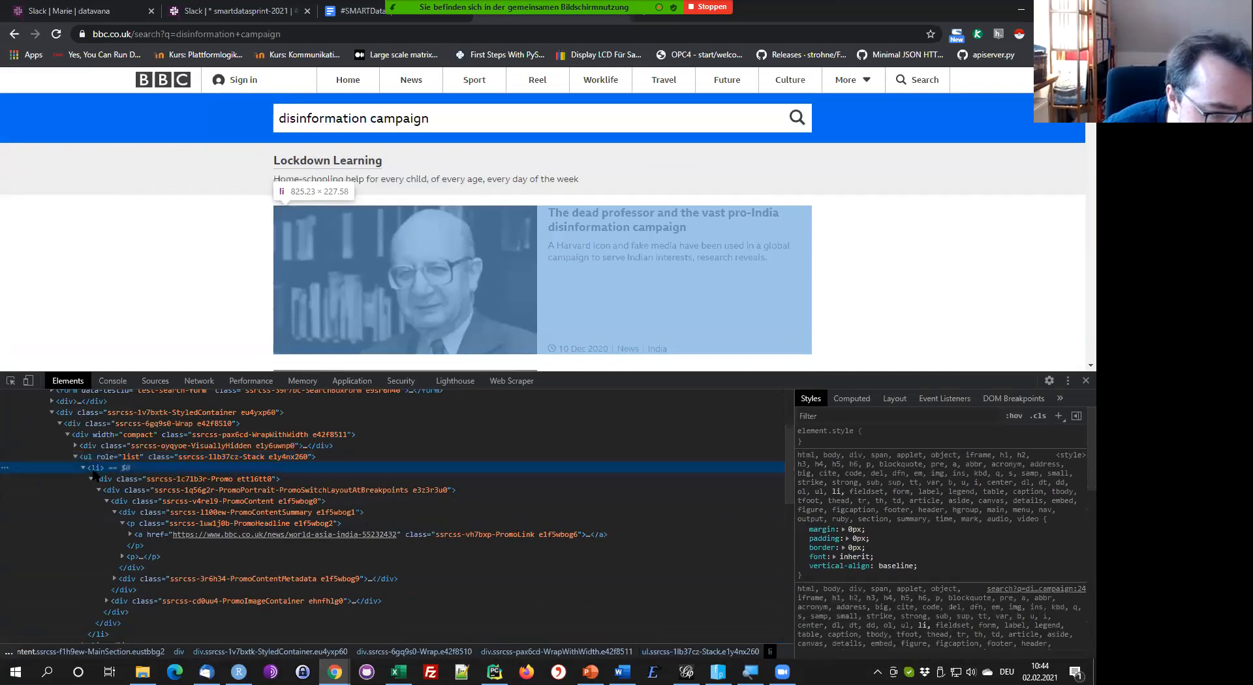
{"action": "scroll", "coordinate": [167, 269], "scroll_direction": "down", "scroll_amount": 2}
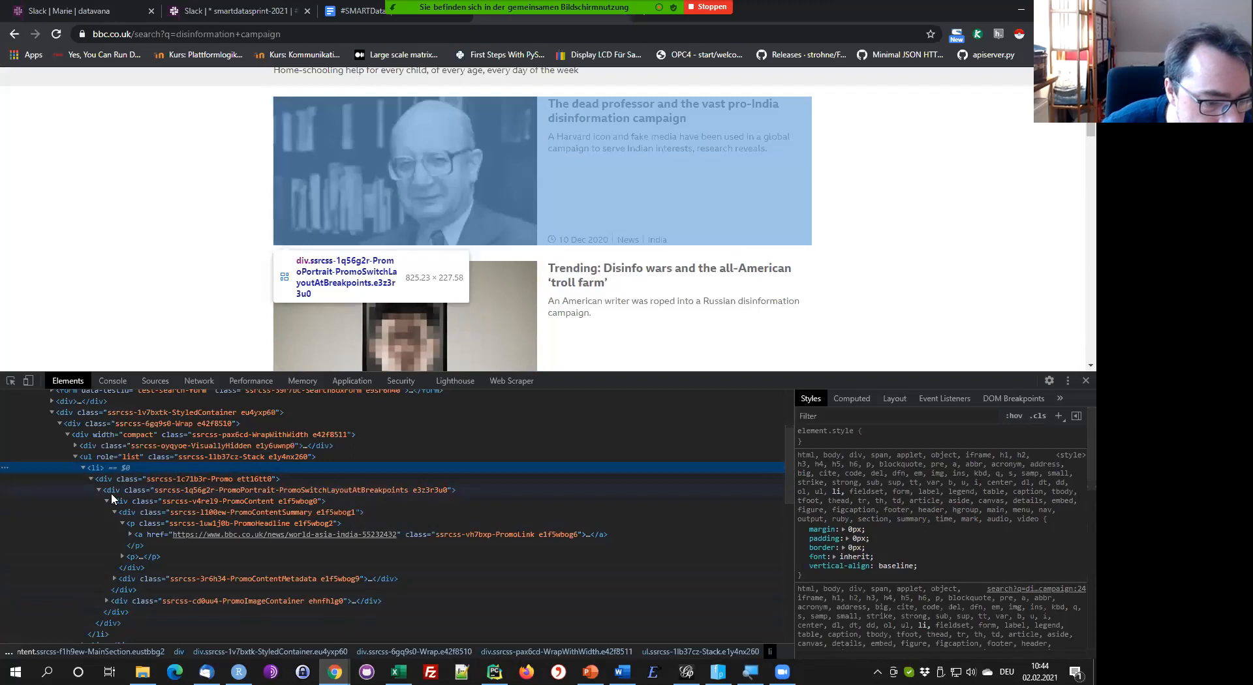
Inspect the first result again and expand its link element to the span with the headline text
{"action": "right_click", "coordinate": [575, 244]}
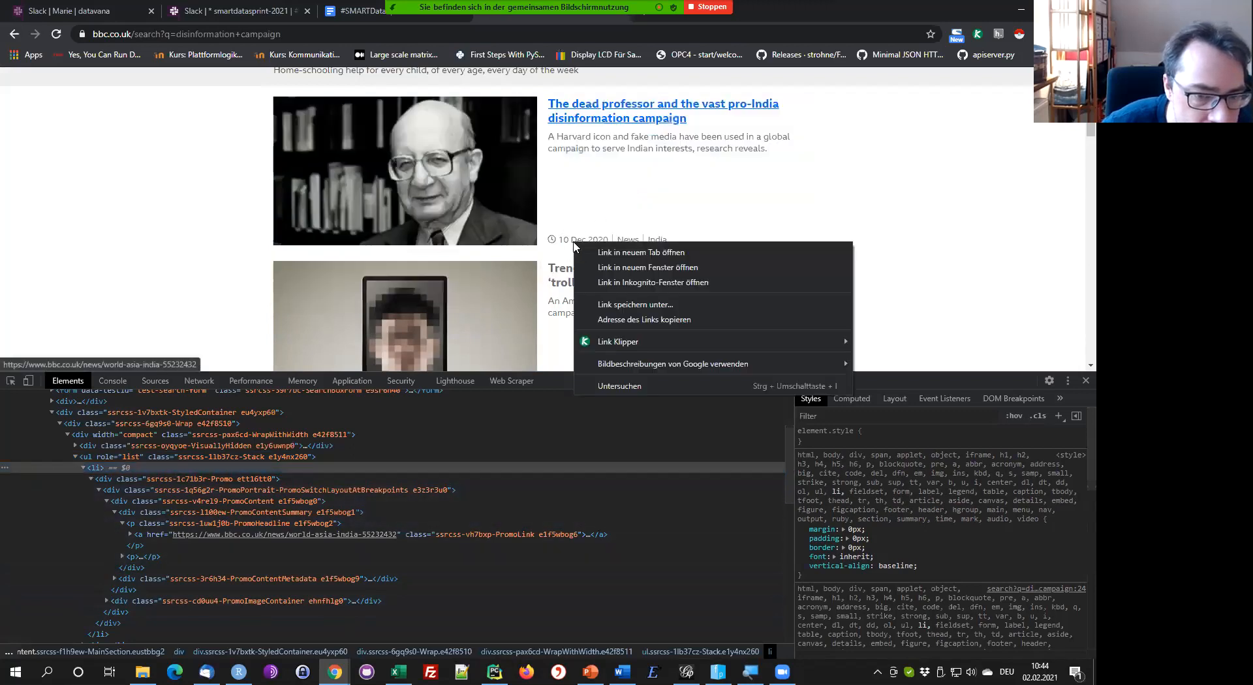
{"action": "left_click", "coordinate": [610, 385]}
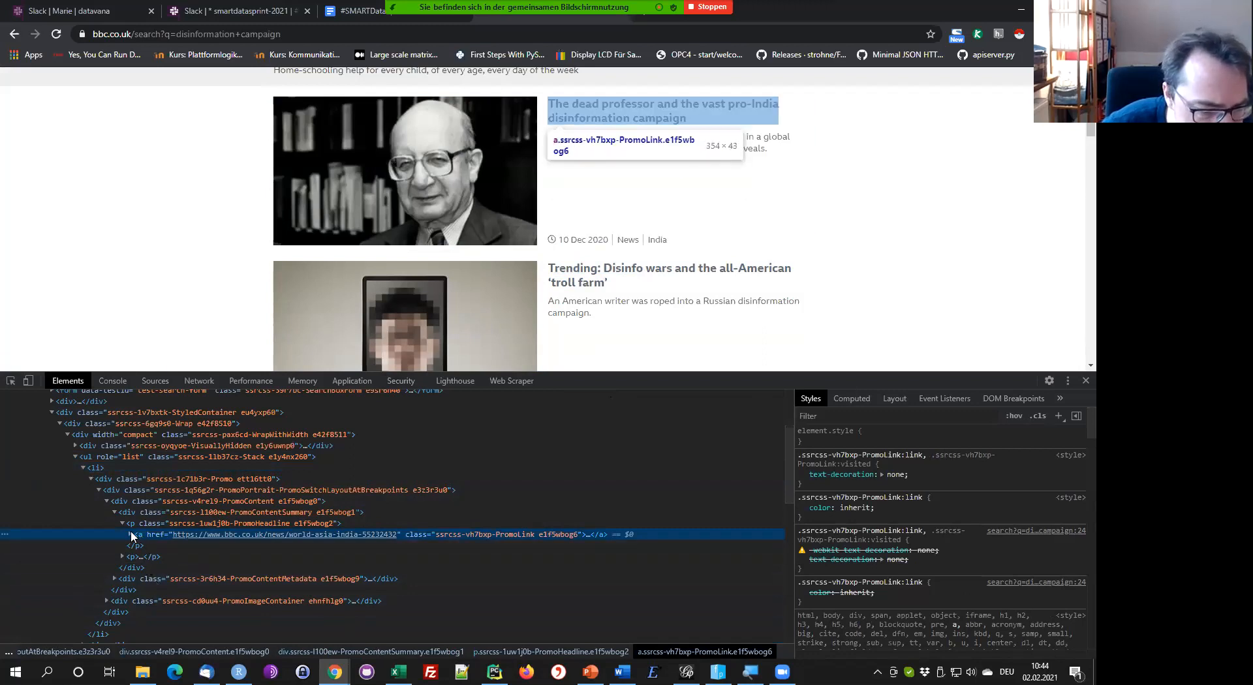
{"action": "left_click", "coordinate": [131, 534]}
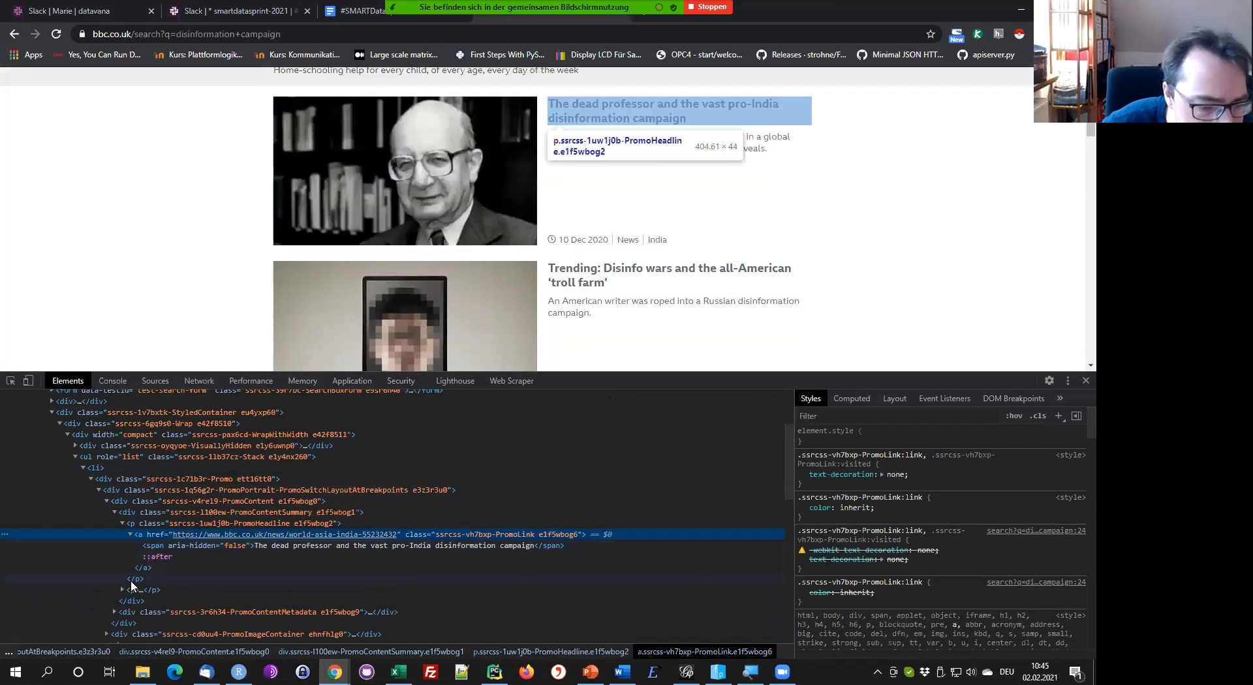
Expand the first result's PromoContentMetadata block through its first MetadataStripItem down to the contents of the span of type "published"
{"action": "right_click", "coordinate": [601, 239]}
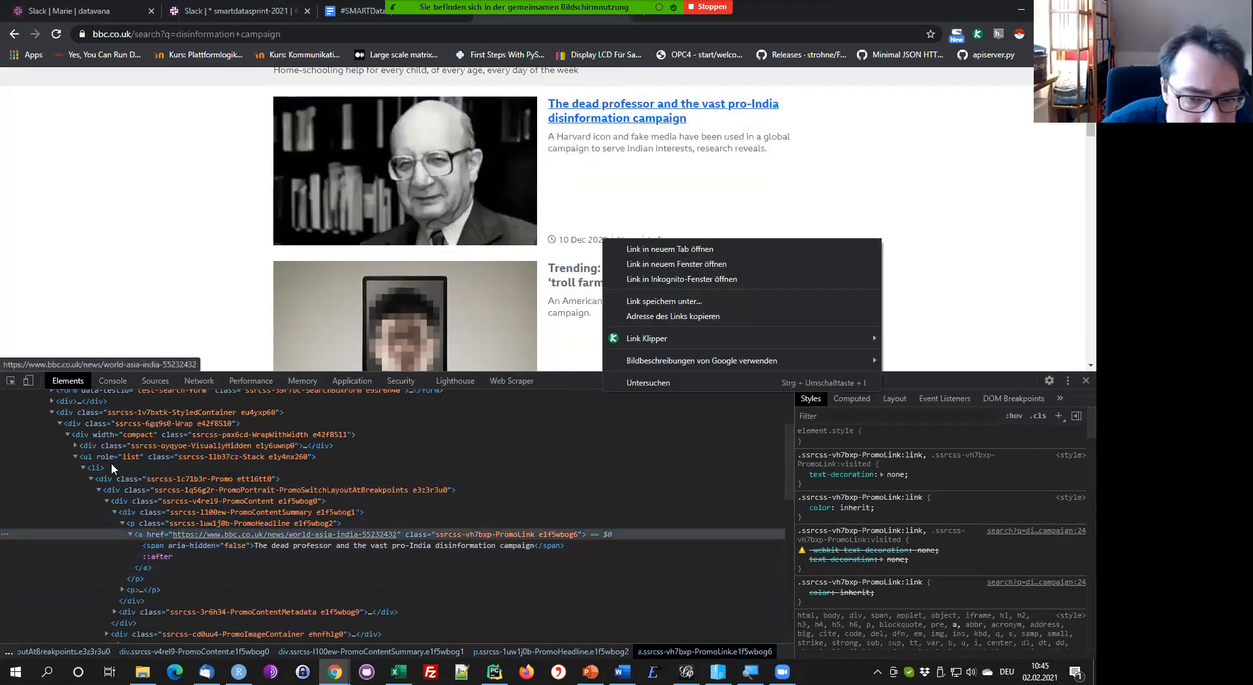
{"action": "left_click", "coordinate": [36, 565]}
{"action": "scroll", "coordinate": [106, 583], "scroll_direction": "down", "scroll_amount": 2}
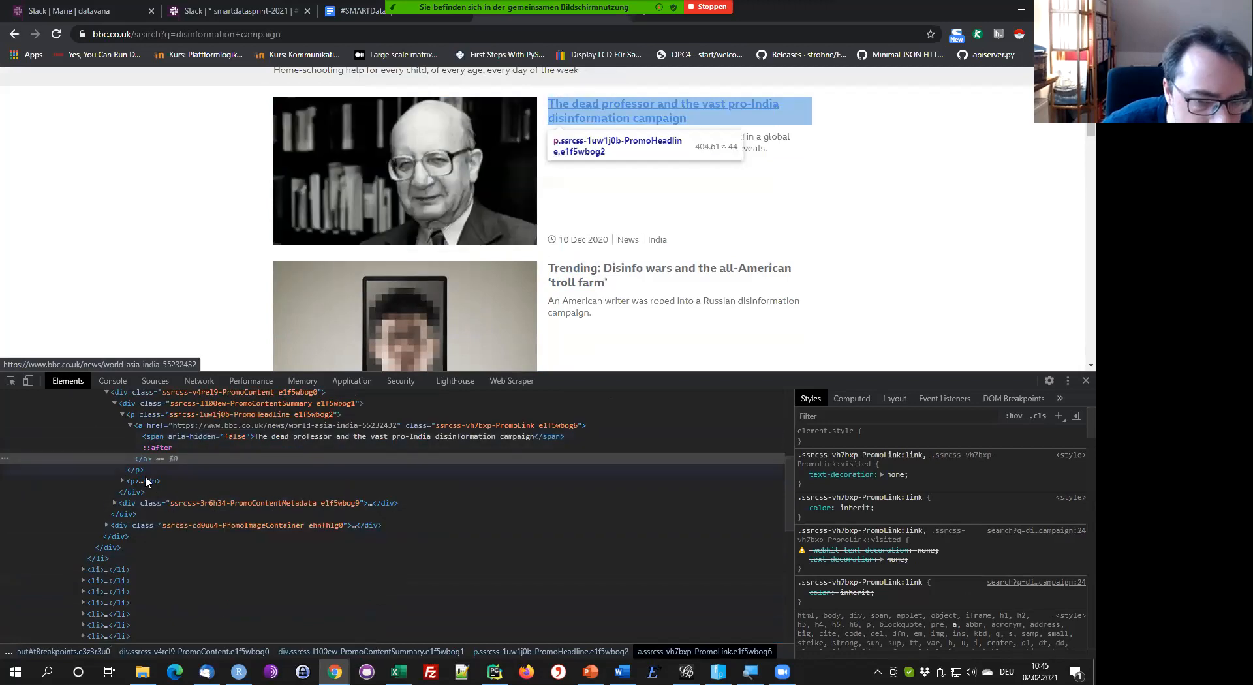
{"action": "left_click", "coordinate": [124, 502]}
{"action": "left_click", "coordinate": [115, 503]}
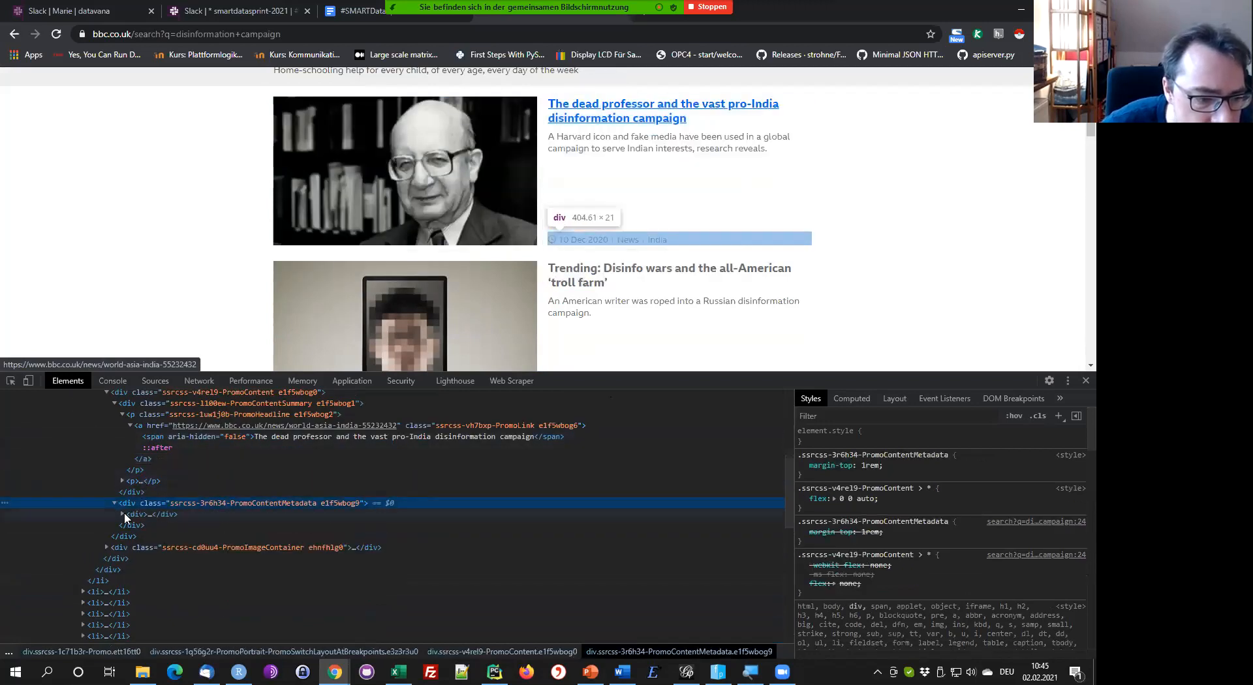
{"action": "left_click", "coordinate": [123, 514]}
{"action": "left_click", "coordinate": [131, 526]}
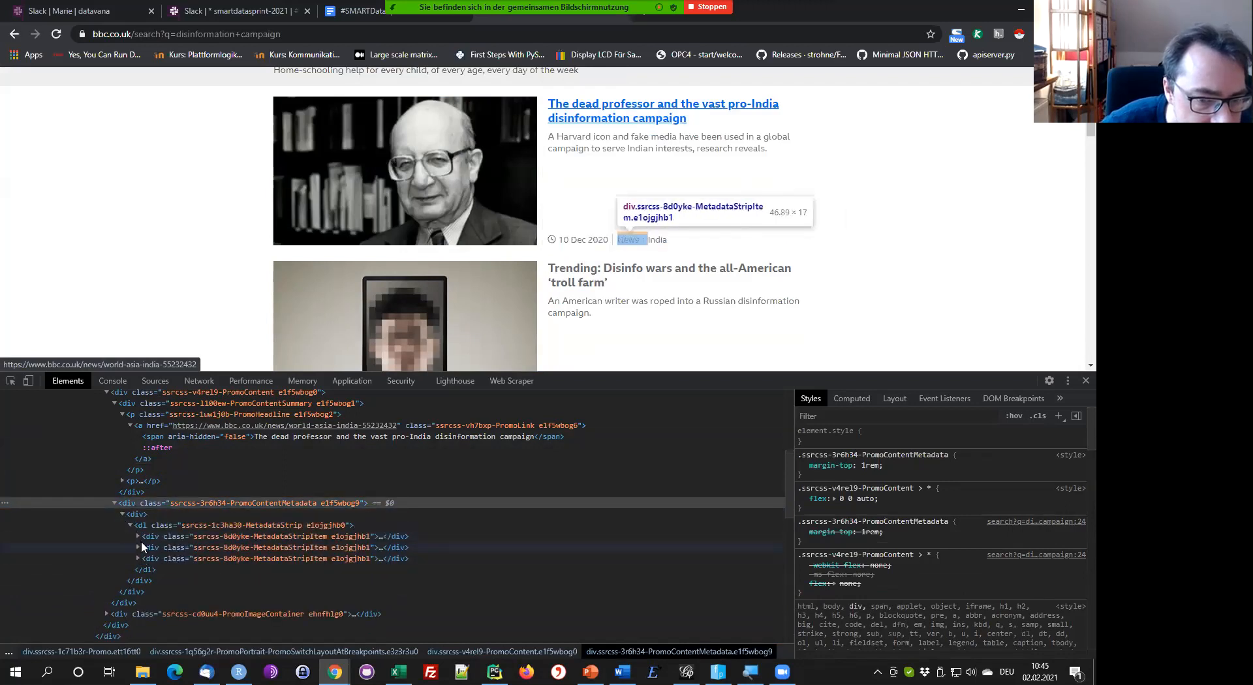
{"action": "left_click", "coordinate": [139, 536]}
{"action": "left_click", "coordinate": [145, 559]}
{"action": "left_click", "coordinate": [154, 569]}
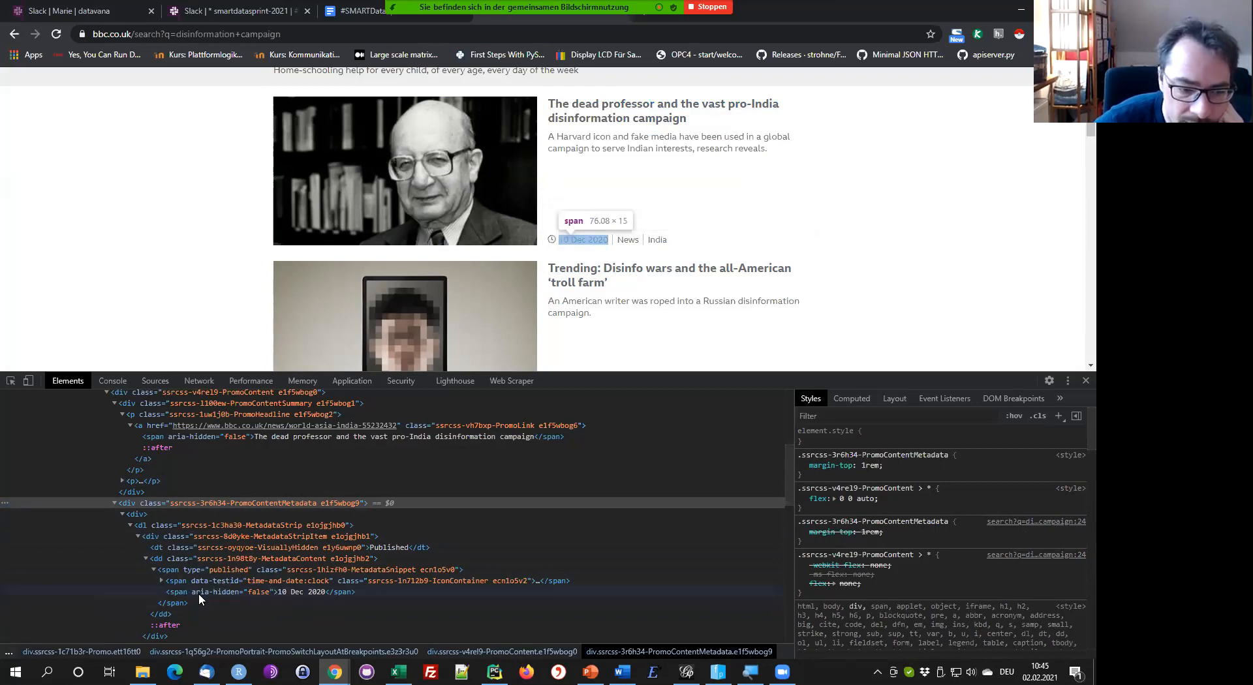
Examine the publication date markup: the date span, its parent span of type "published" and the neighbouring clock icon span
{"action": "left_click", "coordinate": [181, 591]}
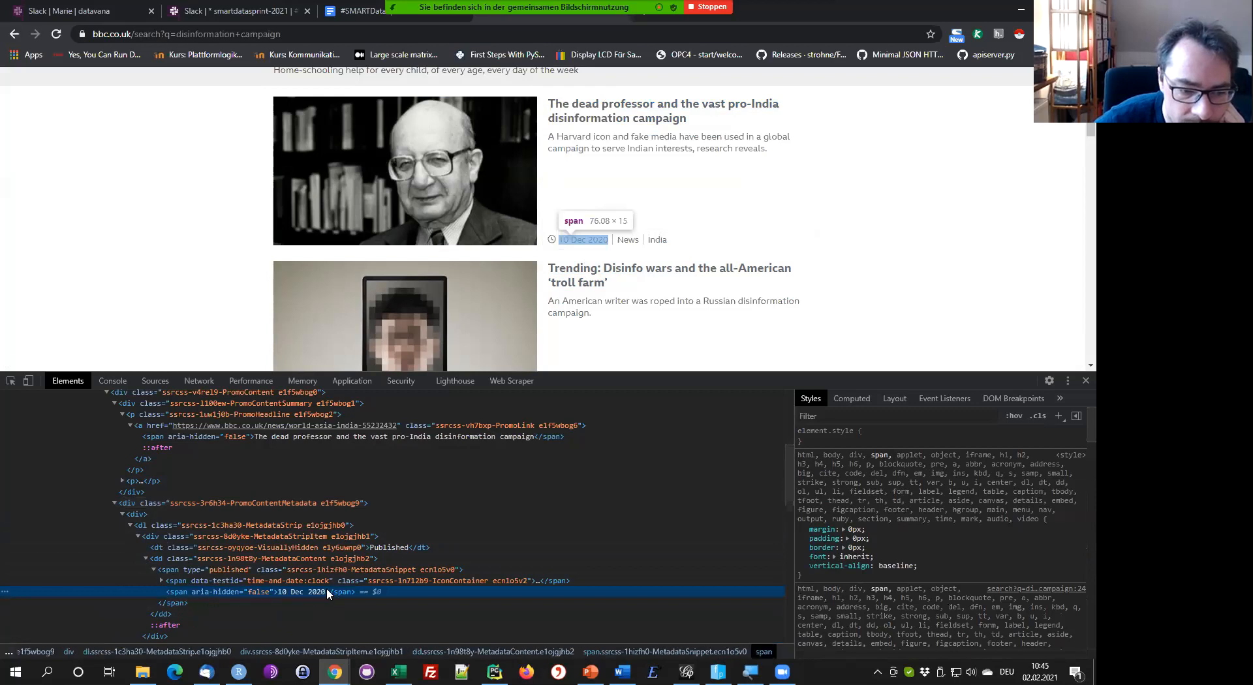
{"action": "scroll", "coordinate": [224, 565], "scroll_direction": "down", "scroll_amount": 2}
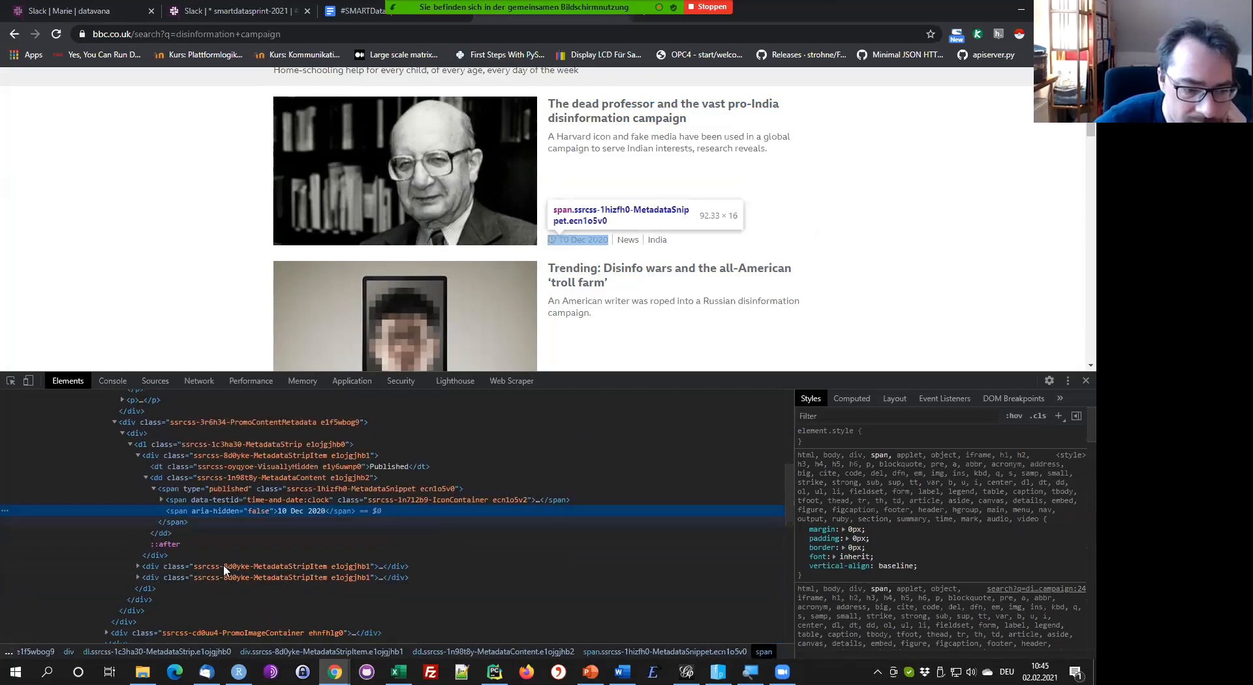
{"action": "scroll", "coordinate": [223, 565], "scroll_direction": "down", "scroll_amount": 1}
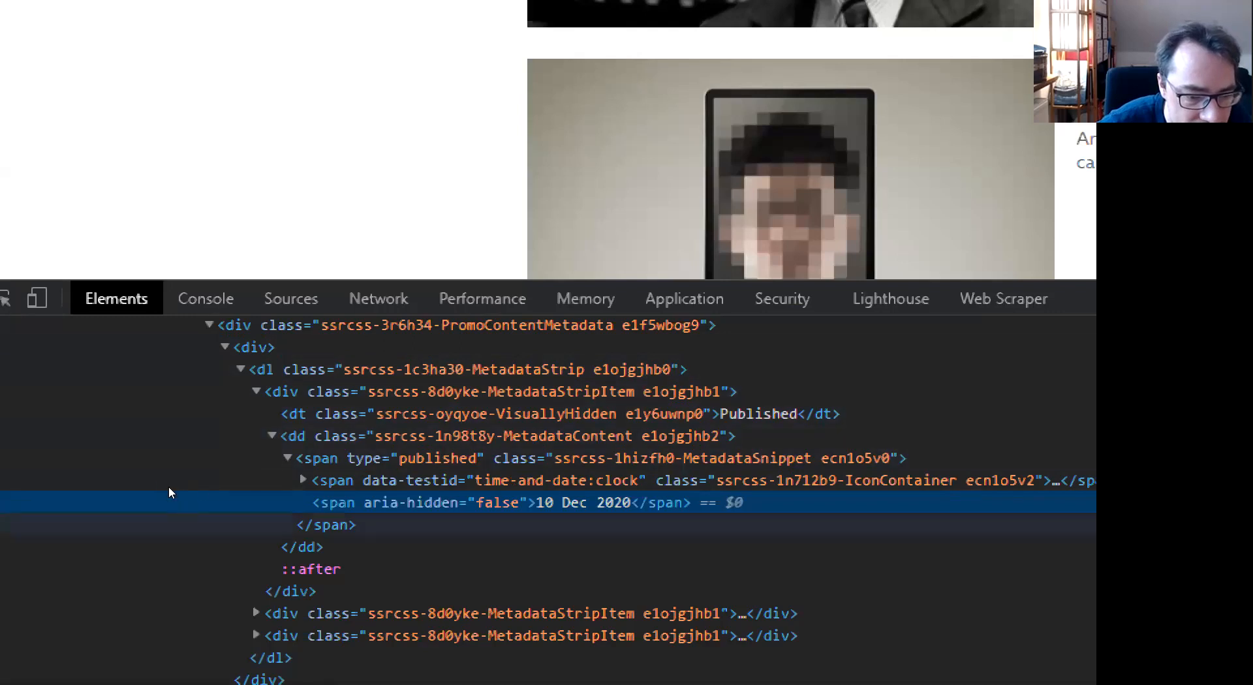
{"action": "left_click", "coordinate": [168, 459]}
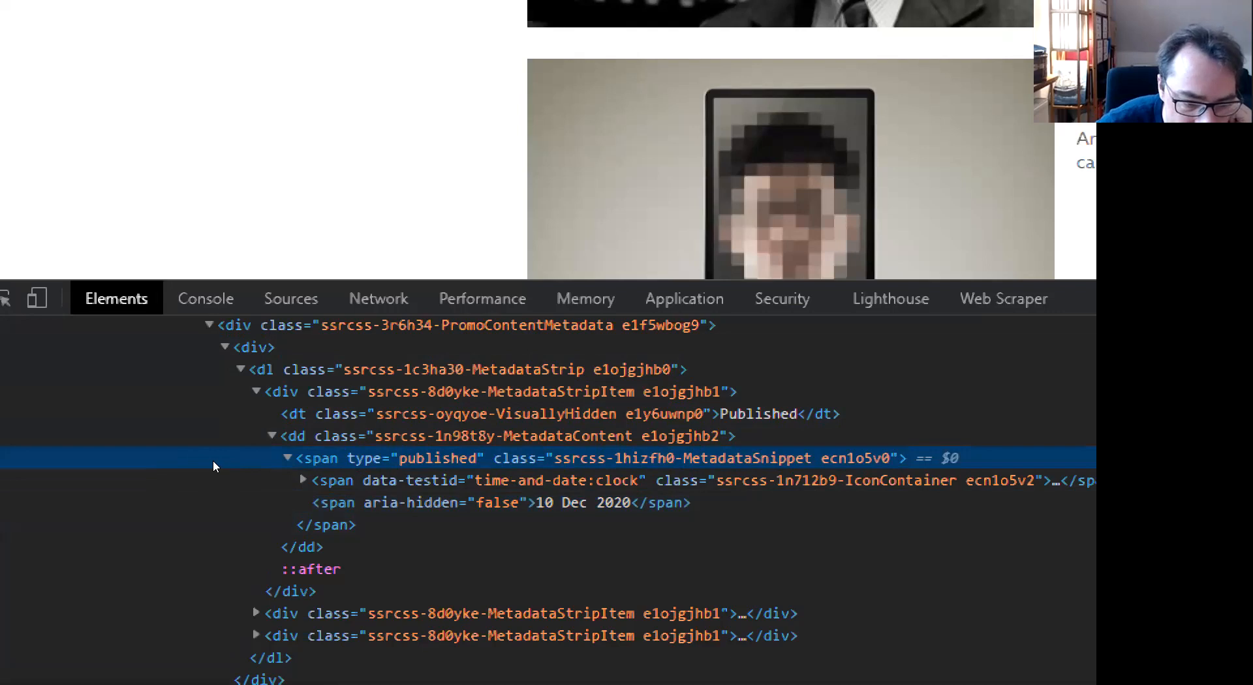
{"action": "left_click", "coordinate": [163, 479]}
{"action": "double_click", "coordinate": [162, 471]}
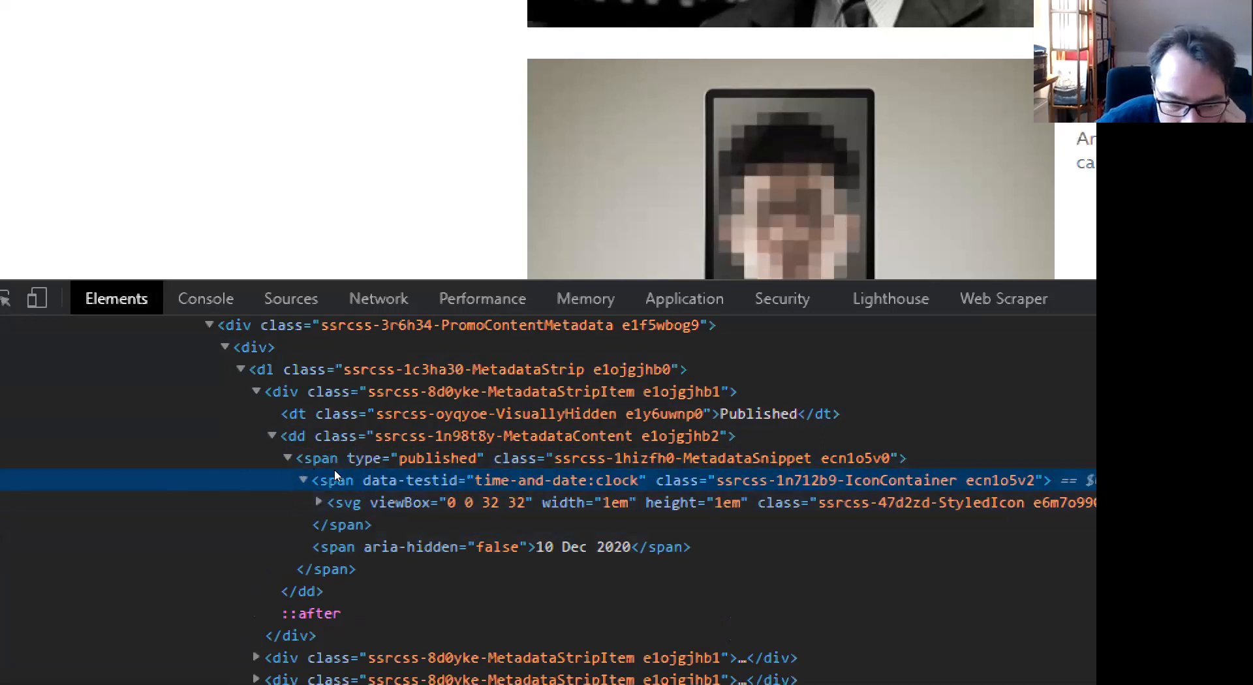
{"action": "double_click", "coordinate": [162, 471]}
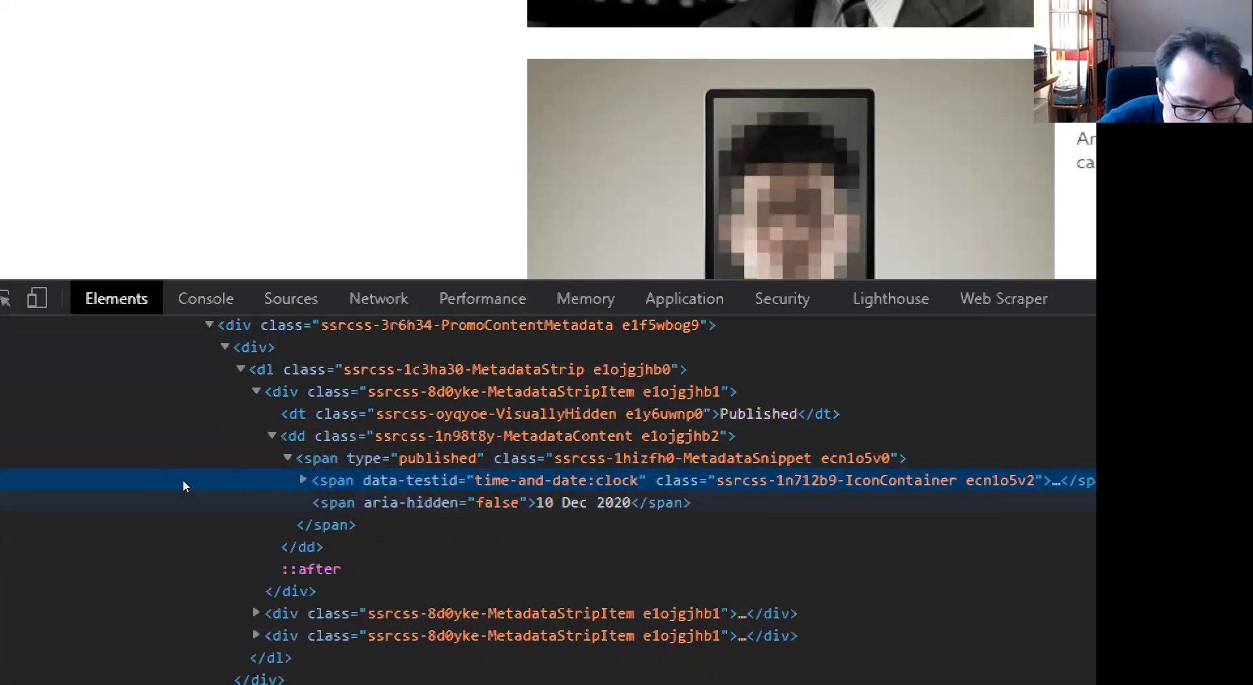
{"action": "left_click", "coordinate": [169, 494]}
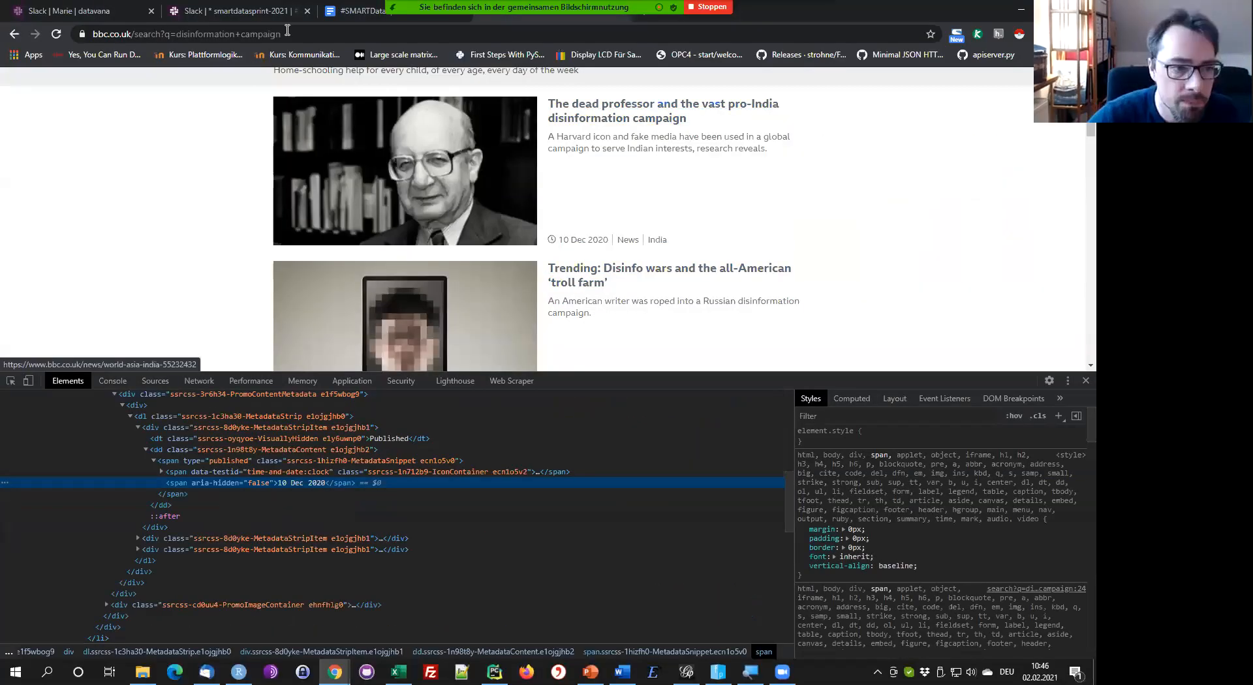
Copy the web address of the BBC search page and switch to Facepager
{"action": "key", "text": "ctrl+l"}
{"action": "key", "text": "ctrl+c"}
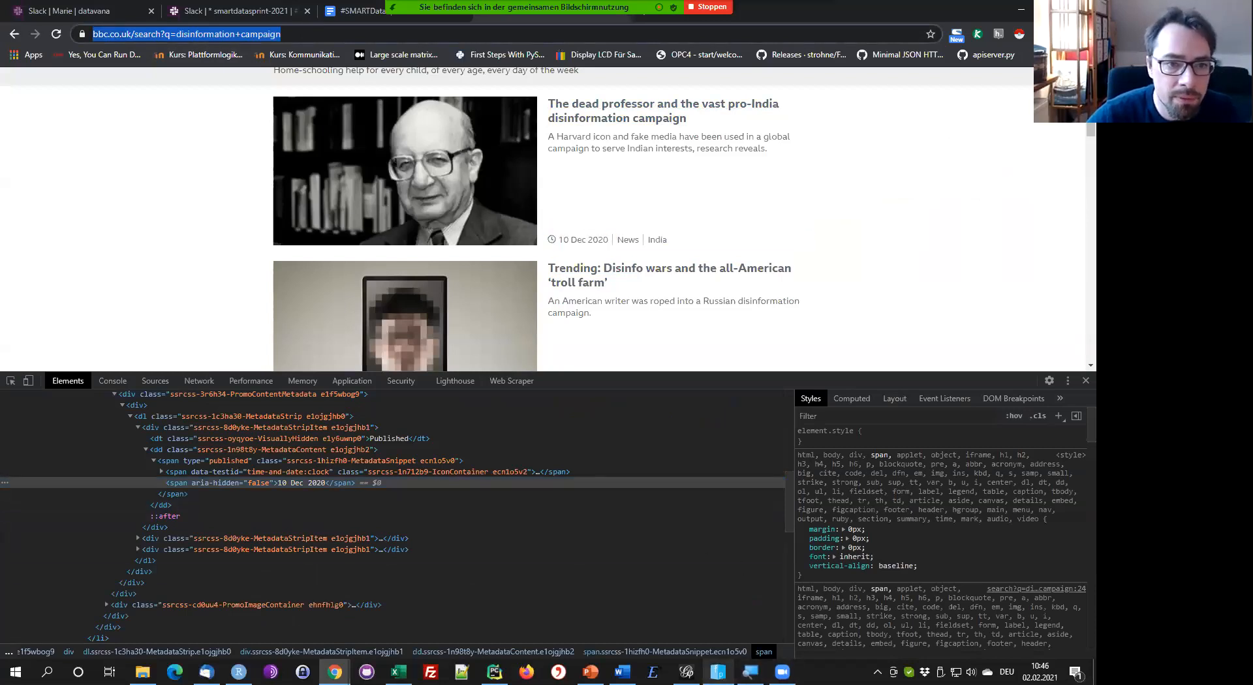
{"action": "key", "text": "alt+Tab"}
Apply the "BBC: Search results" scraping preset and highlight its base path
{"action": "scroll", "coordinate": [358, 391], "scroll_direction": "down", "scroll_amount": 2}
{"action": "left_click", "coordinate": [372, 333]}
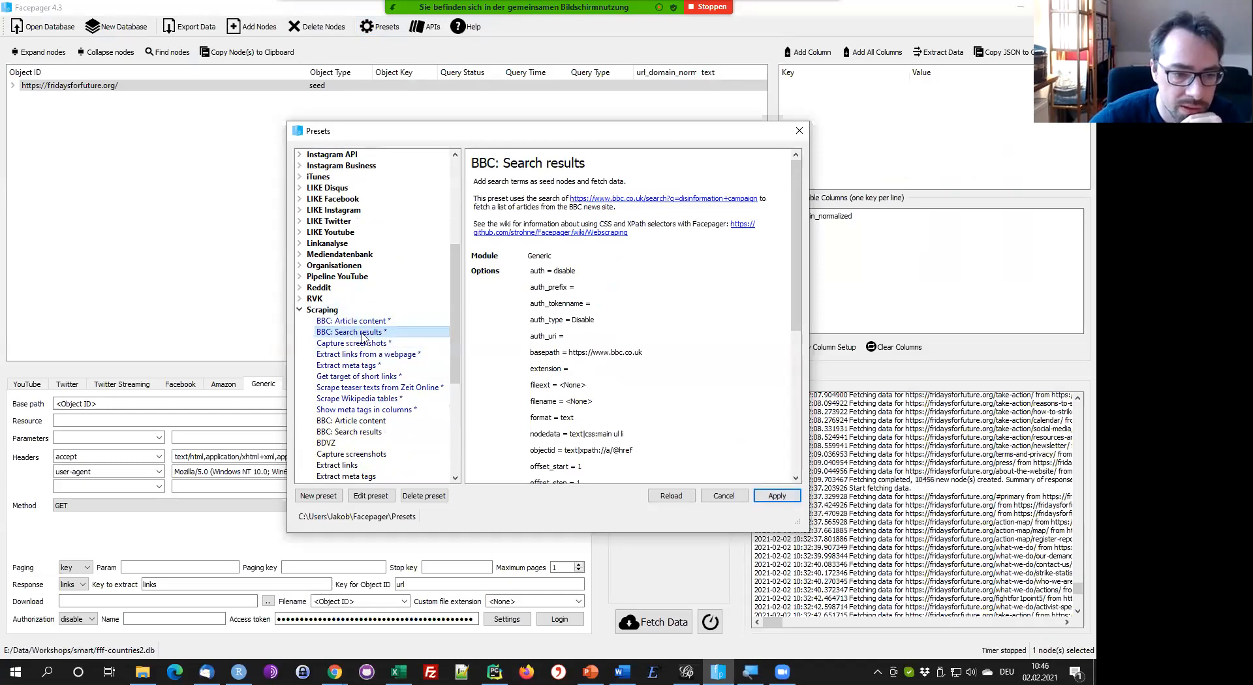
{"action": "left_click", "coordinate": [766, 497]}
{"action": "left_click", "coordinate": [162, 402]}
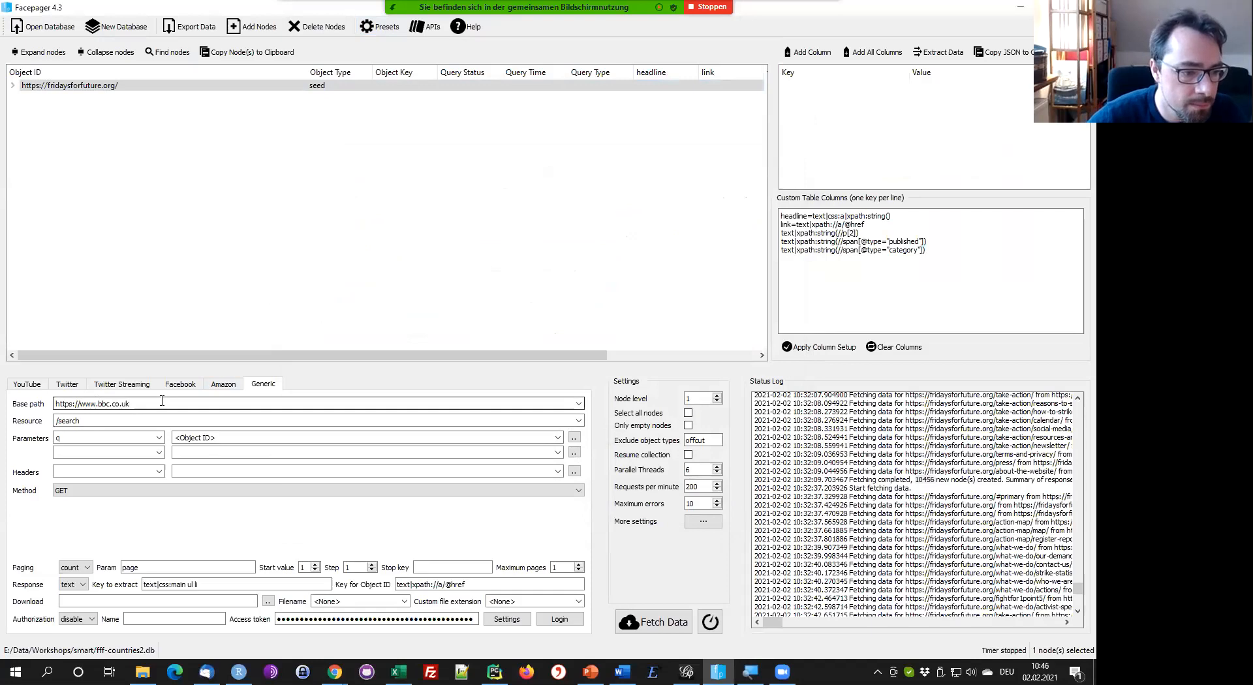
{"action": "left_click_drag", "start_coordinate": [162, 403], "coordinate": [54, 404]}
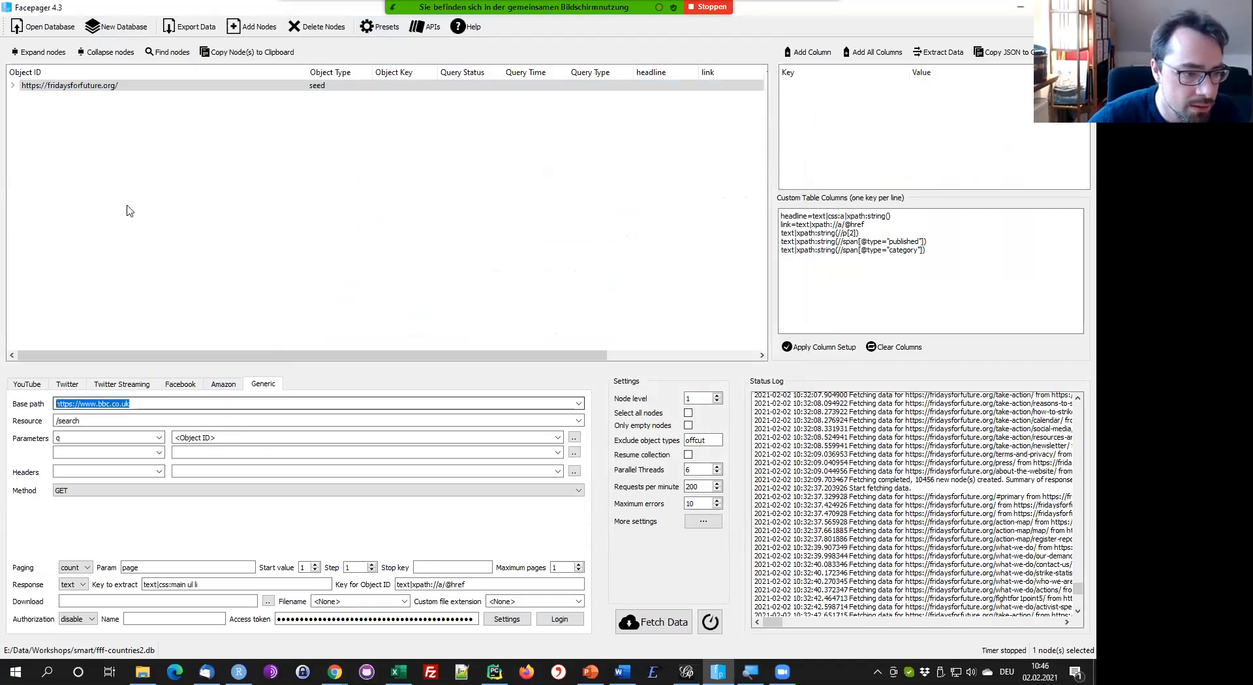
{"action": "left_click", "coordinate": [134, 189]}
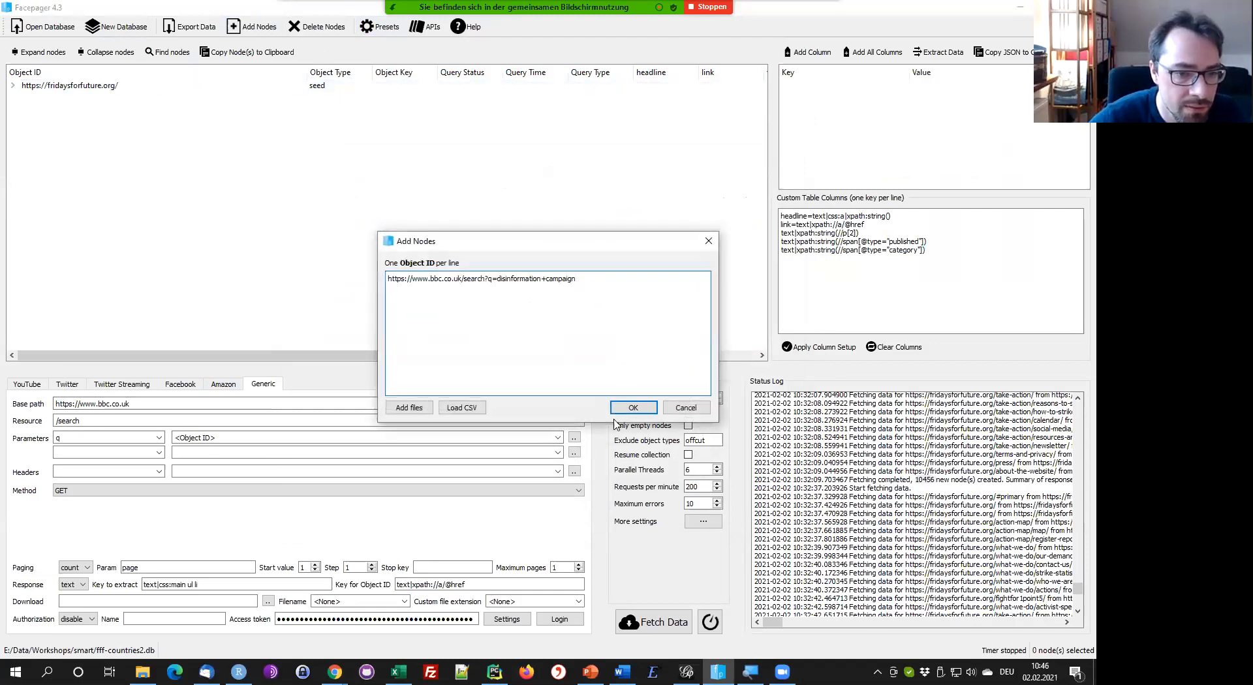
{"action": "left_click", "coordinate": [627, 411]}
{"action": "left_click_drag", "start_coordinate": [310, 73], "coordinate": [356, 73]}
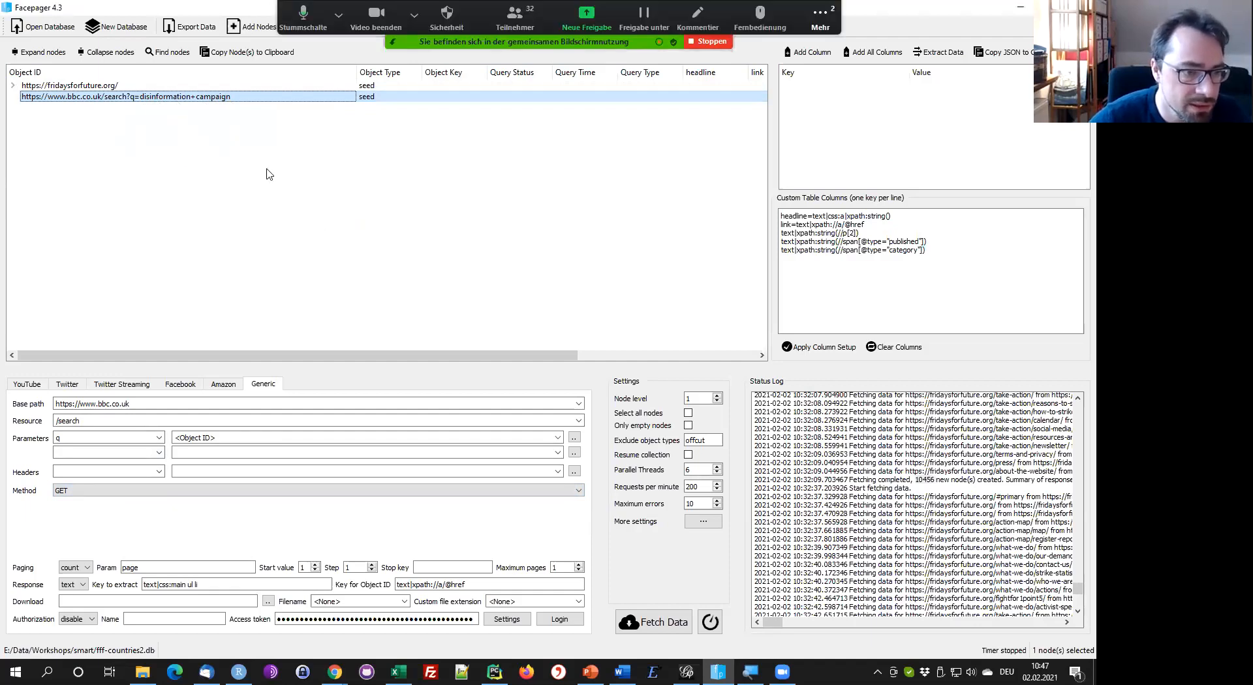
{"action": "left_click", "coordinate": [281, 122]}
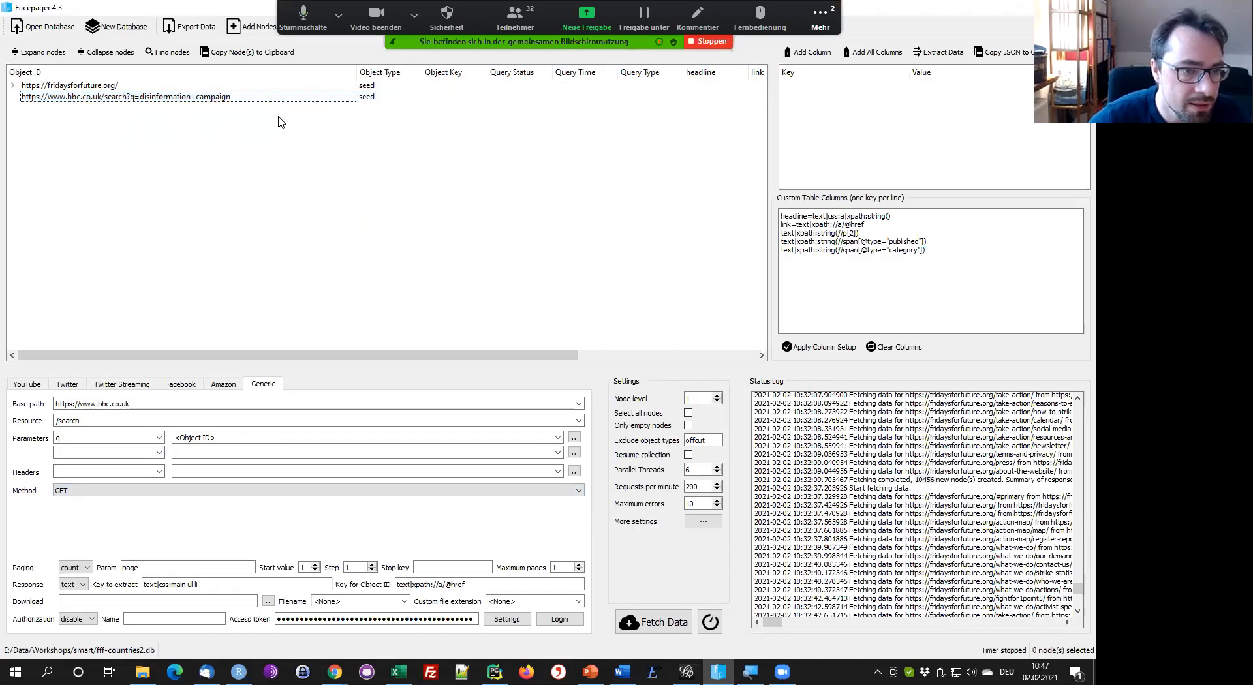
Add "disinformation campaign" as a new seed node
{"action": "left_click", "coordinate": [235, 28]}
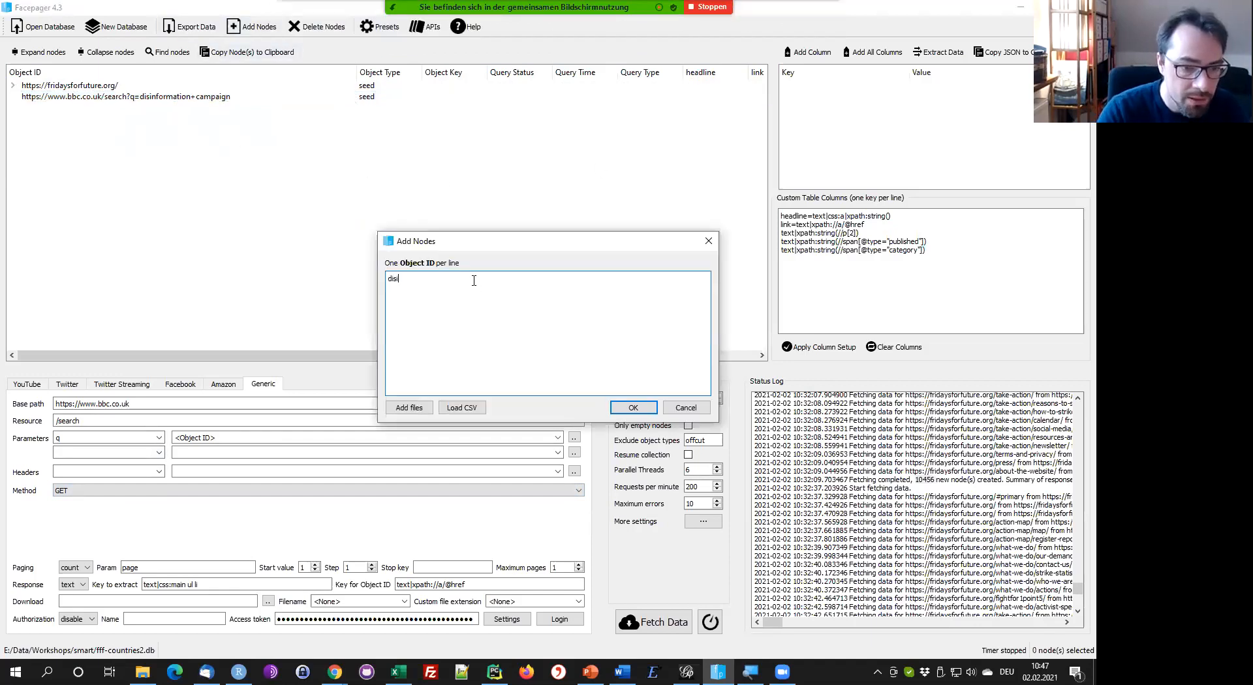
{"action": "type", "text": "disinforma"}
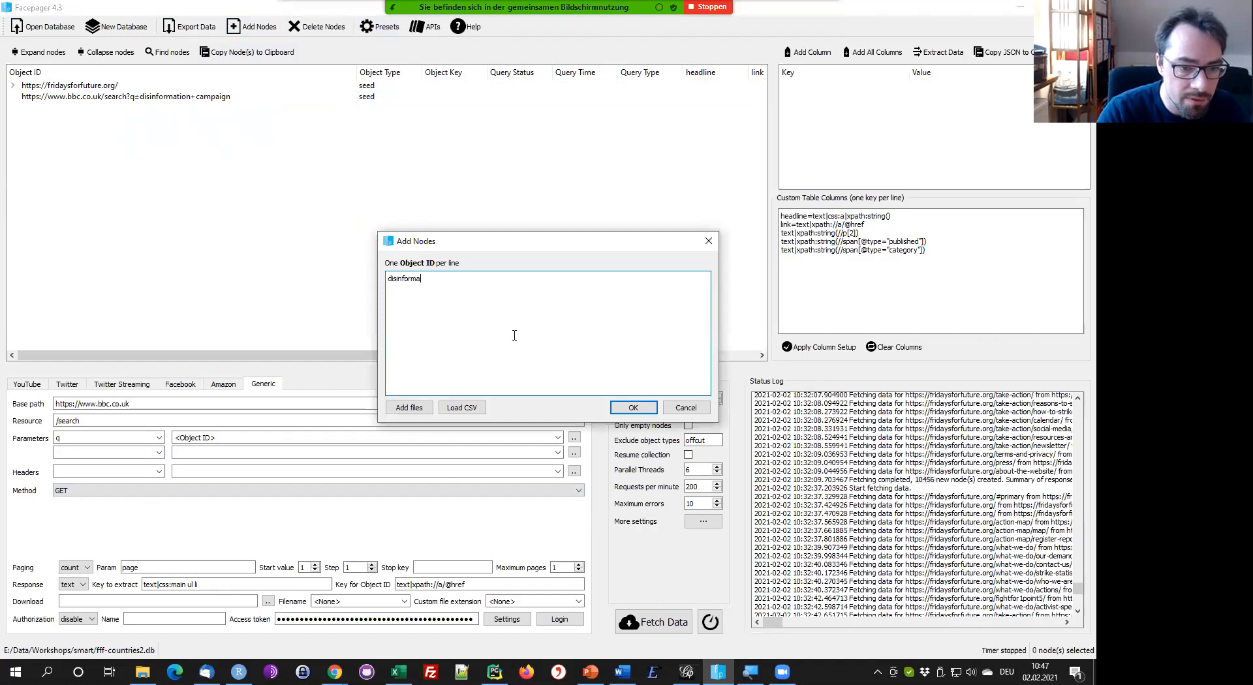
{"action": "type", "text": "tion campaign"}
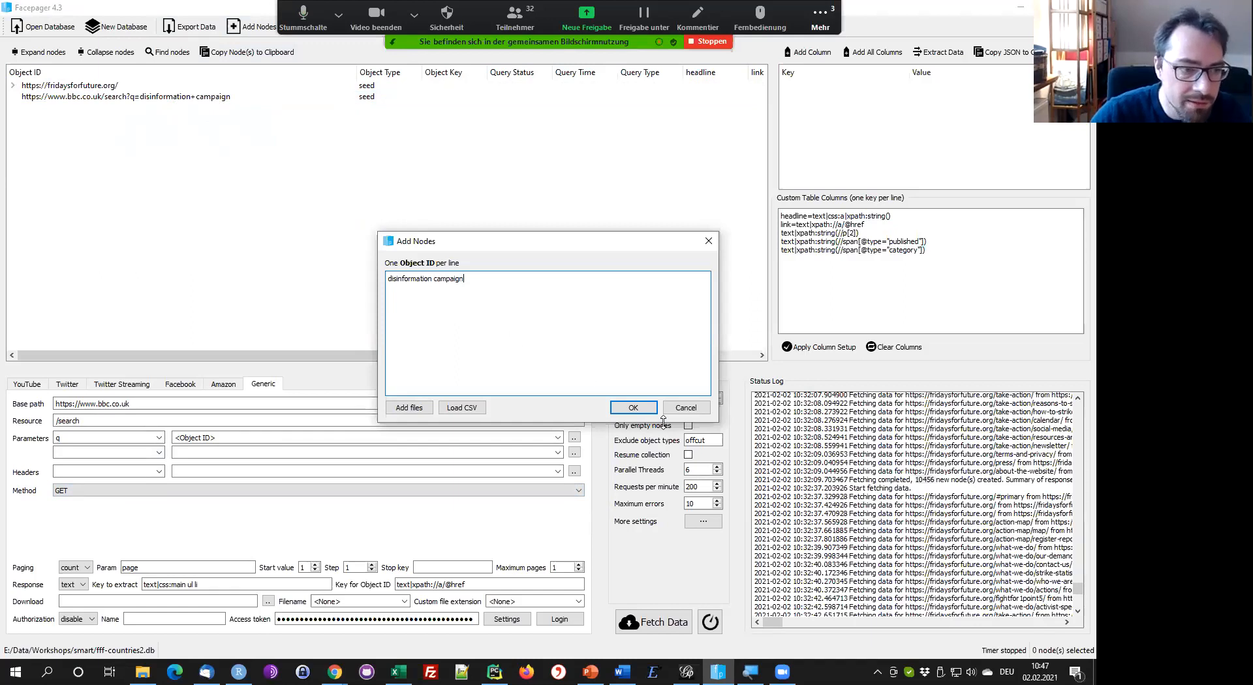
{"action": "left_click", "coordinate": [634, 408]}
Clear the resource and the q parameter with its value, and replace the base path with the copied BBC search address
{"action": "left_click", "coordinate": [161, 405]}
{"action": "key", "text": "Tab"}
{"action": "key", "text": "BackSpace"}
{"action": "key", "text": "Tab"}
{"action": "key", "text": "Tab"}
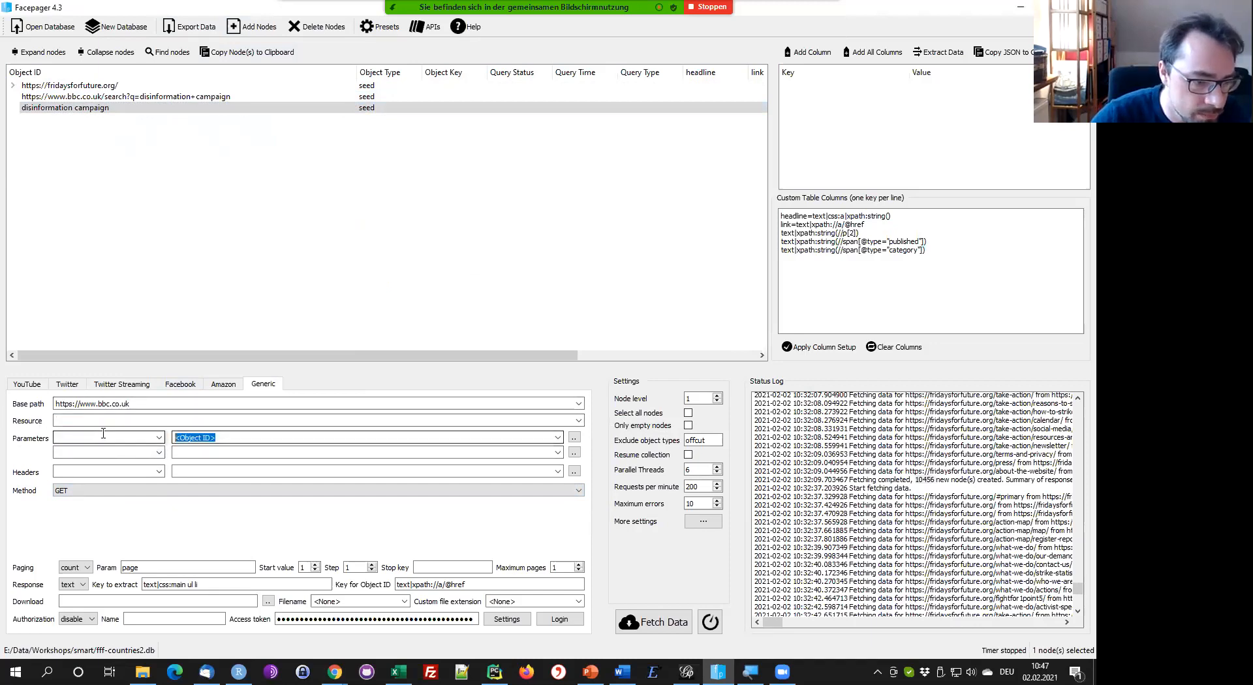
{"action": "key", "text": "BackSpace"}
{"action": "left_click_drag", "start_coordinate": [139, 404], "coordinate": [47, 400]}
{"action": "key", "text": "ctrl+v"}
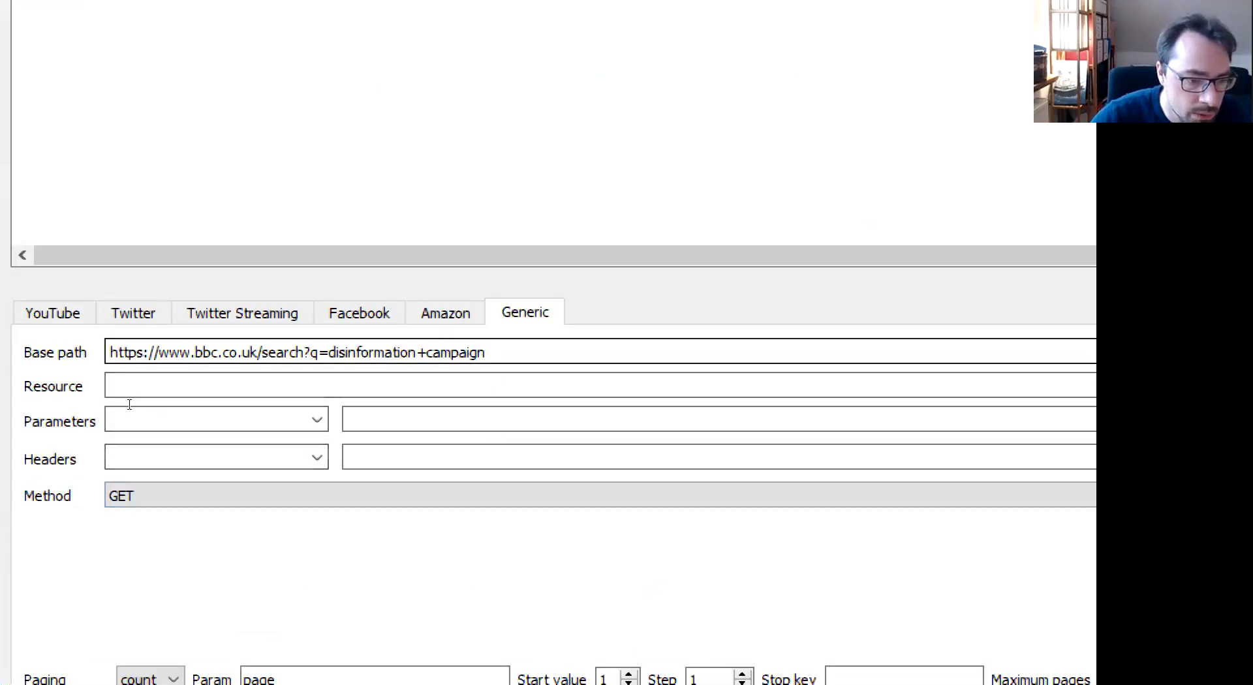
Move /search?q=disinformation+campaign from the base path into the resource
{"action": "left_click_drag", "start_coordinate": [258, 353], "coordinate": [291, 424]}
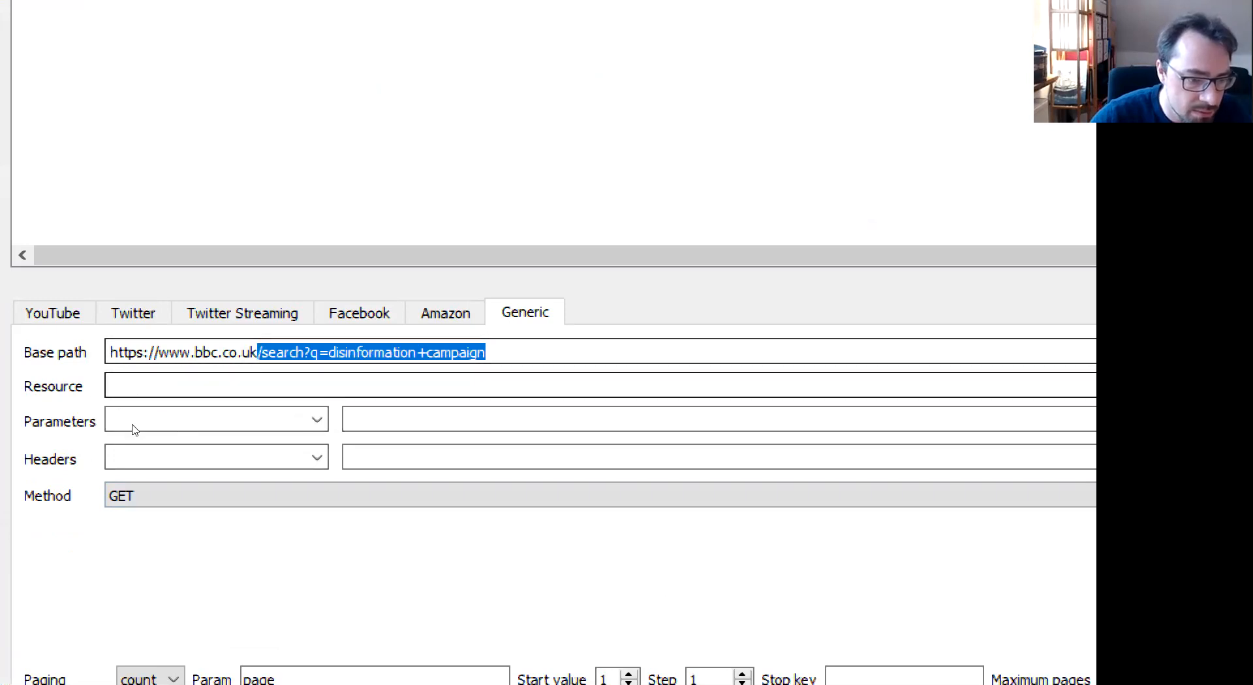
{"action": "key", "text": "ctrl+x"}
{"action": "left_click", "coordinate": [129, 395]}
{"action": "key", "text": "ctrl+v"}
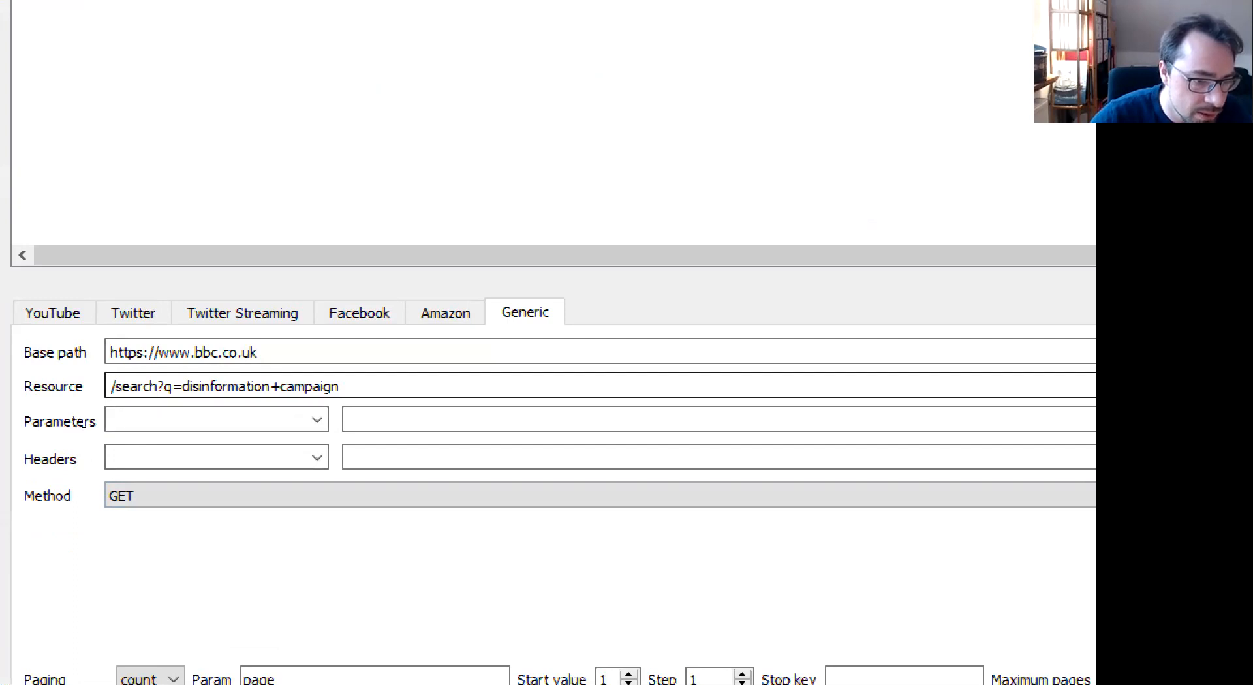
Turn the resource's query string into parameter q with value disinformation+campaign, keeping only /search as the resource
{"action": "left_click_drag", "start_coordinate": [164, 387], "coordinate": [342, 388]}
{"action": "left_click", "coordinate": [193, 423]}
{"action": "type", "text": "q"}
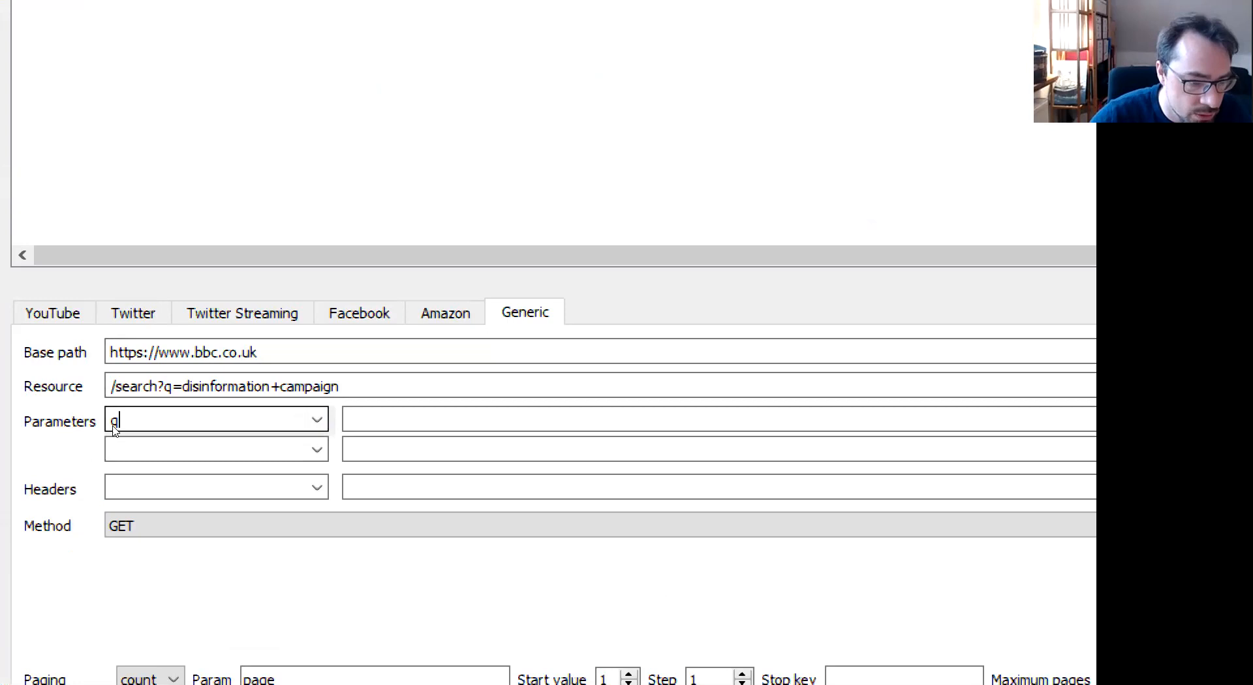
{"action": "left_click_drag", "start_coordinate": [182, 387], "coordinate": [355, 391]}
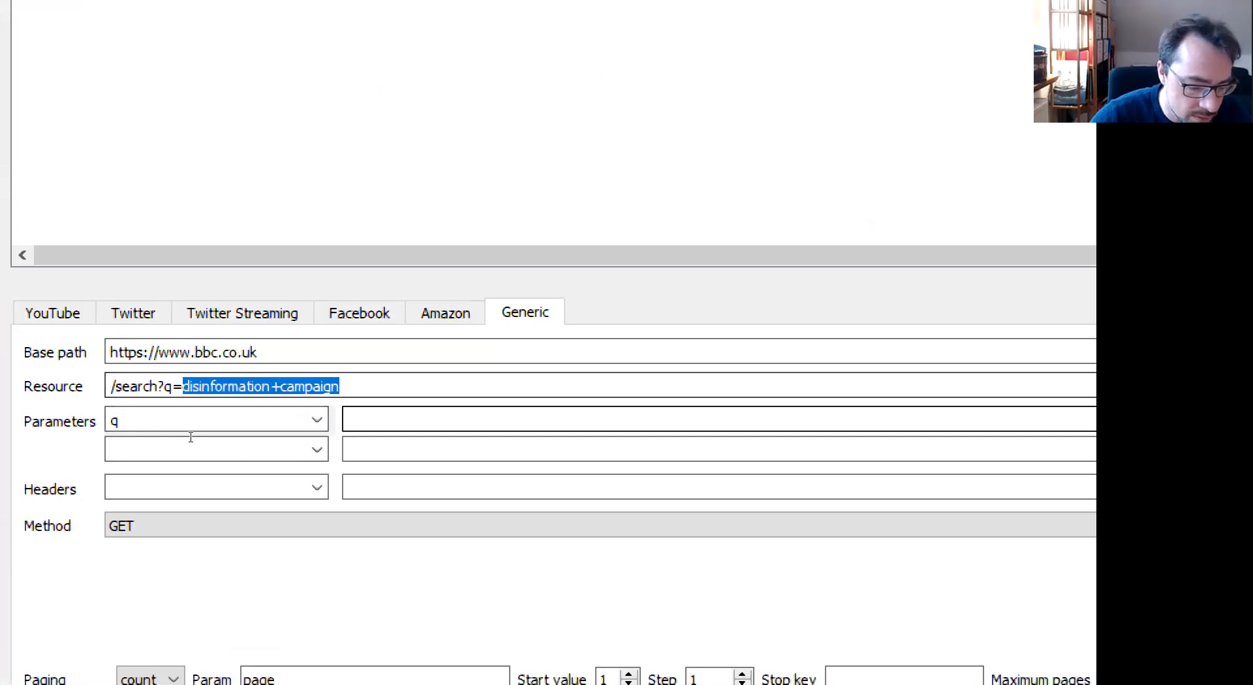
{"action": "key", "text": "ctrl+x"}
{"action": "left_click", "coordinate": [374, 421]}
{"action": "key", "text": "ctrl+v"}
{"action": "left_click", "coordinate": [215, 386]}
{"action": "key", "text": "BackSpace"}
{"action": "key", "text": "BackSpace"}
{"action": "key", "text": "BackSpace"}
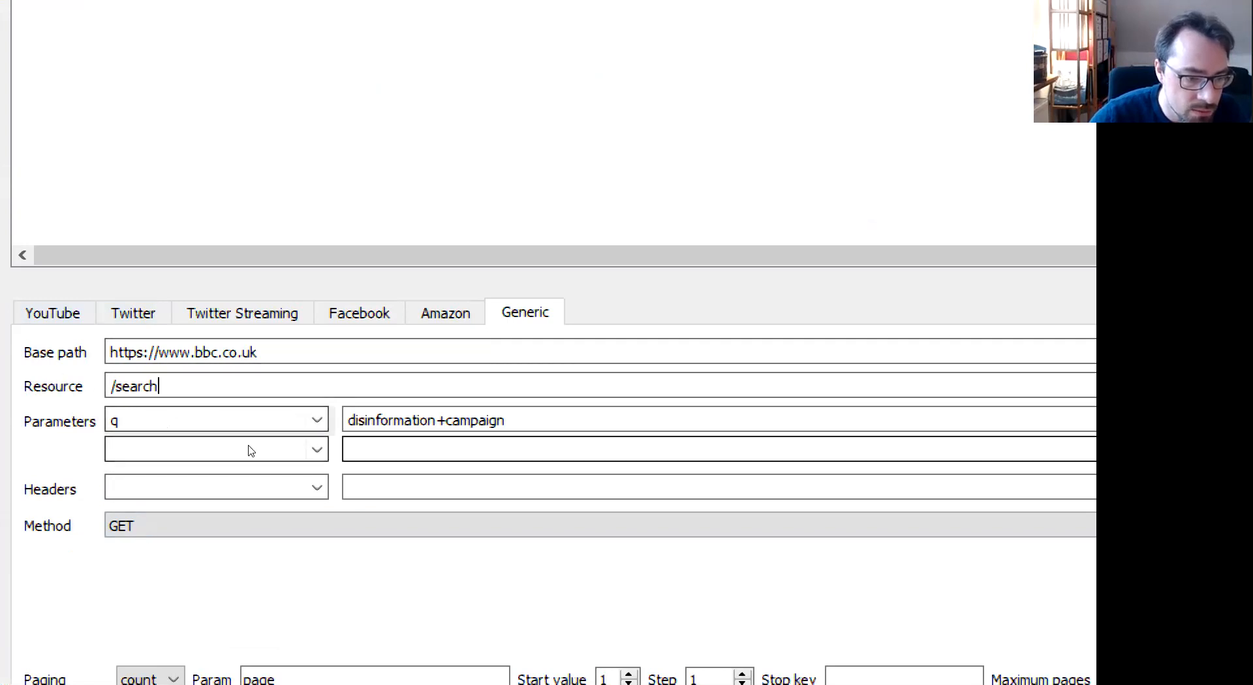
Replace the value of parameter q with the <Object ID> placeholder
{"action": "key", "text": "Tab"}
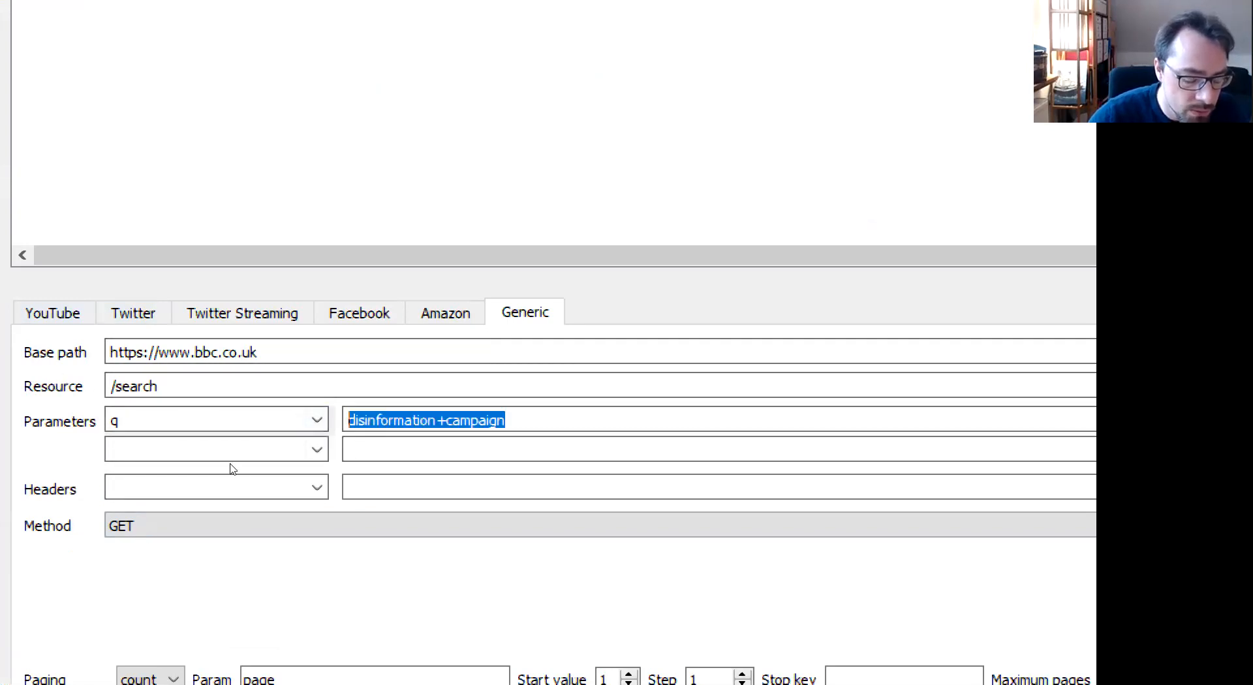
{"action": "type", "text": "<Object ID>"}
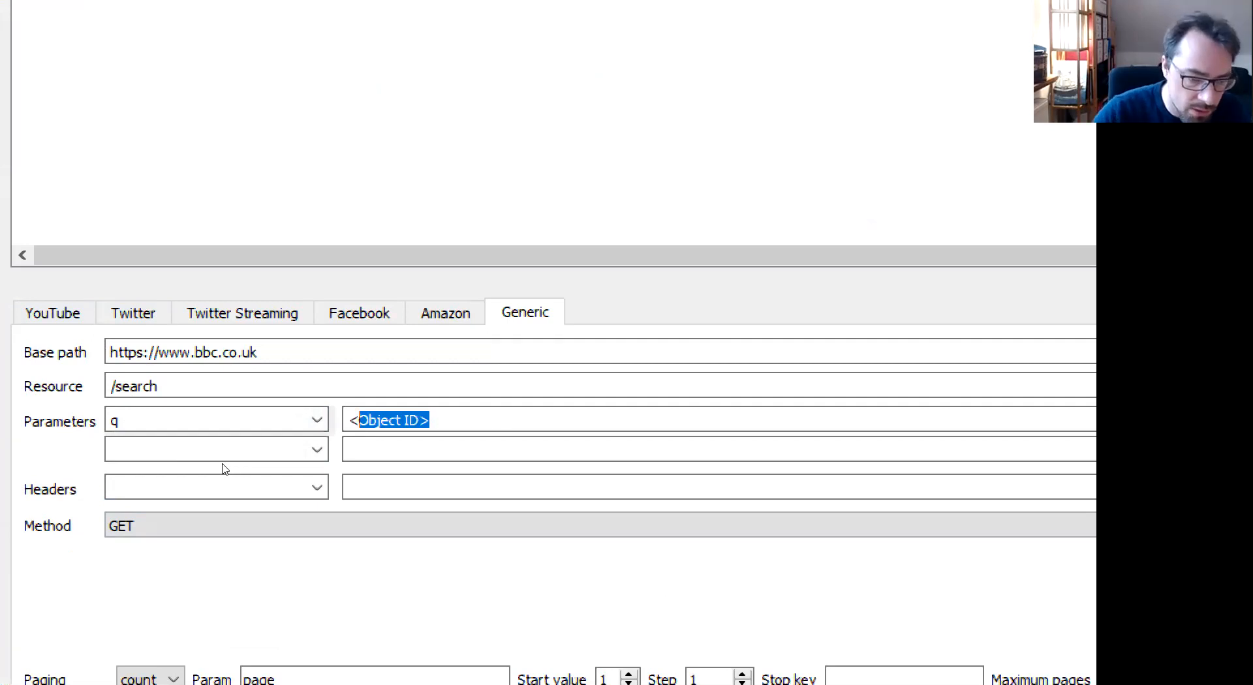
{"action": "left_click", "coordinate": [196, 527]}
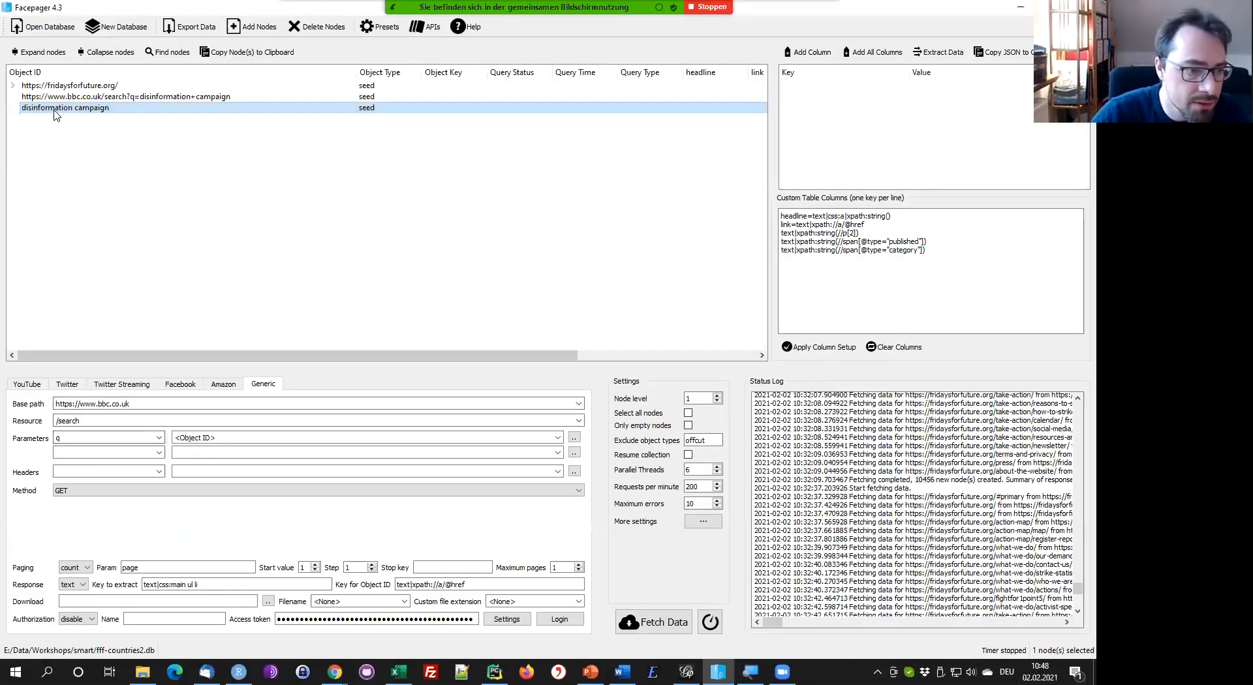
Fetch data for the "disinformation campaign" seed node, expand it and select all ten article nodes beneath it
{"action": "left_click", "coordinate": [56, 115]}
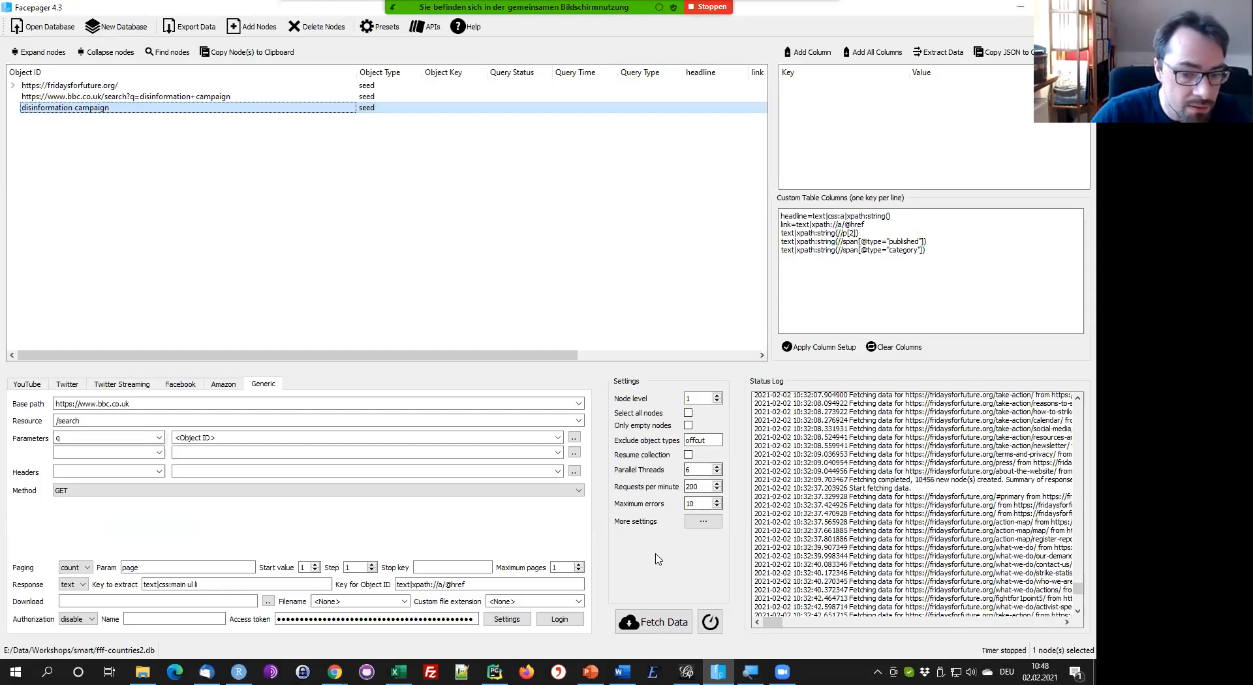
{"action": "left_click", "coordinate": [654, 625]}
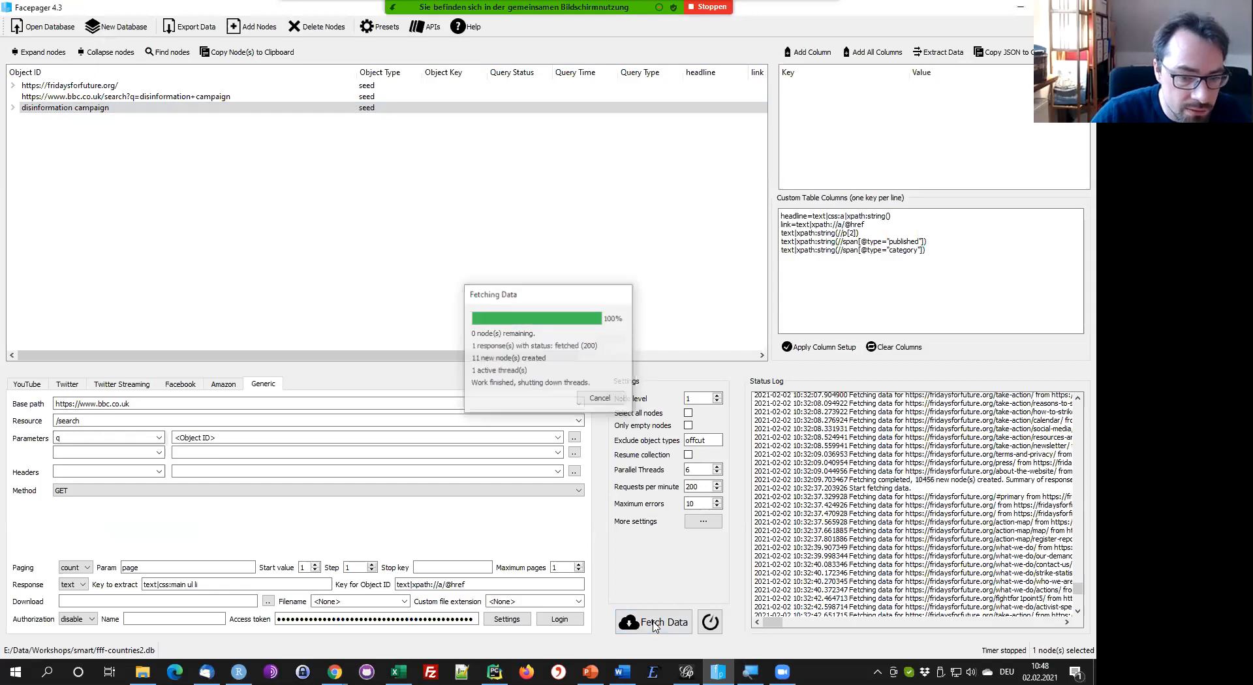
{"action": "double_click", "coordinate": [88, 108]}
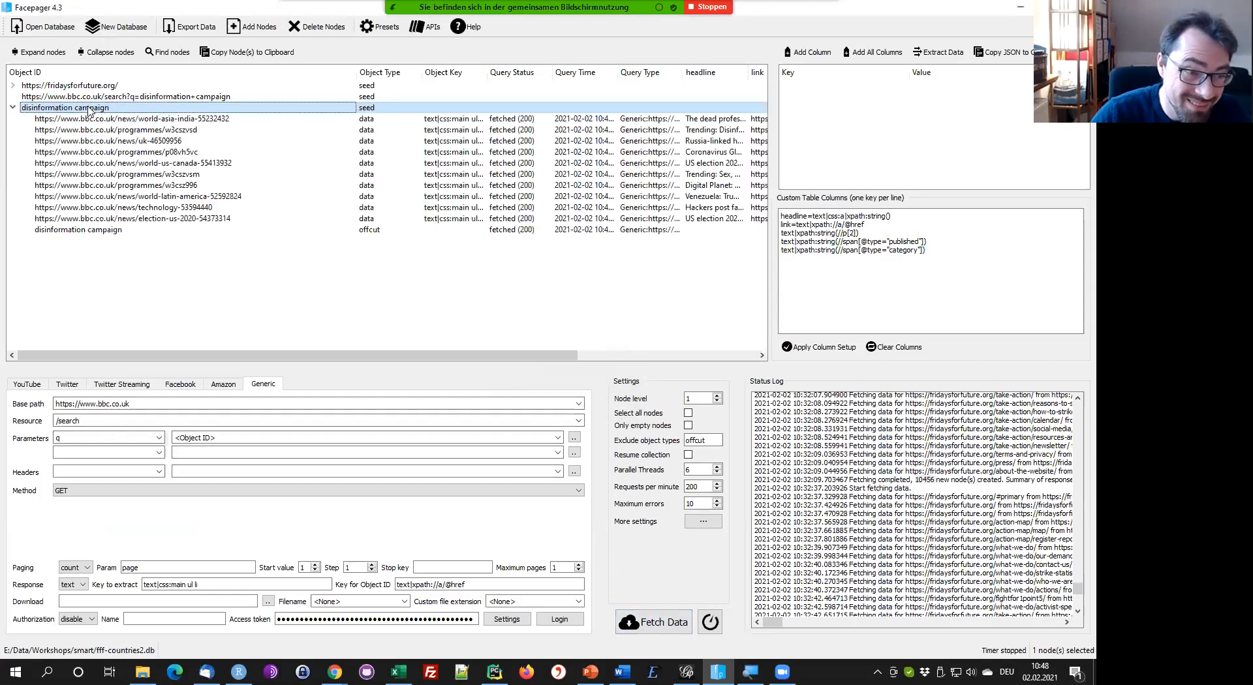
{"action": "left_click", "coordinate": [200, 121]}
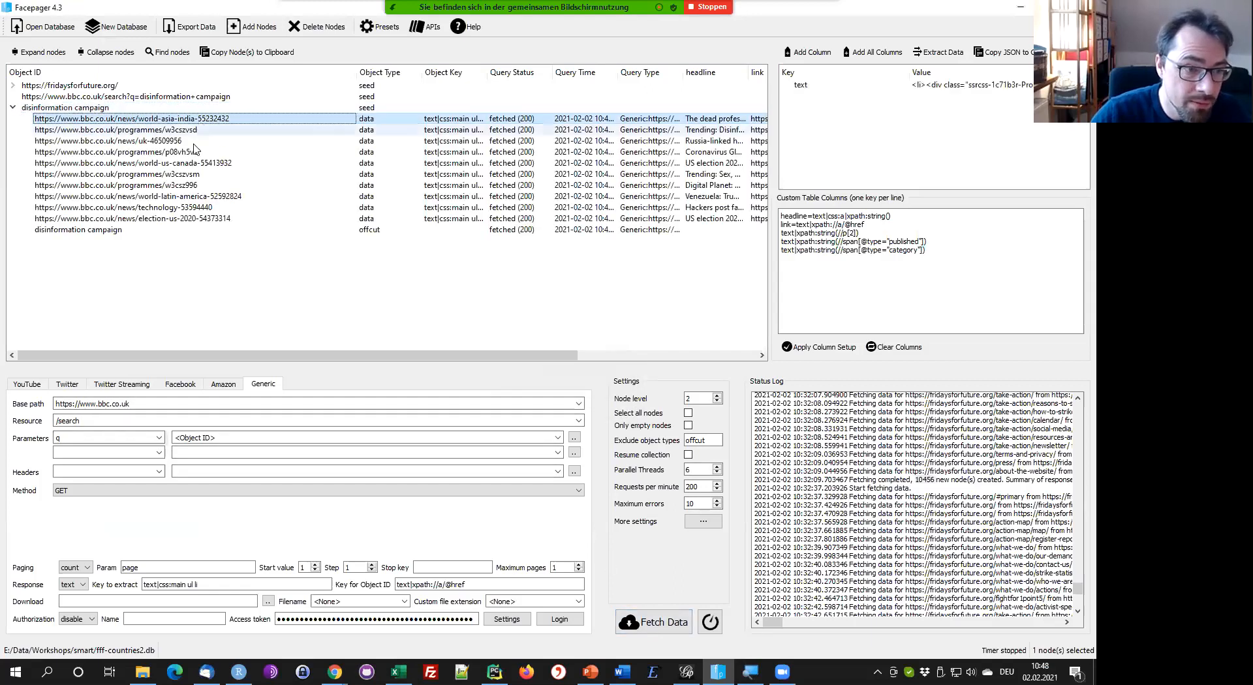
{"action": "left_click", "coordinate": [197, 220], "text": "shift"}
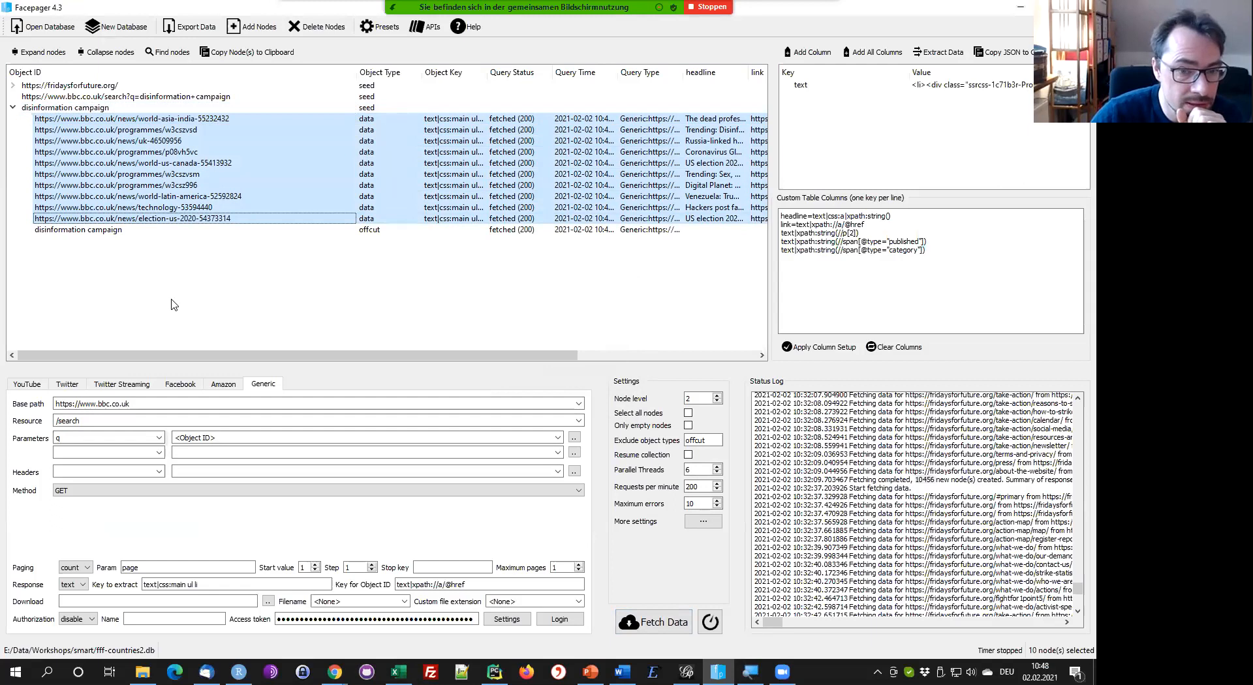
Clear the response's key to extract and fetch data for the "disinformation campaign" node again
{"action": "left_click", "coordinate": [82, 108]}
{"action": "left_click", "coordinate": [227, 585]}
{"action": "key", "text": "ctrl+a"}
{"action": "key", "text": "BackSpace"}
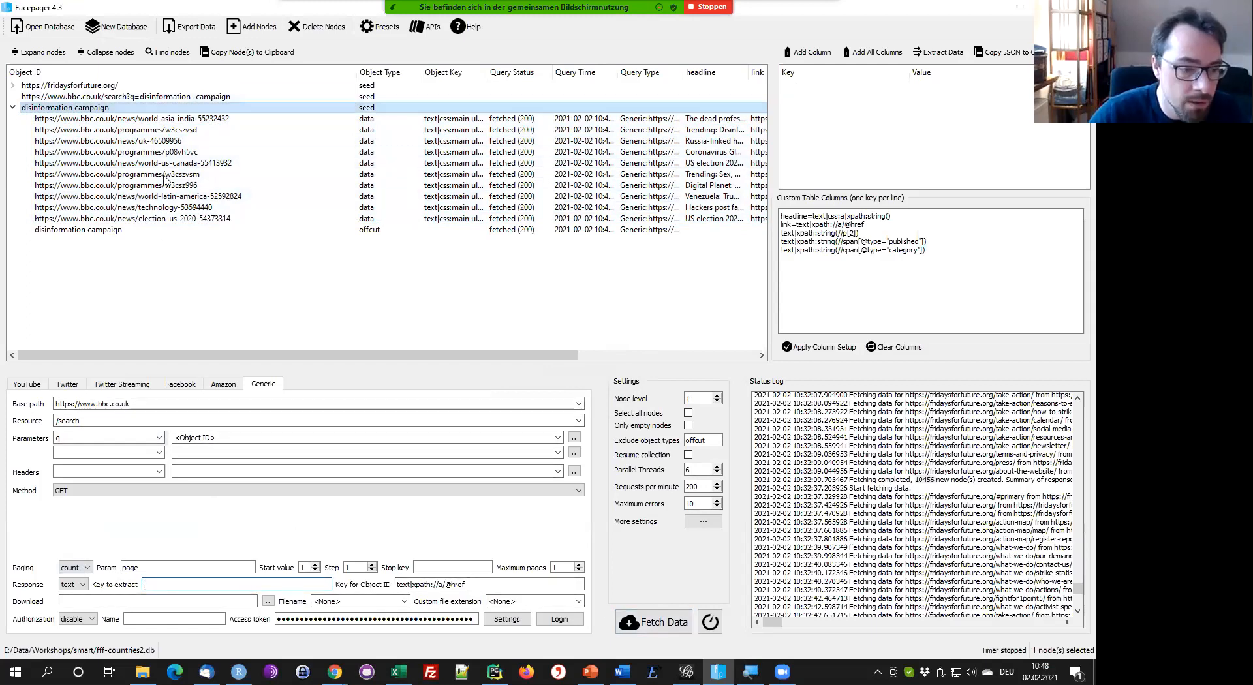
{"action": "key", "text": "ctrl+z"}
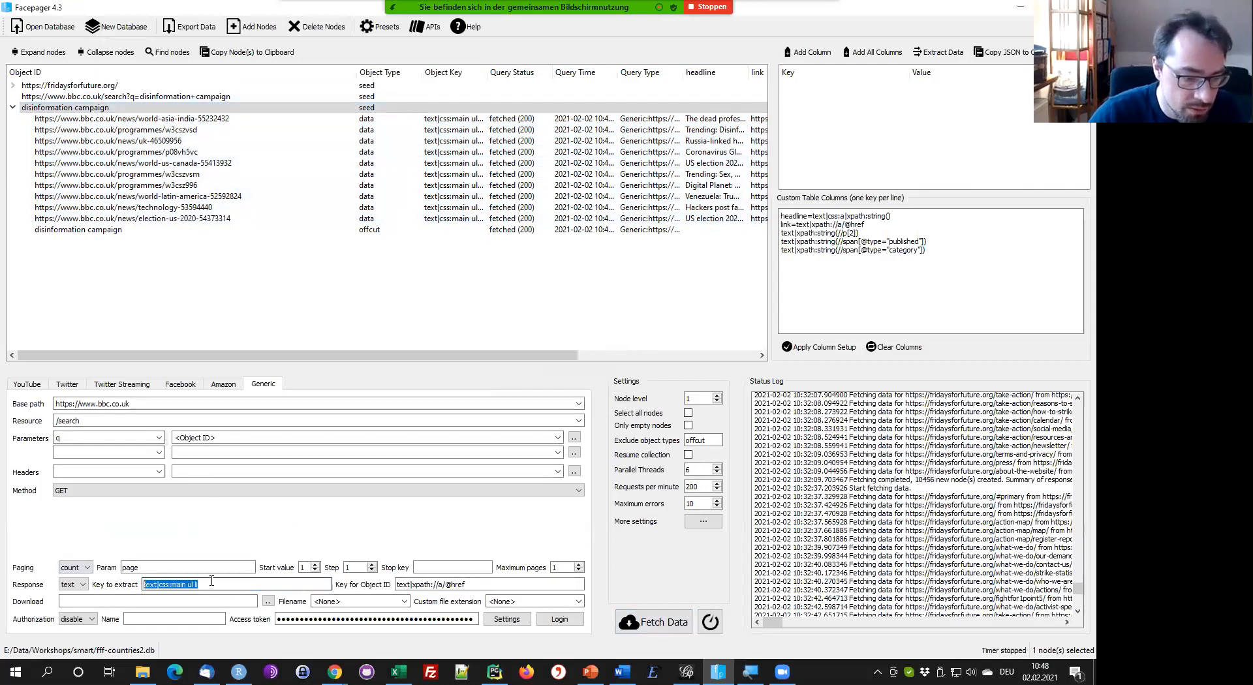
{"action": "key", "text": "Delete"}
{"action": "left_click", "coordinate": [652, 622]}
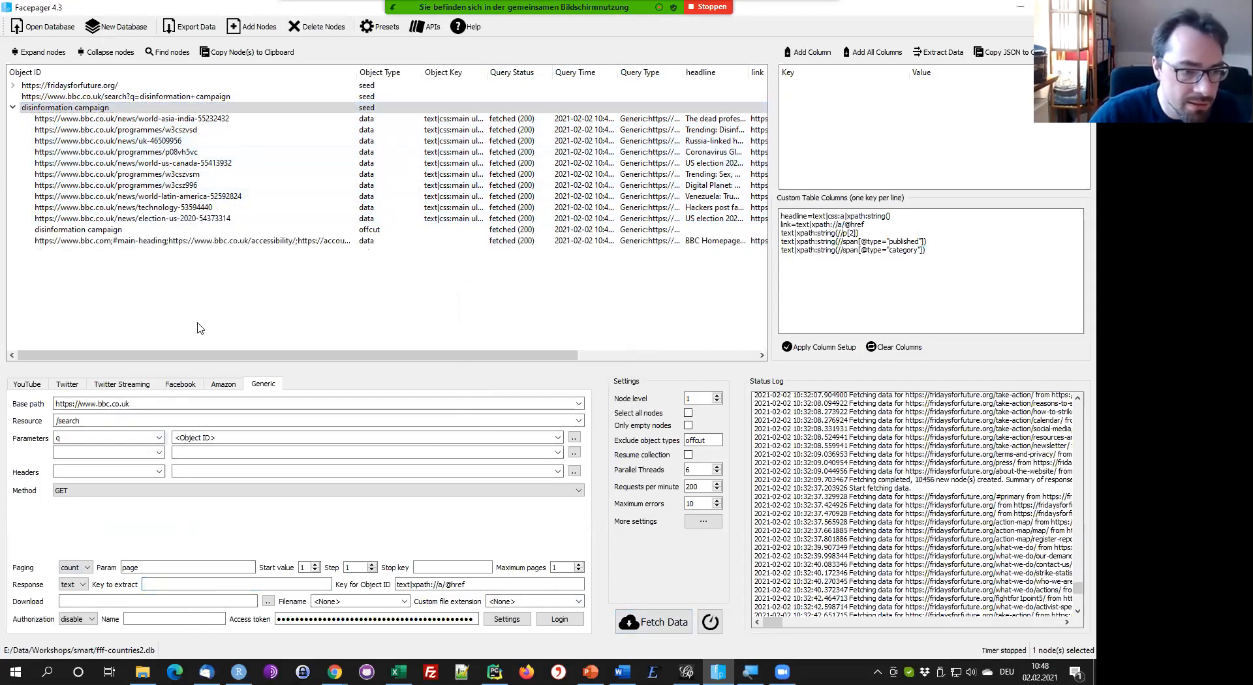
Examine the full page HTML in the text value of the newly fetched data node, widening the Value column
{"action": "left_click", "coordinate": [133, 241]}
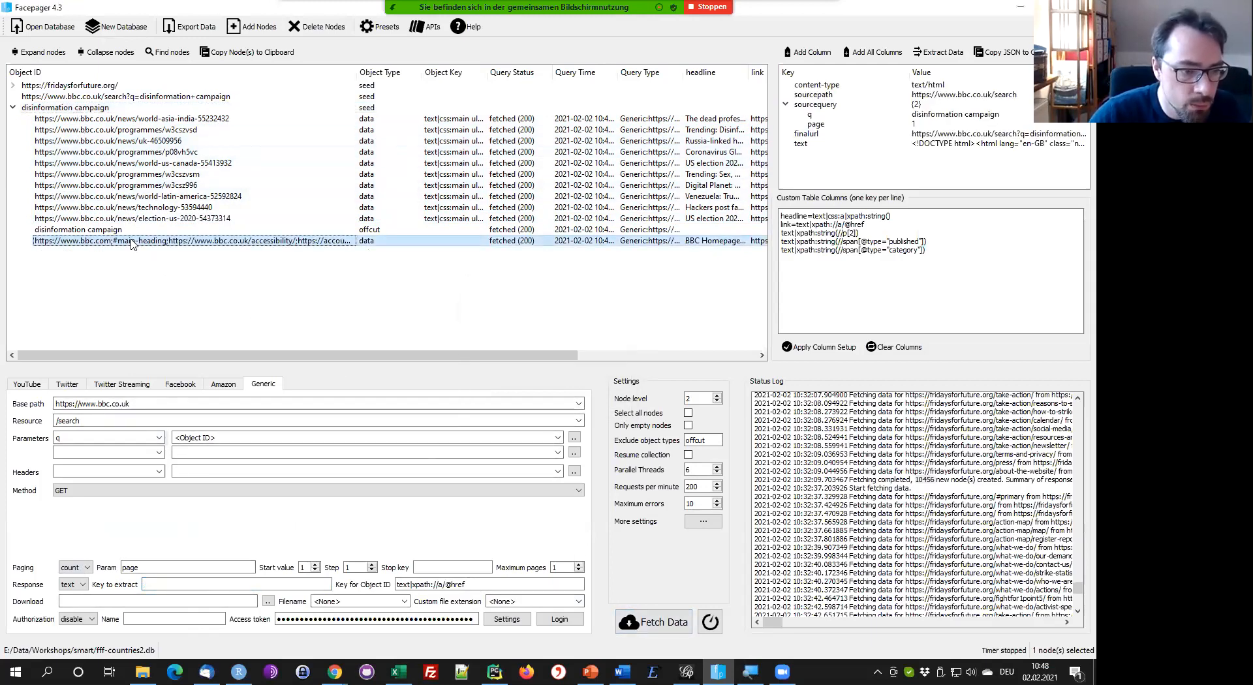
{"action": "left_click", "coordinate": [949, 145]}
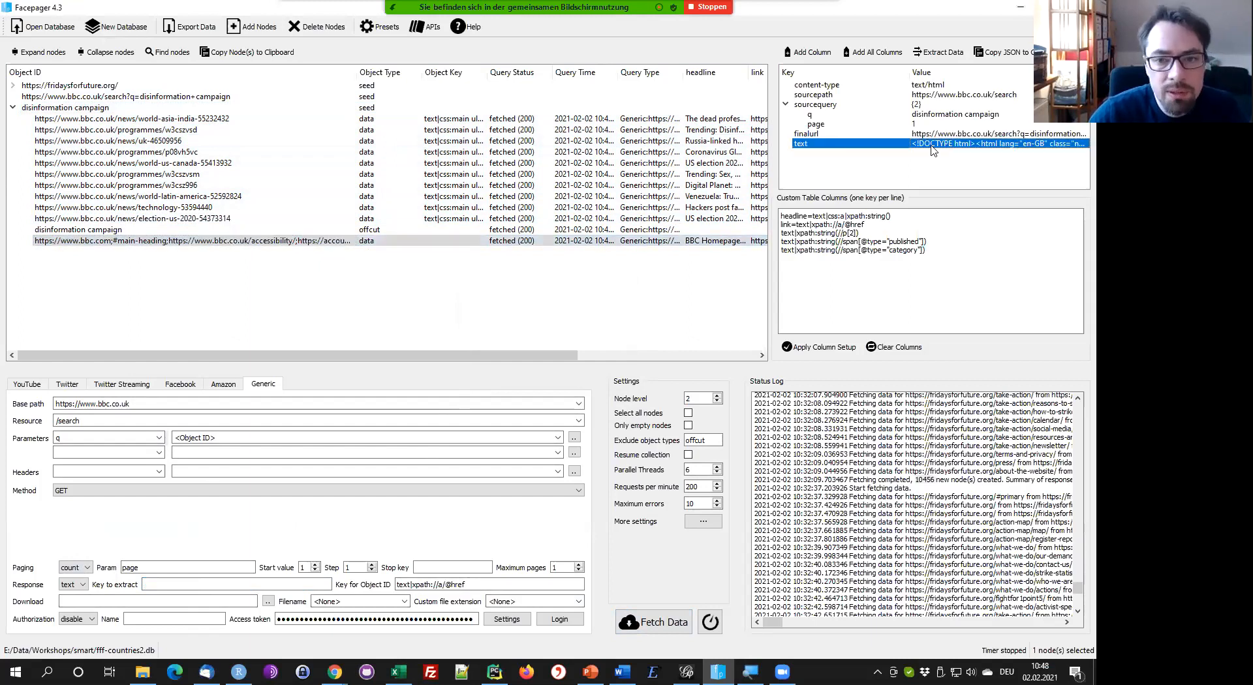
{"action": "left_click_drag", "start_coordinate": [910, 66], "coordinate": [880, 68]}
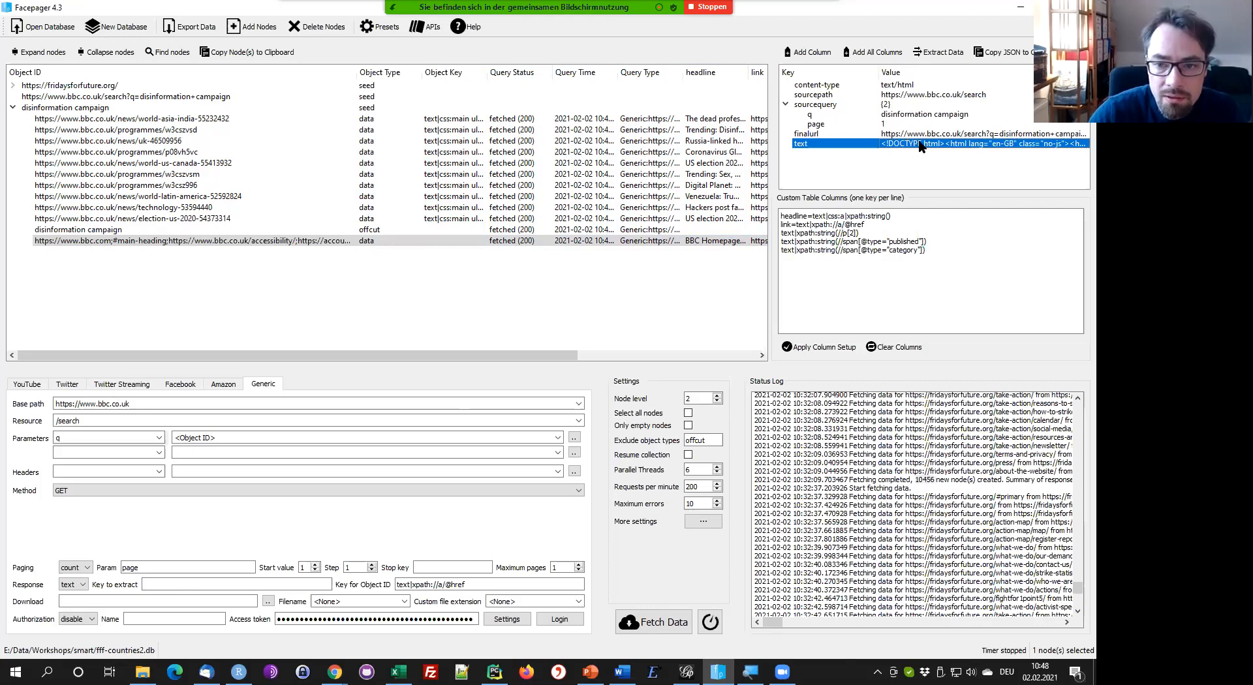
{"action": "mouse_move", "coordinate": [921, 146]}
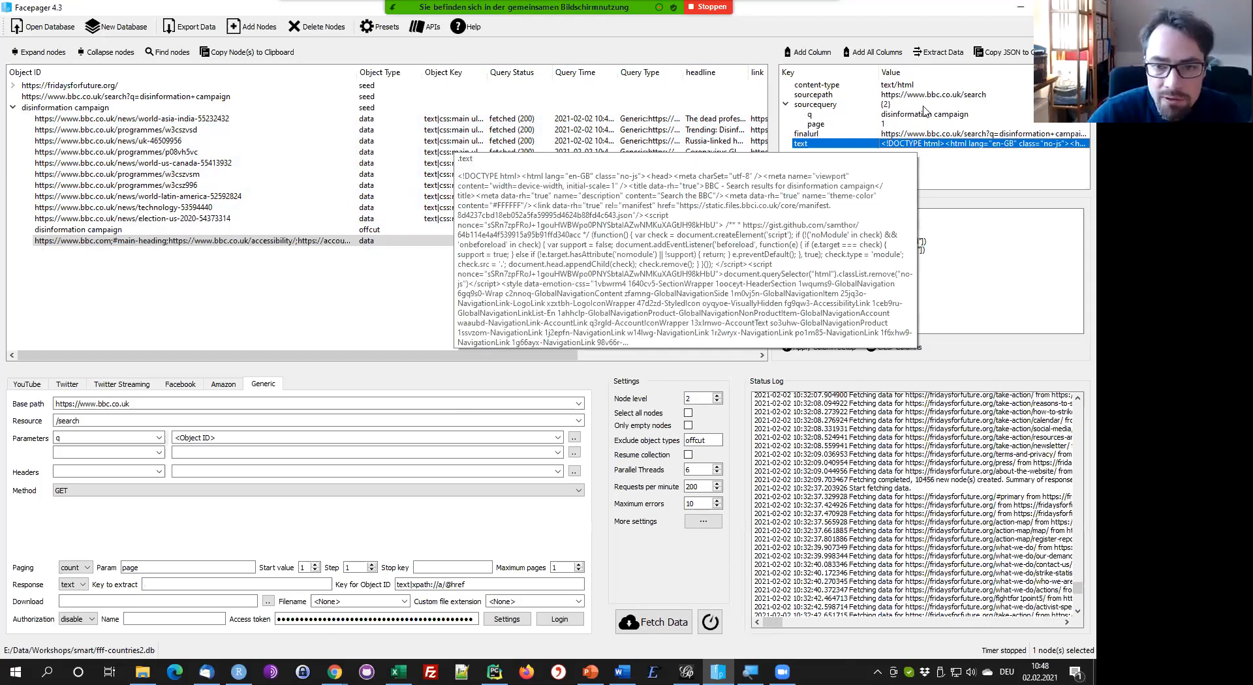
Start extracting data from the node's text value and preview the keys text|css:li and text|css:a
{"action": "left_click", "coordinate": [940, 52]}
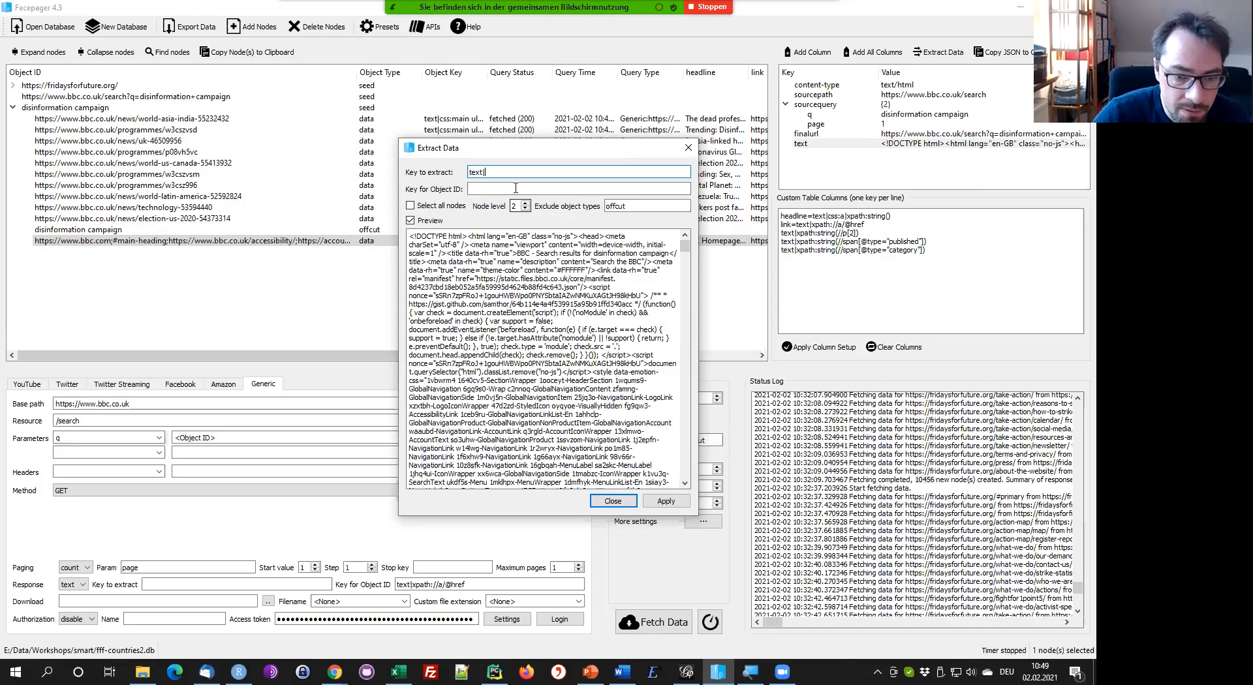
{"action": "scroll", "coordinate": [515, 293], "scroll_direction": "down", "scroll_amount": 3}
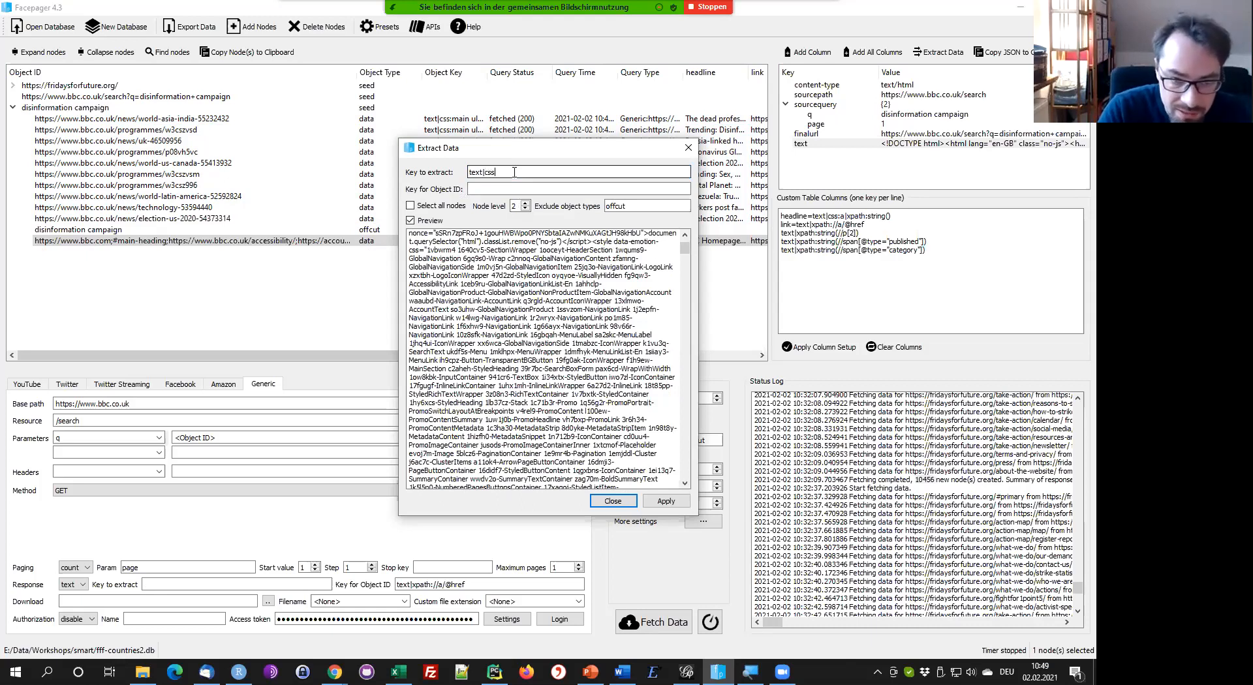
{"action": "type", "text": ":li"}
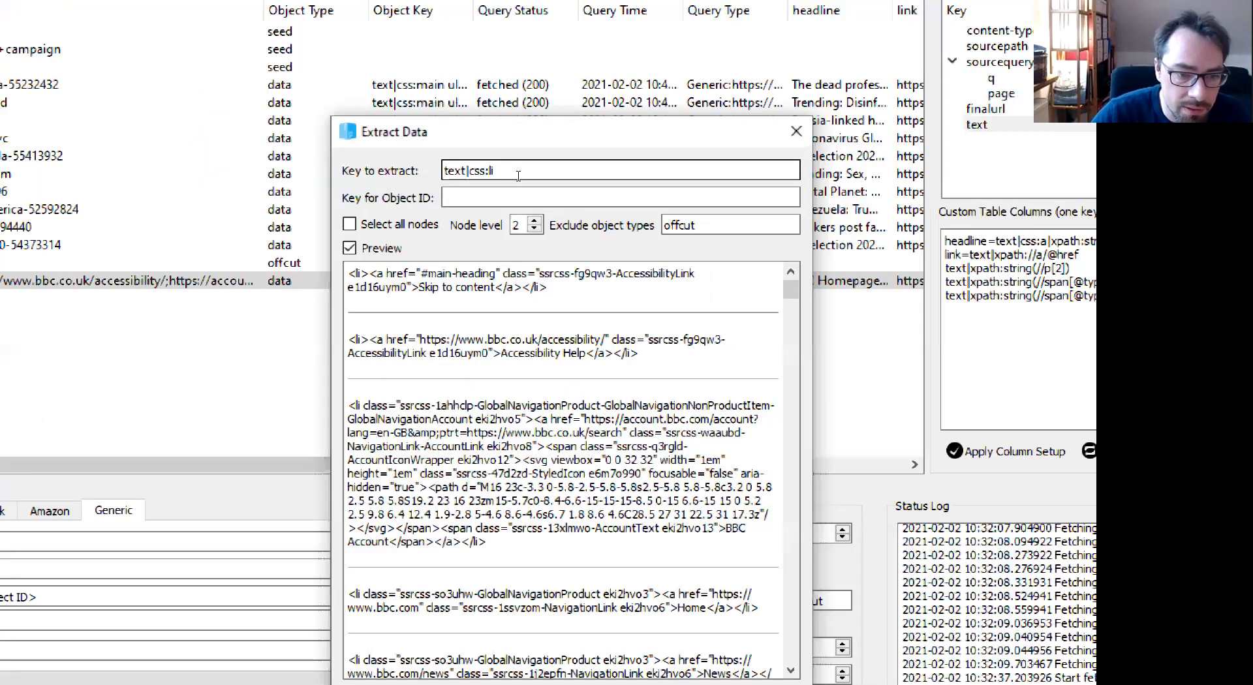
{"action": "key", "text": "BackSpace"}
{"action": "key", "text": "BackSpace"}
{"action": "type", "text": "a"}
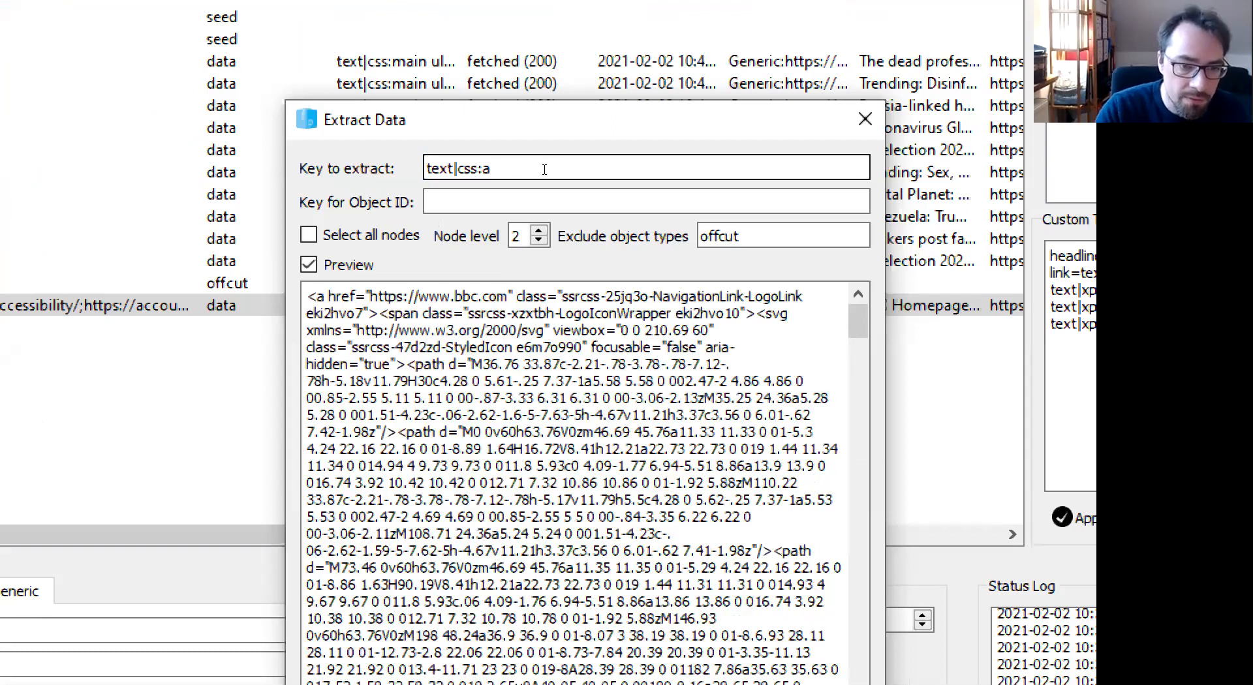
Change the extraction key to text|css:main ul li, check the preview and apply the extraction
{"action": "key", "text": "BackSpace"}
{"action": "type", "text": "main ul li"}
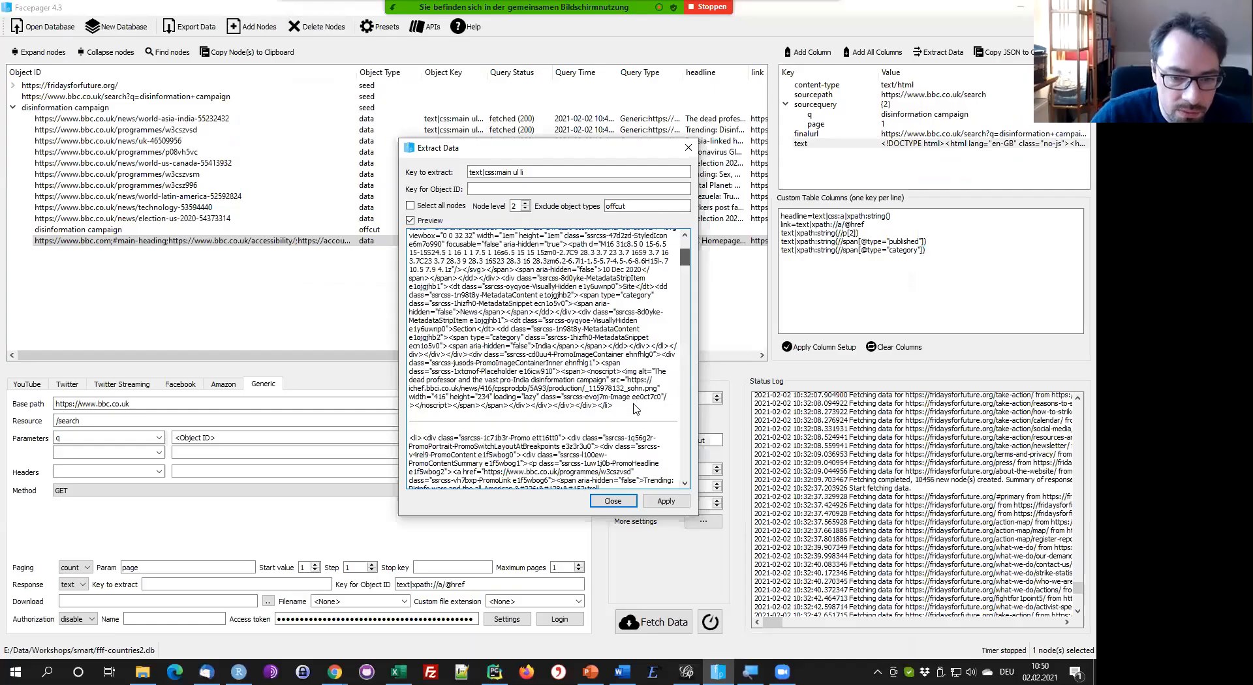
{"action": "scroll", "coordinate": [813, 407], "scroll_direction": "down", "scroll_amount": 10}
{"action": "scroll", "coordinate": [548, 359], "scroll_direction": "up", "scroll_amount": 10}
{"action": "left_click", "coordinate": [667, 501]}
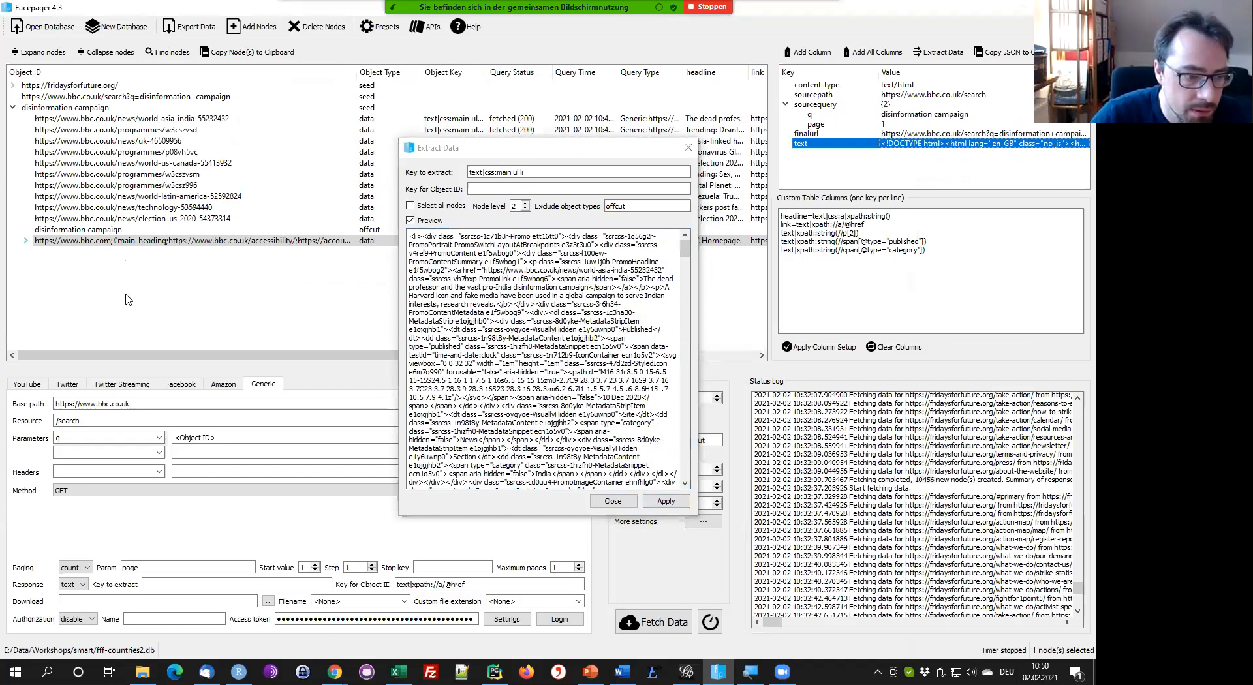
Expand the extracted node and compare its first unpacked child with the first article node fetched earlier
{"action": "double_click", "coordinate": [151, 240]}
{"action": "left_click", "coordinate": [182, 243]}
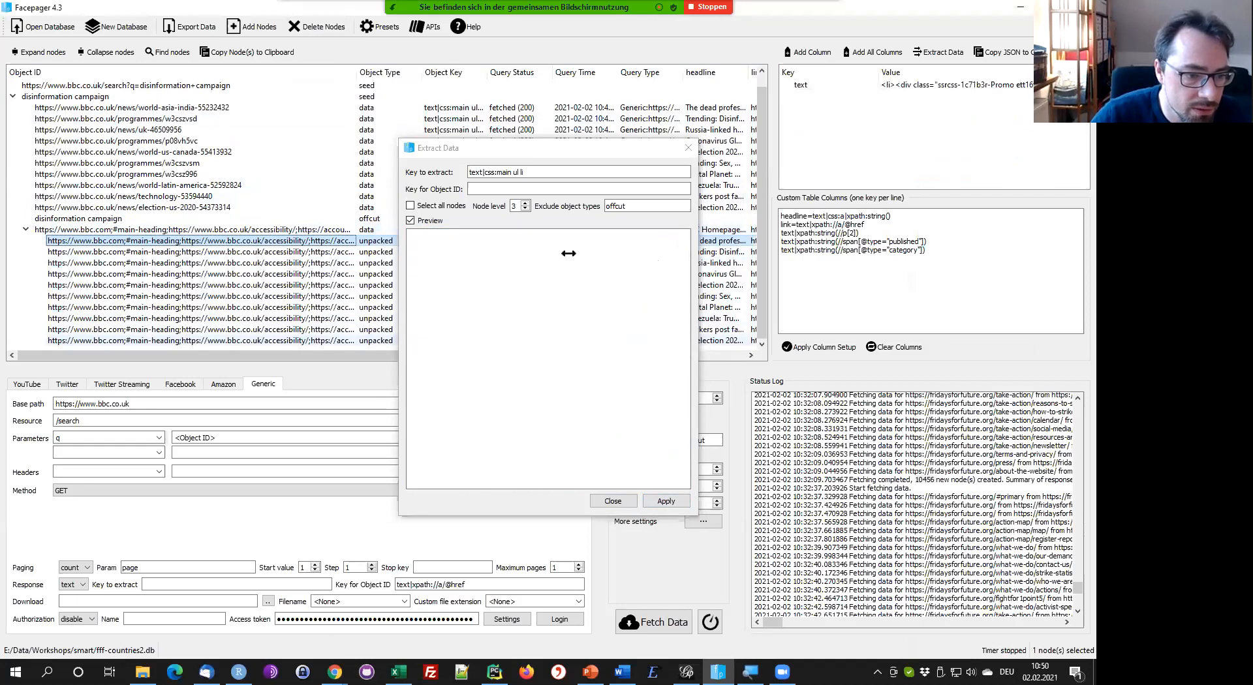
{"action": "left_click", "coordinate": [75, 110]}
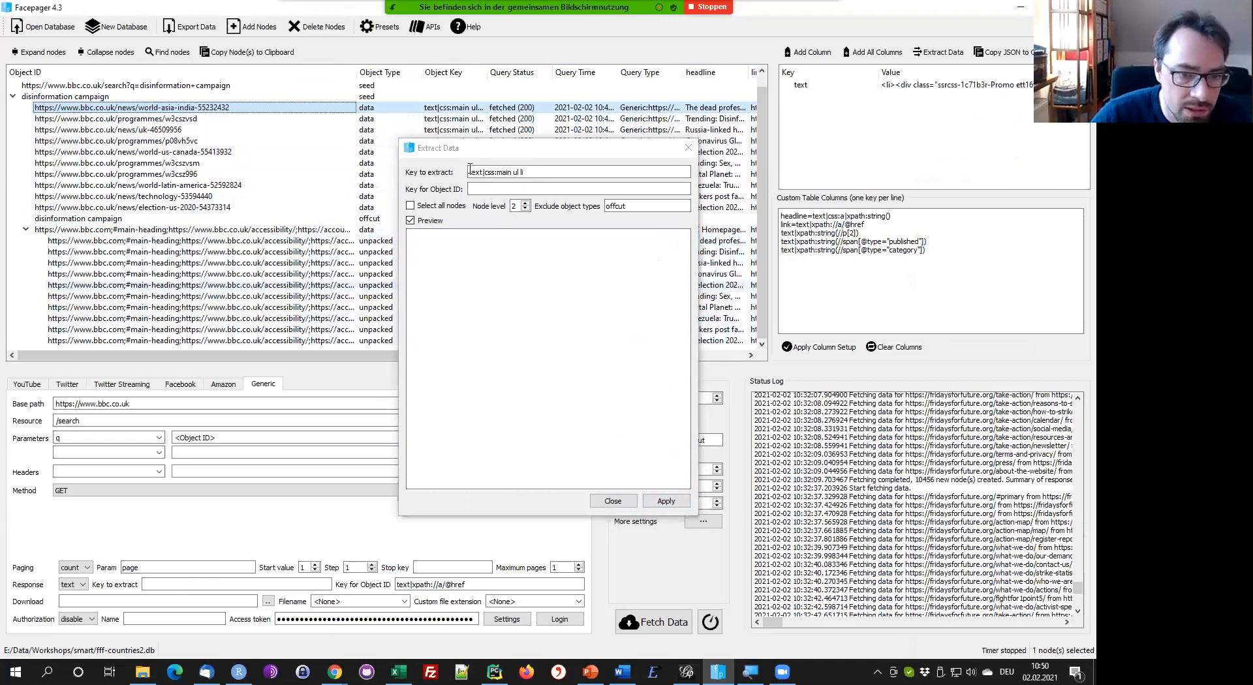
Copy the key text|css:main ul li from the extraction dialog into the response's key to extract
{"action": "left_click", "coordinate": [525, 205]}
{"action": "key", "text": "ctrl+c"}
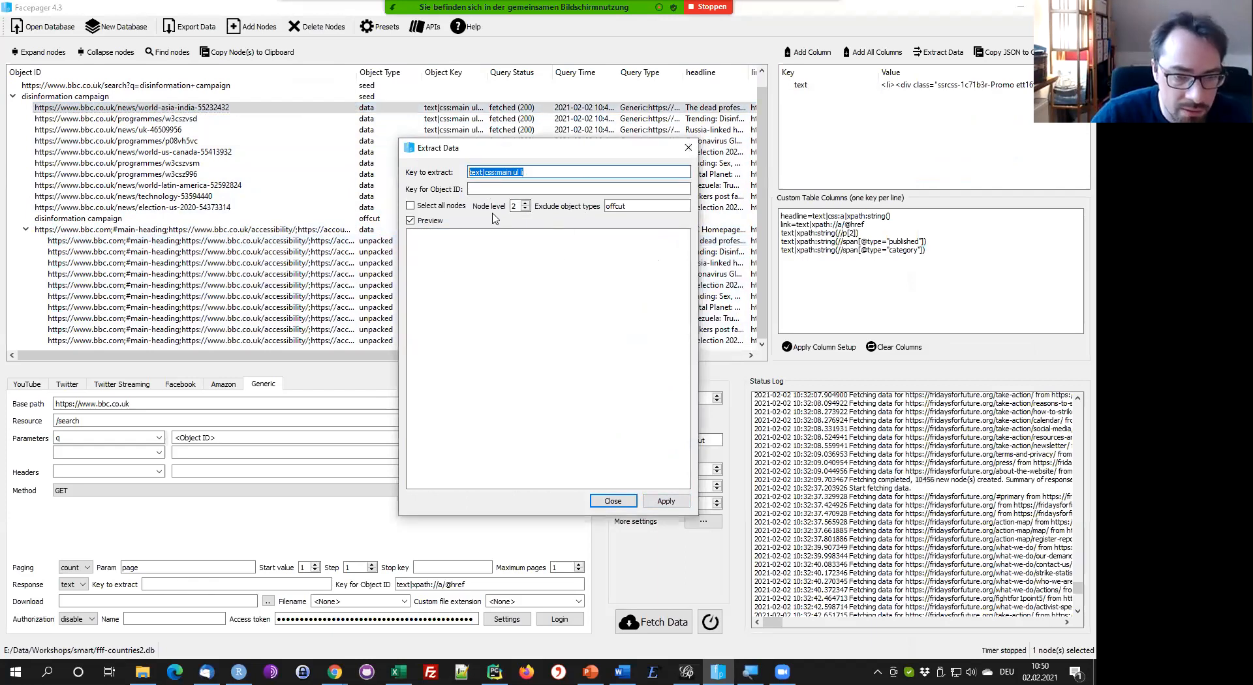
{"action": "left_click", "coordinate": [198, 583]}
{"action": "key", "text": "ctrl+v"}
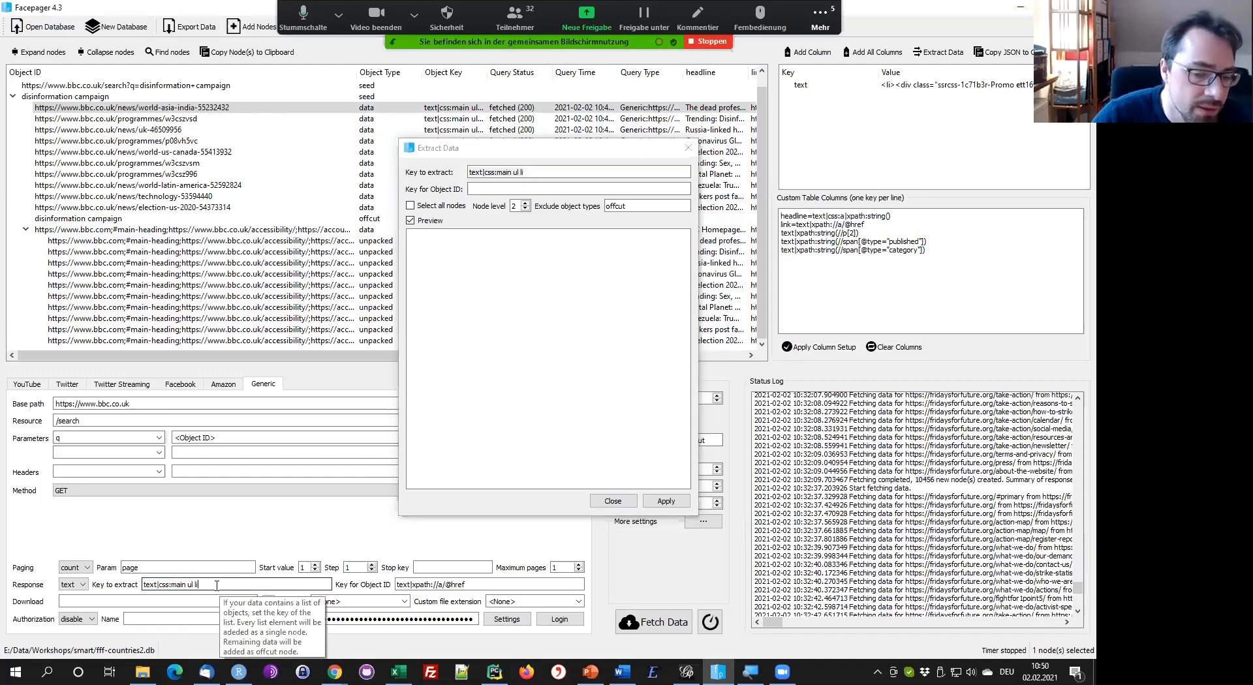
Check the key text|css:main ul li in the response settings and close the extraction dialog
{"action": "left_click", "coordinate": [536, 173]}
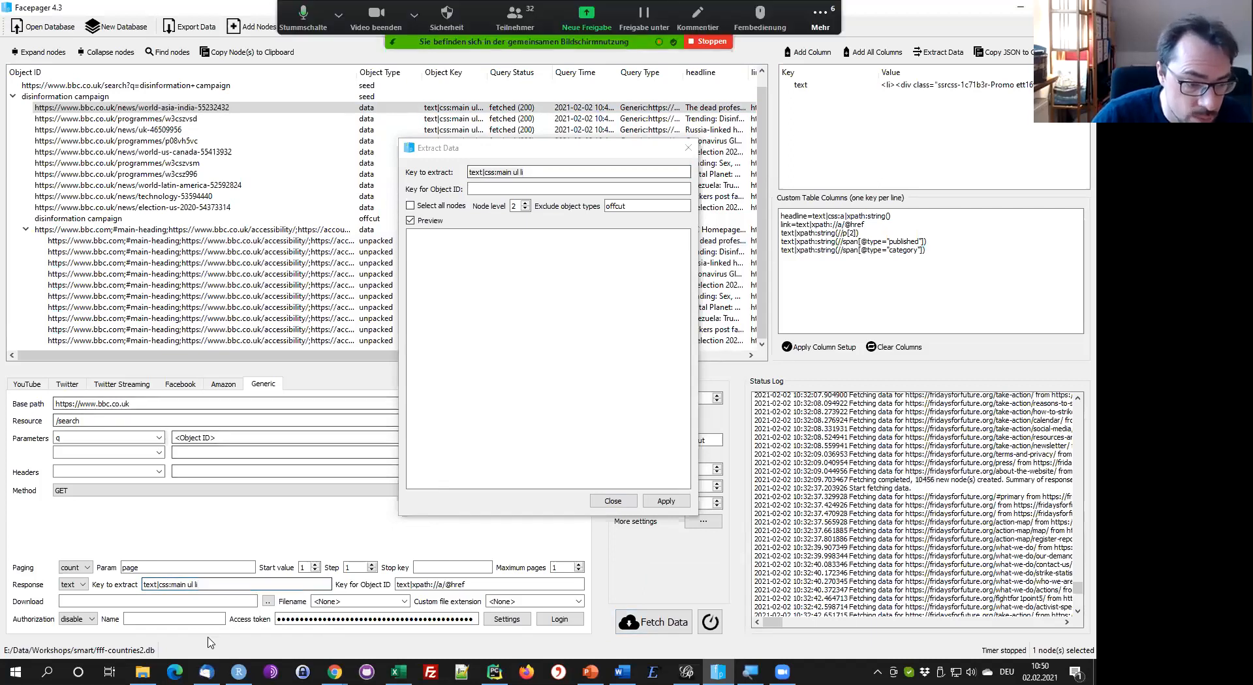
{"action": "triple_click", "coordinate": [210, 583]}
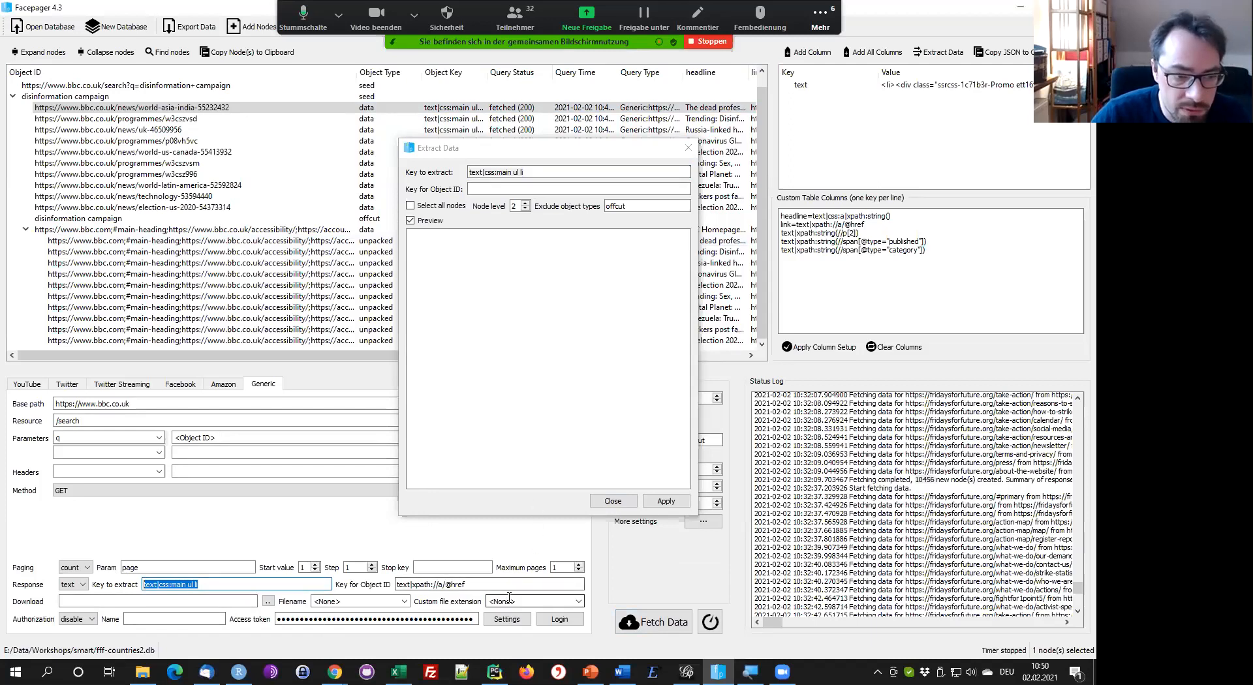
{"action": "left_click", "coordinate": [641, 513]}
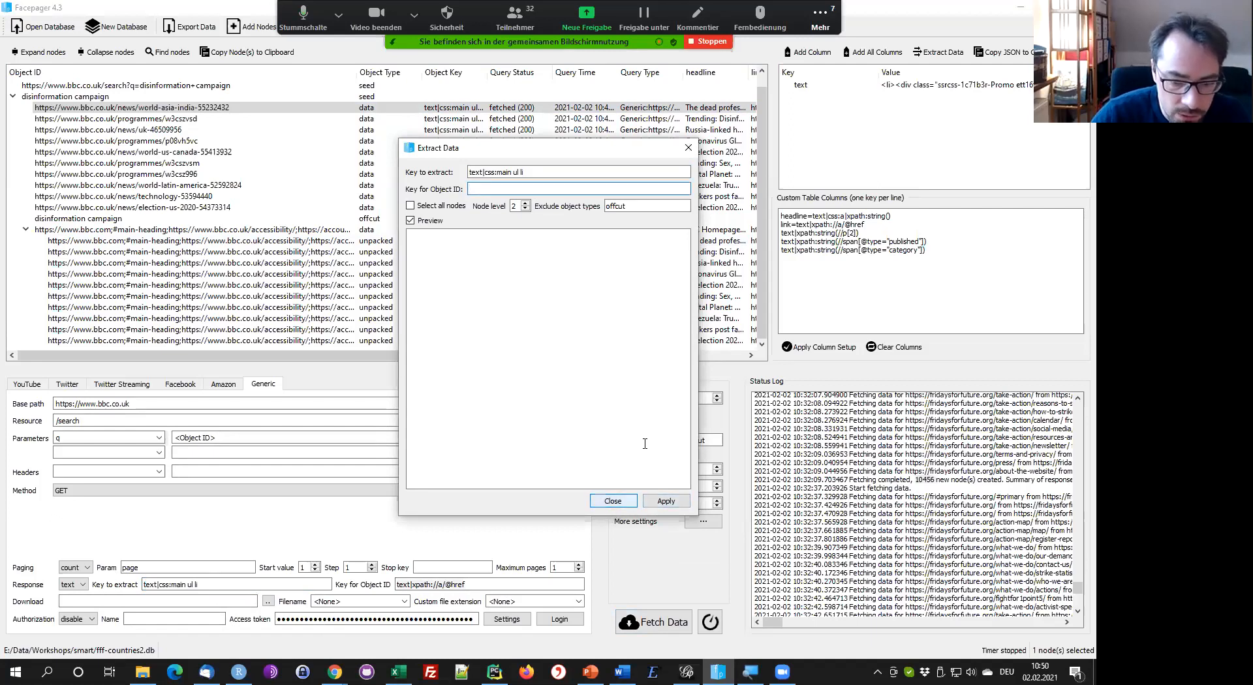
{"action": "left_click", "coordinate": [688, 154]}
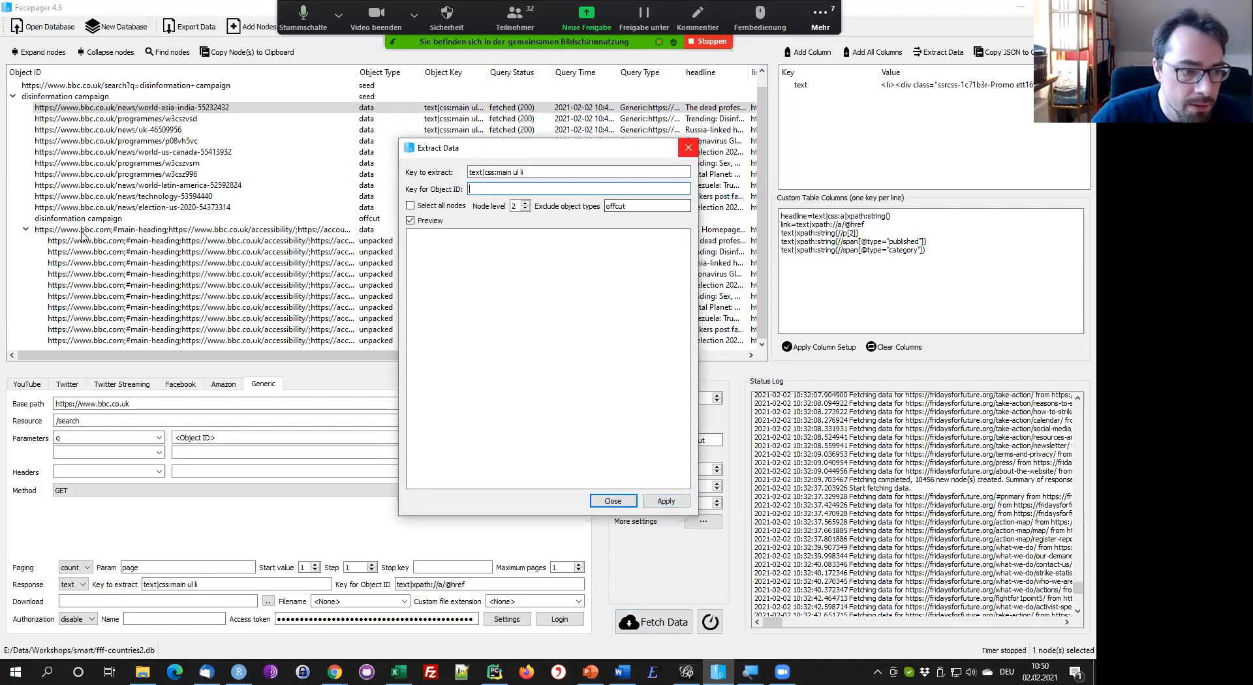
Start extracting data from the text value of the article node world-asia-india-55232432
{"action": "left_click", "coordinate": [111, 121]}
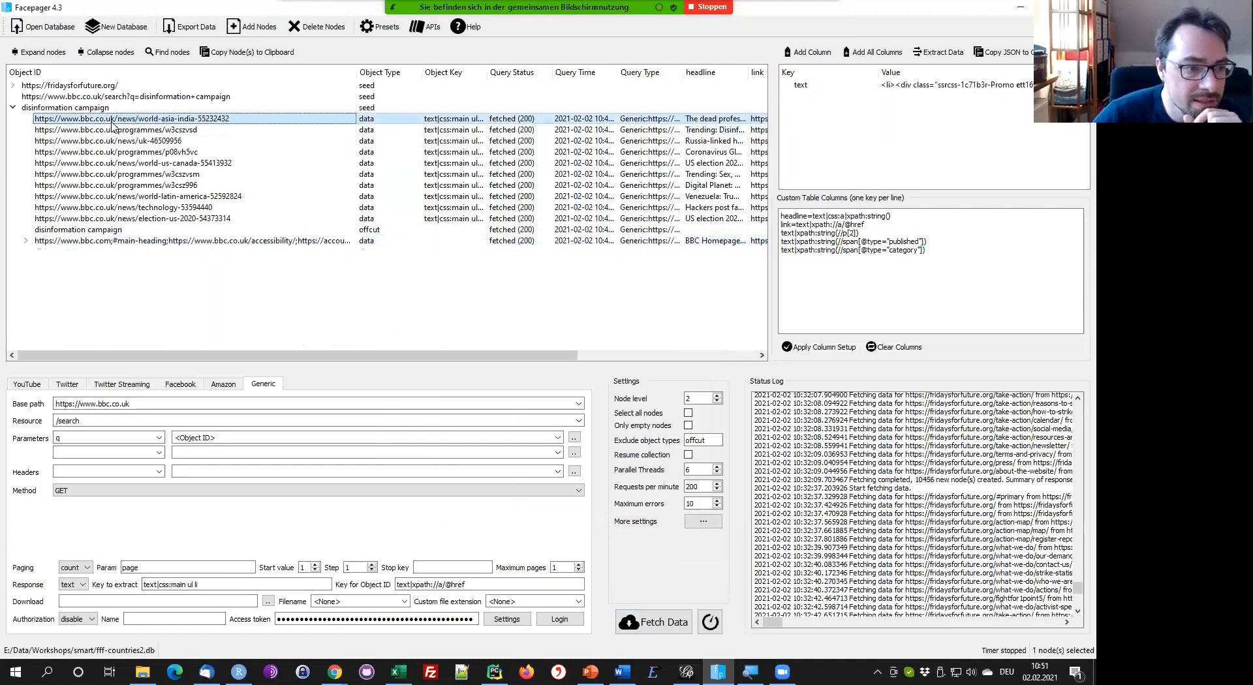
{"action": "left_click", "coordinate": [133, 131]}
{"action": "left_click", "coordinate": [132, 151]}
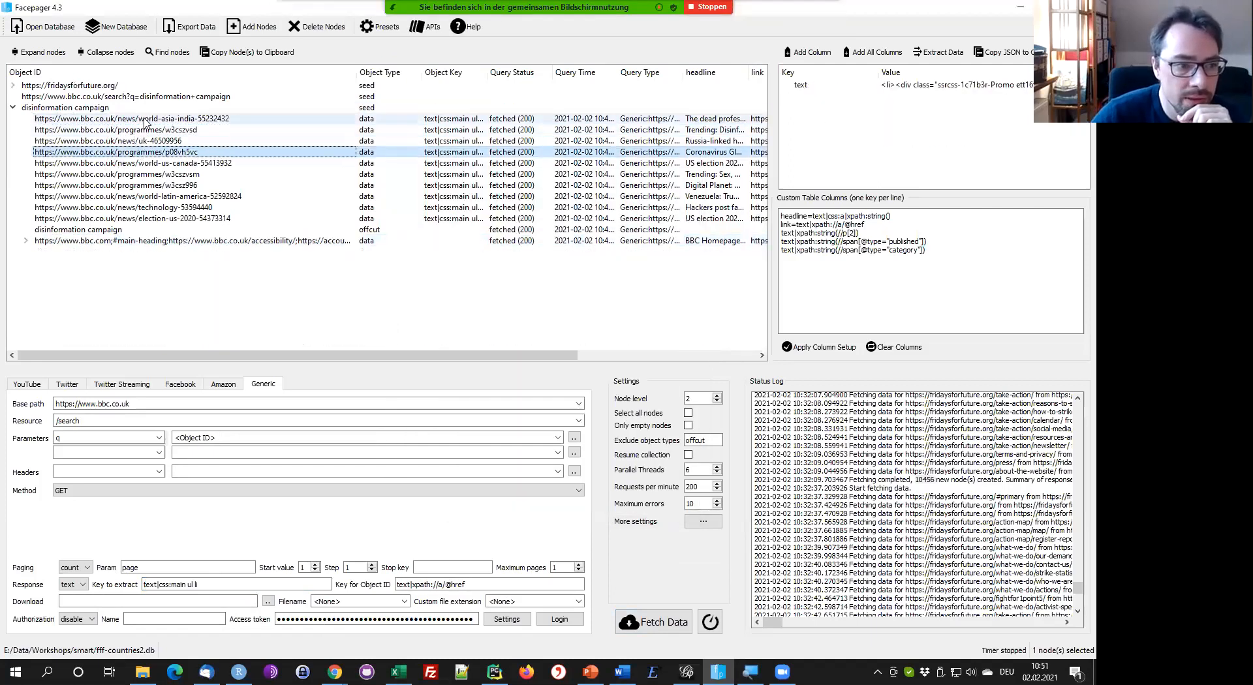
{"action": "left_click", "coordinate": [145, 120]}
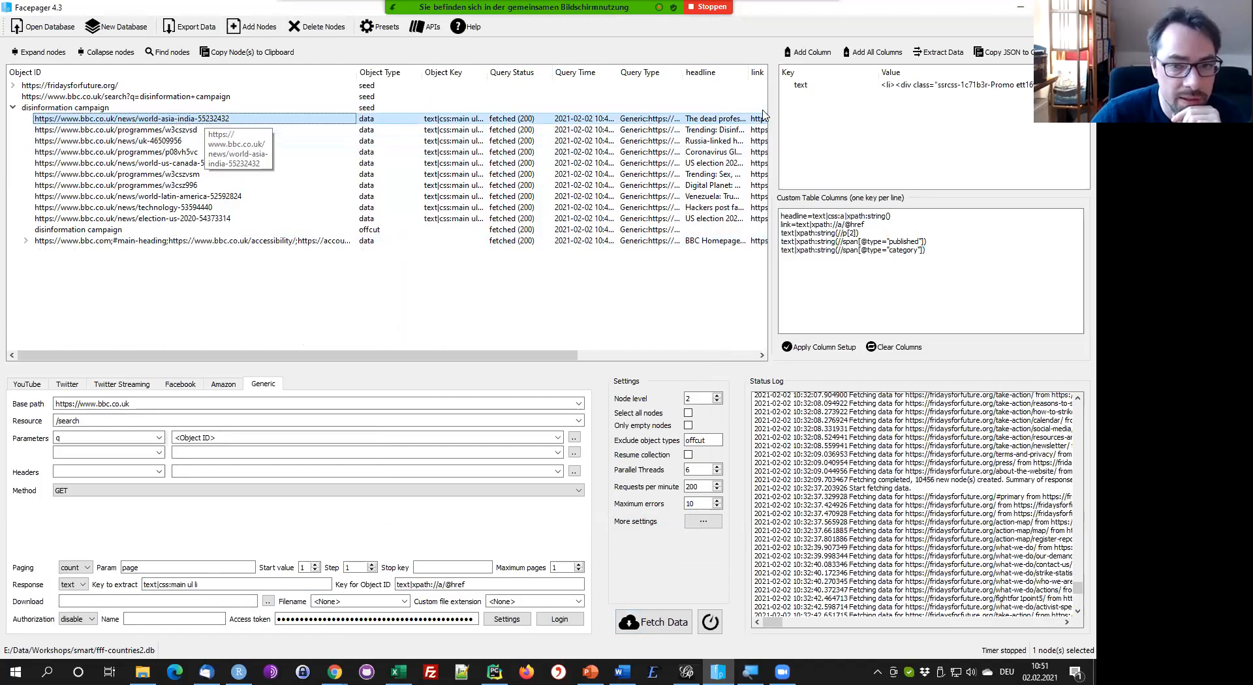
{"action": "left_click", "coordinate": [826, 84]}
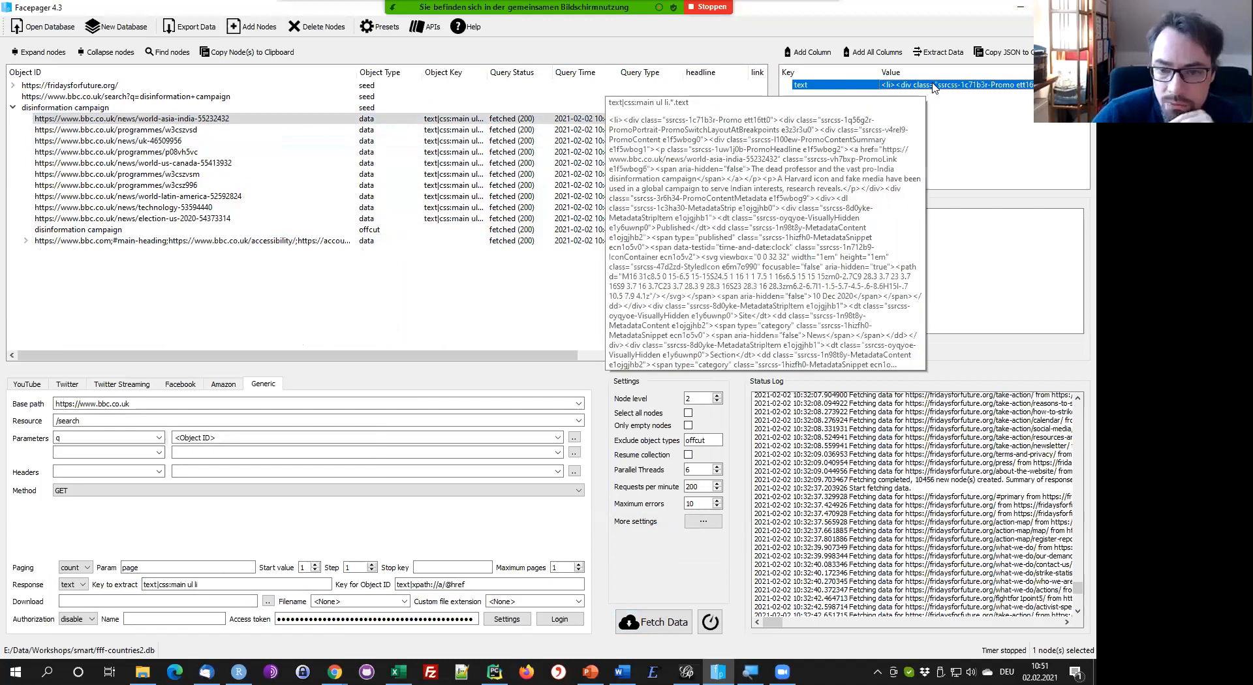
{"action": "left_click", "coordinate": [939, 52]}
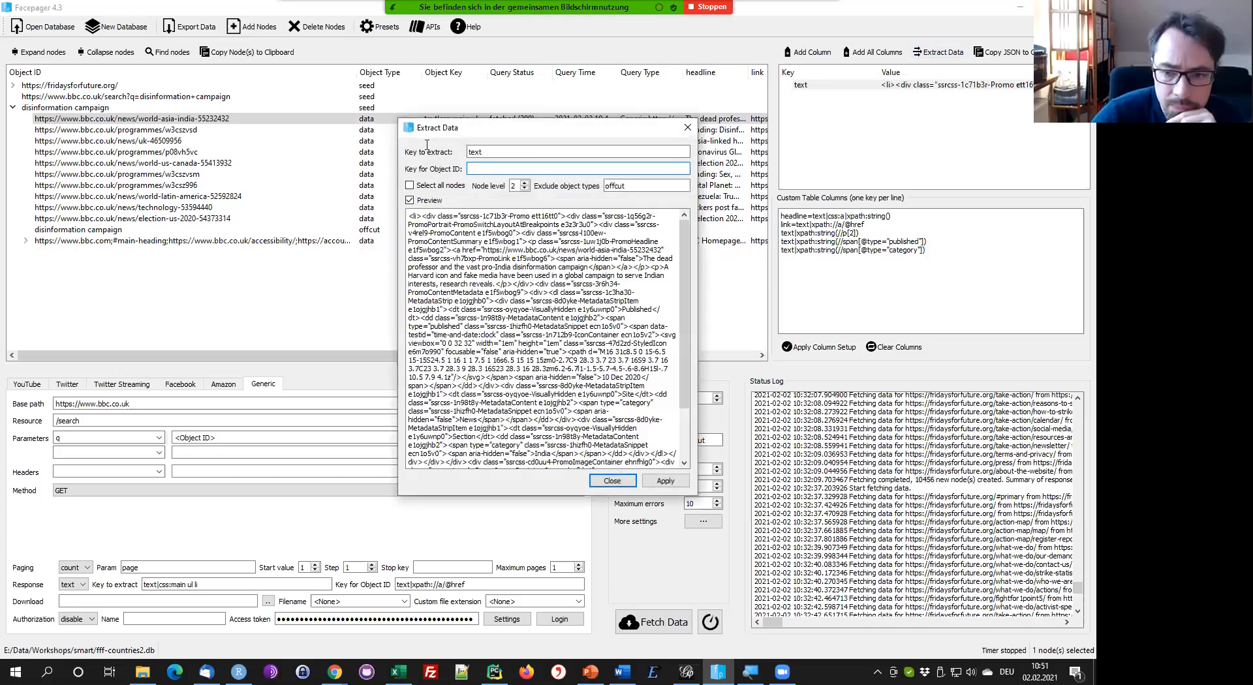
{"action": "left_click", "coordinate": [427, 143]}
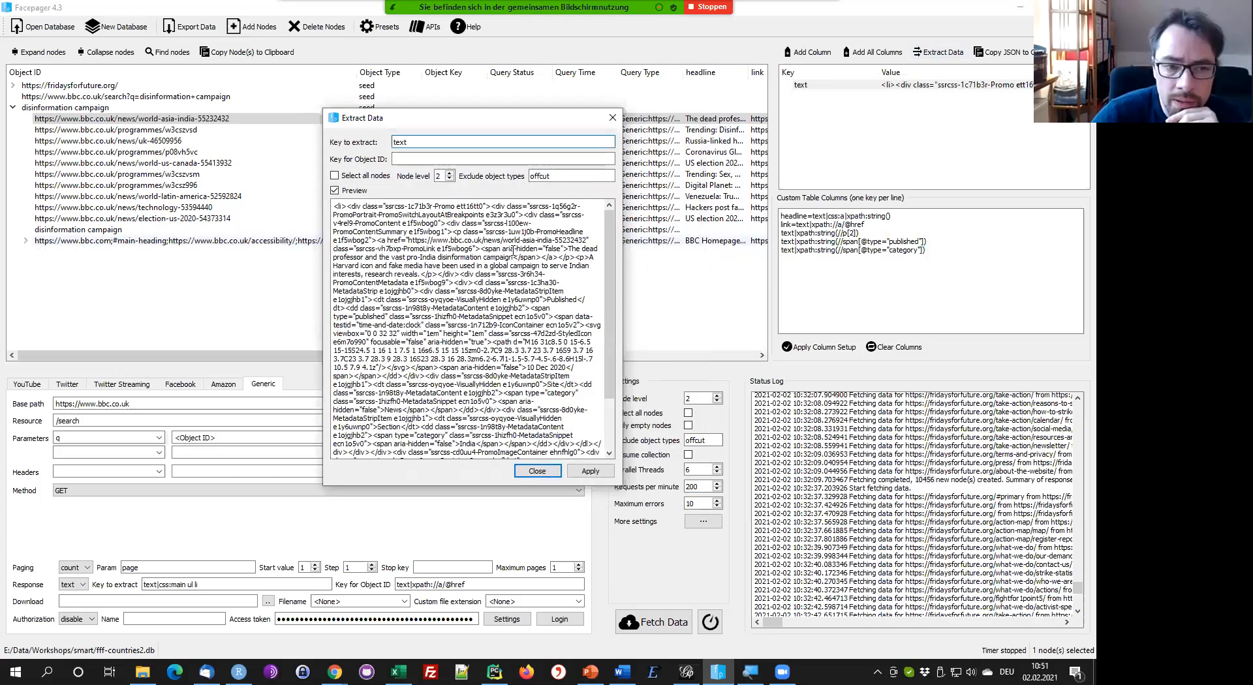
Switch to Chrome to view the publication date's span element on the BBC search page, and return to Facepager
{"action": "left_click", "coordinate": [334, 672]}
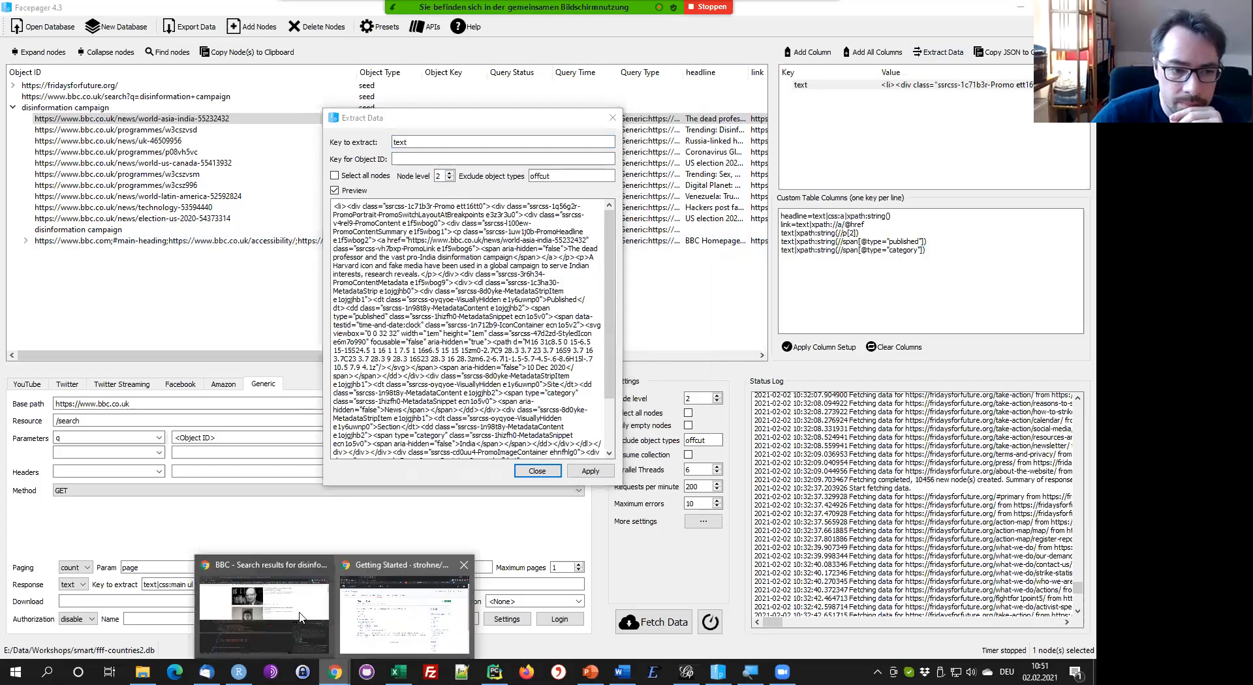
{"action": "left_click", "coordinate": [375, 617]}
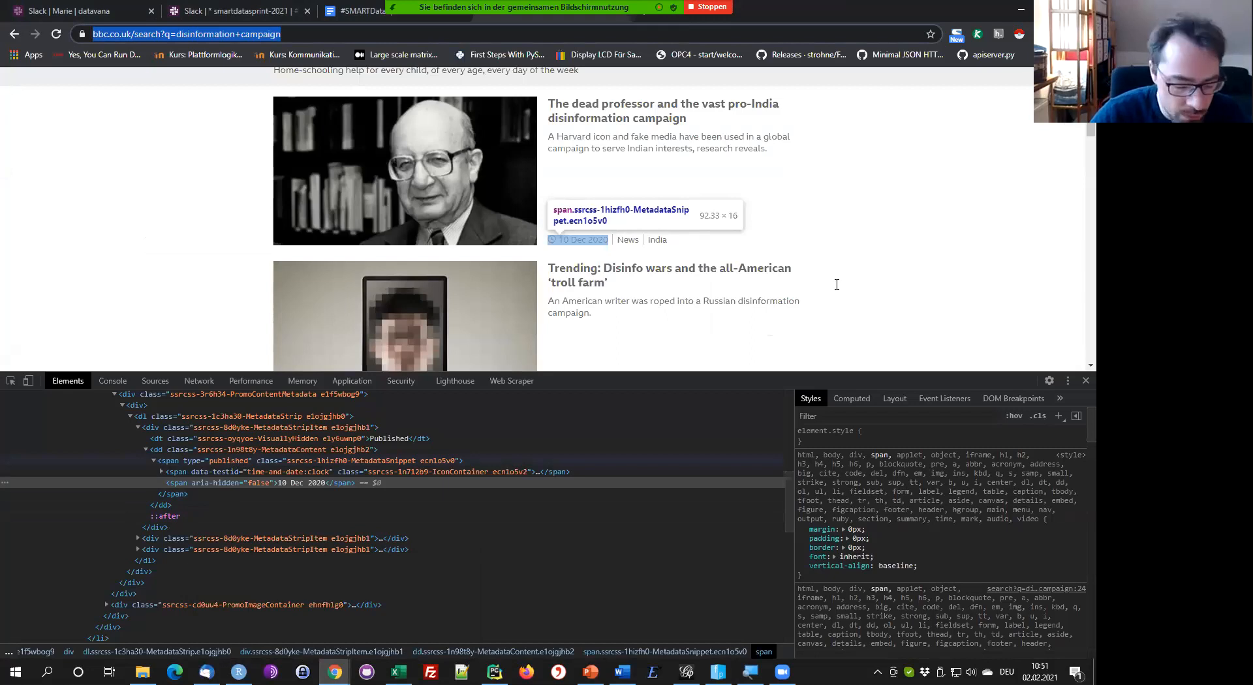
{"action": "key", "text": "alt+Tab"}
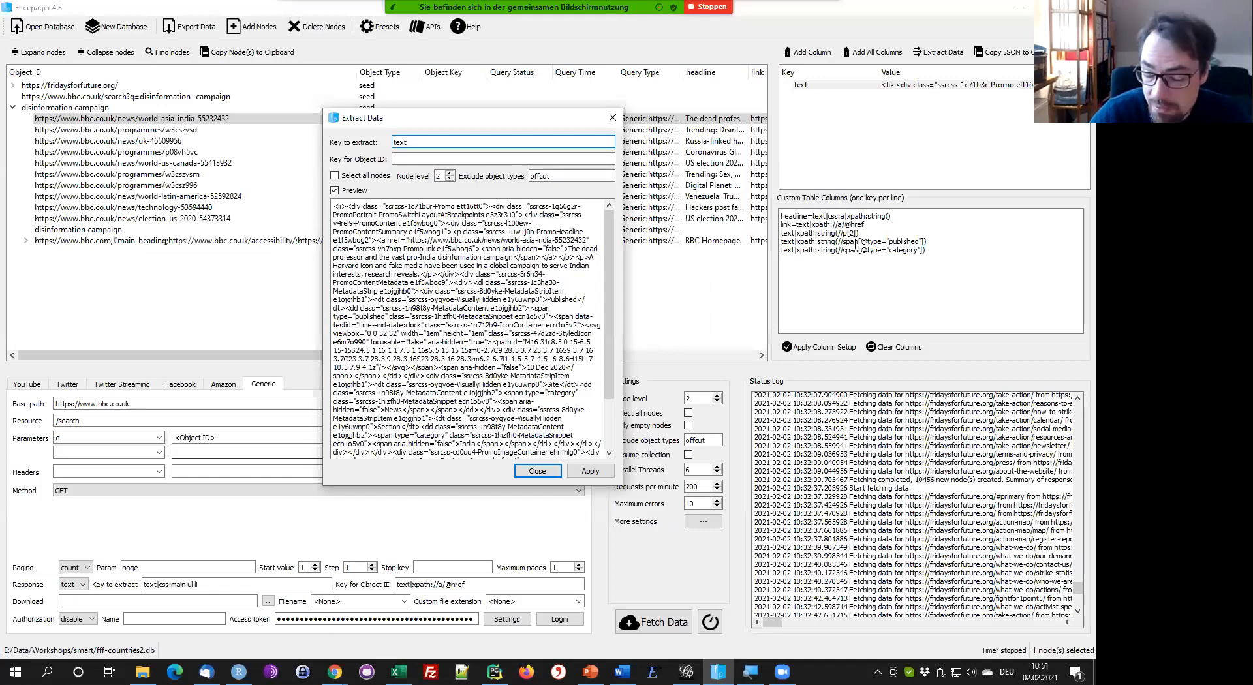
{"action": "left_click", "coordinate": [421, 160]}
{"action": "type", "text": "text|xpath:string(//span[@type=\"published\"])"}
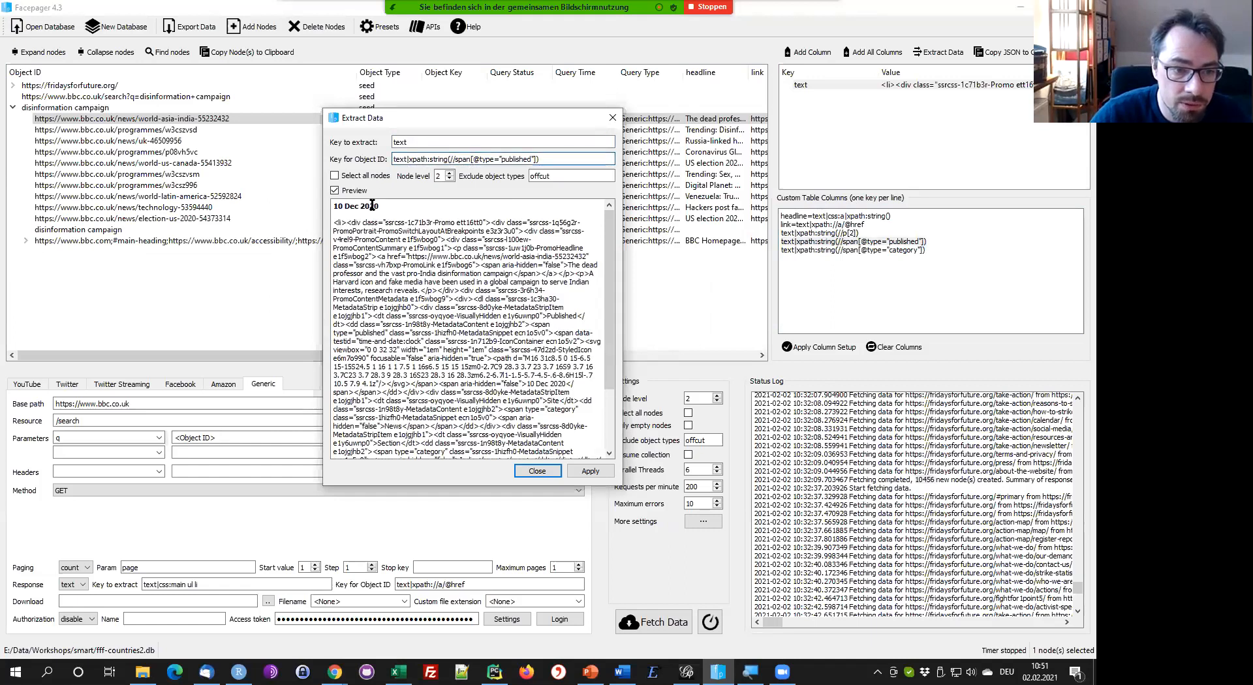
{"action": "mouse_move", "coordinate": [381, 205]}
{"action": "left_mouse_down"}
{"action": "mouse_move", "coordinate": [331, 205]}
{"action": "mouse_move", "coordinate": [384, 210]}
{"action": "left_mouse_up"}
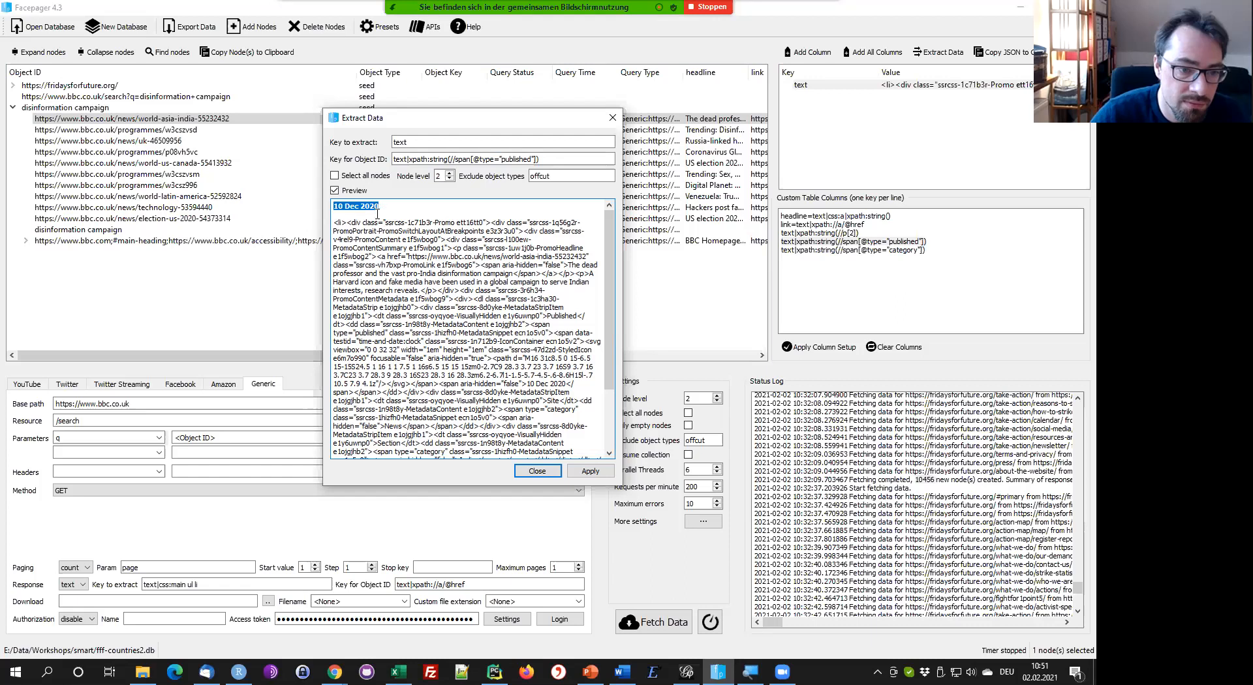
{"action": "left_click", "coordinate": [432, 158]}
{"action": "left_click_drag", "start_coordinate": [430, 162], "coordinate": [459, 164]}
{"action": "key", "text": "Delete"}
{"action": "left_click", "coordinate": [532, 160]}
{"action": "key", "text": "BackSpace"}
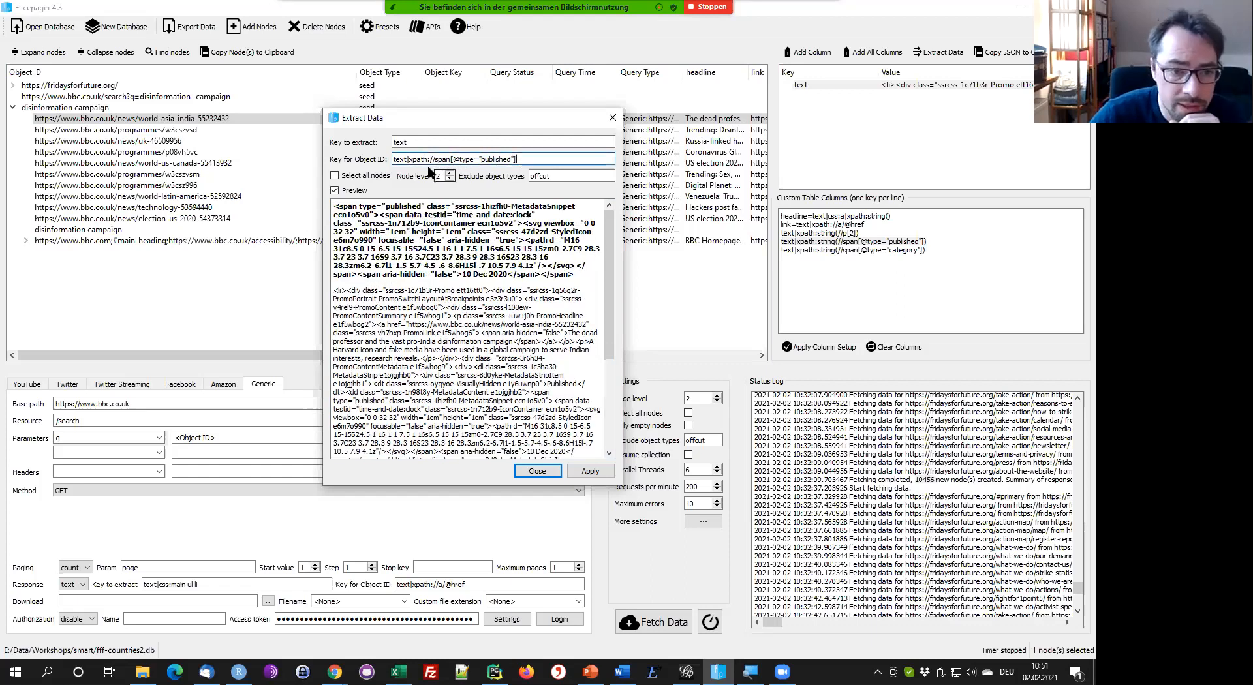
{"action": "double_click", "coordinate": [442, 159]}
{"action": "left_click", "coordinate": [451, 159]}
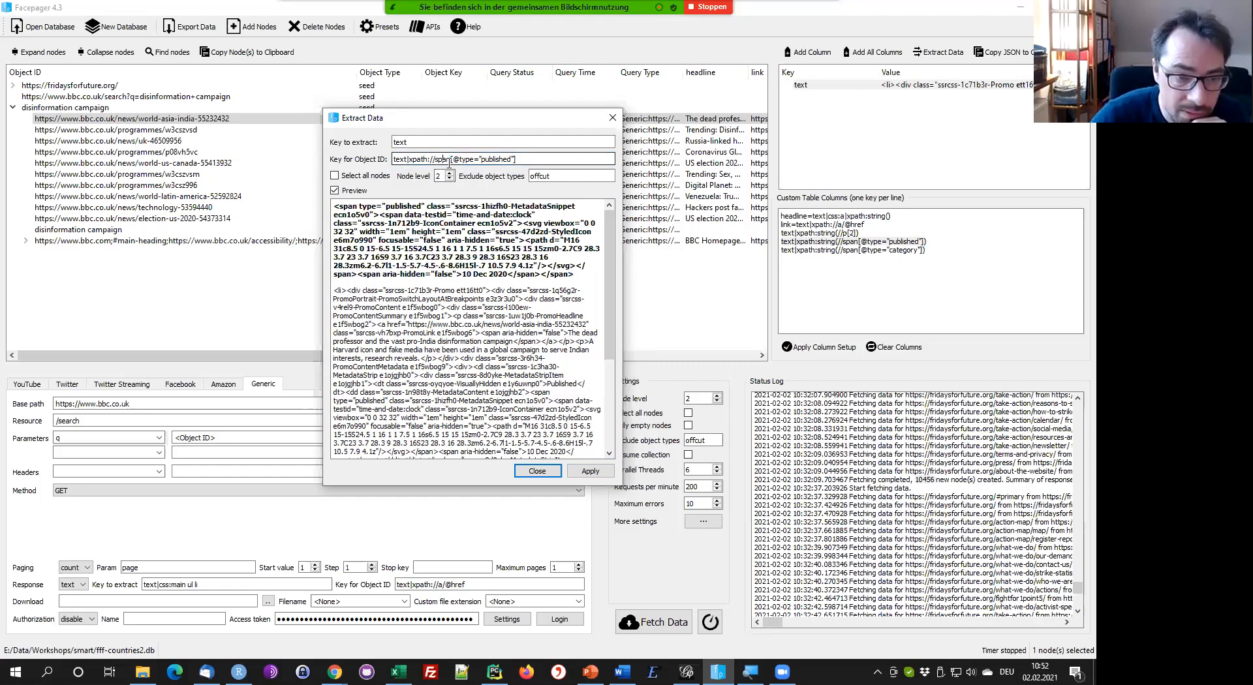
{"action": "left_click", "coordinate": [518, 155], "text": "shift"}
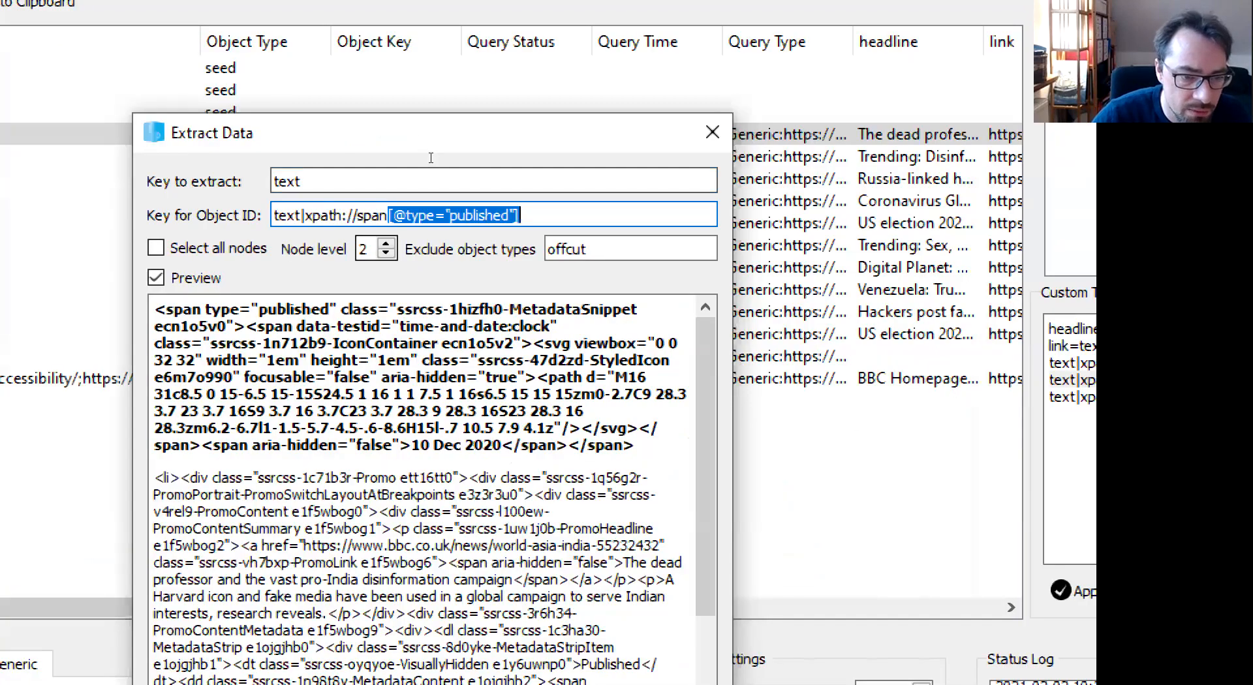
{"action": "left_click", "coordinate": [352, 151]}
{"action": "type", "text": "string"}
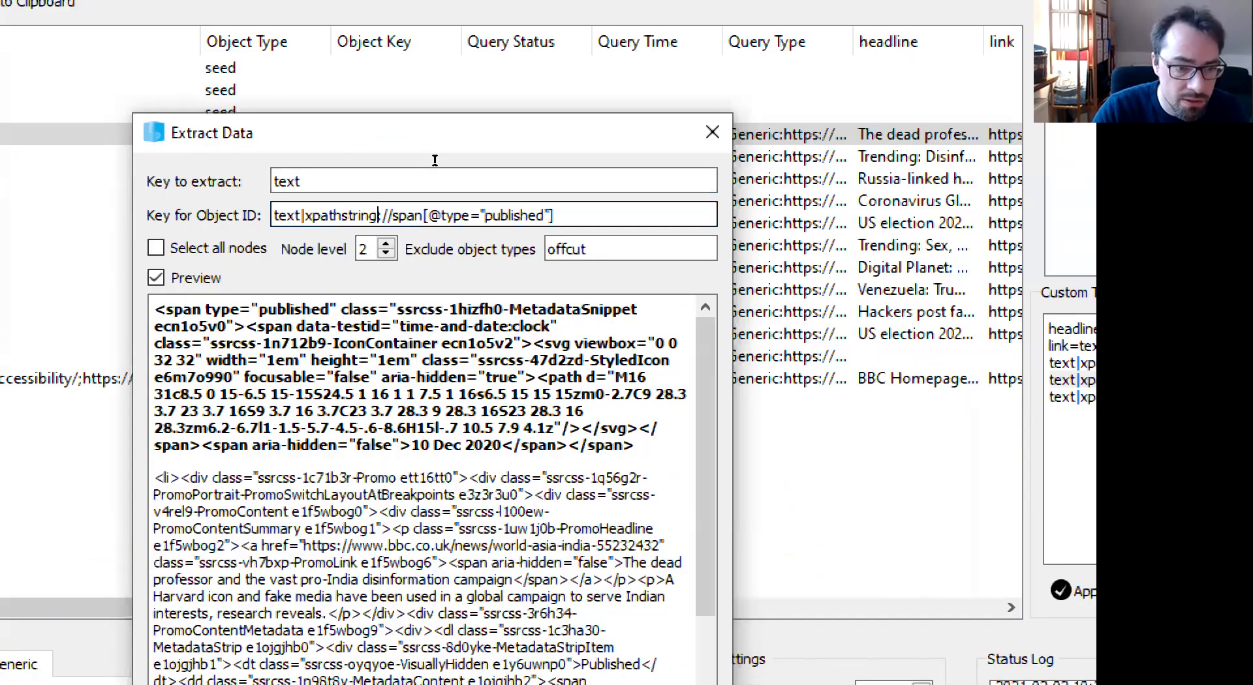
{"action": "type", "text": "("}
{"action": "key", "text": "End"}
{"action": "type", "text": ")"}
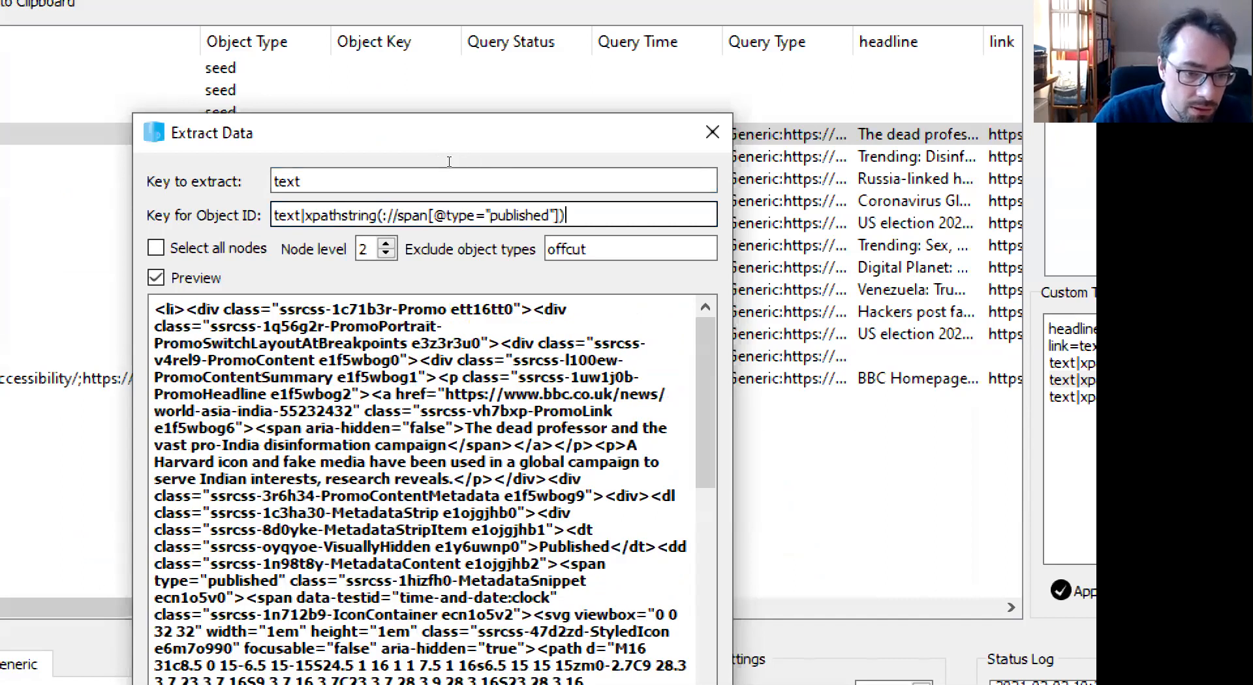
{"action": "key", "text": "Delete"}
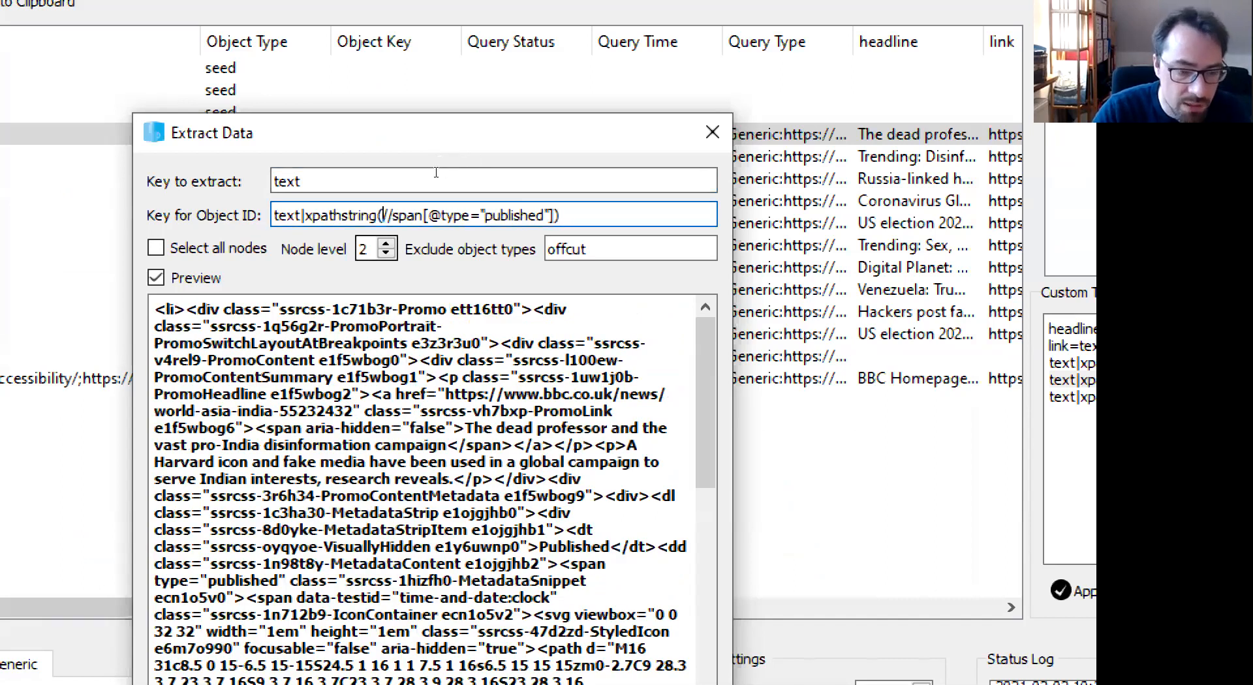
{"action": "key", "text": "Left"}
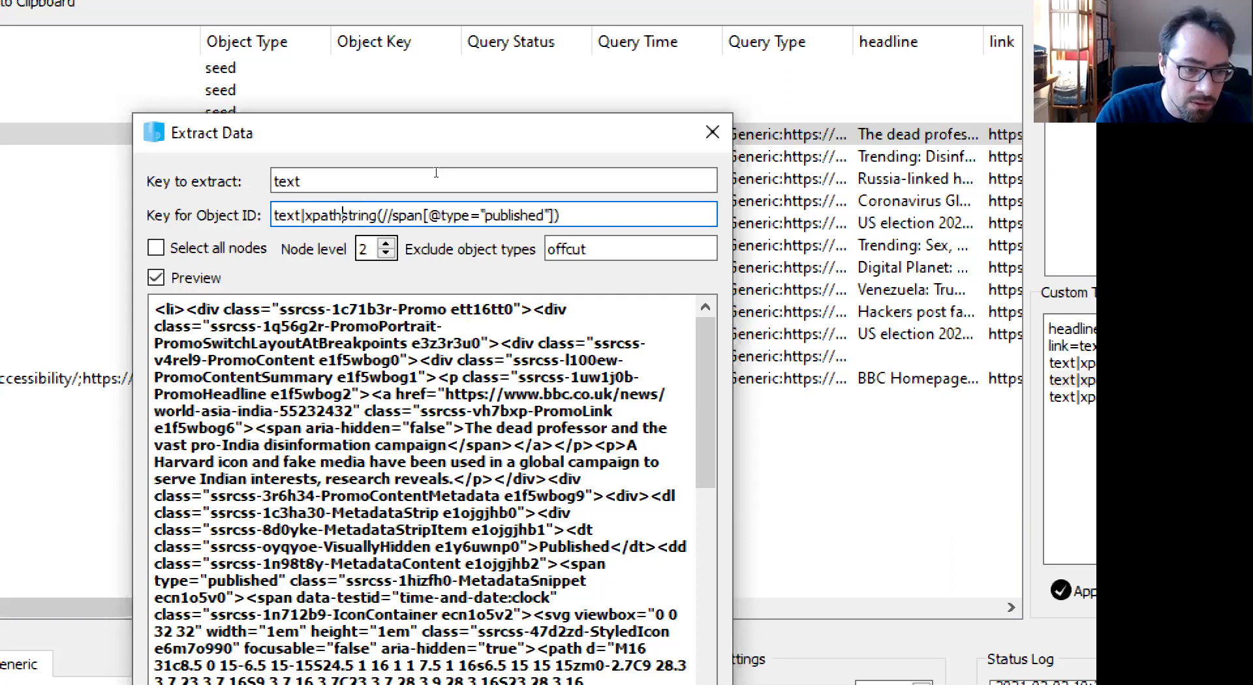
{"action": "type", "text": ":"}
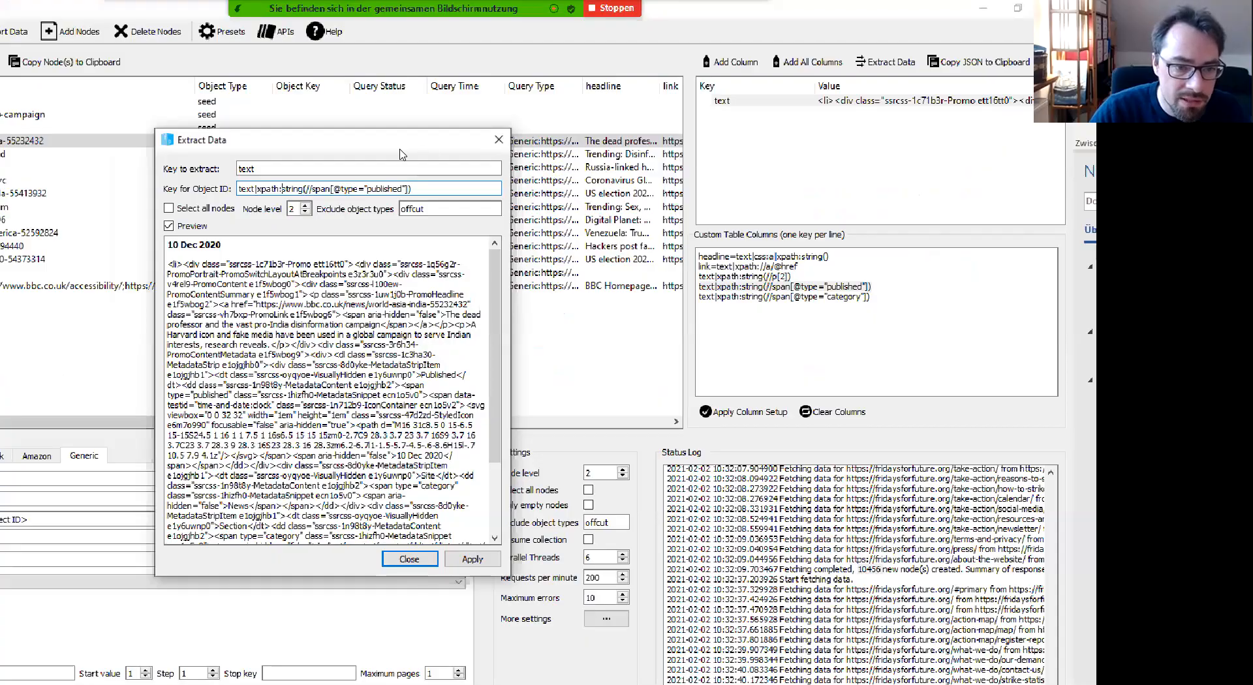
Copy the complete key for Object ID and close the extraction dialog without applying it
{"action": "left_click_drag", "start_coordinate": [500, 189], "coordinate": [237, 189]}
{"action": "key", "text": "ctrl+c"}
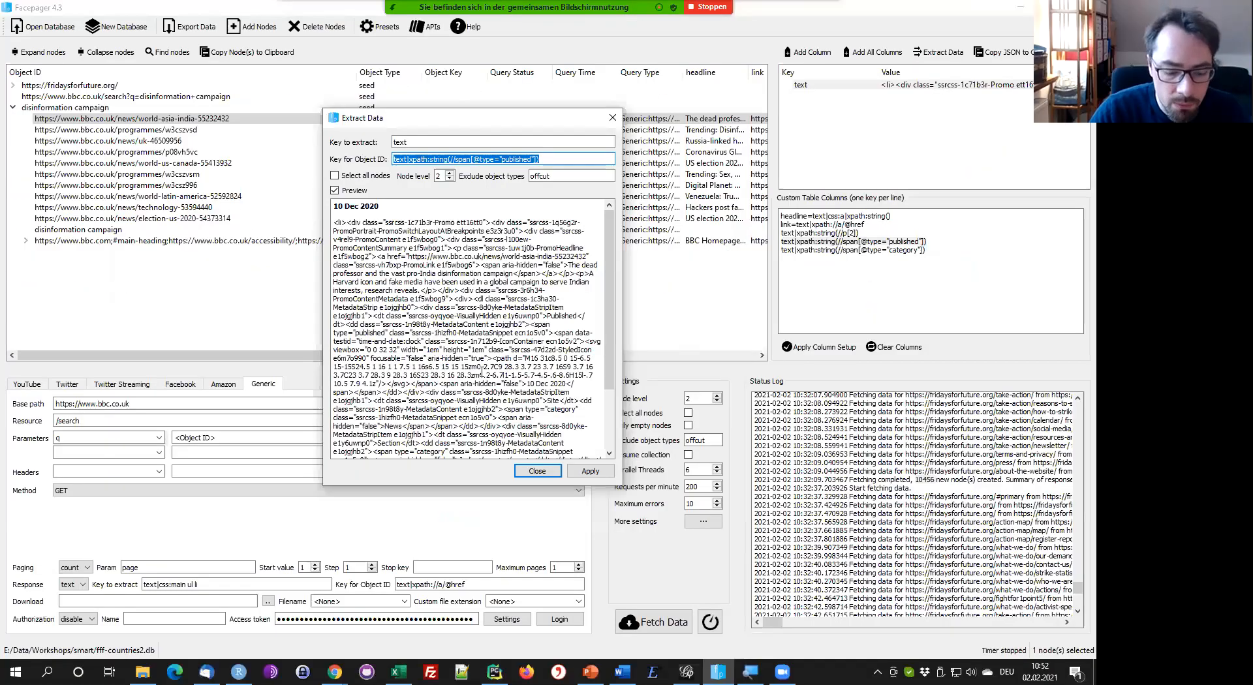
{"action": "left_click", "coordinate": [409, 559]}
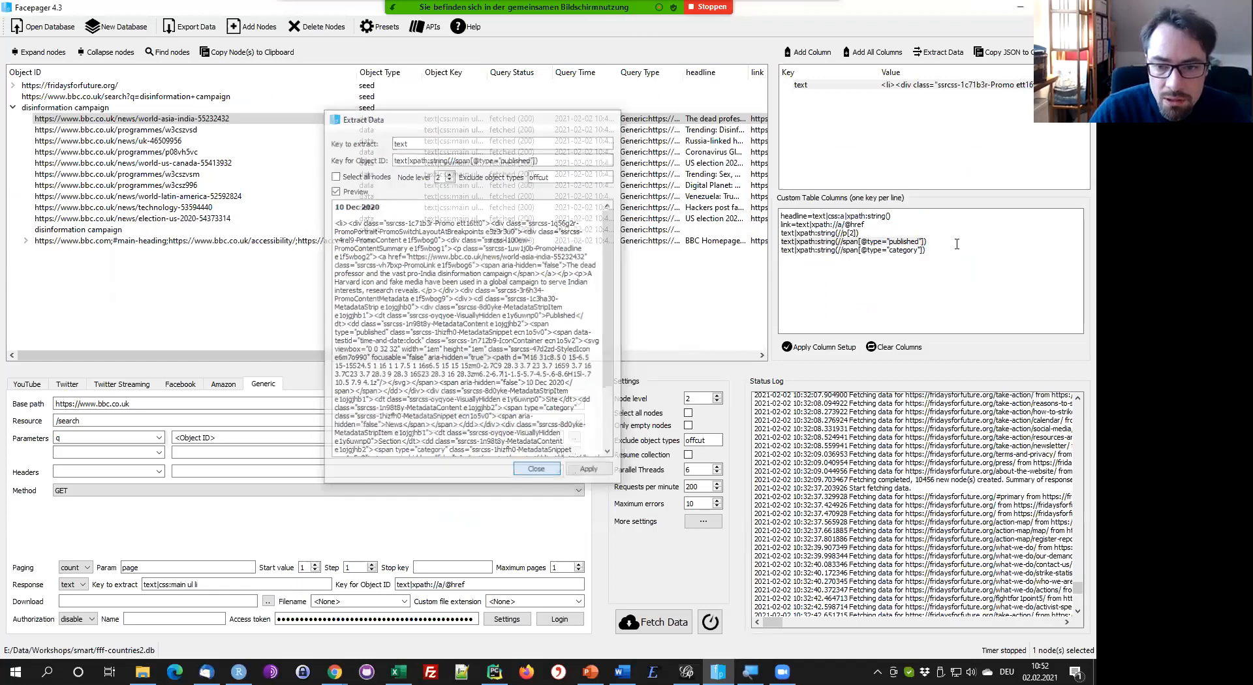
Try adding the copied published-date key as an extra line in the custom table columns, and undo the addition
{"action": "left_click", "coordinate": [957, 226]}
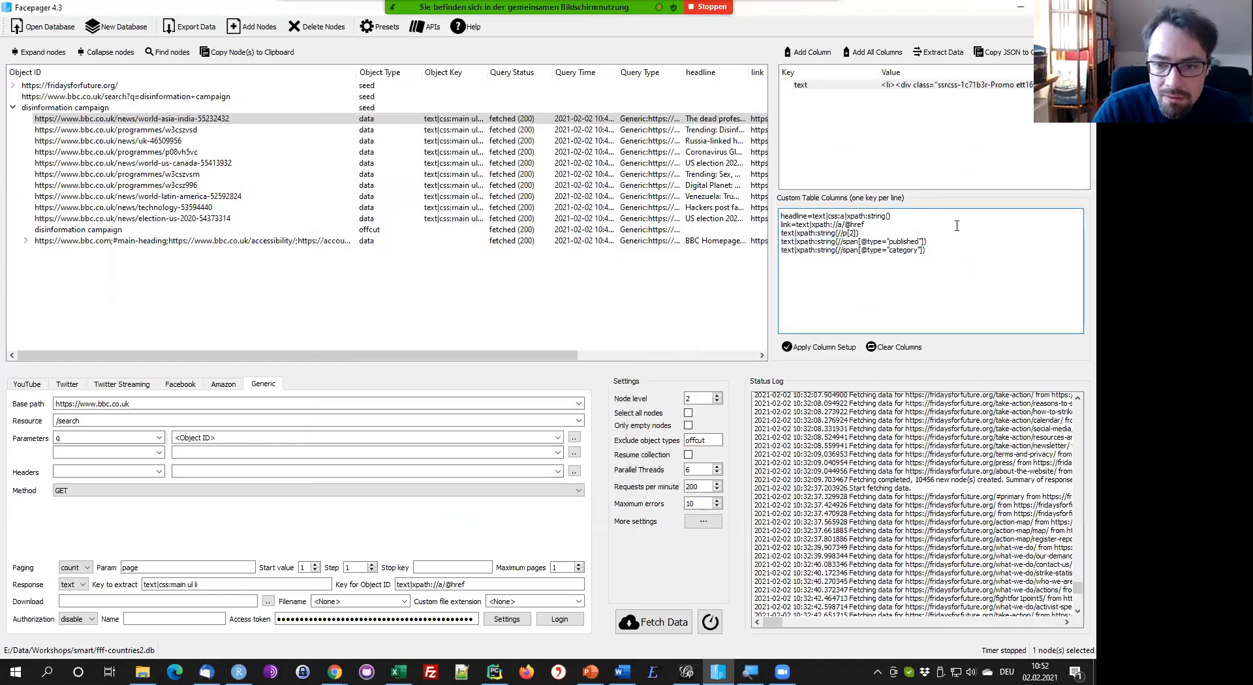
{"action": "key", "text": "Down"}
{"action": "key", "text": "Return"}
{"action": "key", "text": "Return"}
{"action": "key", "text": "ctrl+v"}
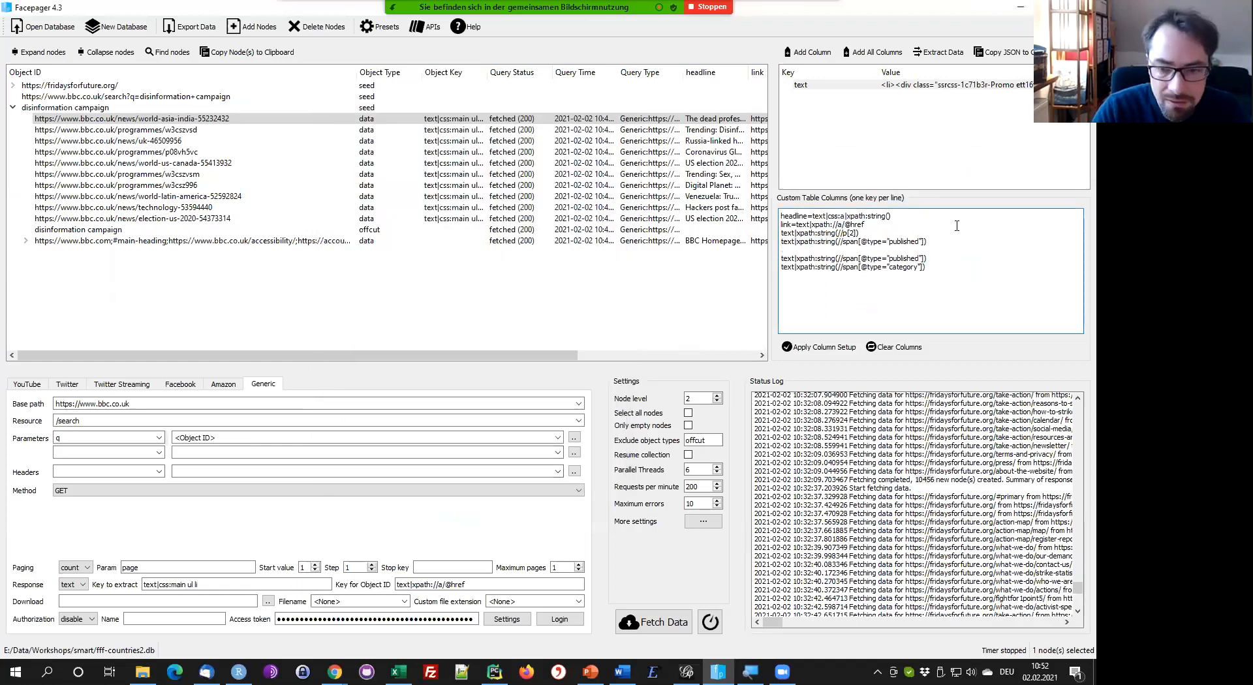
{"action": "key", "text": "BackSpace"}
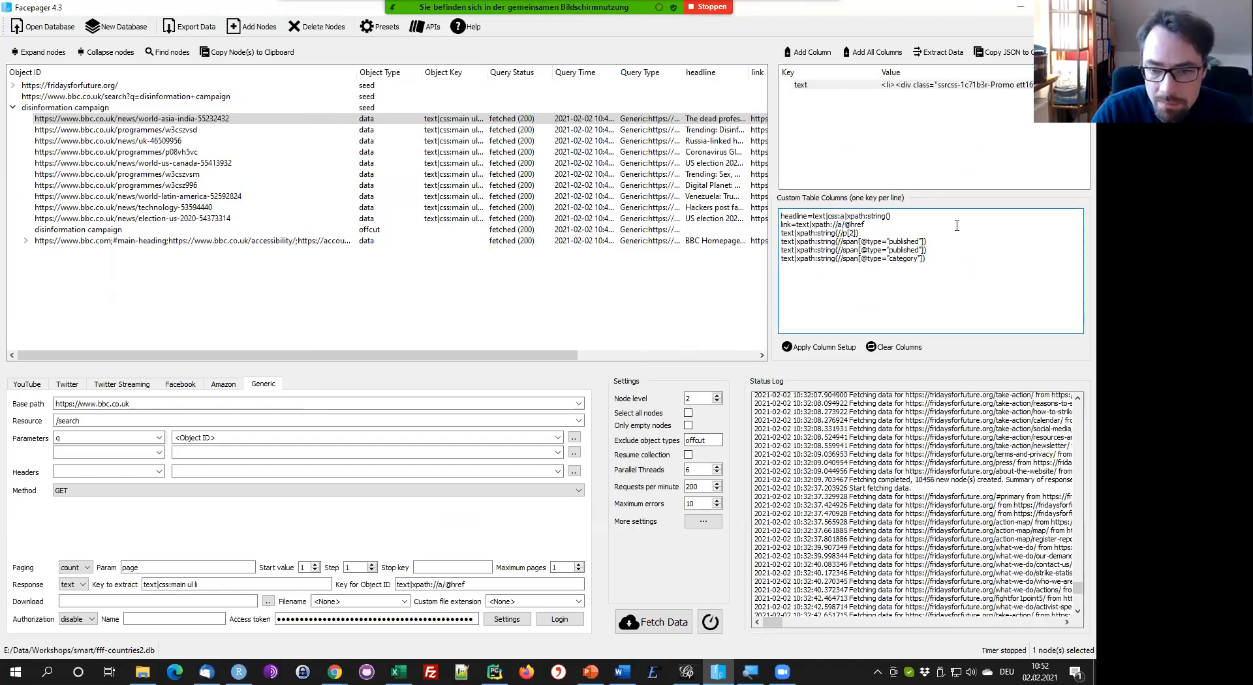
{"action": "key", "text": "ctrl+z"}
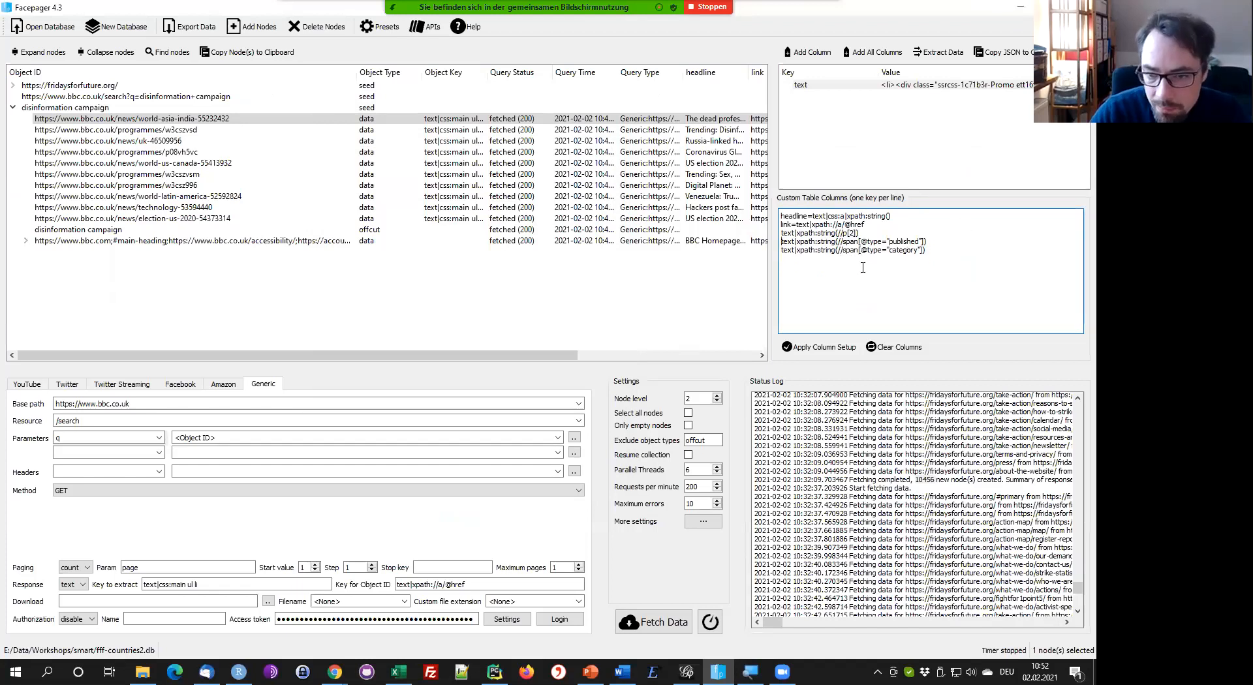
Apply the column setup, widen the headline column in the node table and highlight the headline's extraction key
{"action": "left_click", "coordinate": [835, 351]}
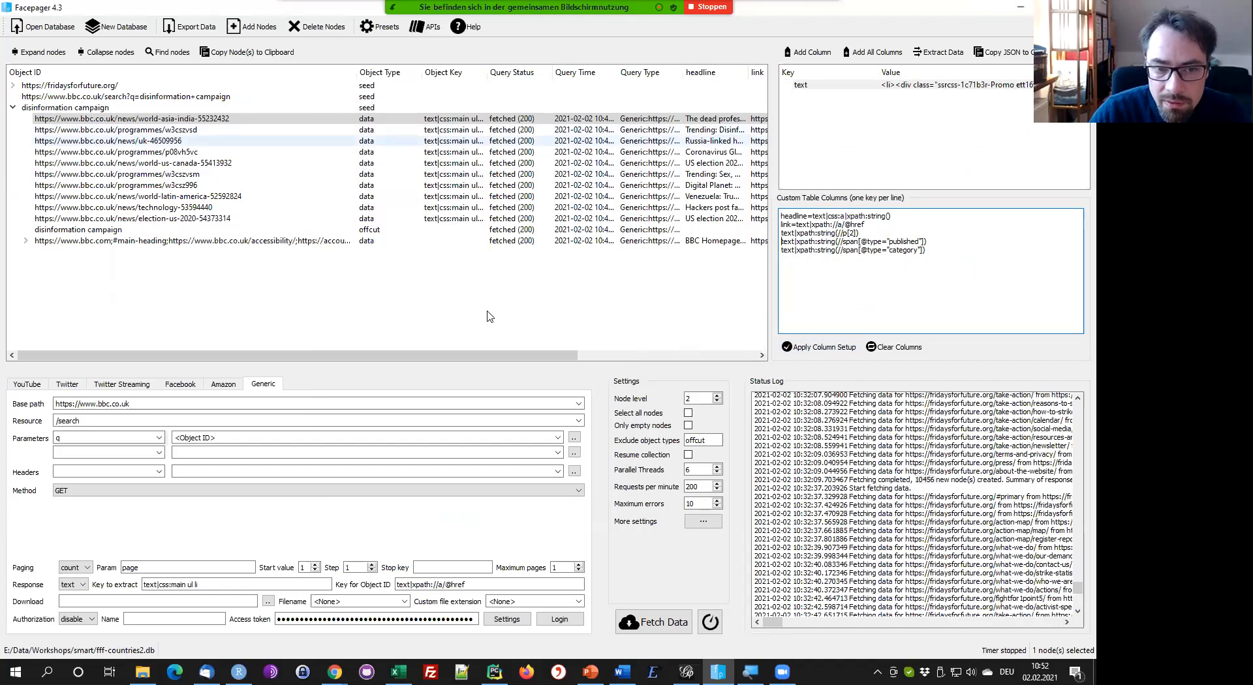
{"action": "left_click_drag", "start_coordinate": [503, 355], "coordinate": [577, 355]}
{"action": "scroll", "coordinate": [577, 203], "scroll_direction": "right", "scroll_amount": 3}
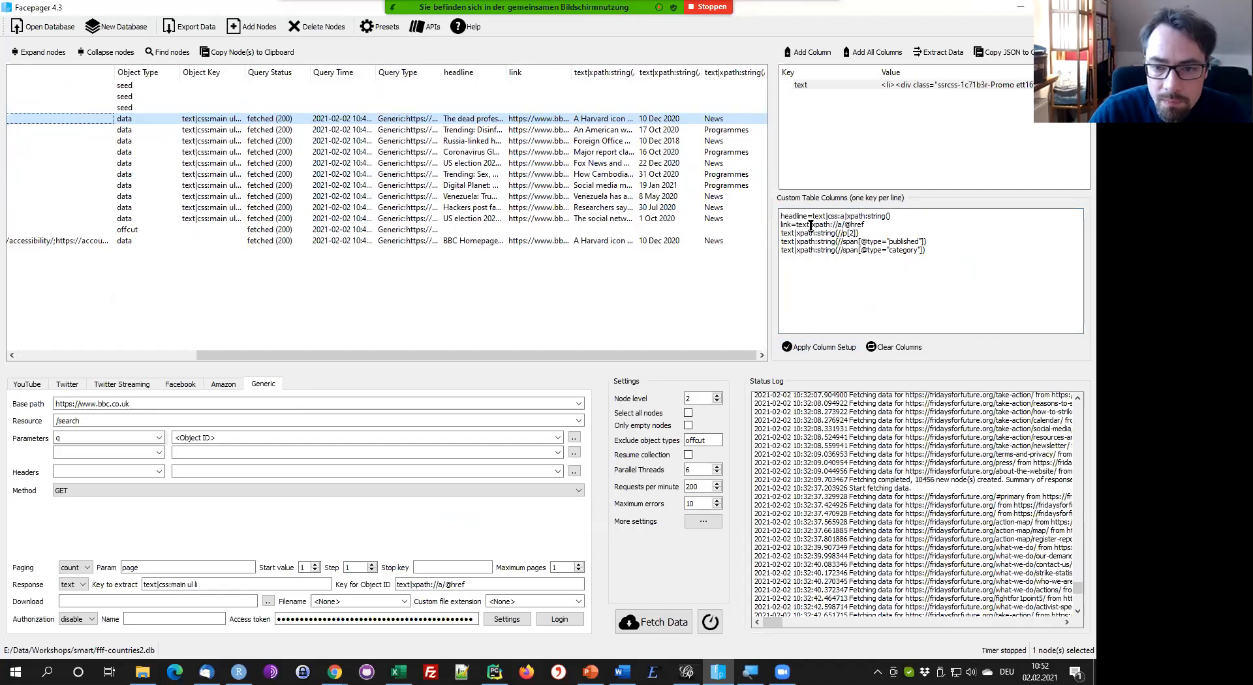
{"action": "double_click", "coordinate": [507, 74]}
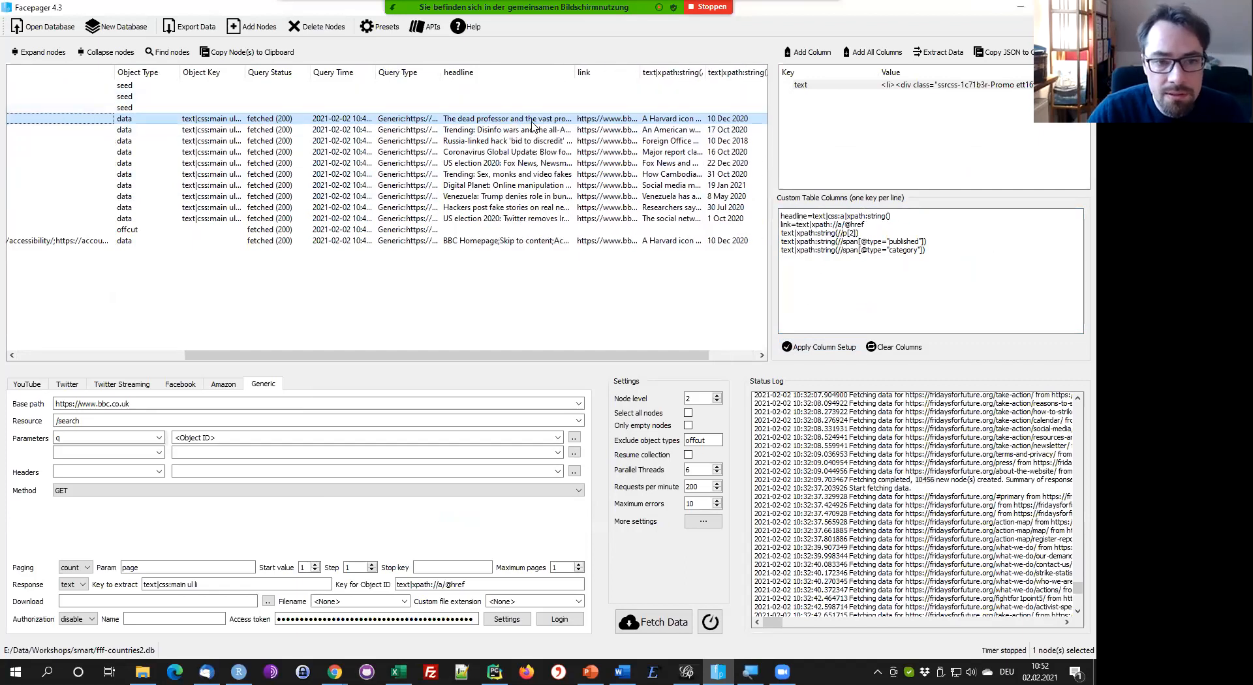
{"action": "left_click_drag", "start_coordinate": [812, 215], "coordinate": [910, 216]}
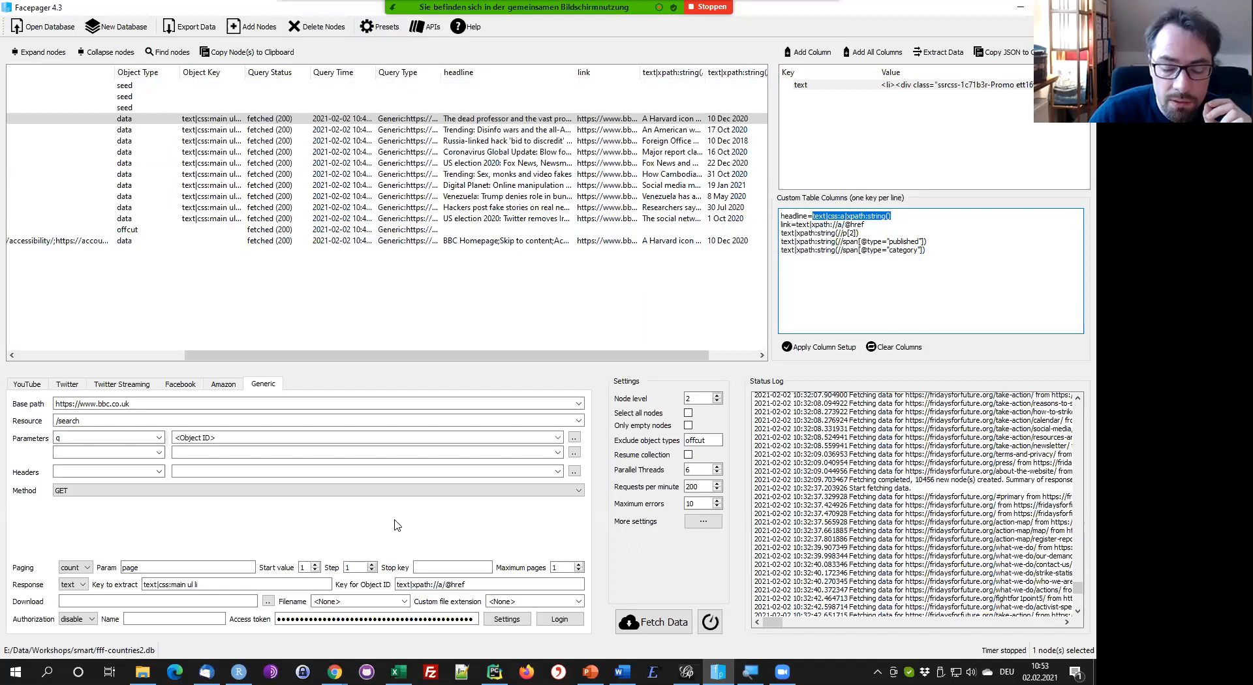
Switch to the SMART_Facepager.pptx presentation in PowerPoint and start the slide show at slide 13 on CSS selectors
{"action": "mouse_move", "coordinate": [590, 672]}
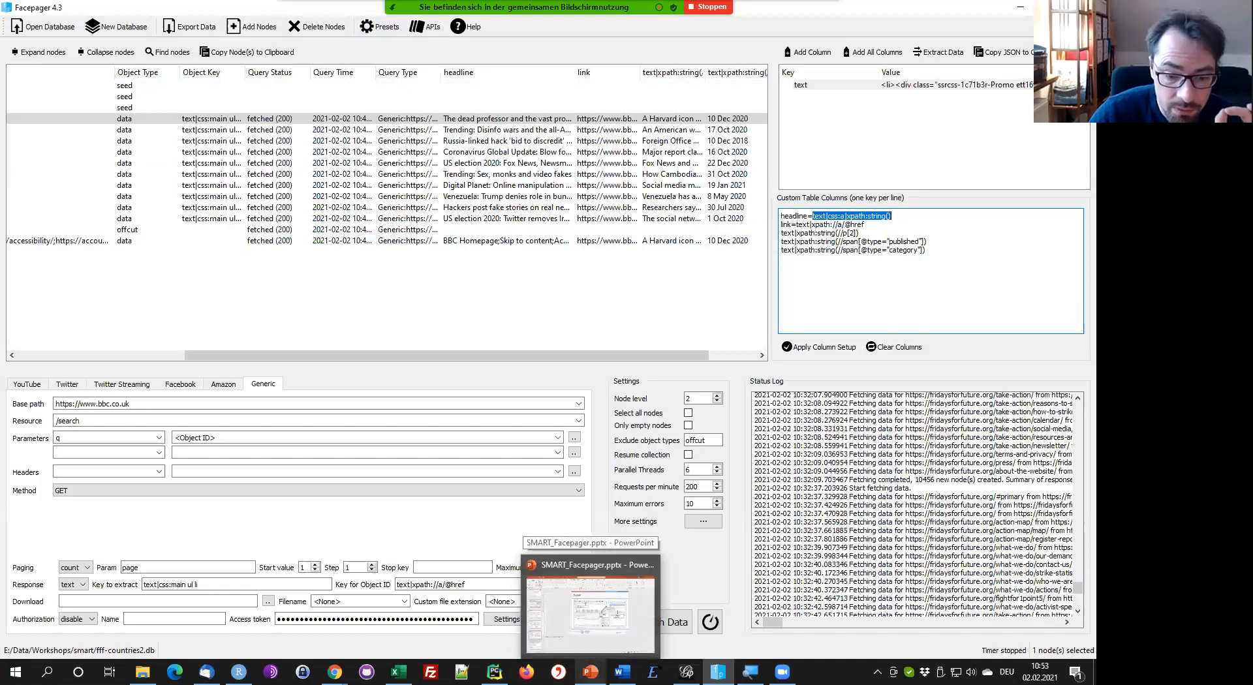
{"action": "left_click", "coordinate": [590, 672]}
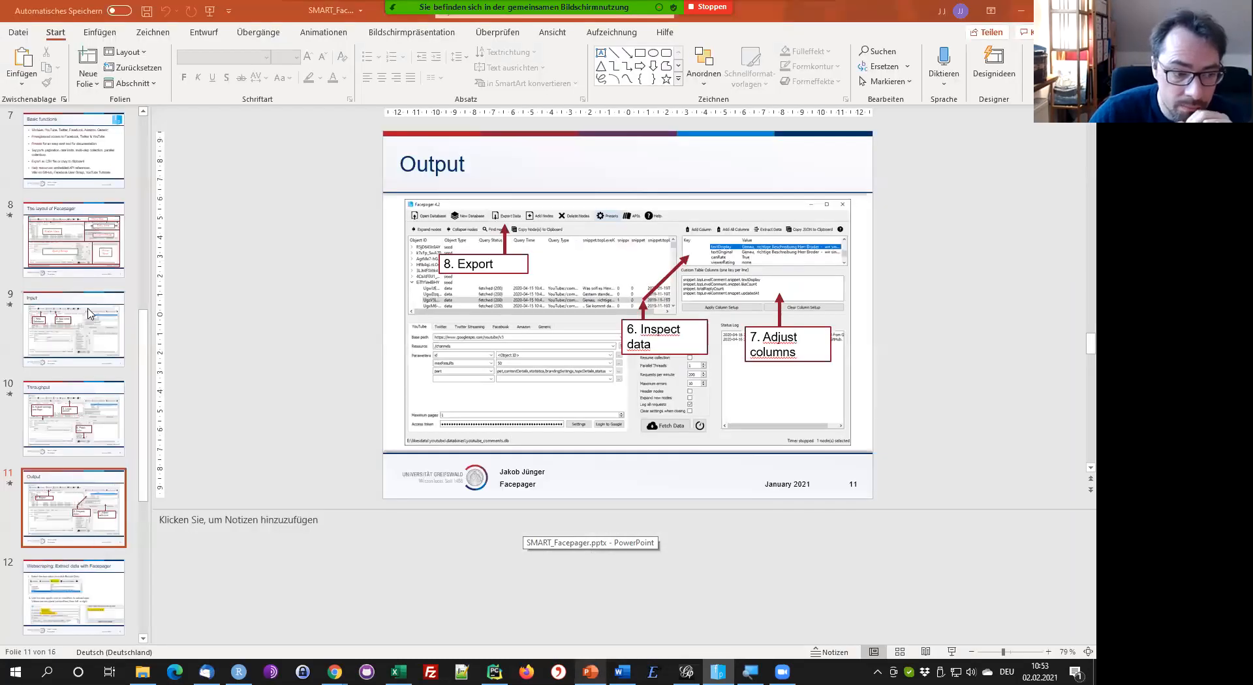
{"action": "scroll", "coordinate": [90, 313], "scroll_direction": "down", "scroll_amount": 4}
{"action": "left_click", "coordinate": [90, 313]}
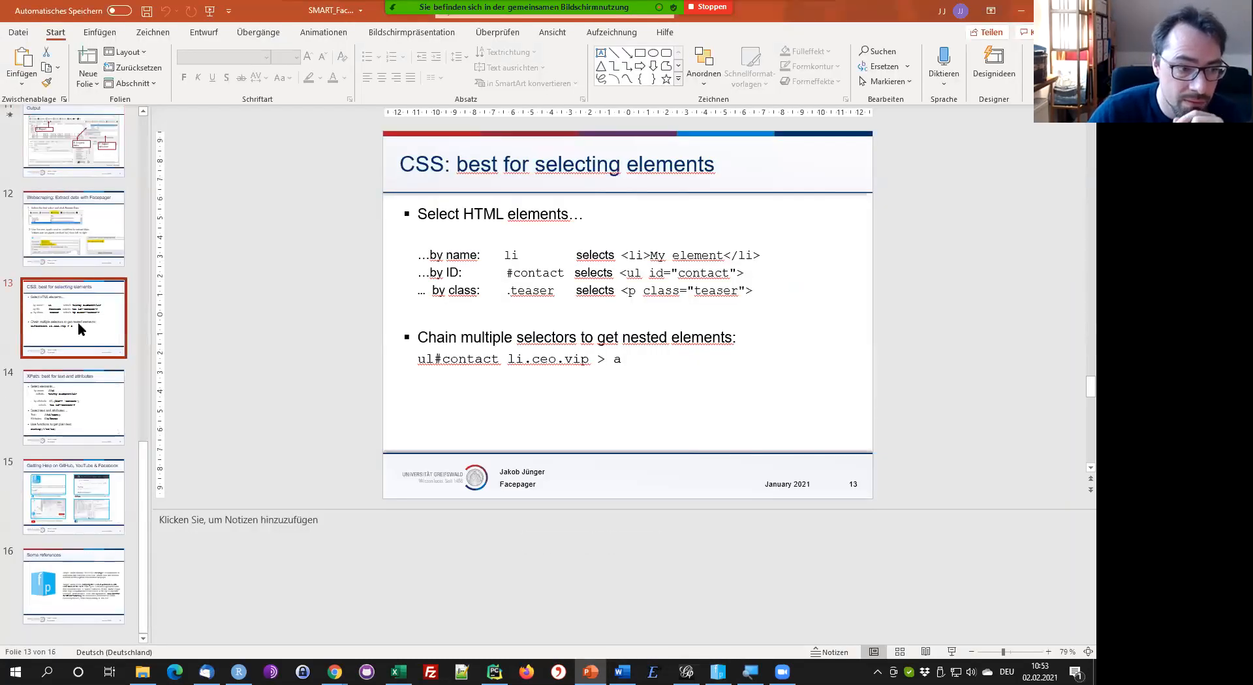
{"action": "key", "text": "shift+F5"}
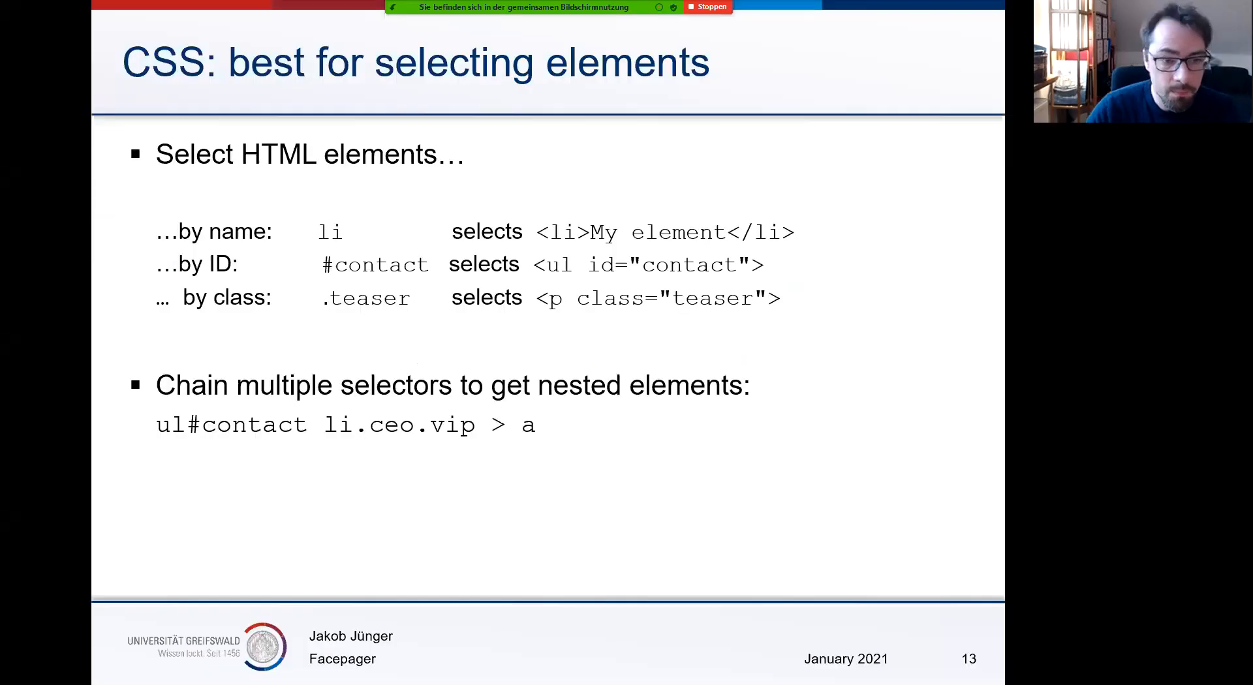